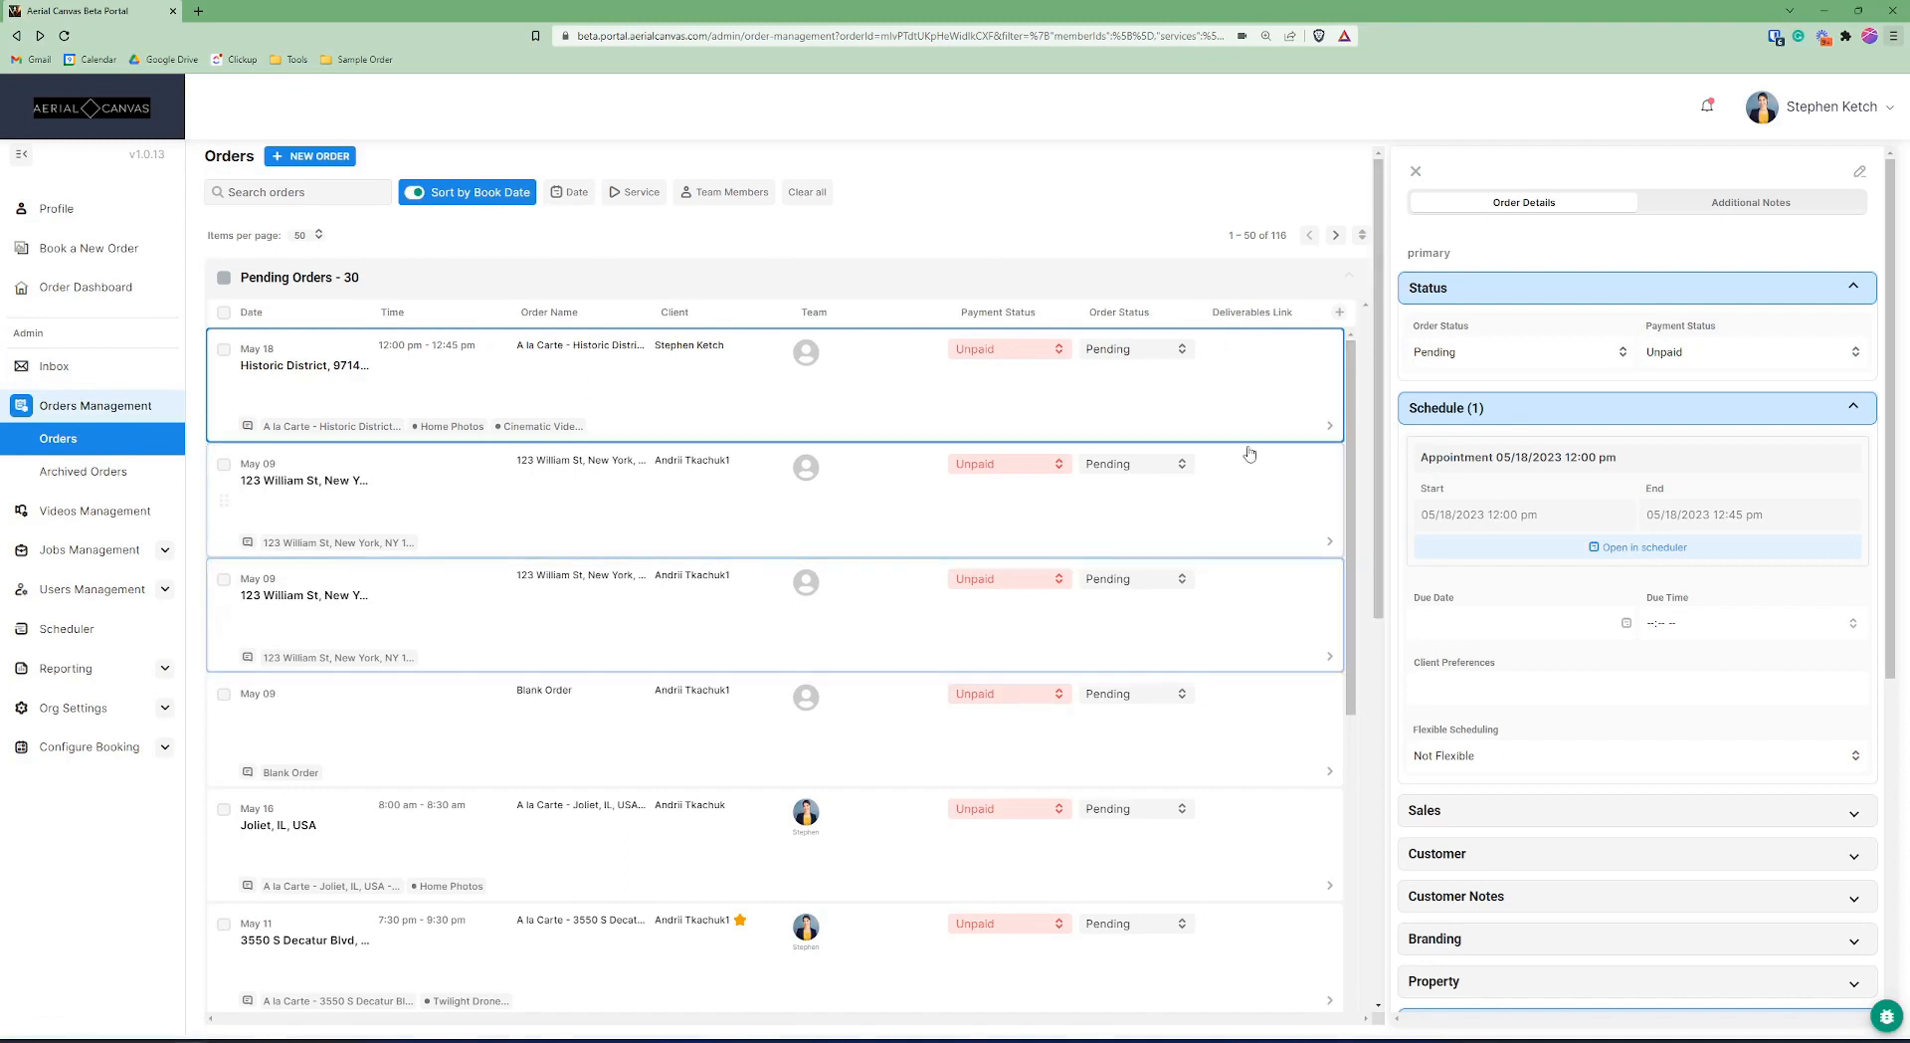
# Hide the Time and Deliverables Link columns in the orders table, leaving Property Website unselected.
pyautogui.click(1339, 312)
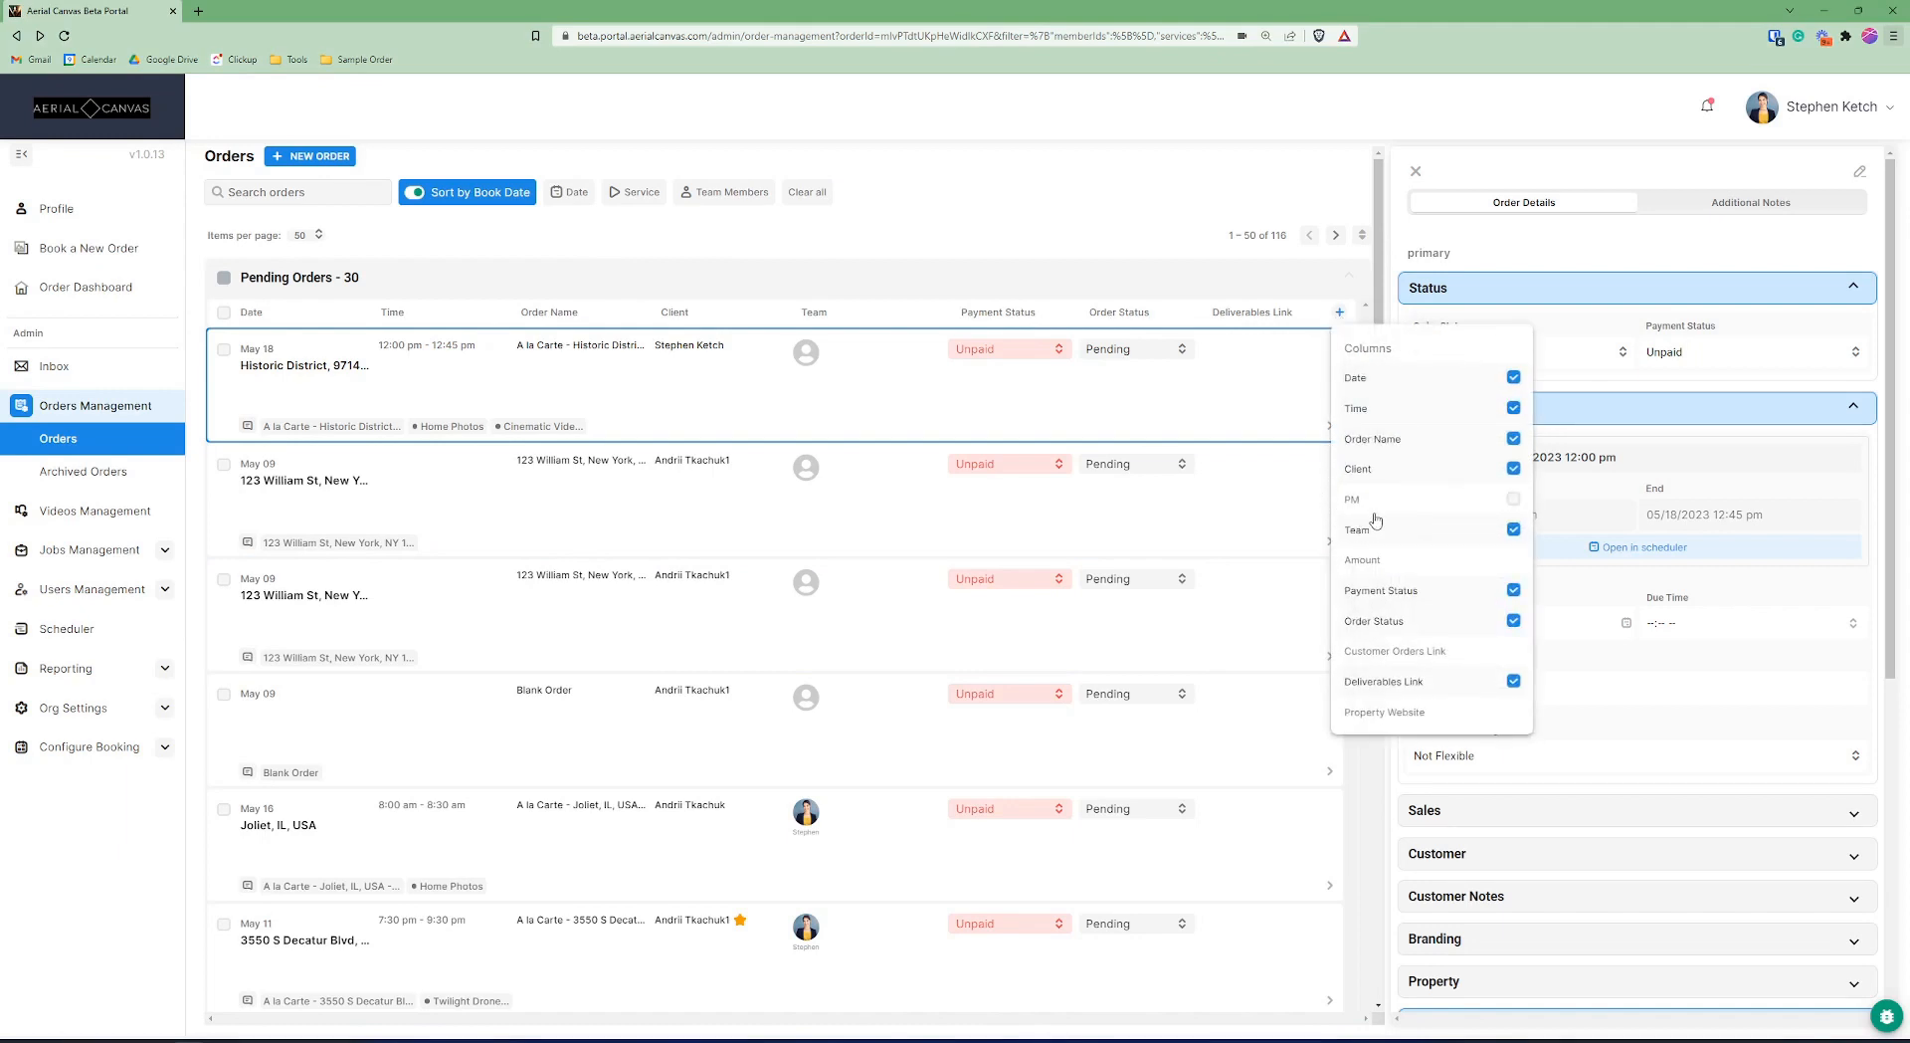
pyautogui.click(1513, 409)
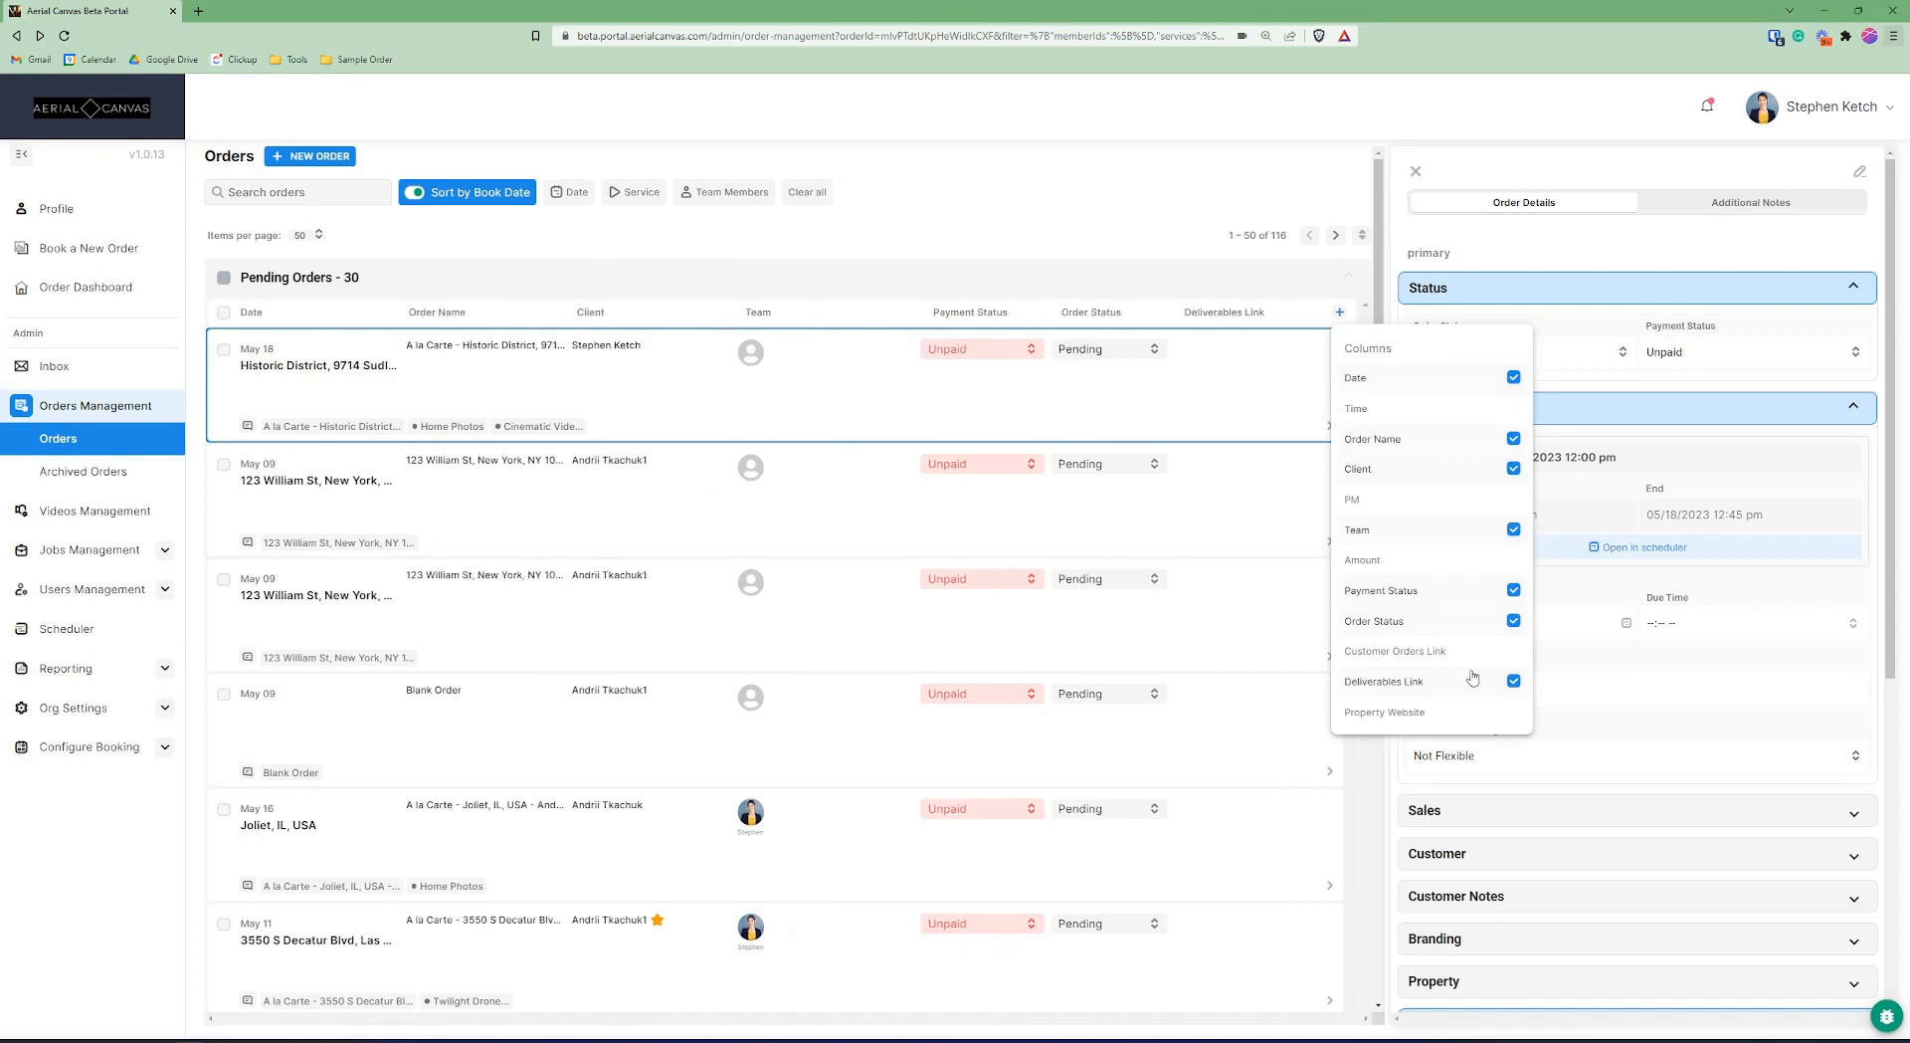
pyautogui.click(1514, 712)
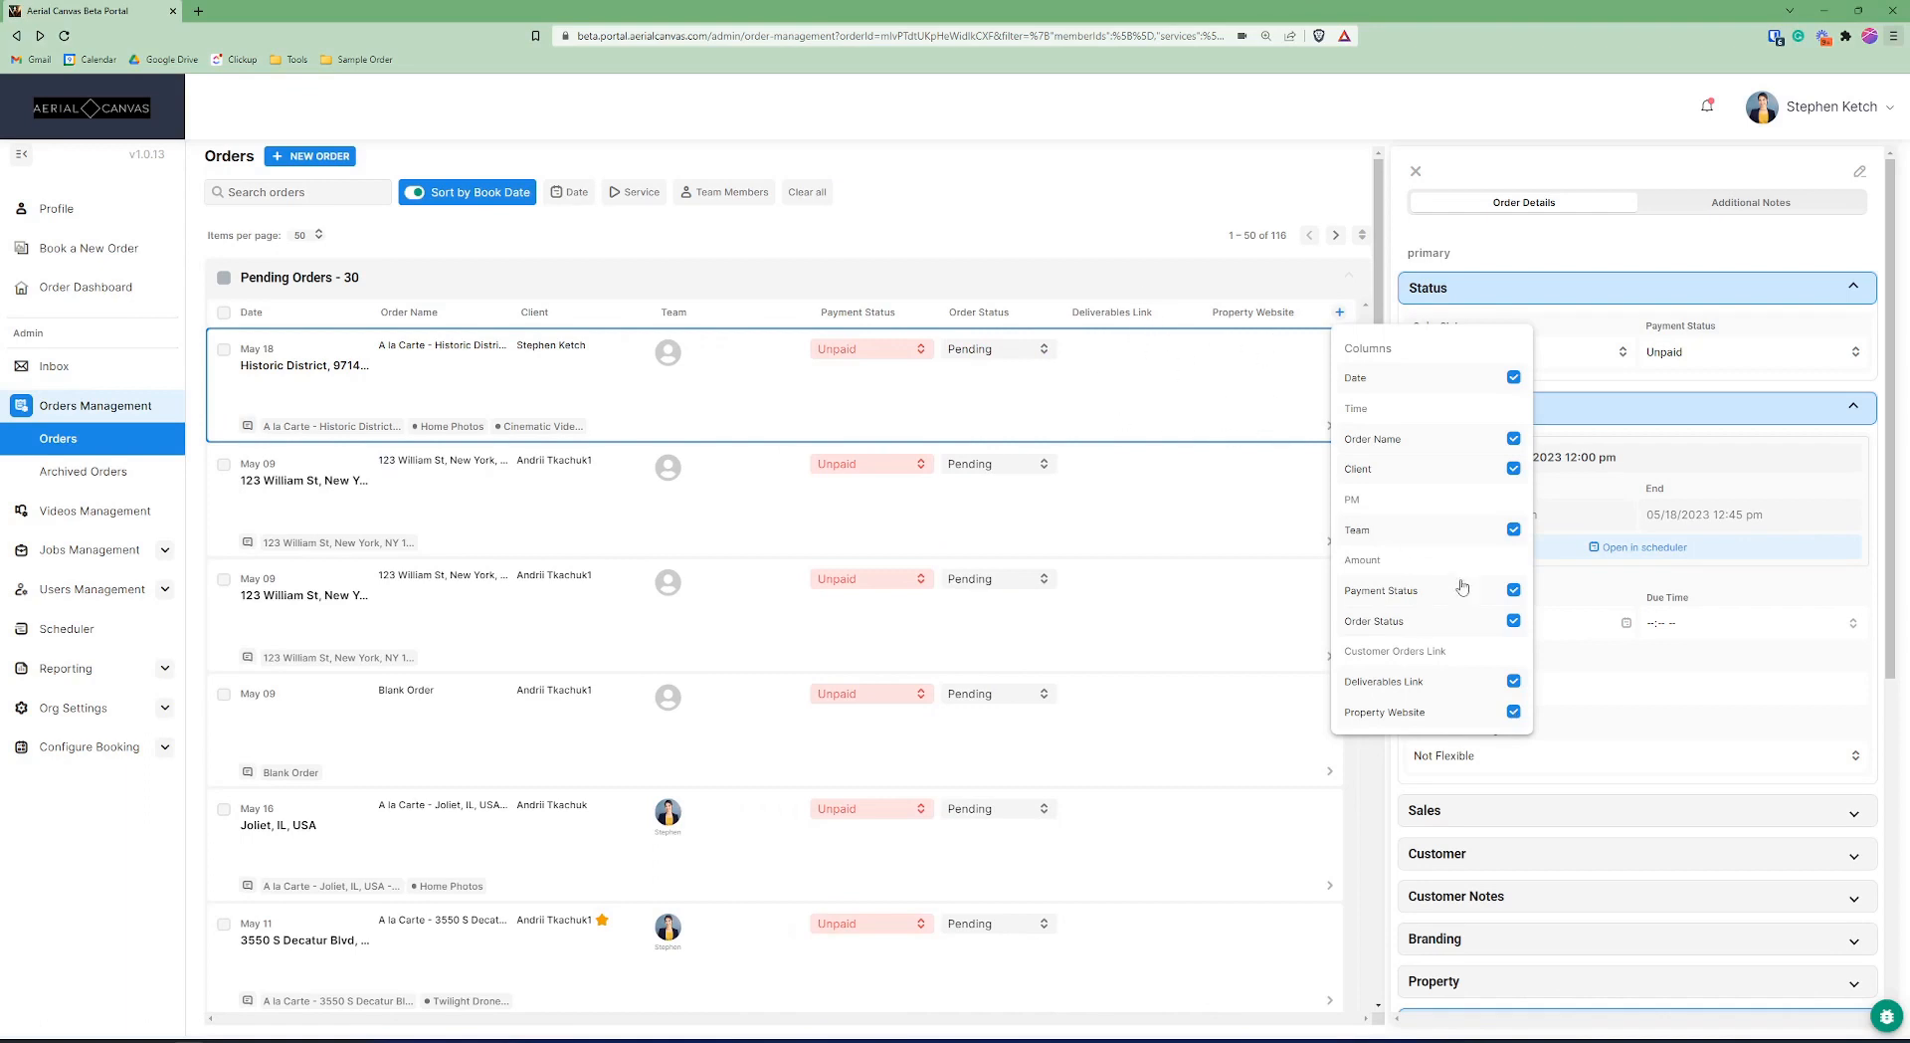
pyautogui.click(1513, 712)
pyautogui.click(1513, 682)
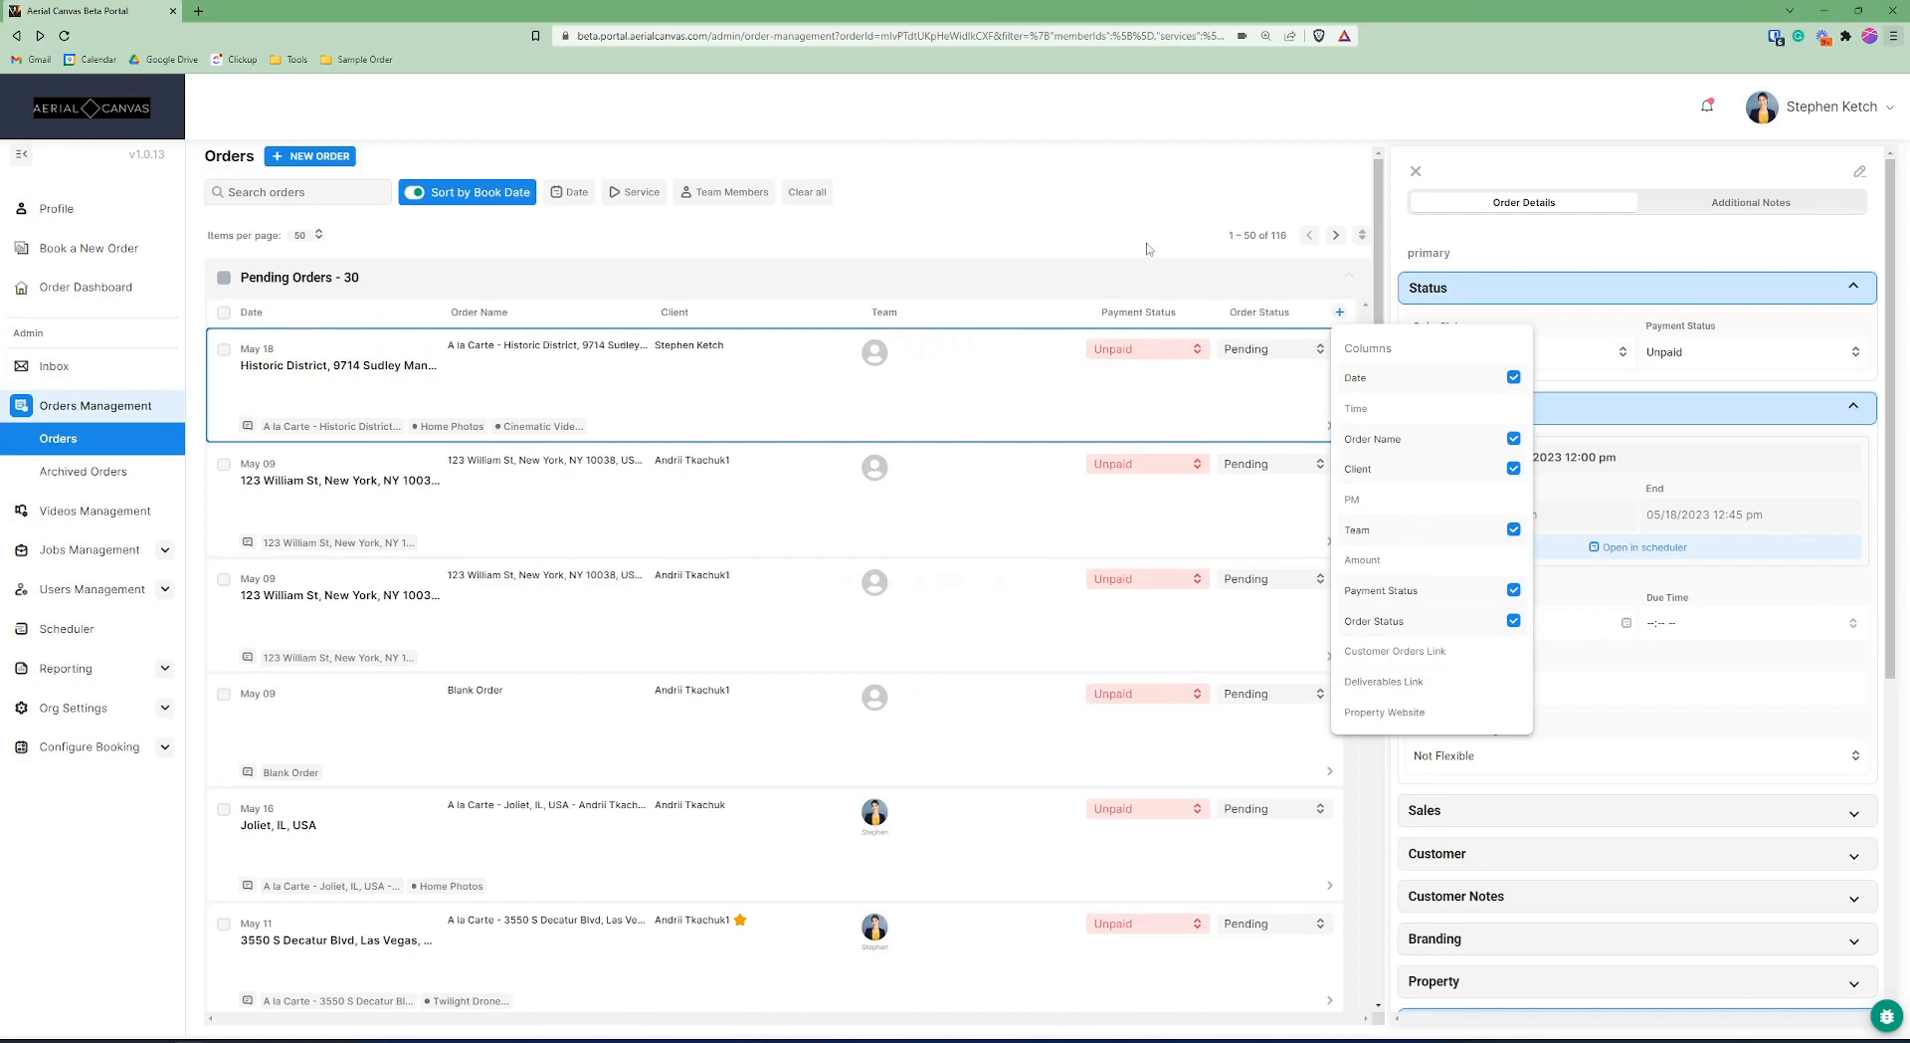
pyautogui.click(1115, 271)
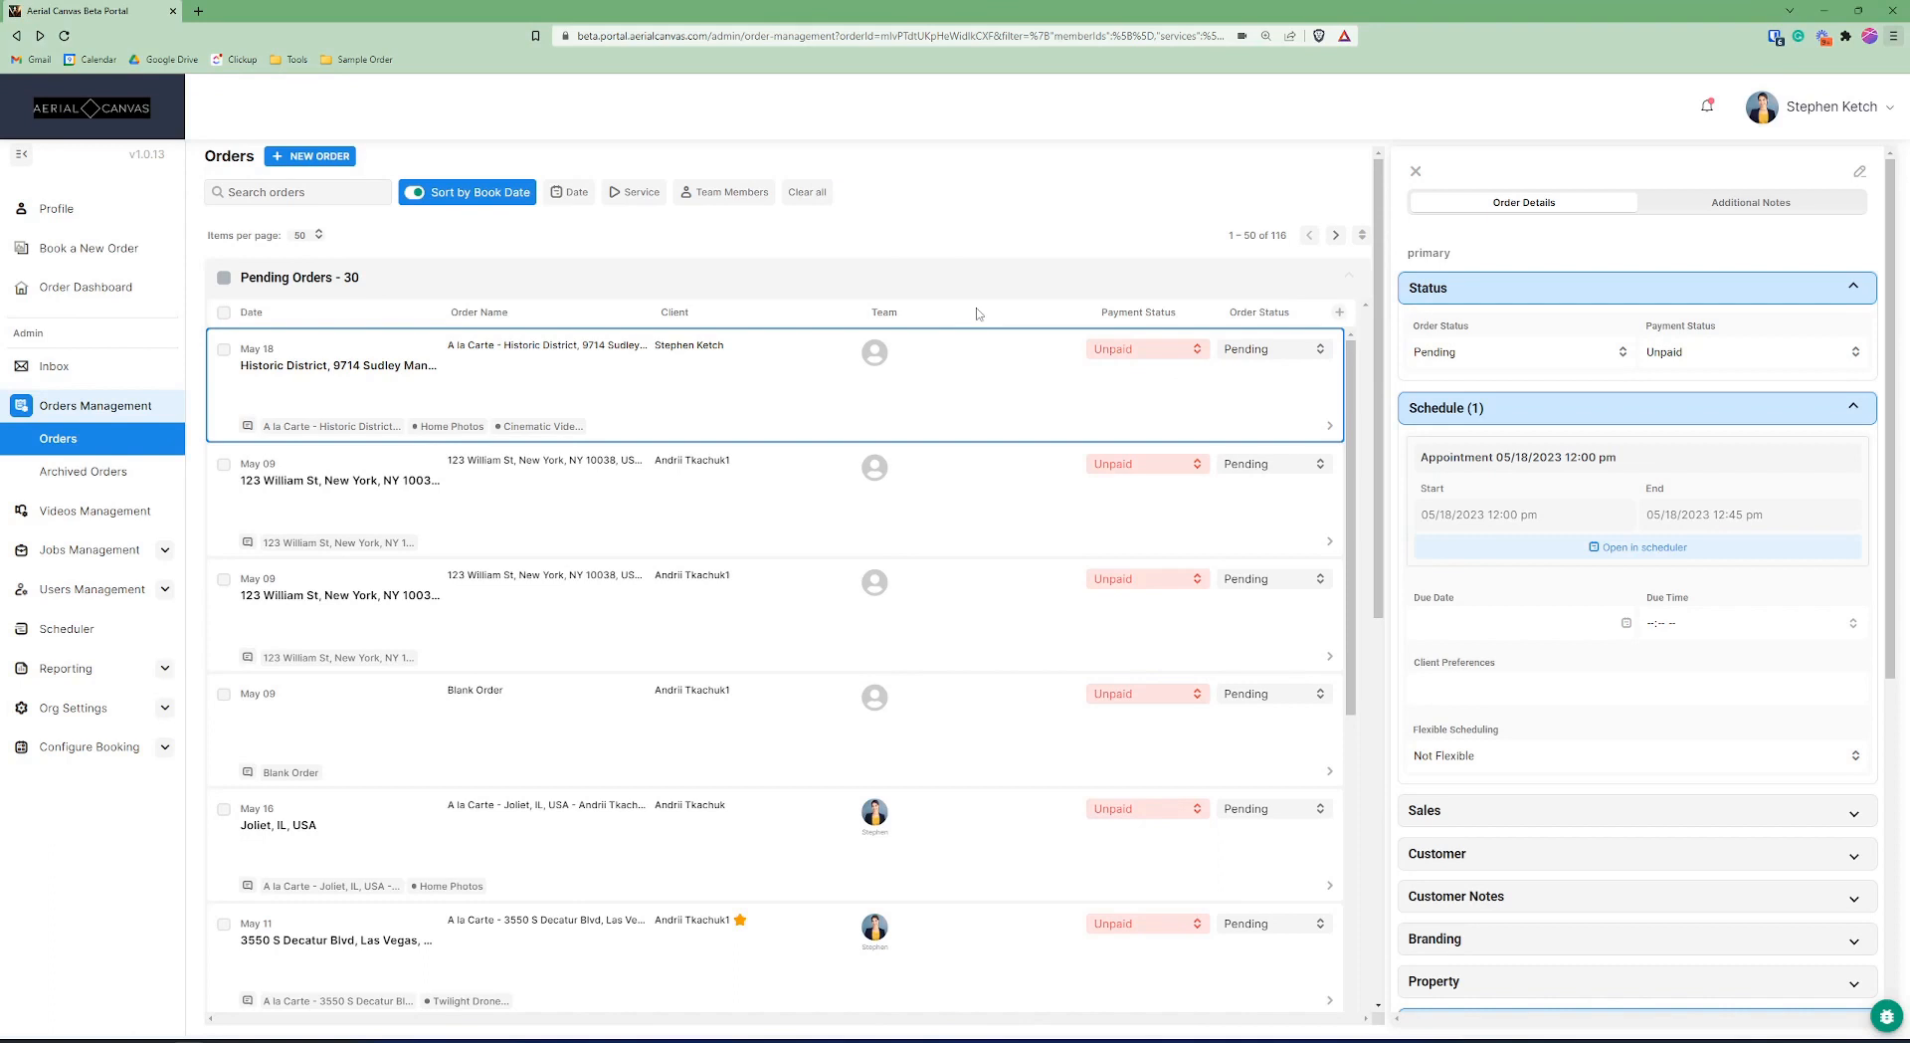
# Collapse the Pending Orders group to view the order status groups, and expand it again.
pyautogui.click(1029, 288)
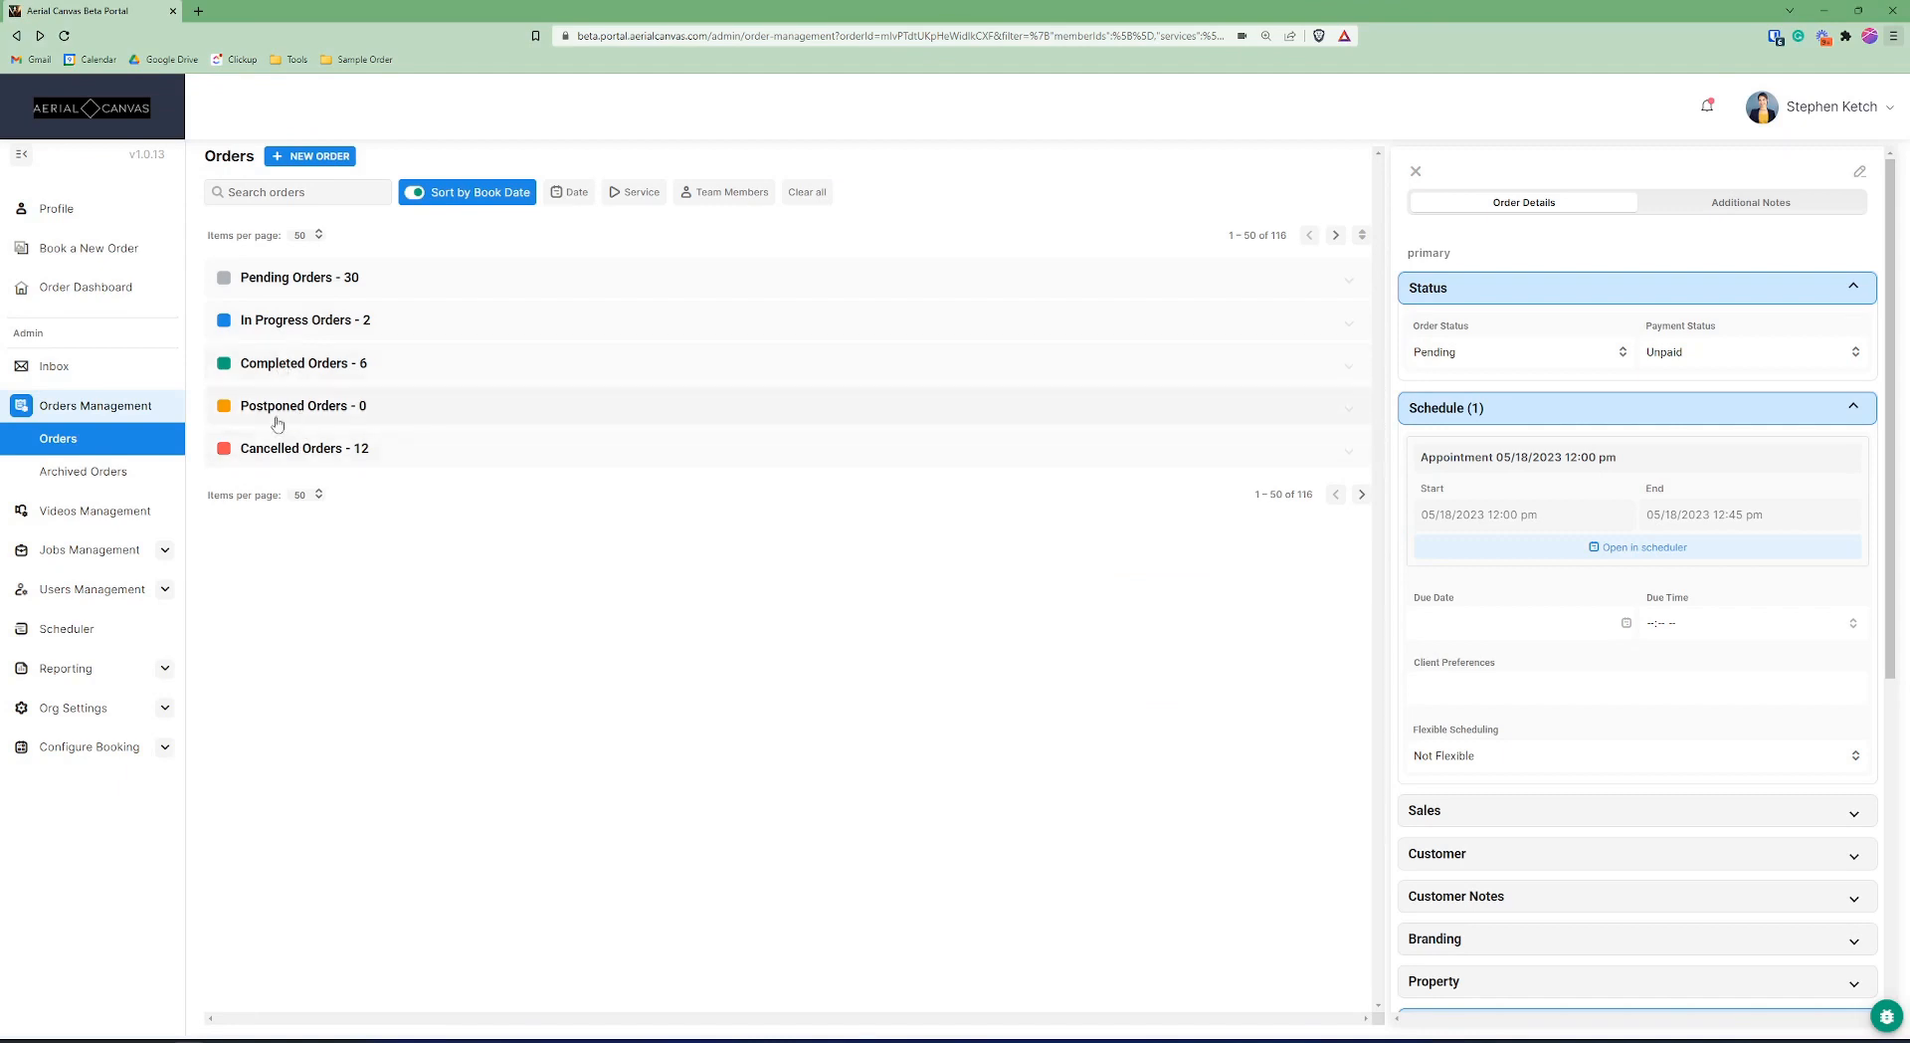
pyautogui.click(385, 289)
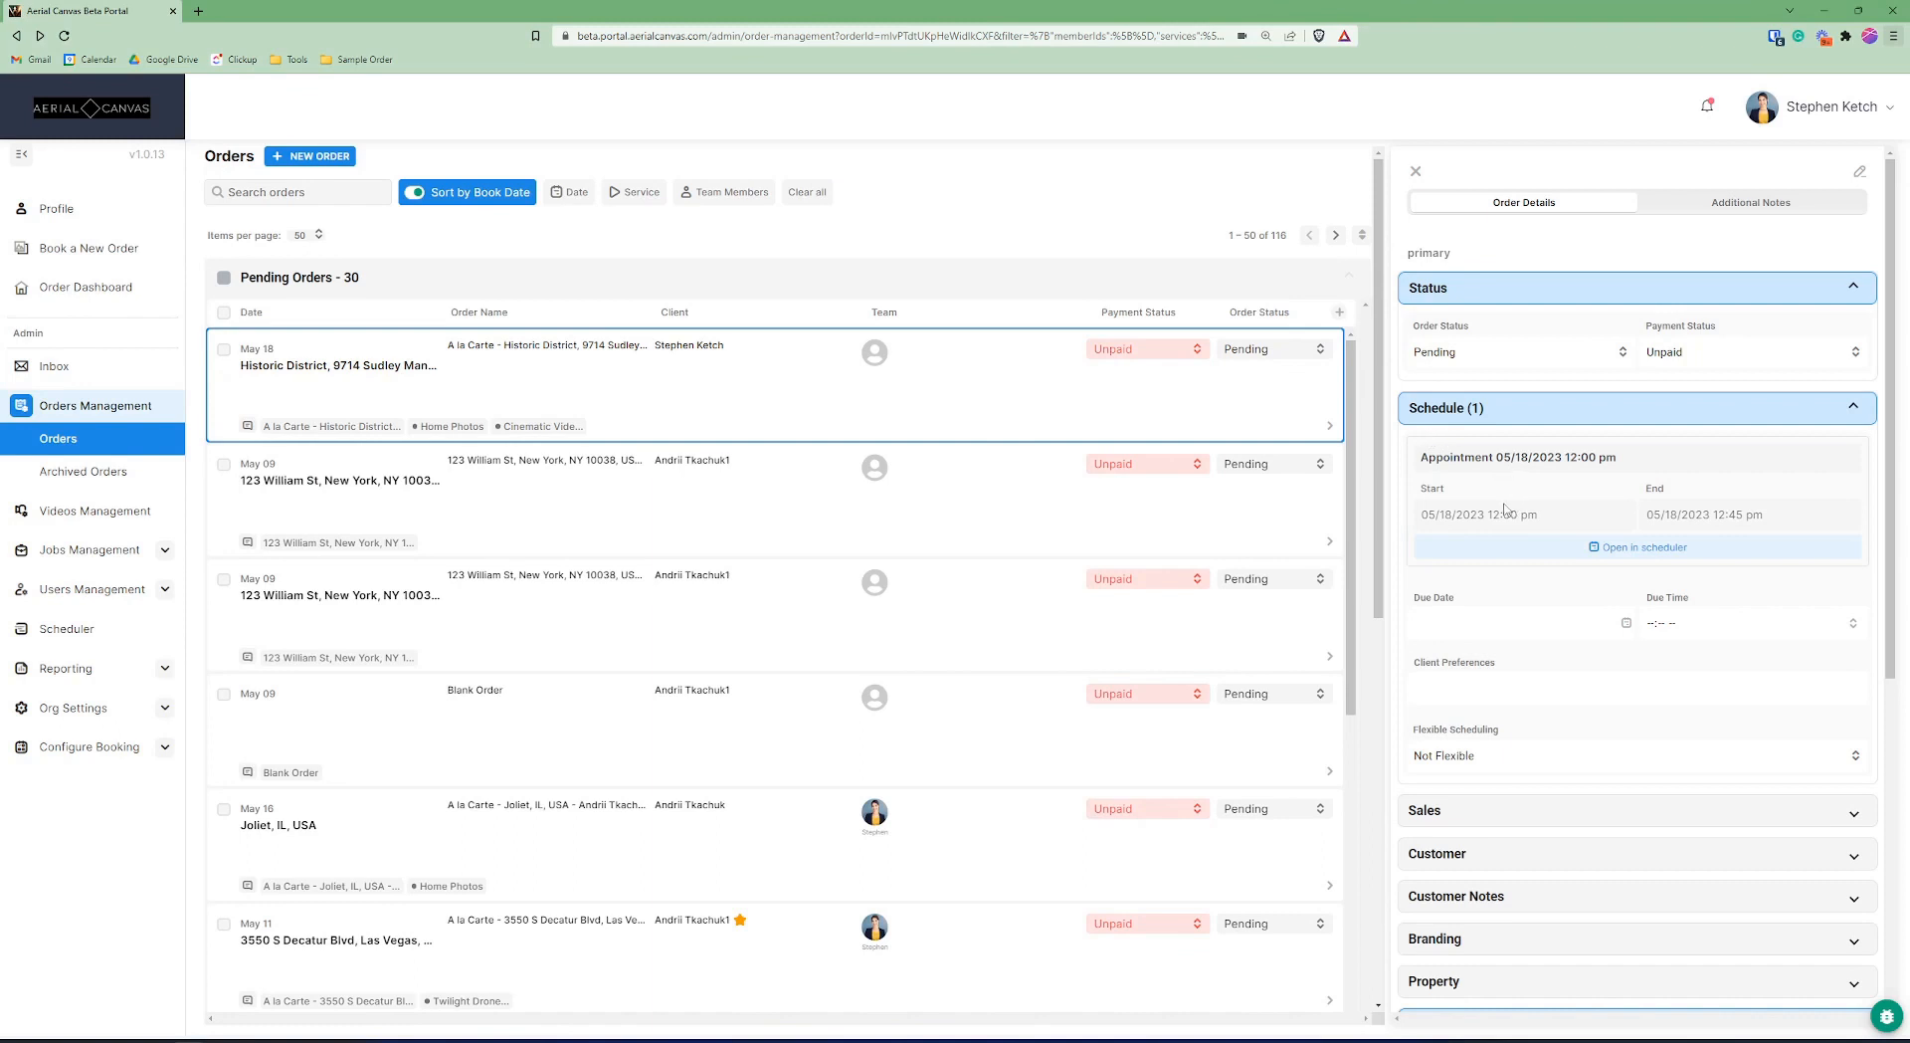
# Review the selected May 18 order's sales amounts, property information, package and services in its order details.
pyautogui.scroll(-3, 1544, 522)
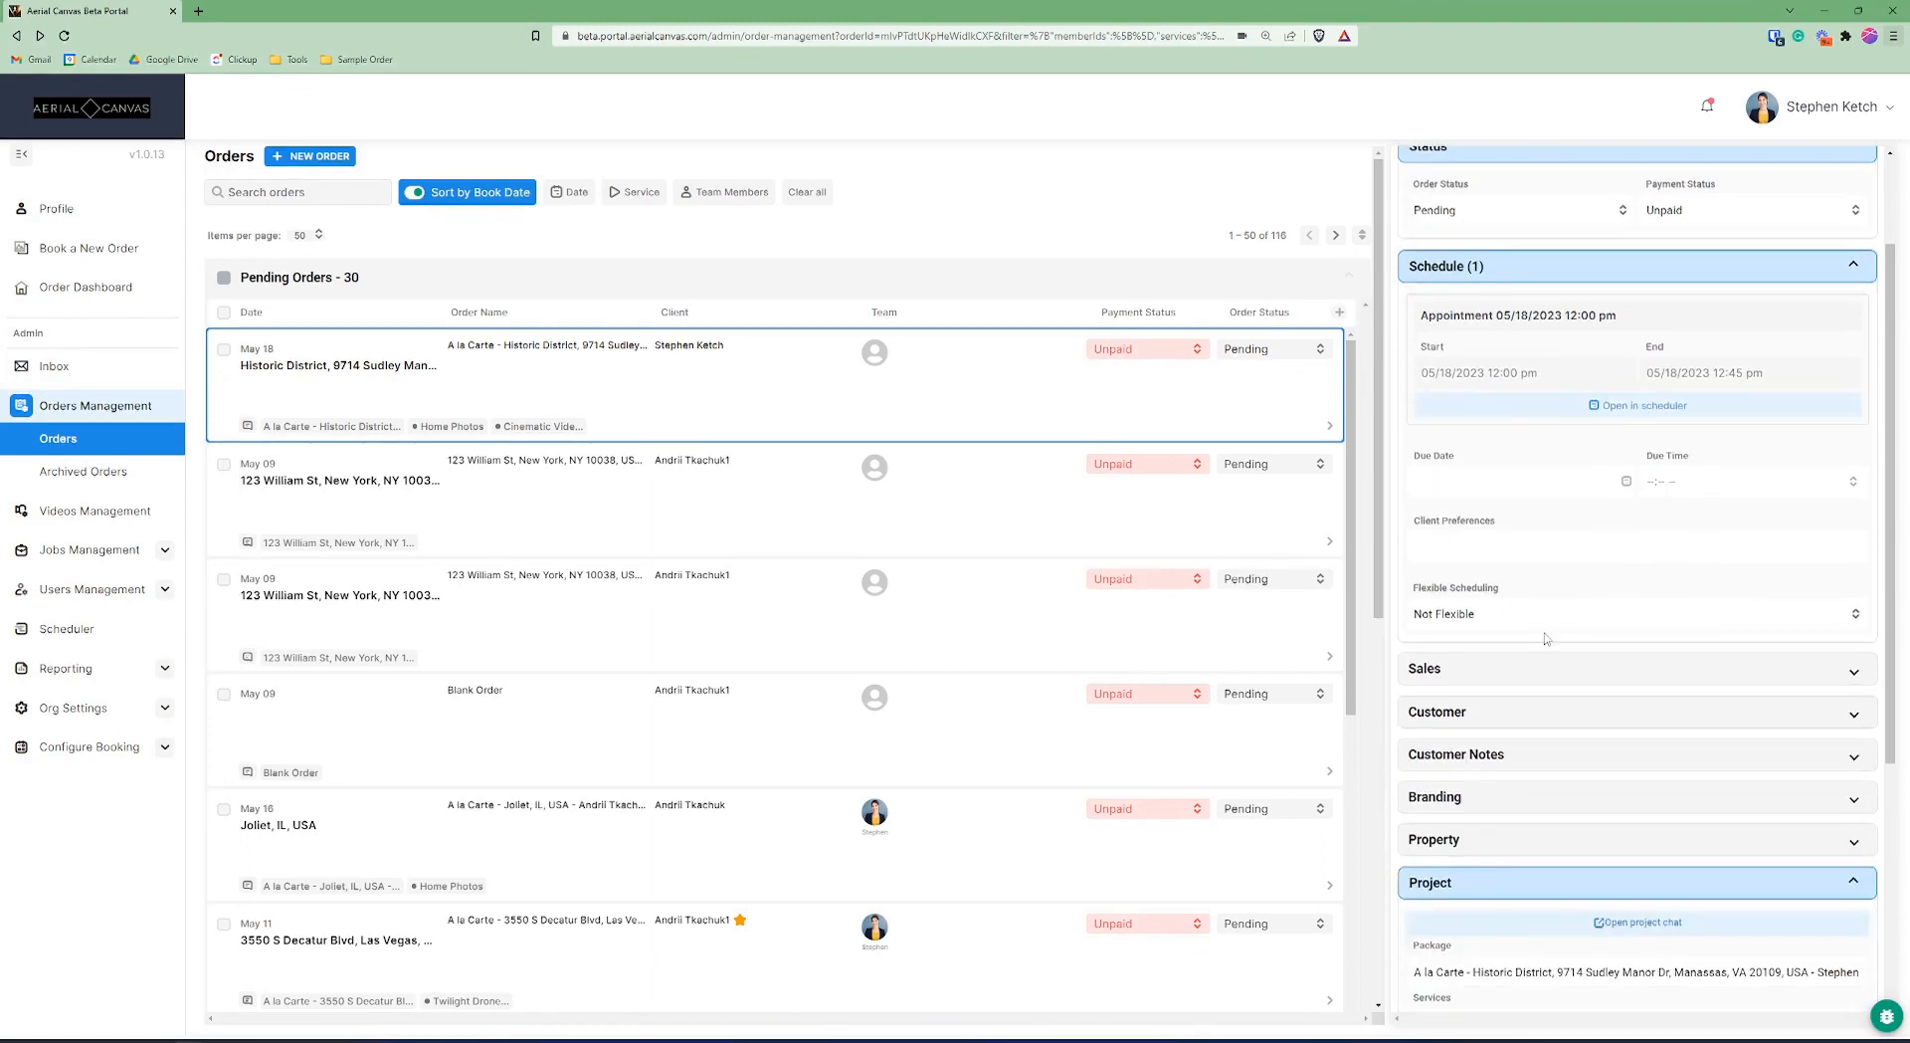
pyautogui.click(1542, 595)
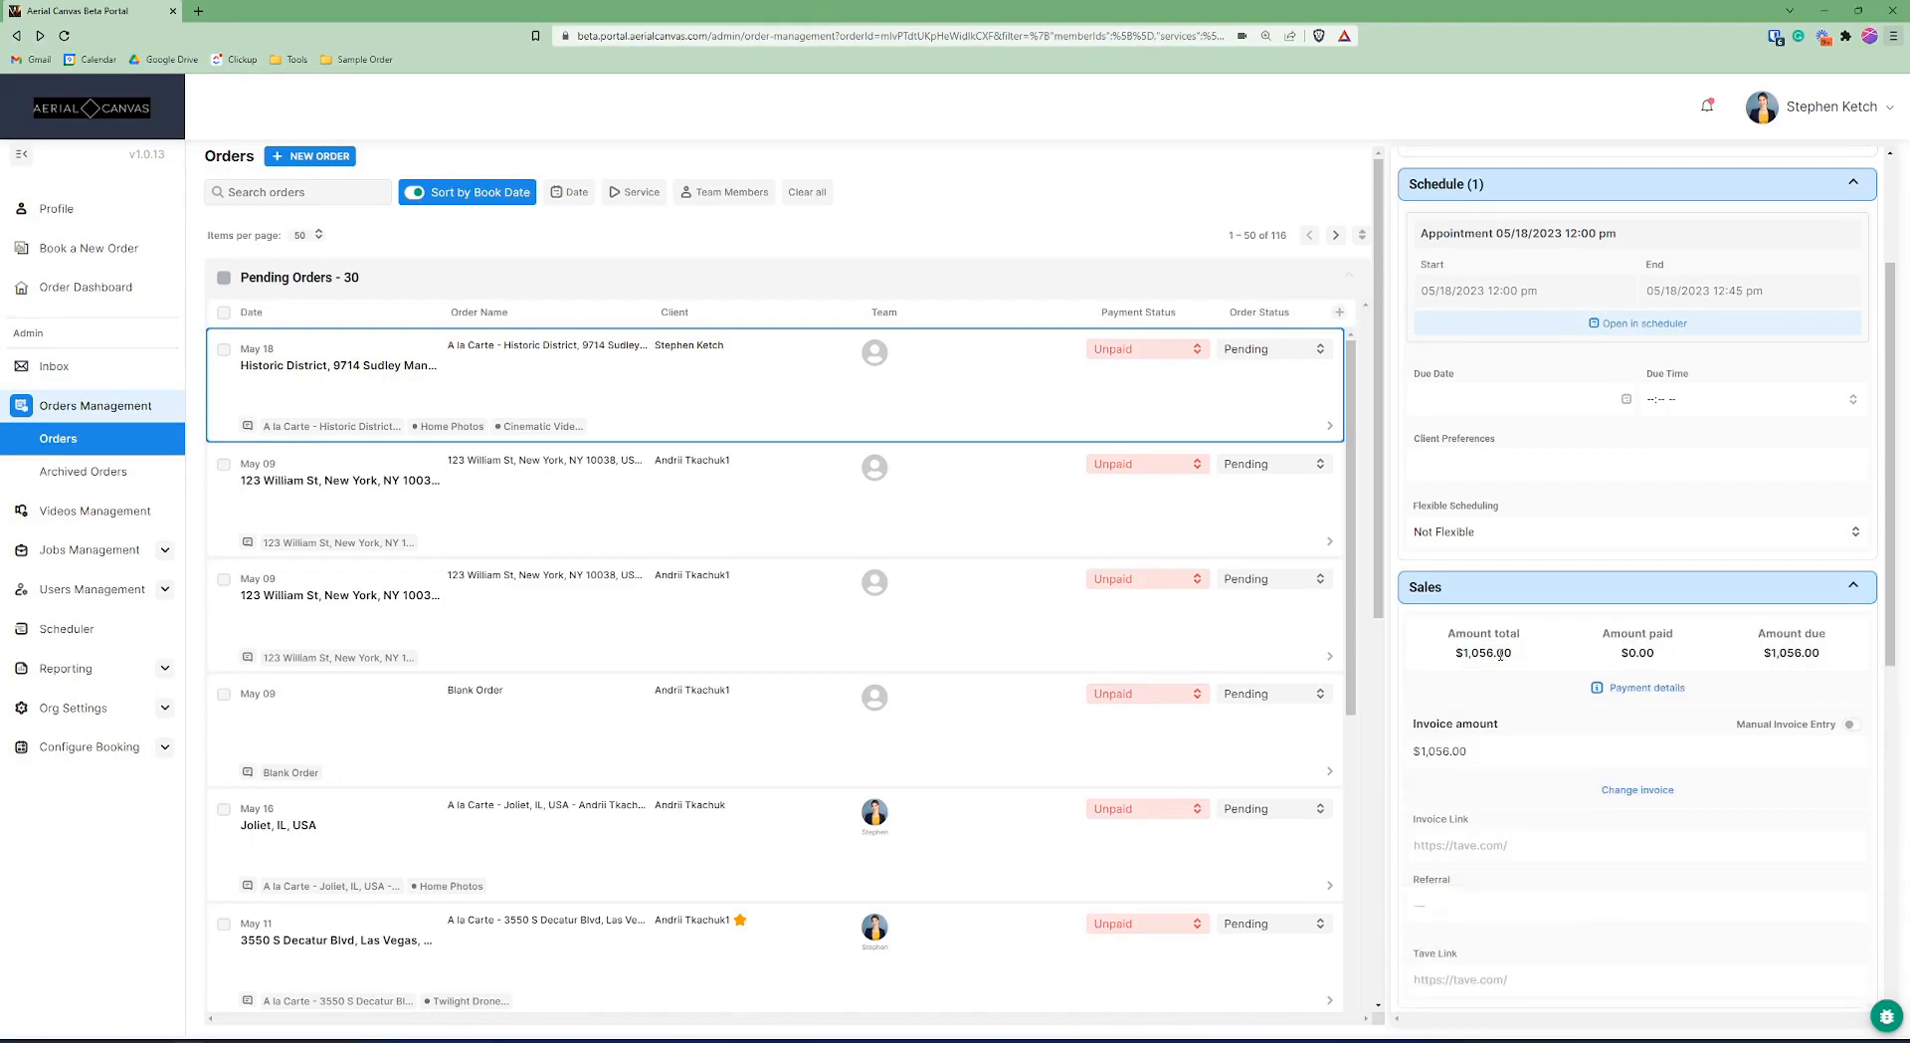
pyautogui.moveTo(1462, 659); pyautogui.dragTo(1732, 706)
pyautogui.scroll(-6, 1522, 666)
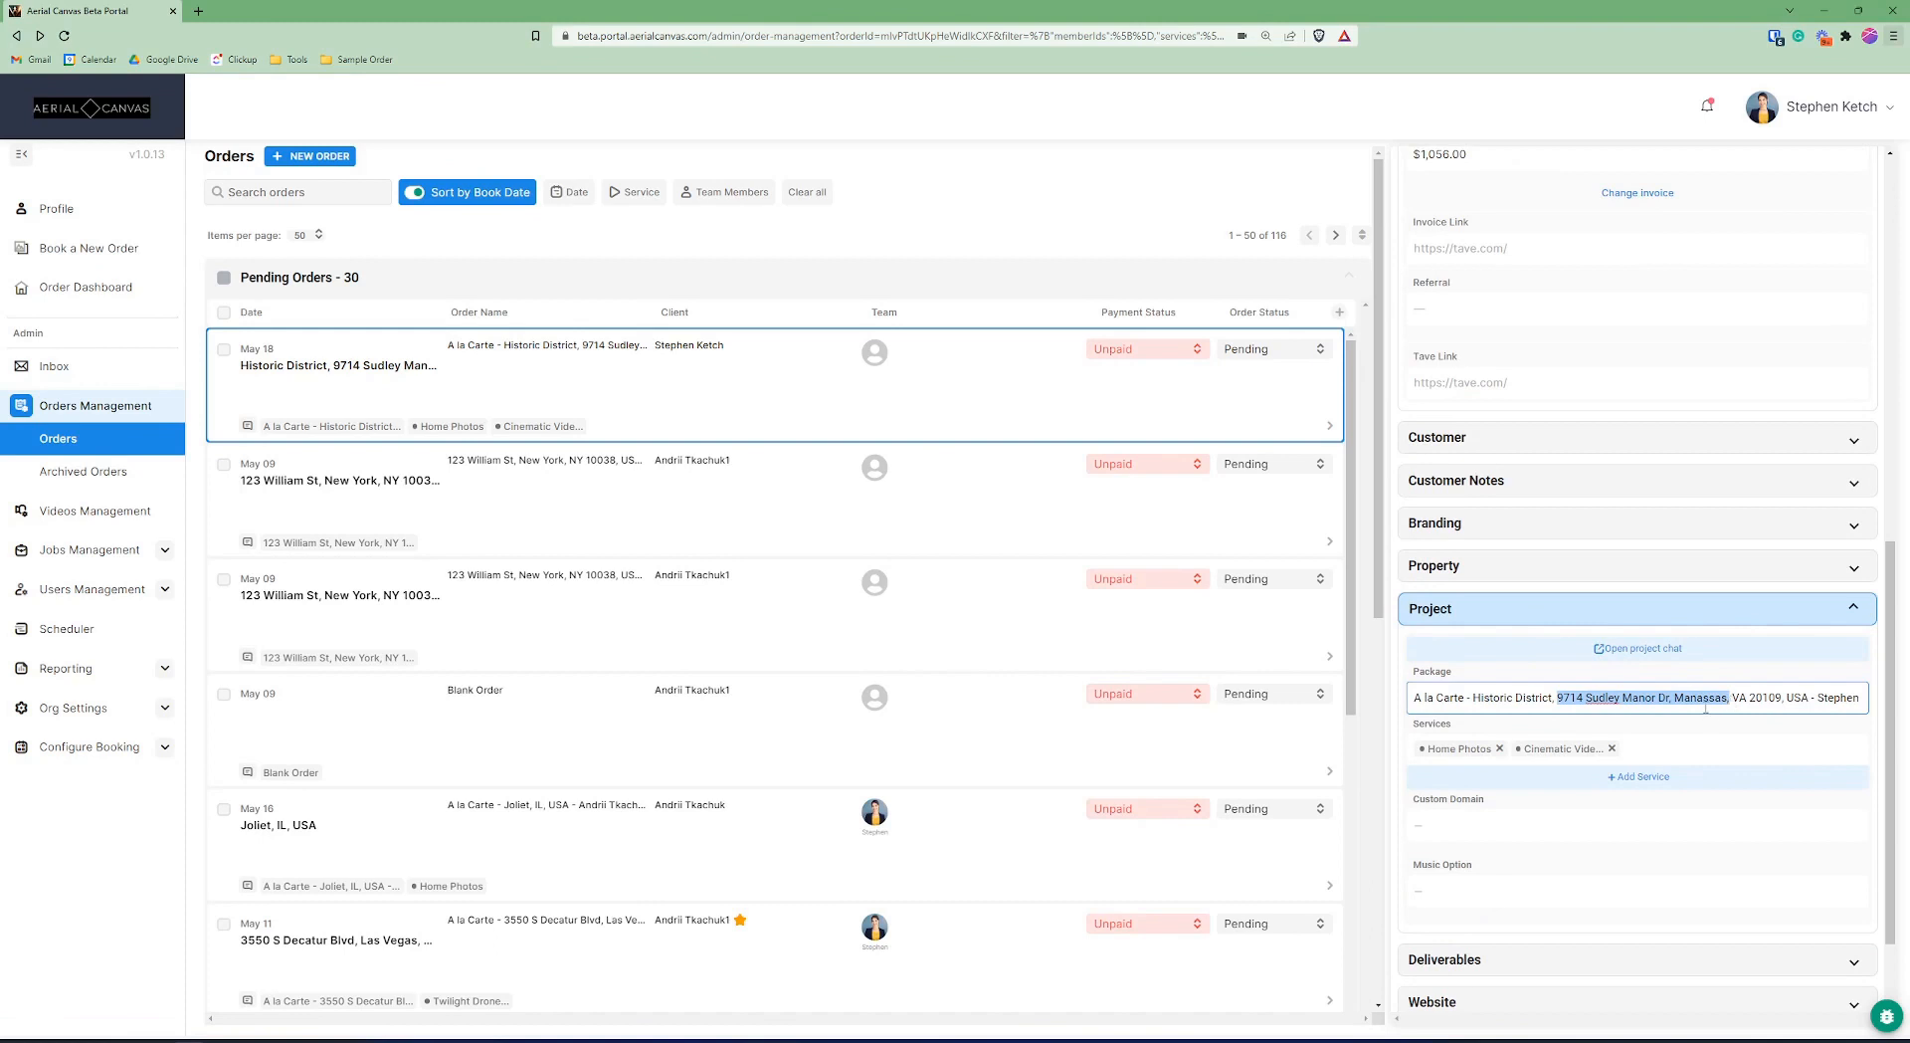
pyautogui.click(1705, 706)
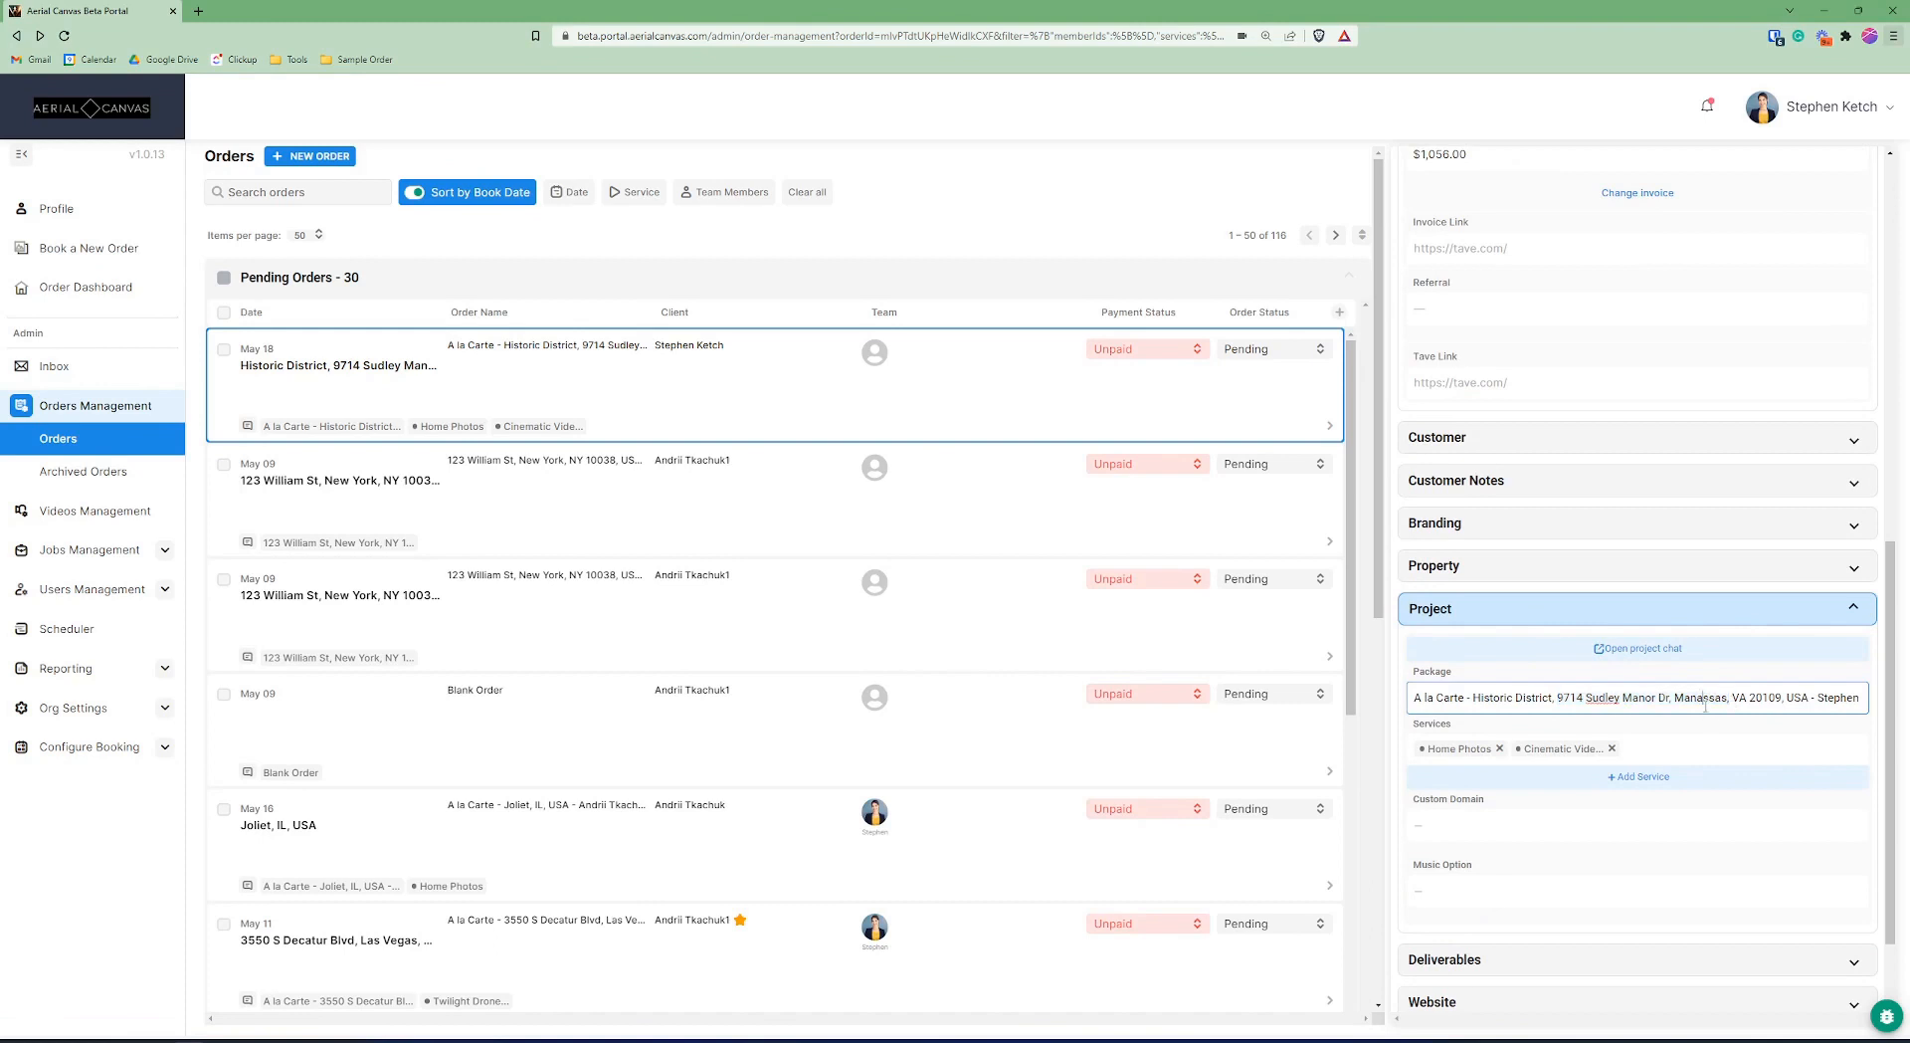
pyautogui.click(1582, 568)
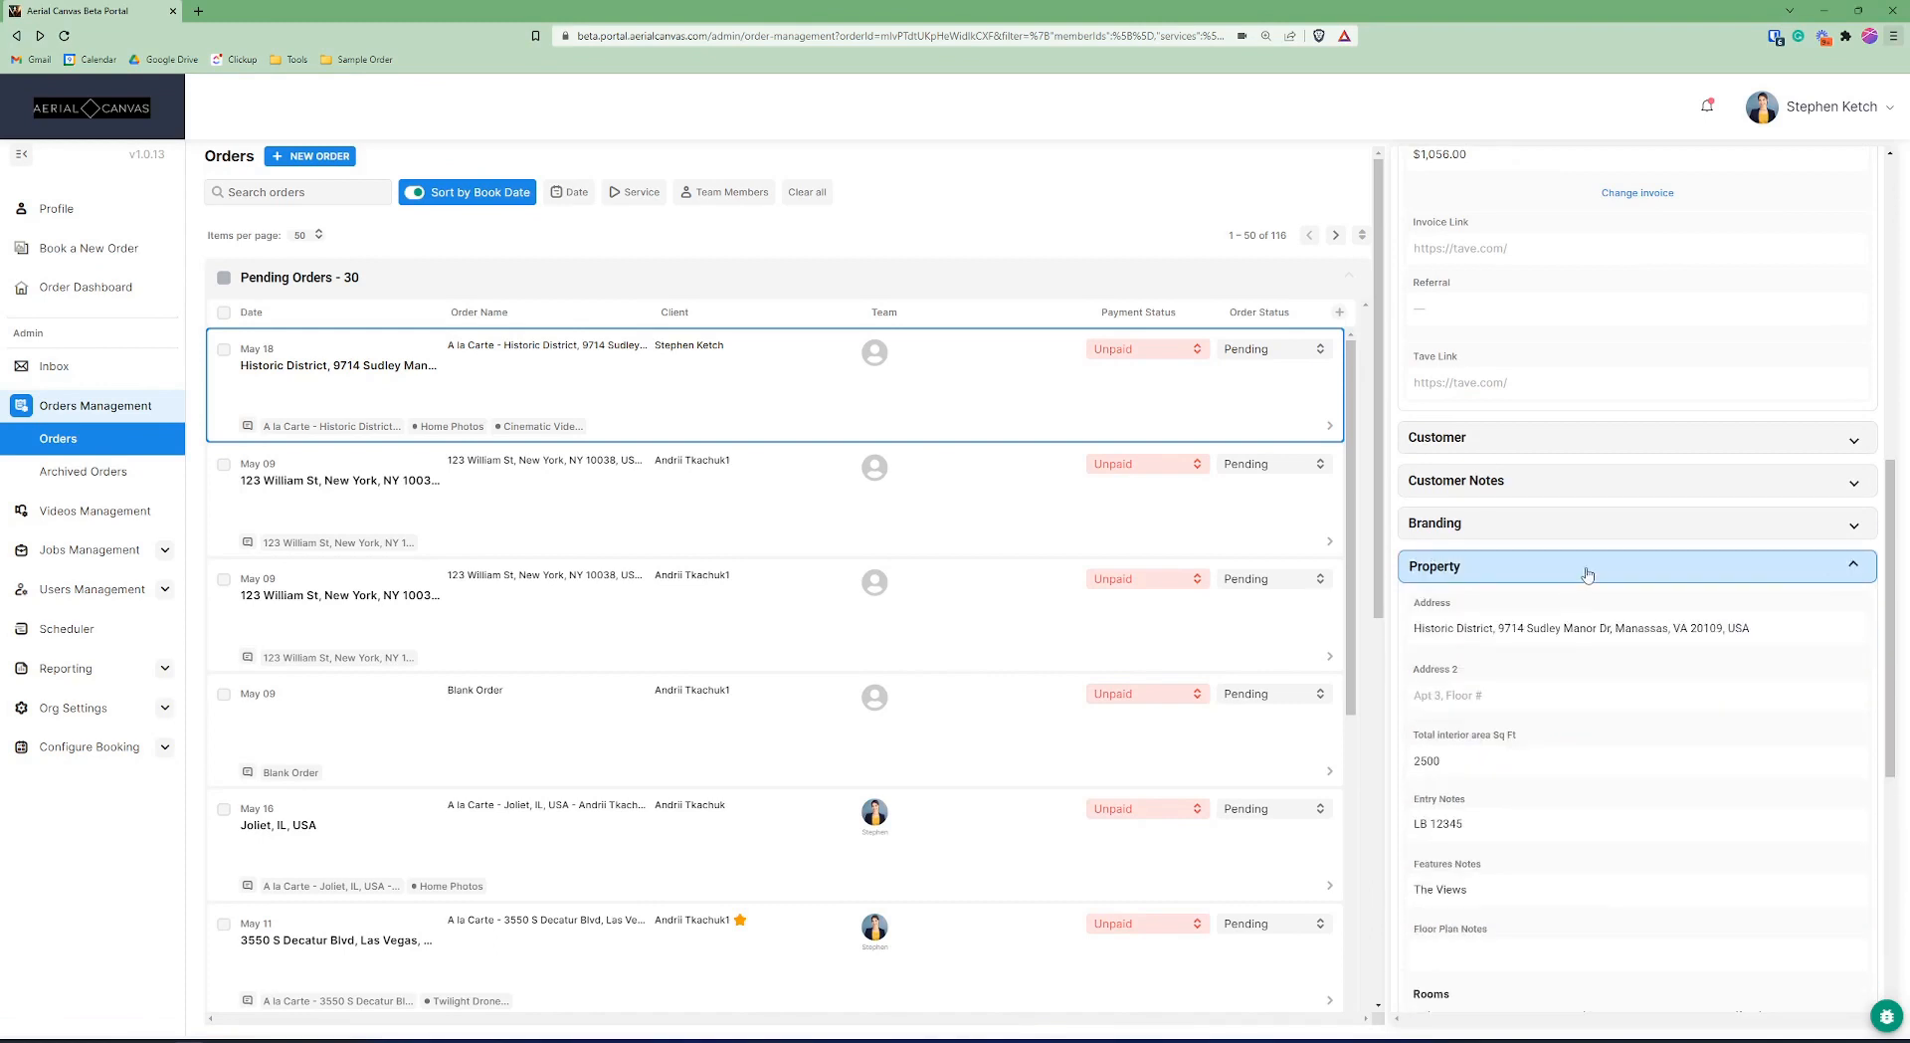
pyautogui.click(1582, 568)
pyautogui.click(1582, 568)
pyautogui.press('Tab')
pyautogui.click(1582, 566)
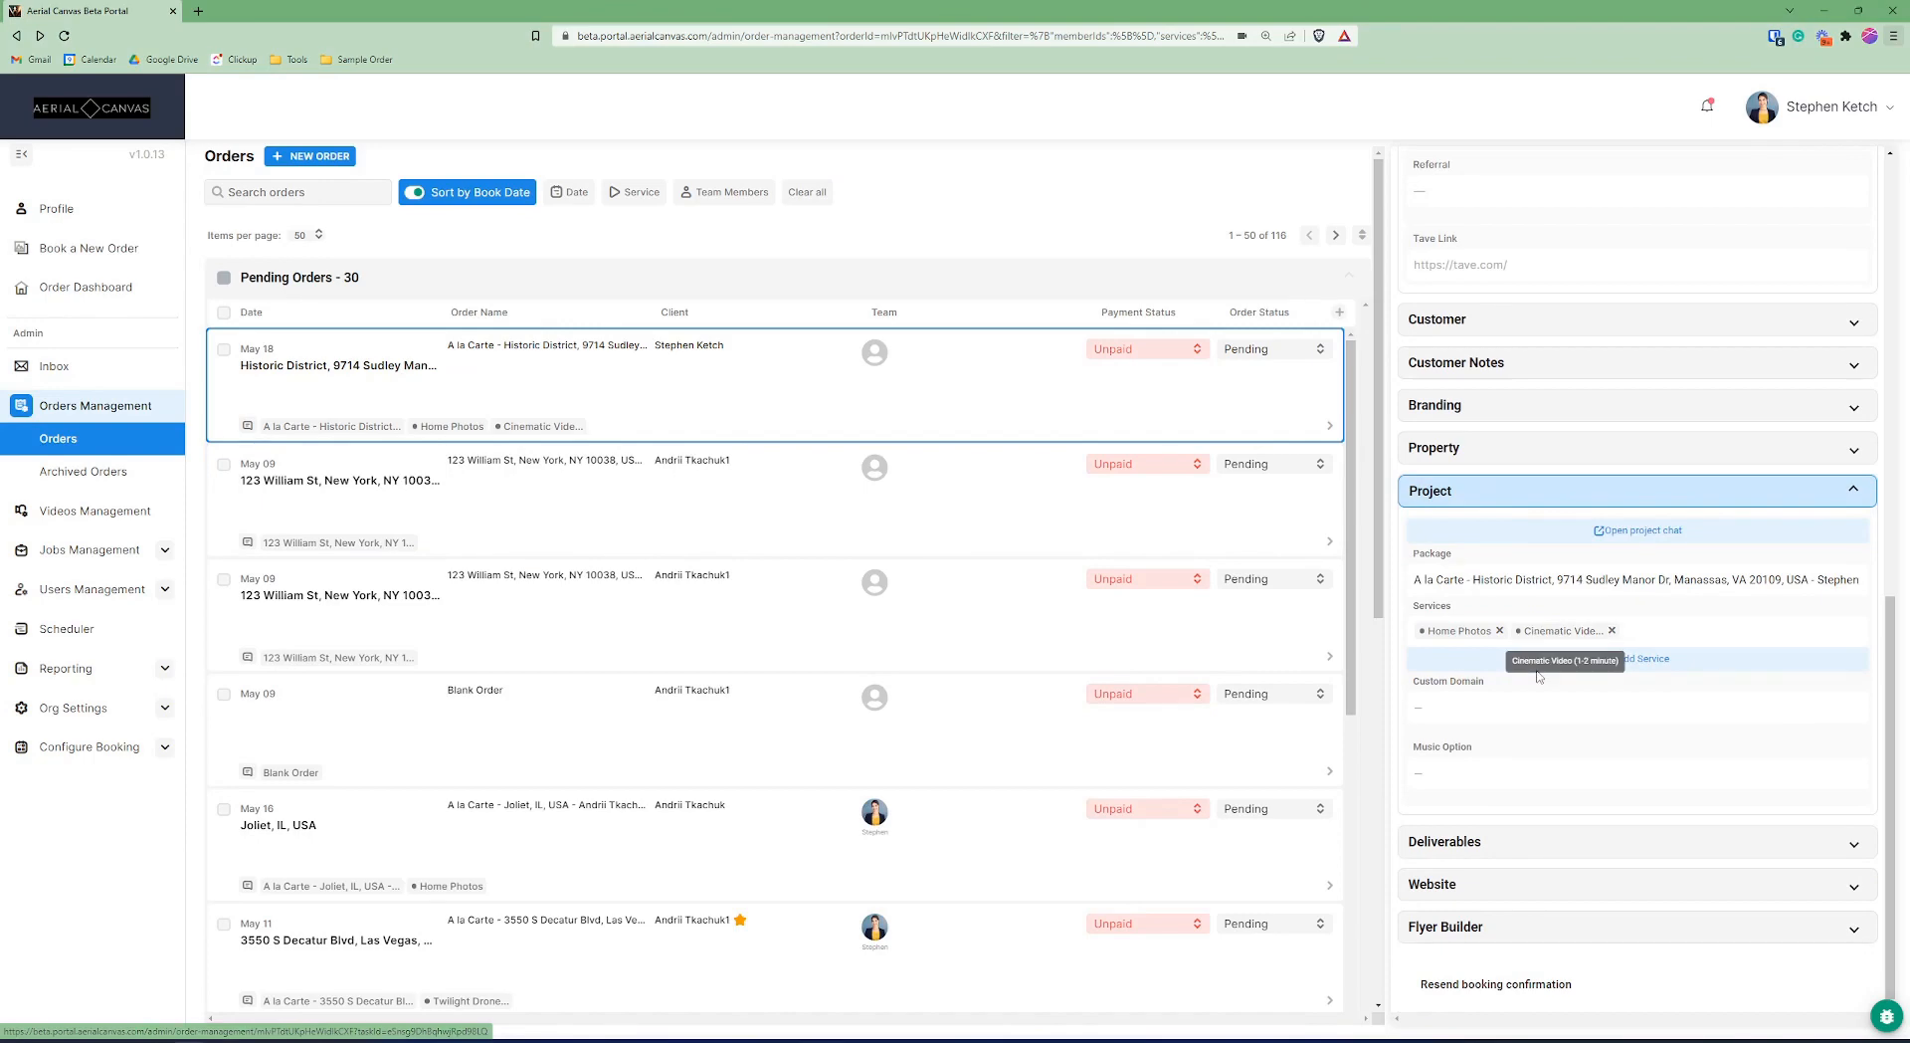
pyautogui.scroll(3, 1567, 696)
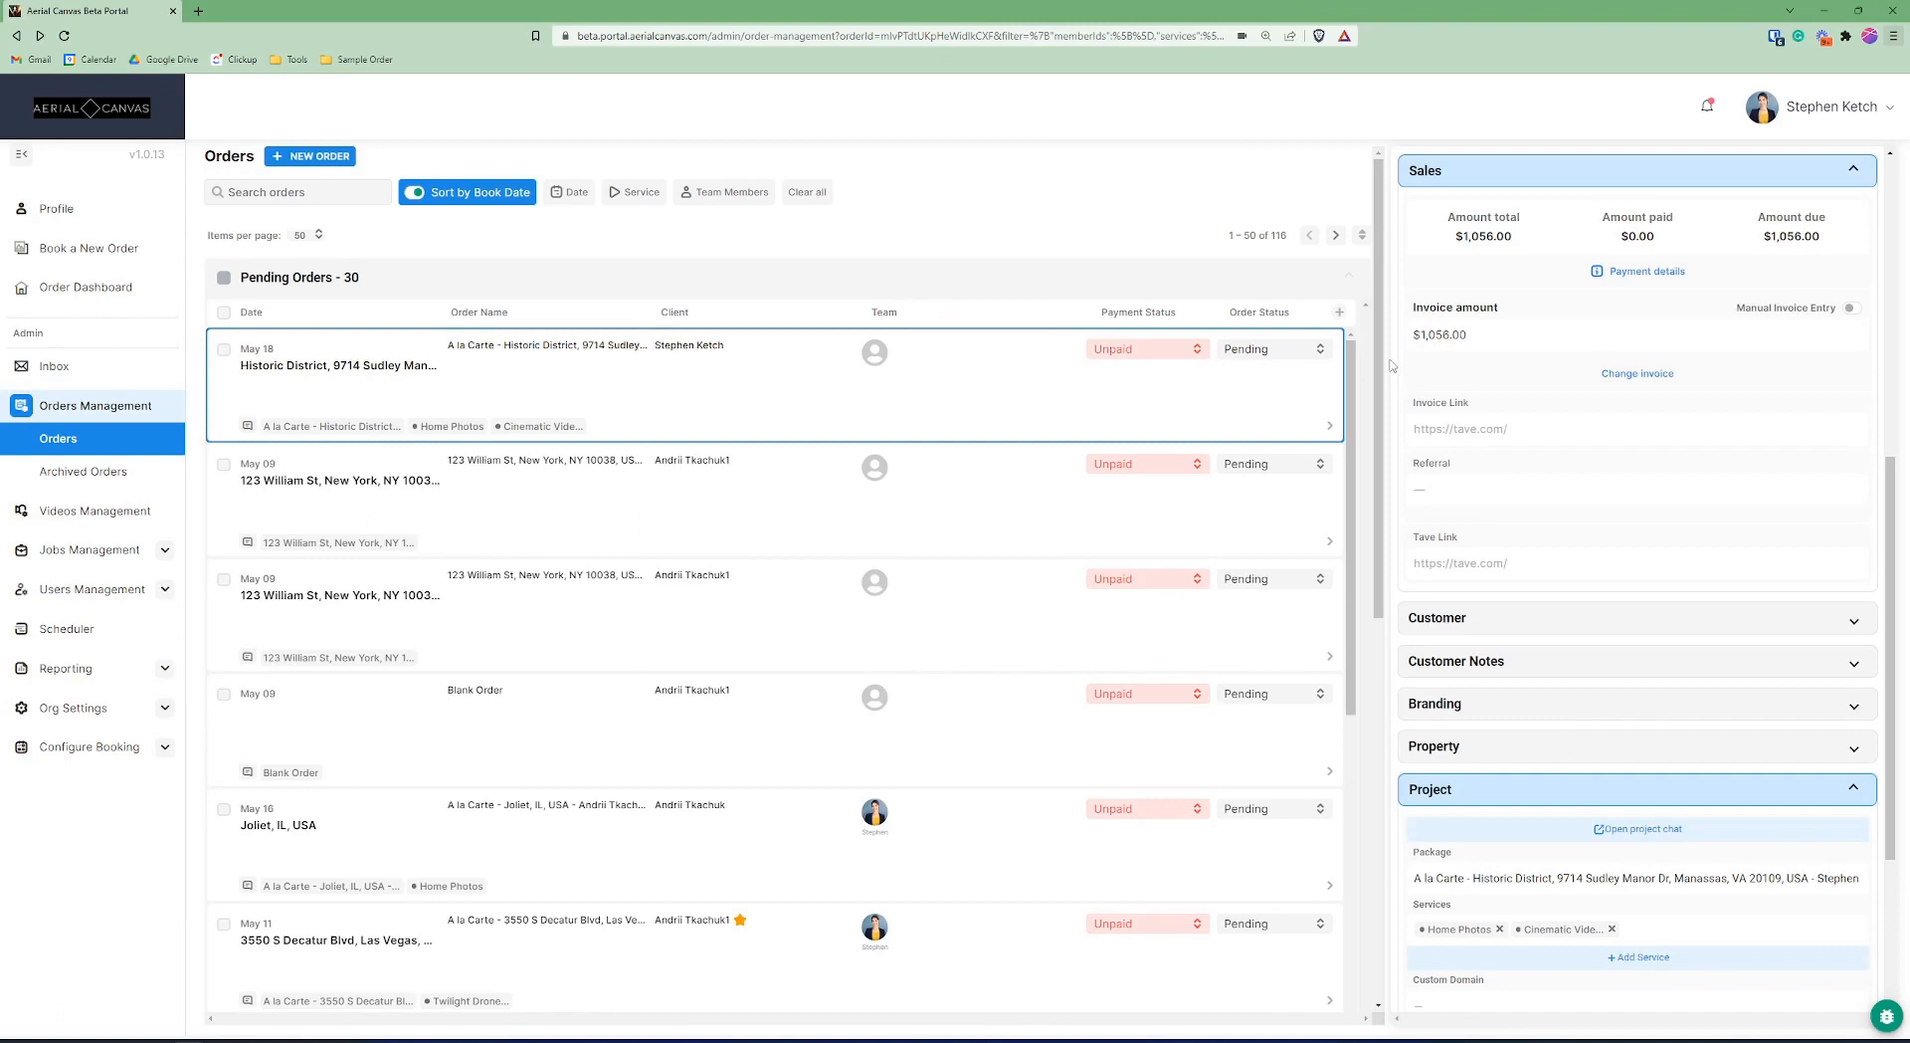
# Change the May 18 Historic District order's status to In Progress and show the In Progress Orders group.
pyautogui.click(1296, 356)
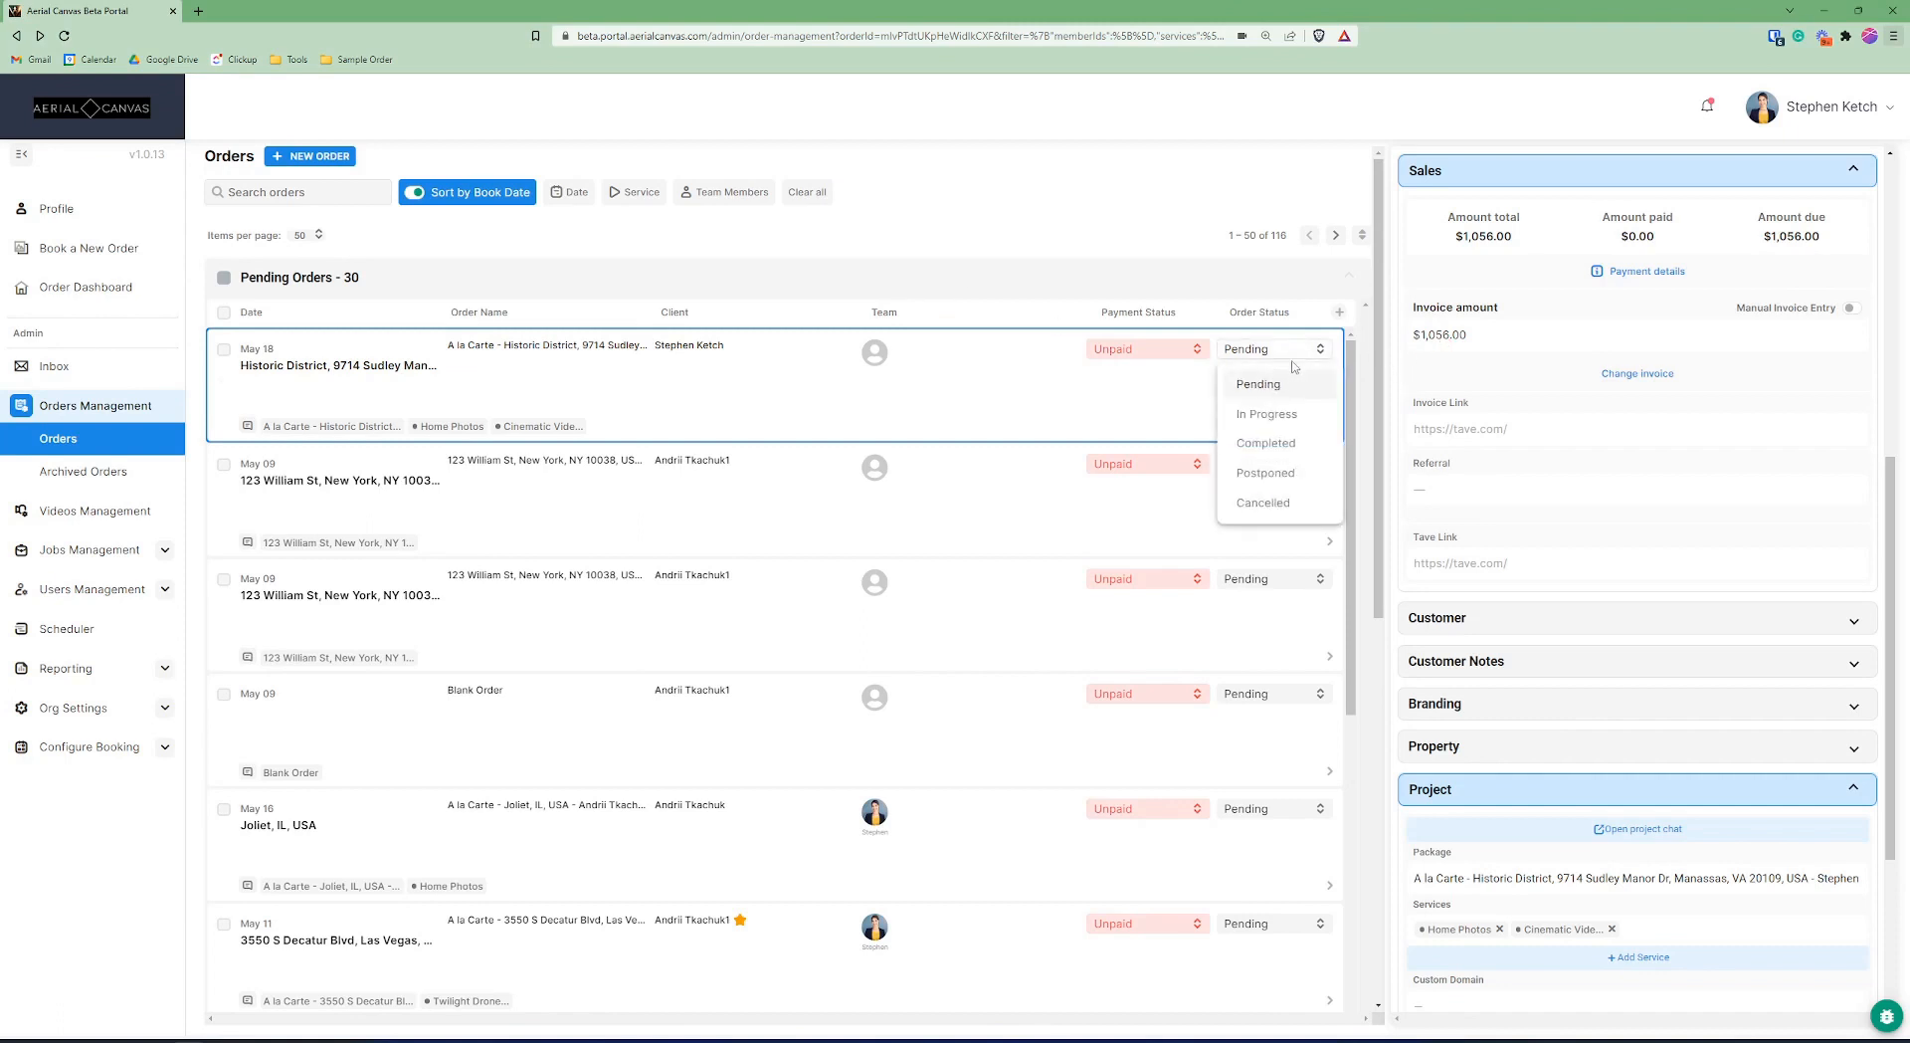
pyautogui.click(1273, 415)
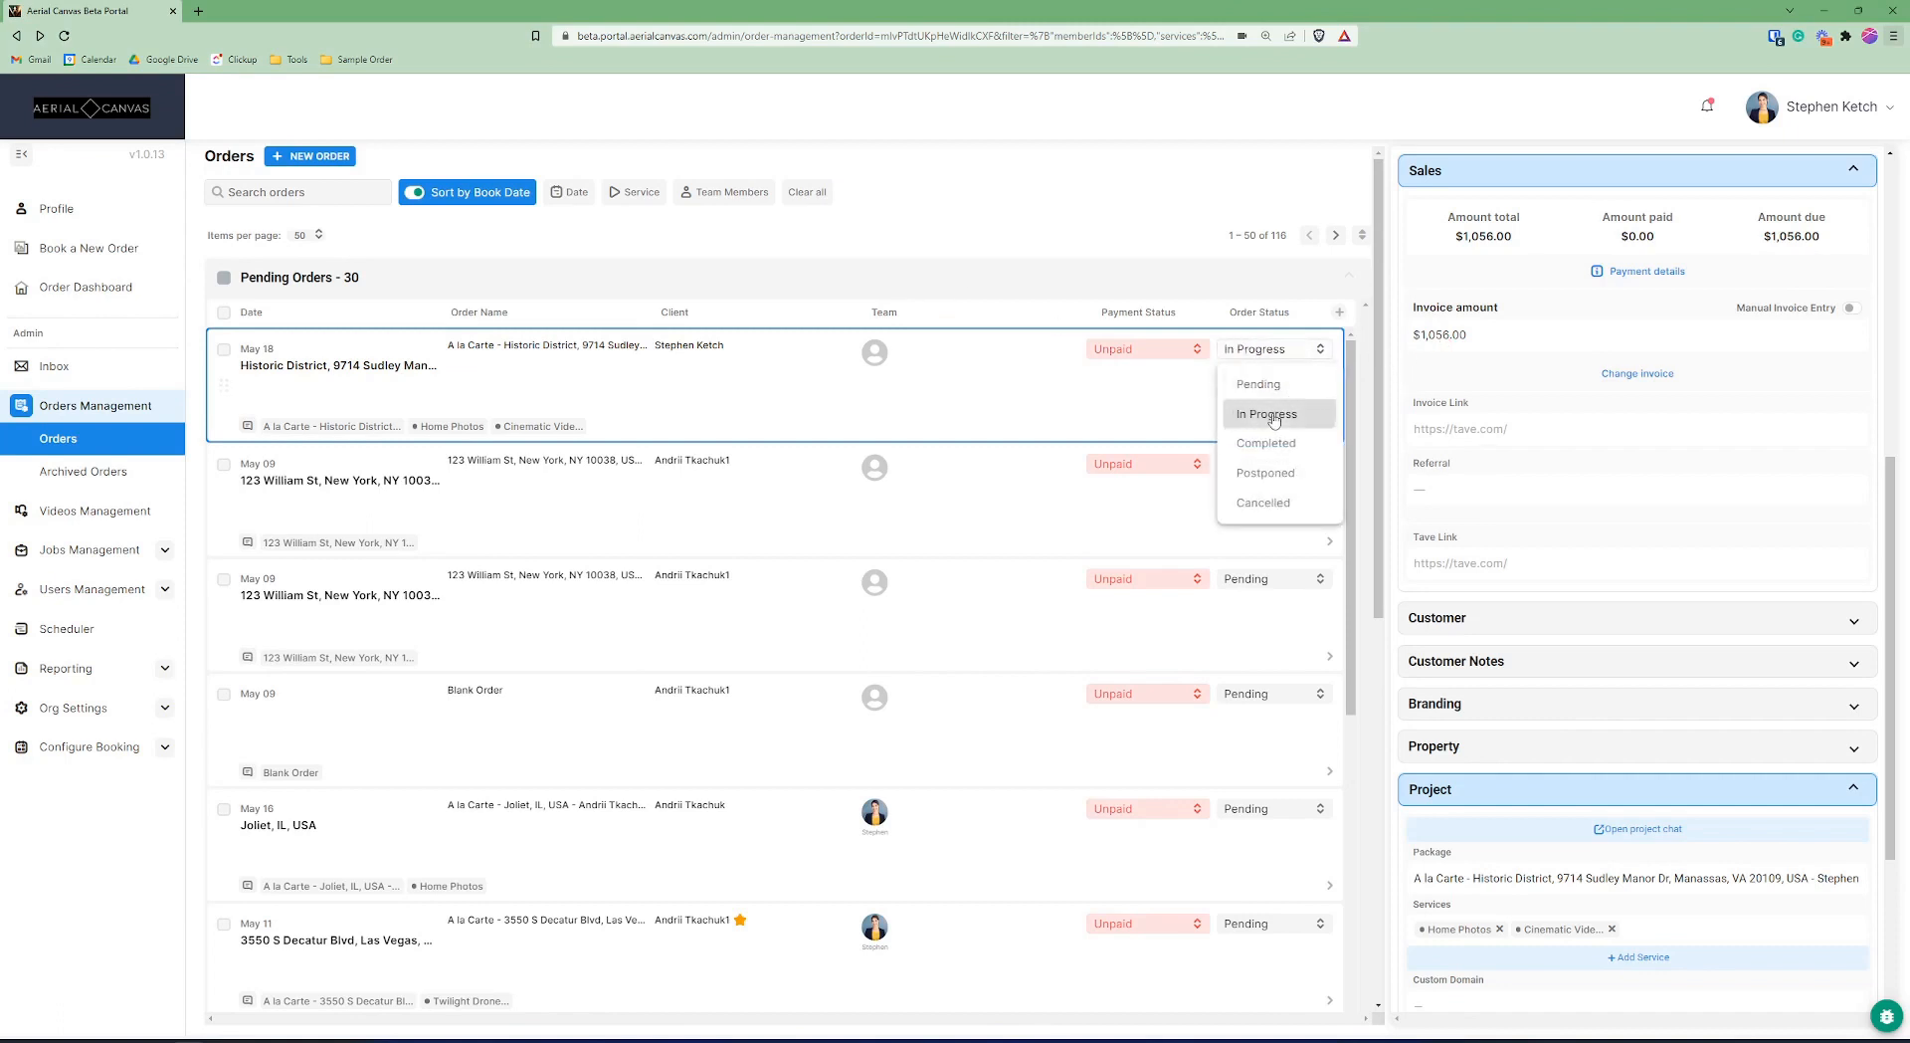
pyautogui.click(603, 326)
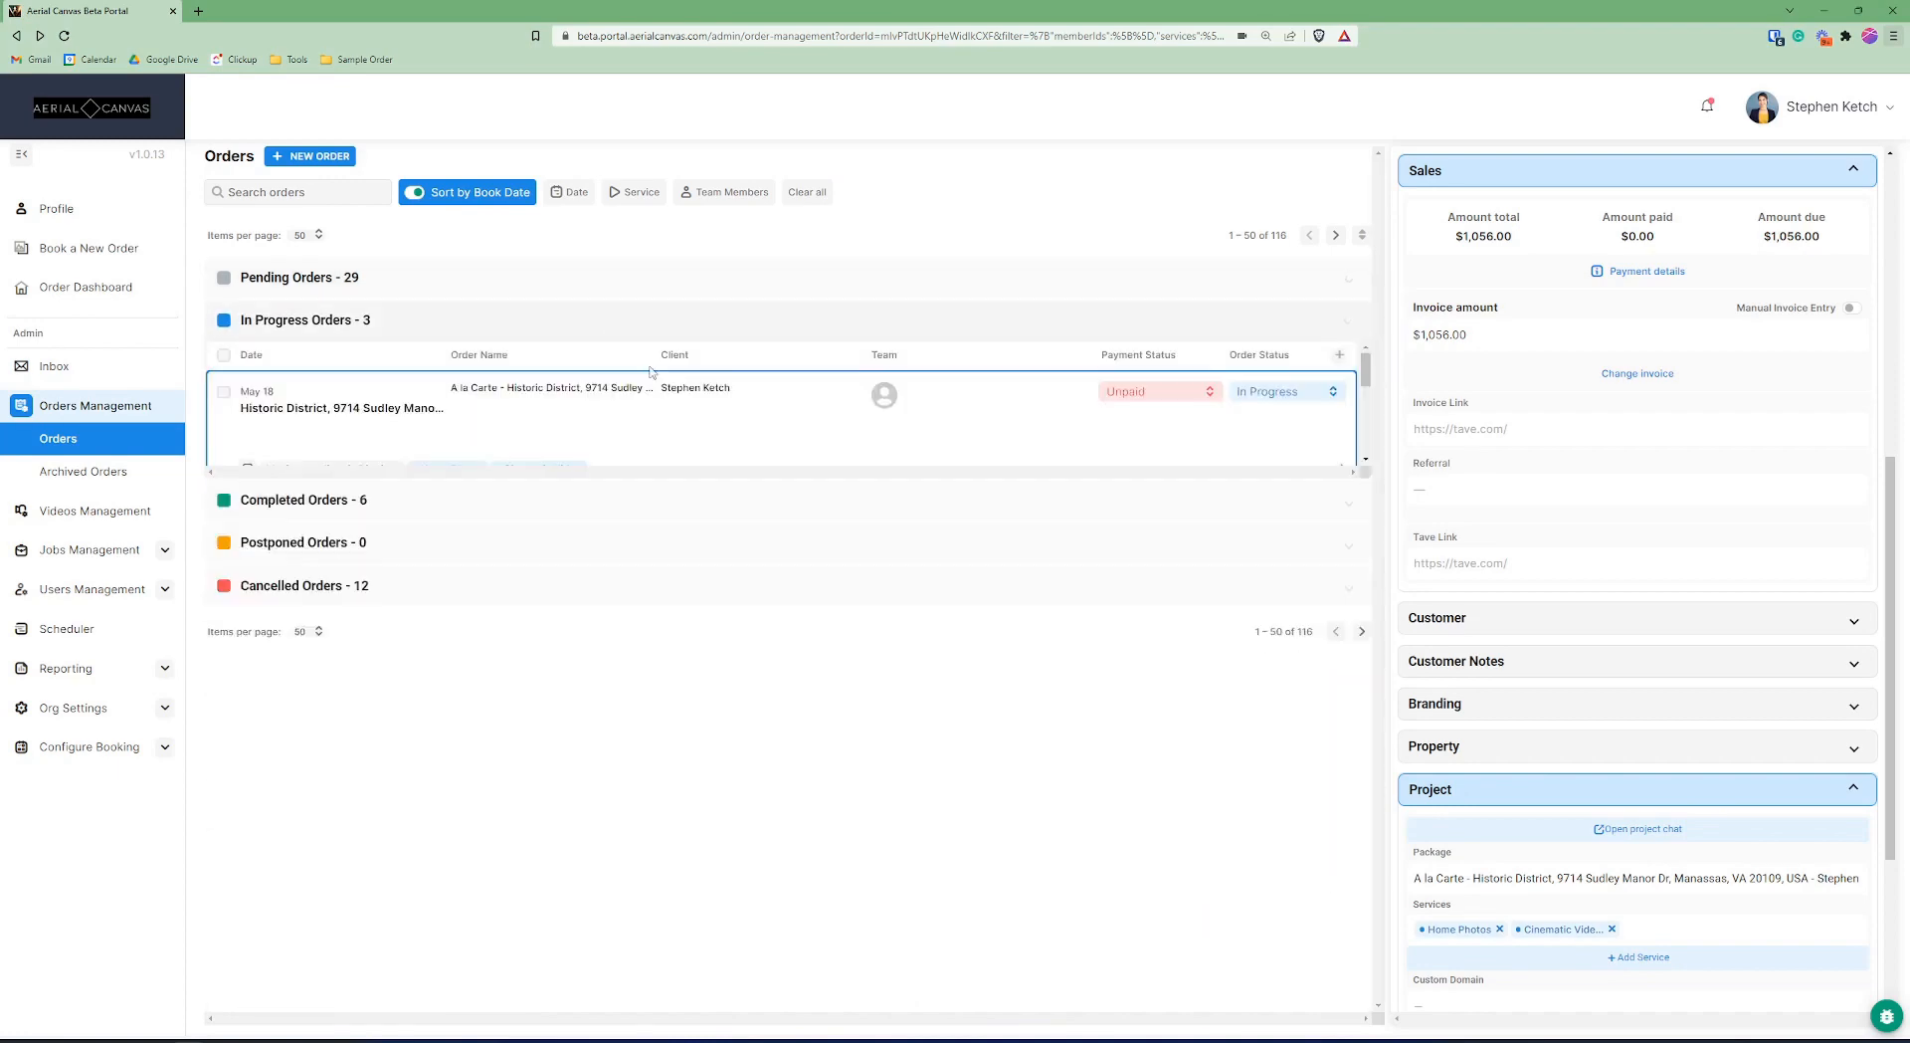
# Collapse the order's Project section, expand Deliverables and open the order's raw files folder in Dropbox.
pyautogui.scroll(3, 1651, 622)
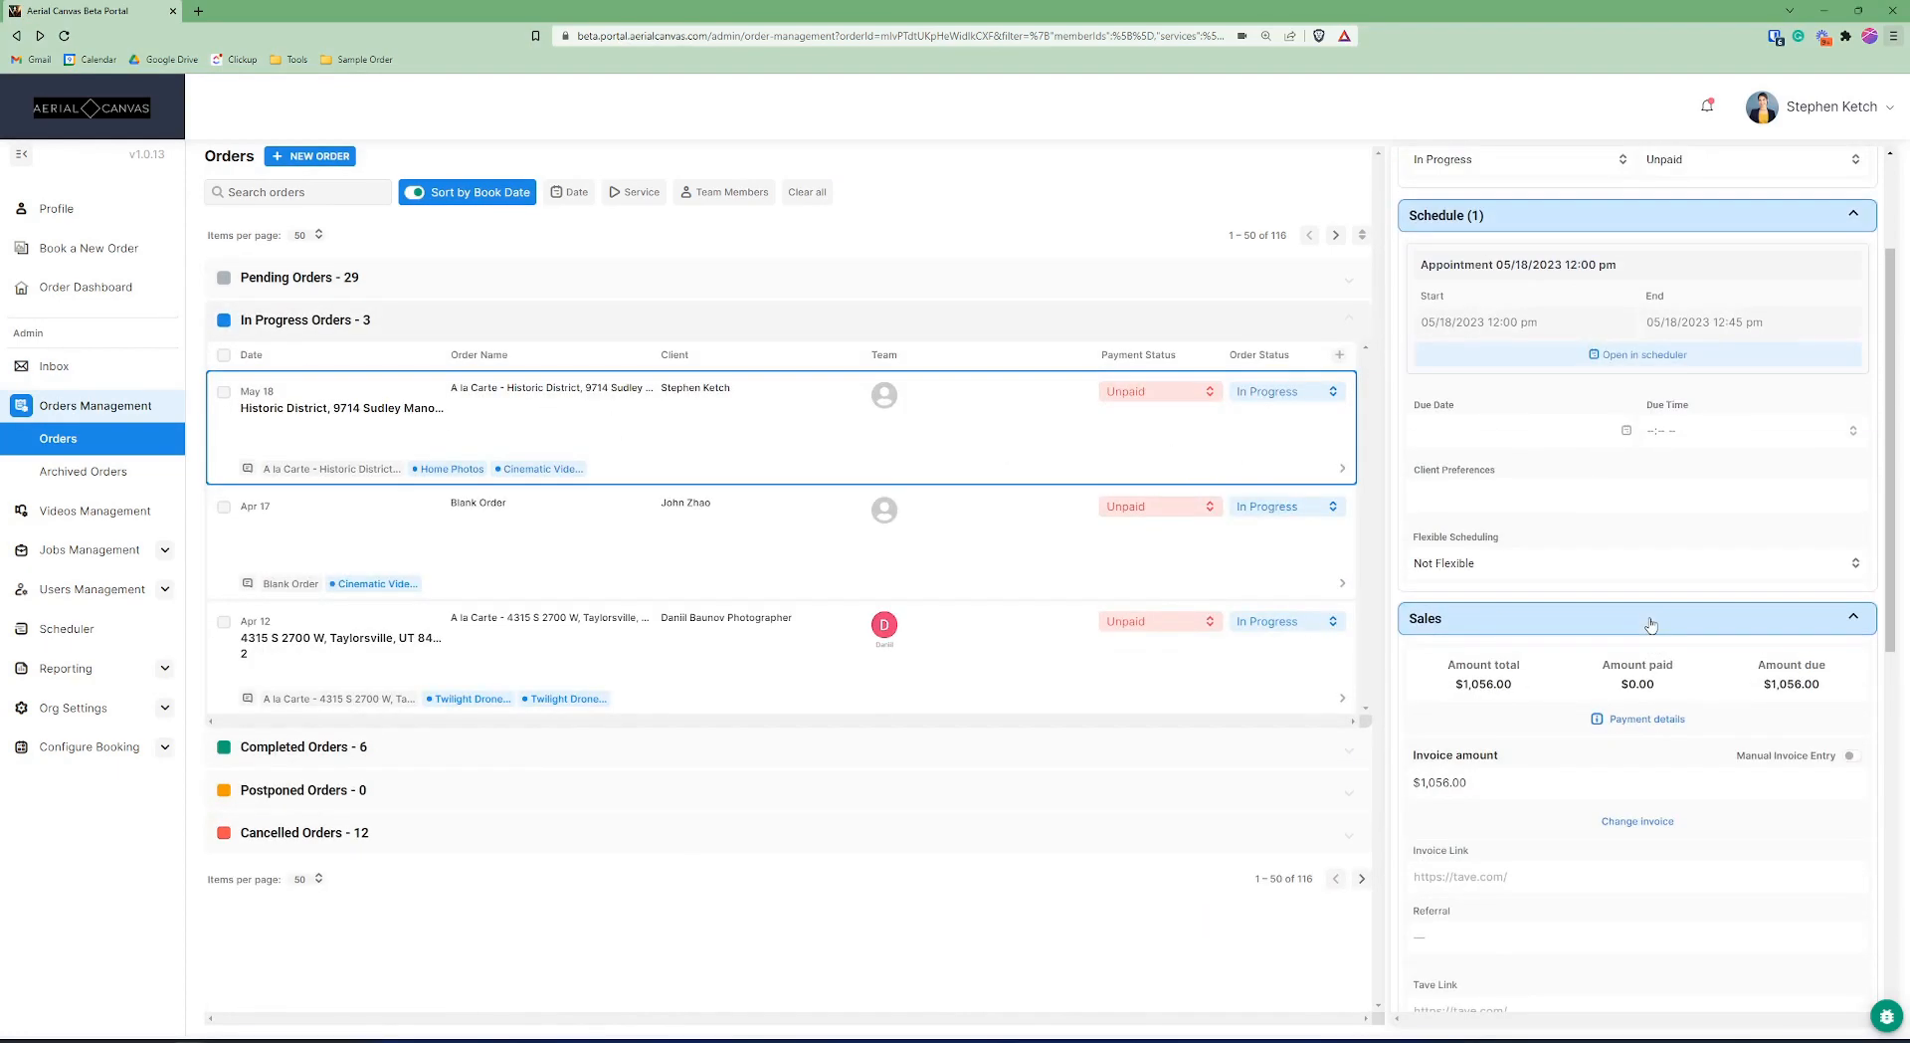
pyautogui.scroll(-5, 1652, 617)
pyautogui.click(1604, 569)
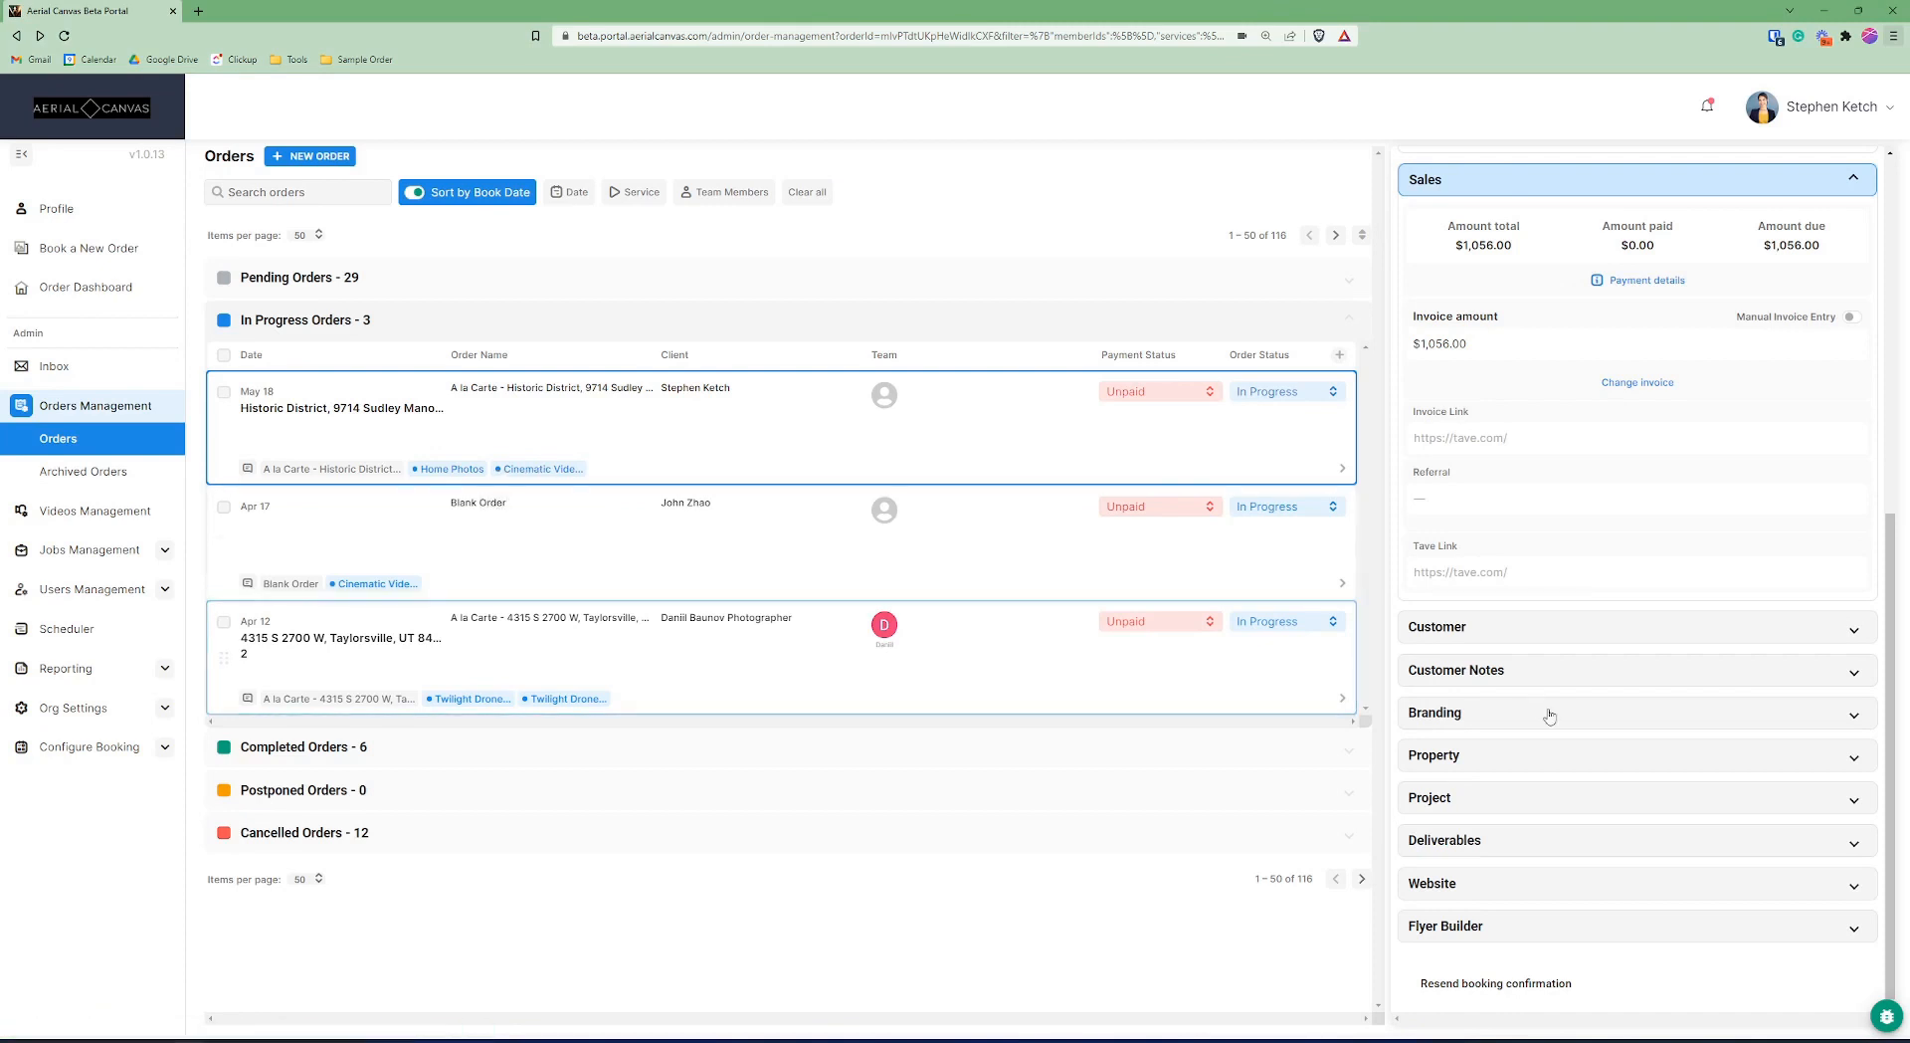
pyautogui.click(1505, 856)
pyautogui.scroll(-2, 1508, 755)
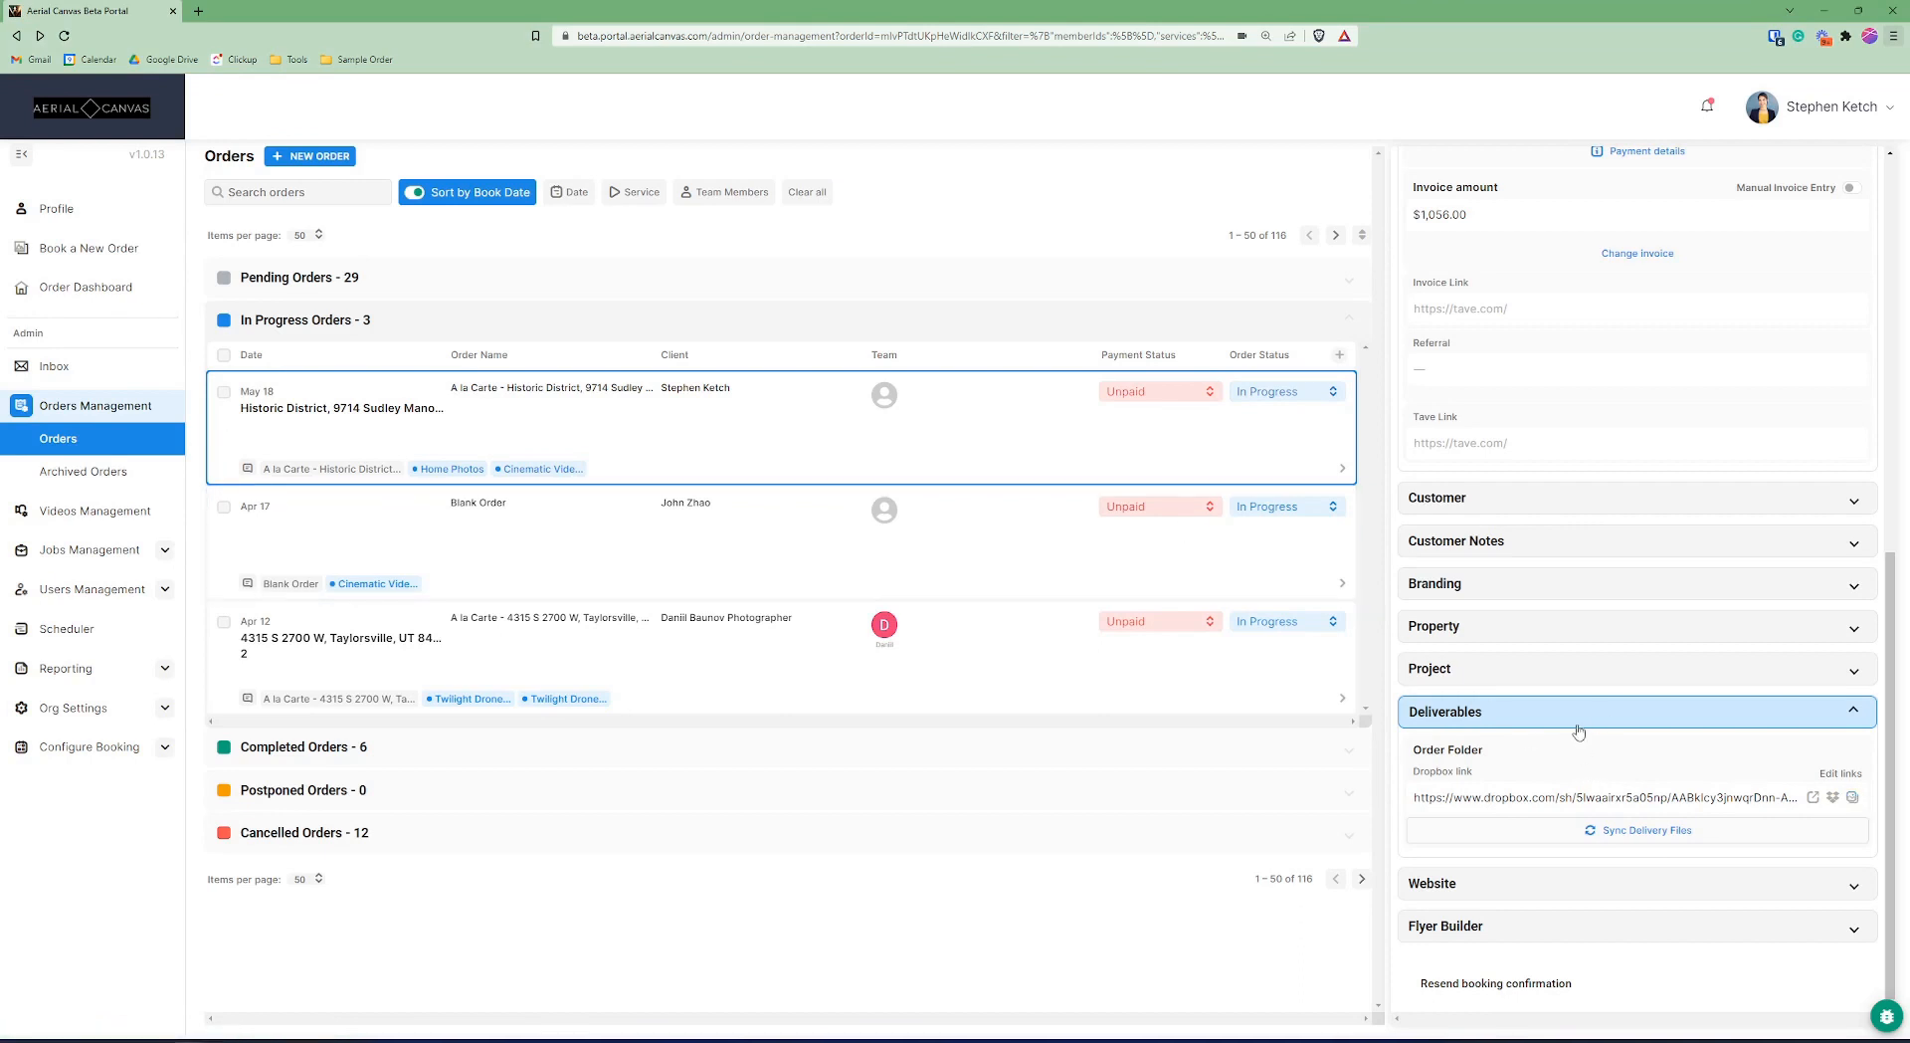
pyautogui.click(1853, 797)
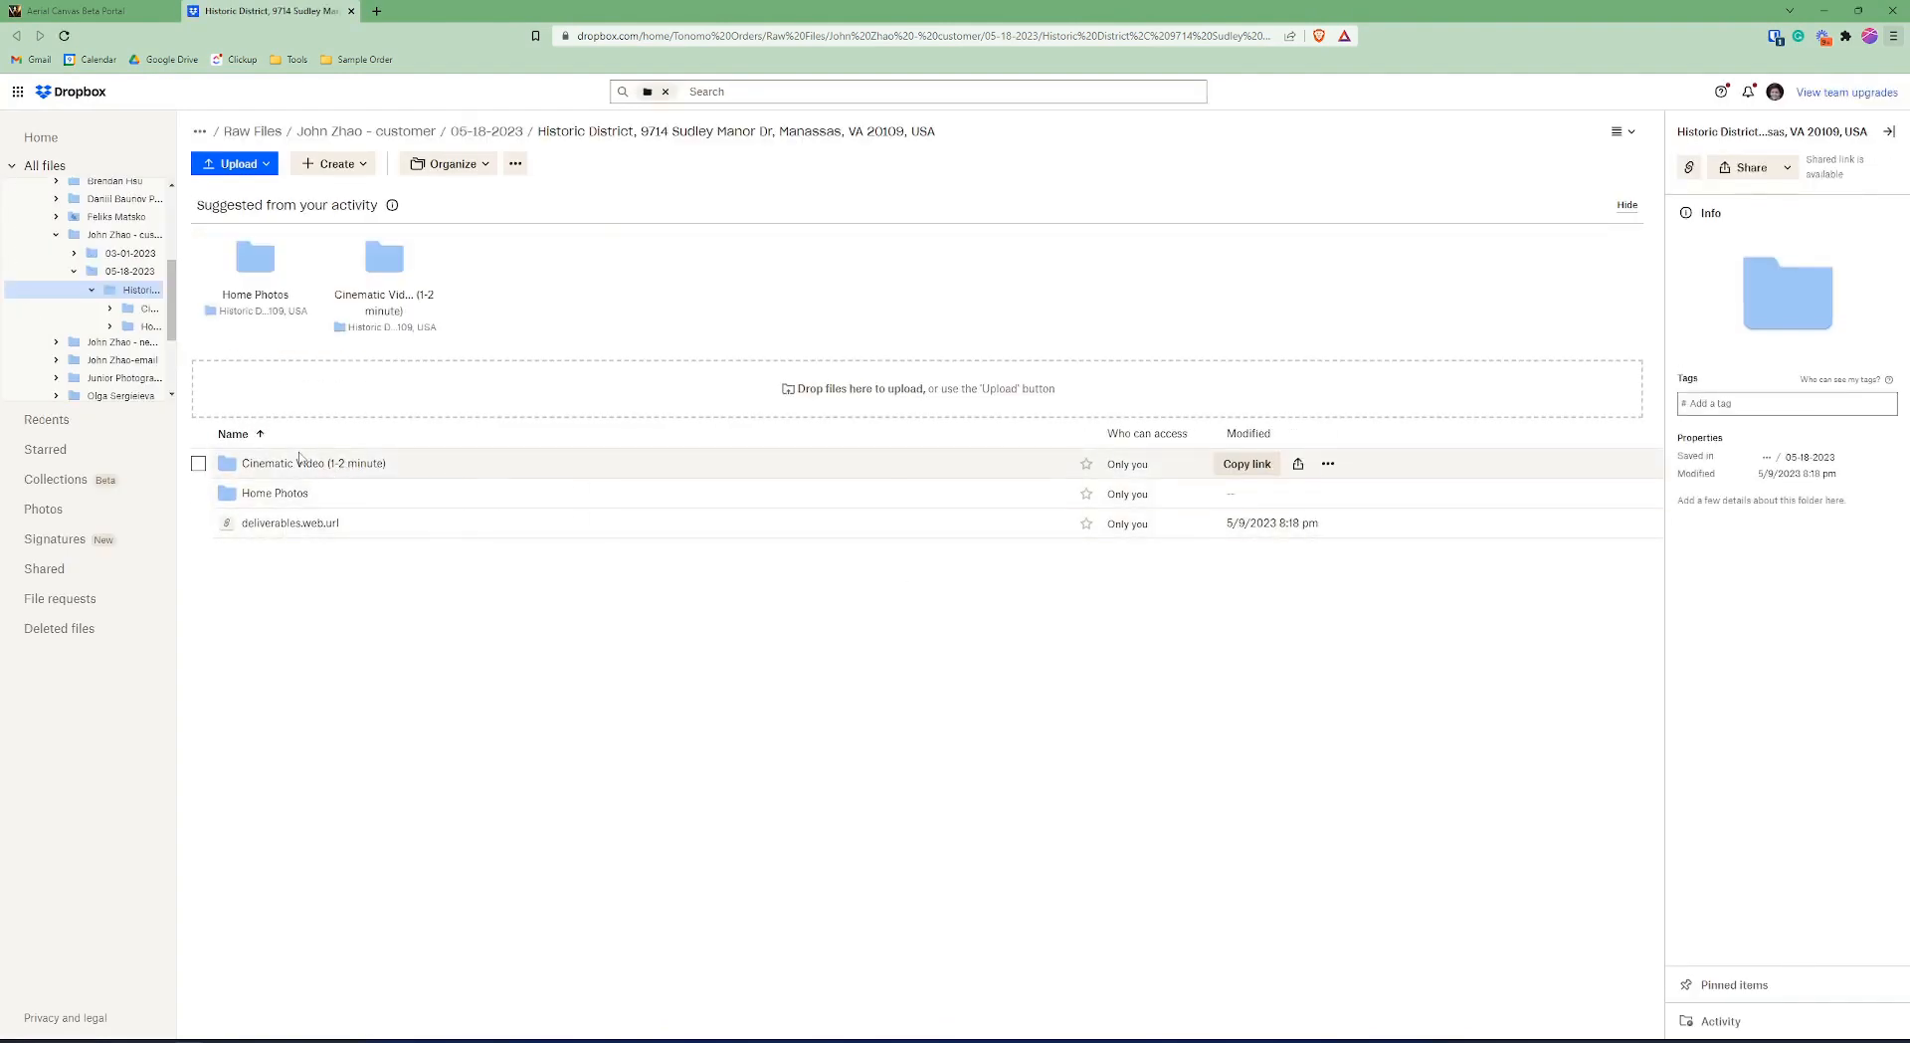
pyautogui.click(133, 7)
pyautogui.click(277, 14)
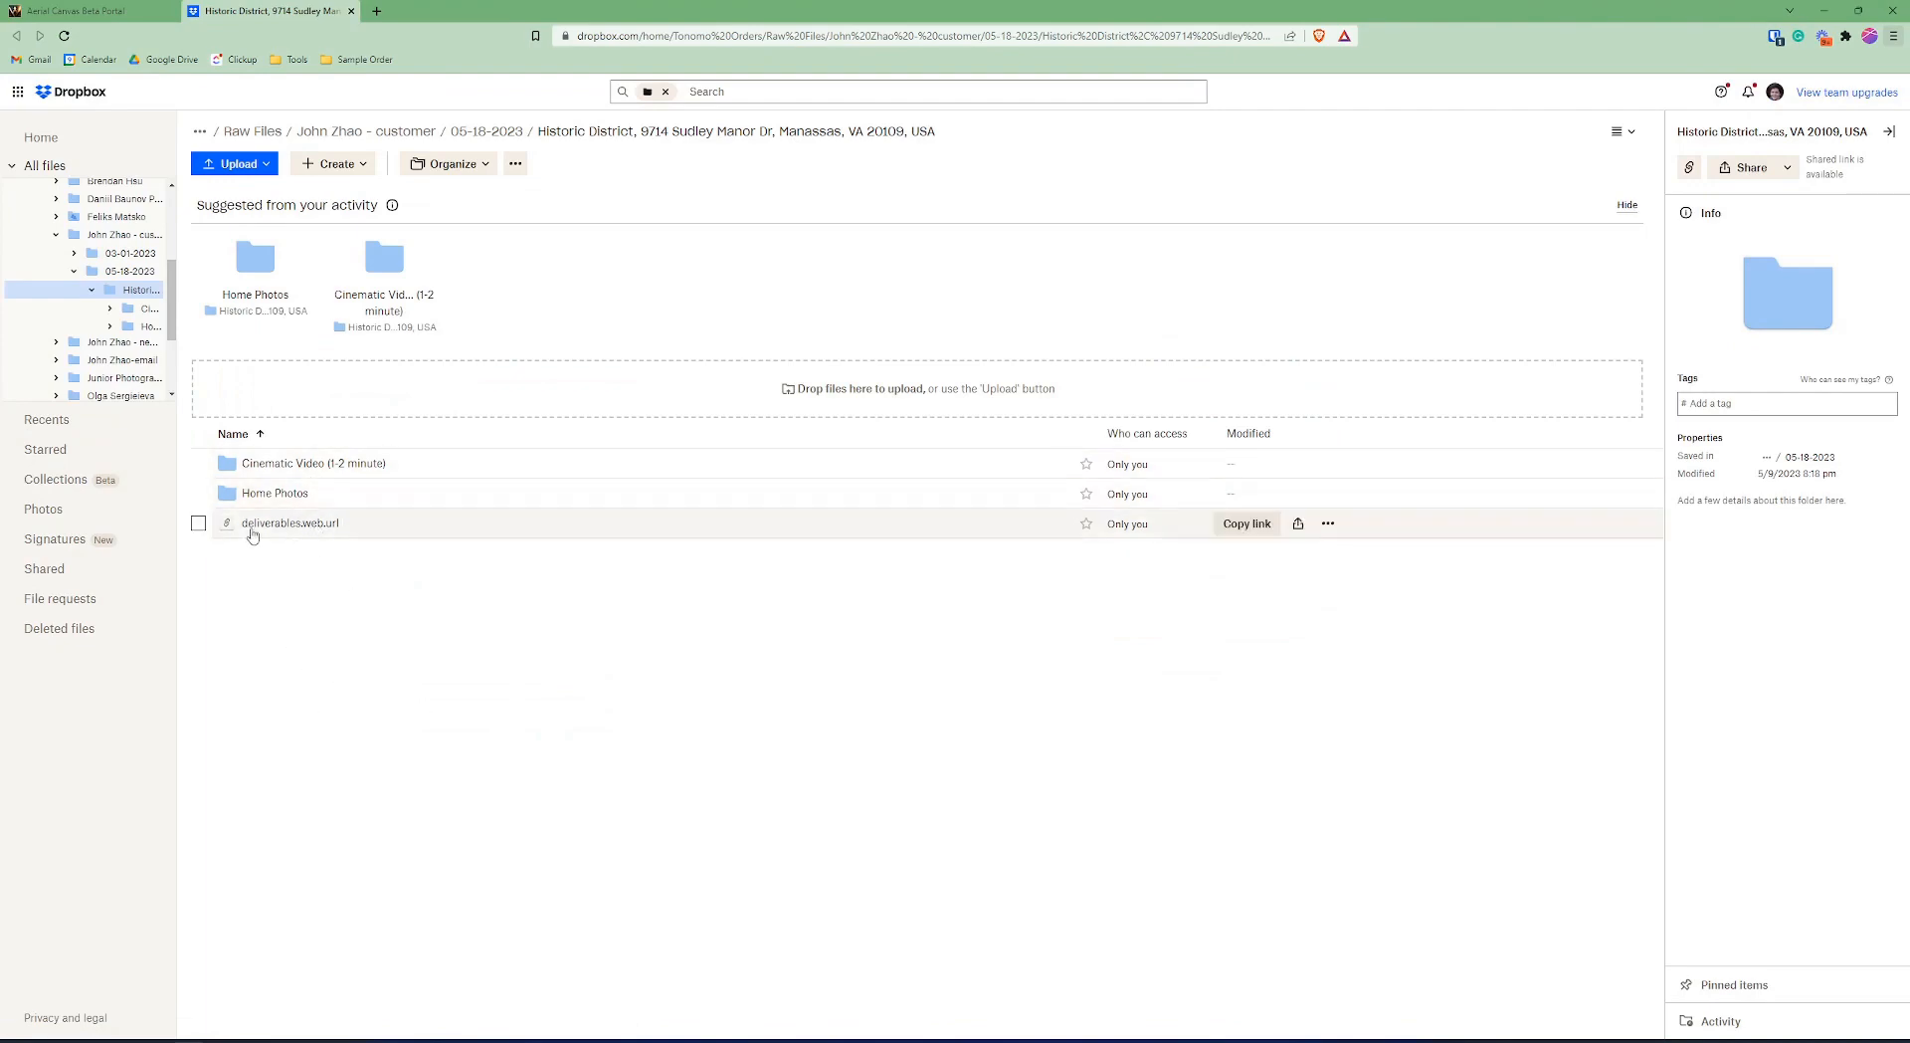
# Open the Demo Assets folder in File Explorer and upload the Branded video to Dropbox's Cinematic Video (1-2 minute) folder.
pyautogui.press('super+e')
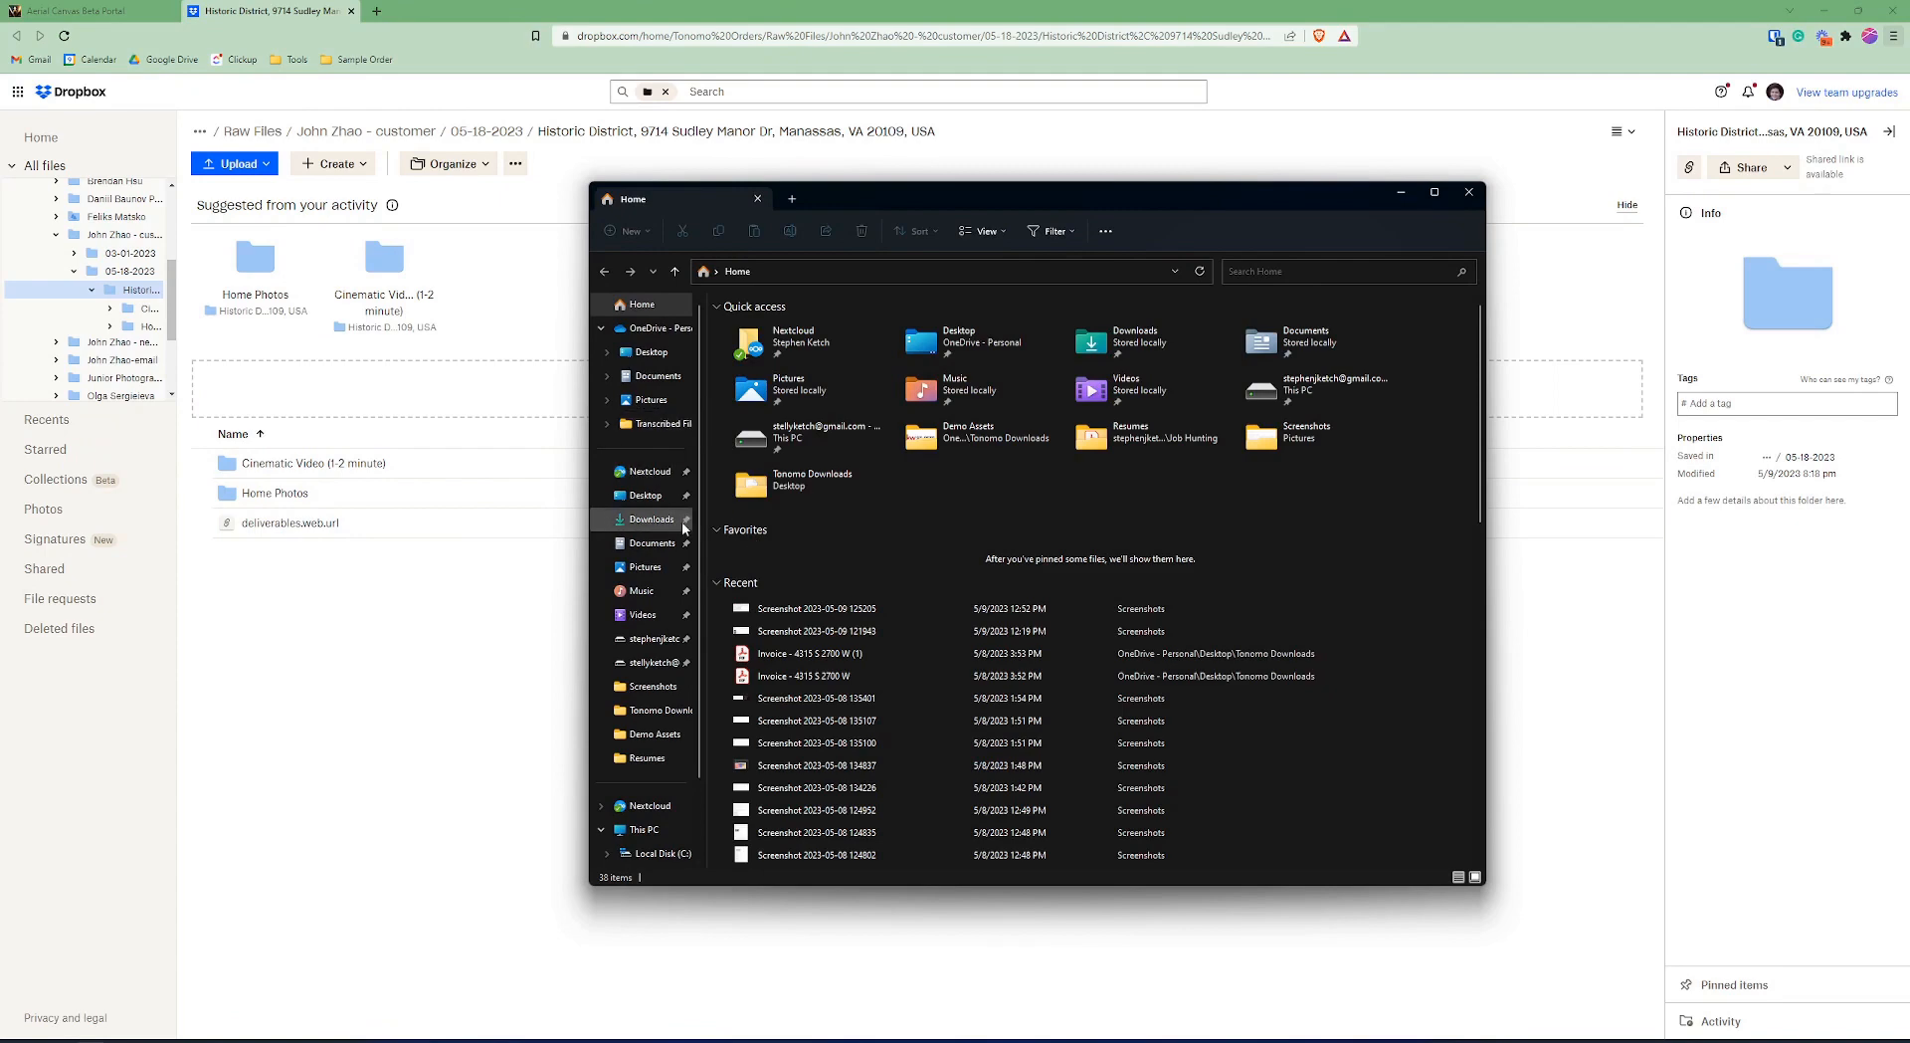
pyautogui.click(658, 709)
pyautogui.doubleClick(802, 344)
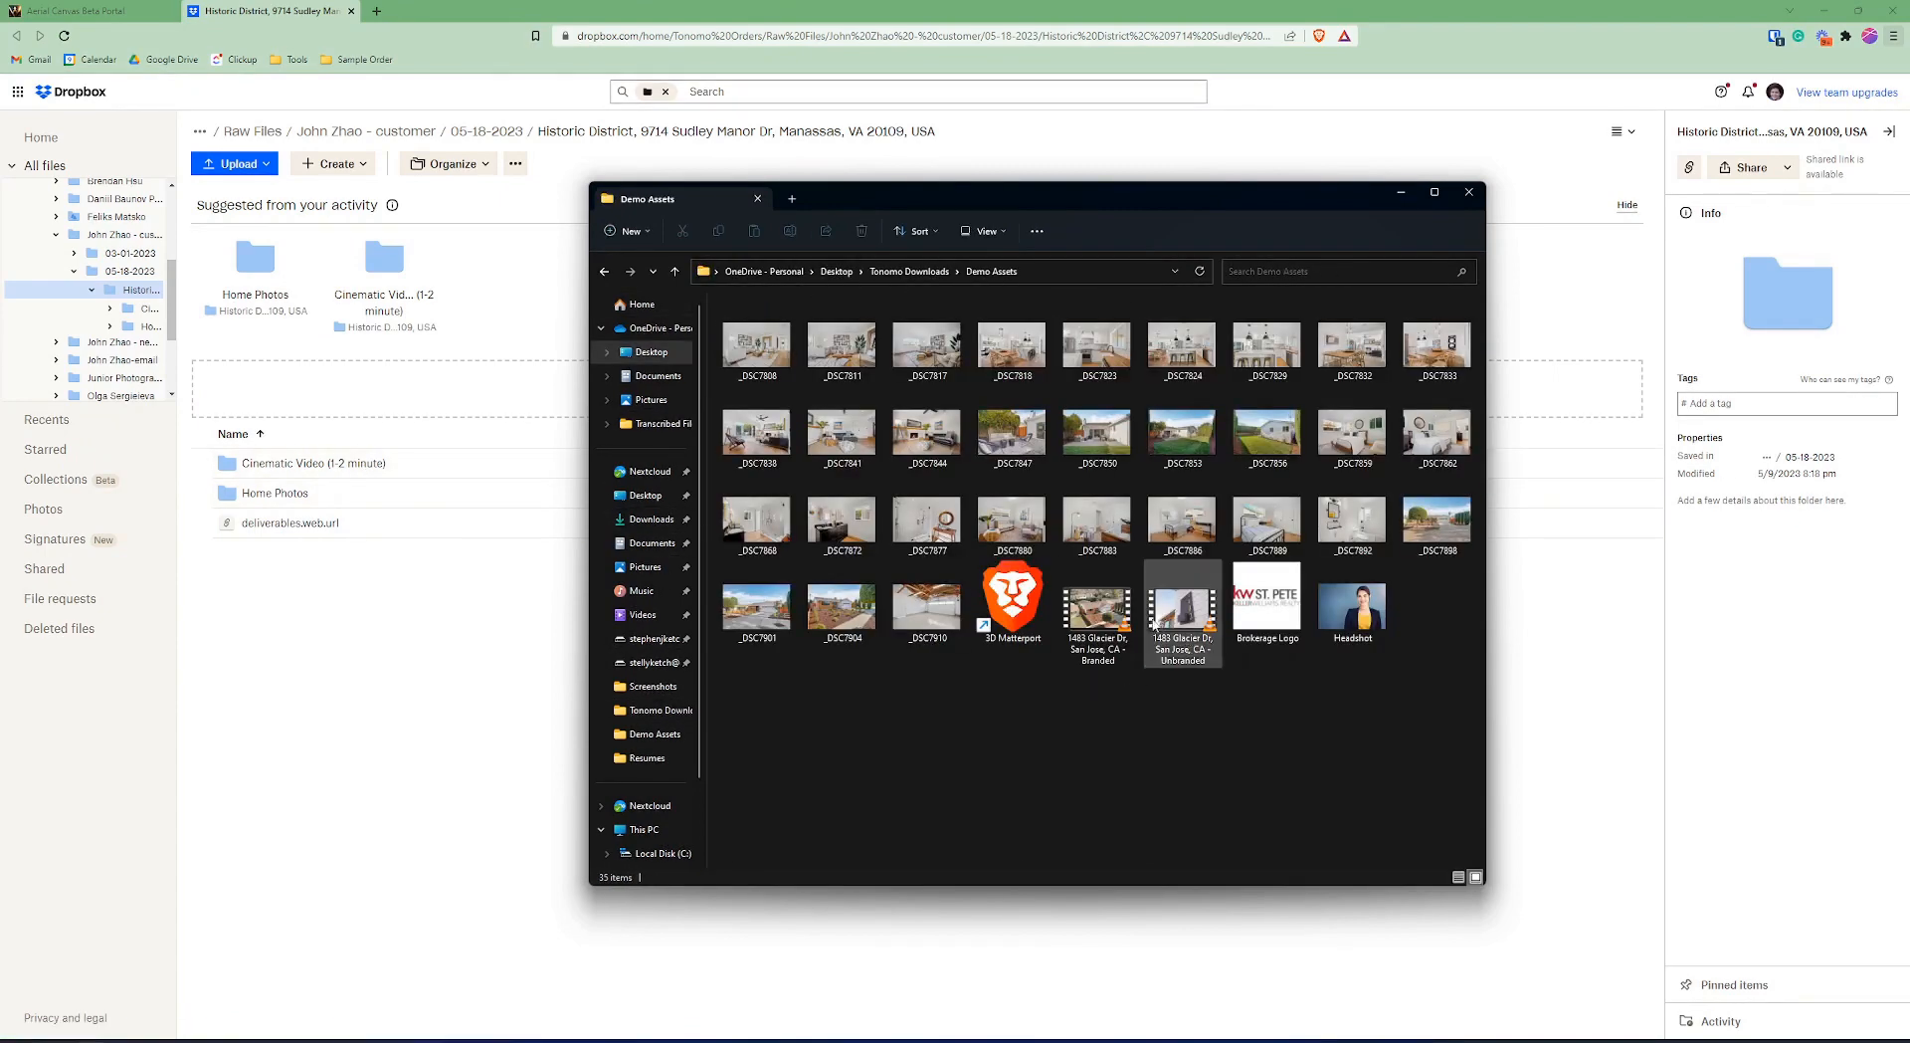
pyautogui.click(1183, 609)
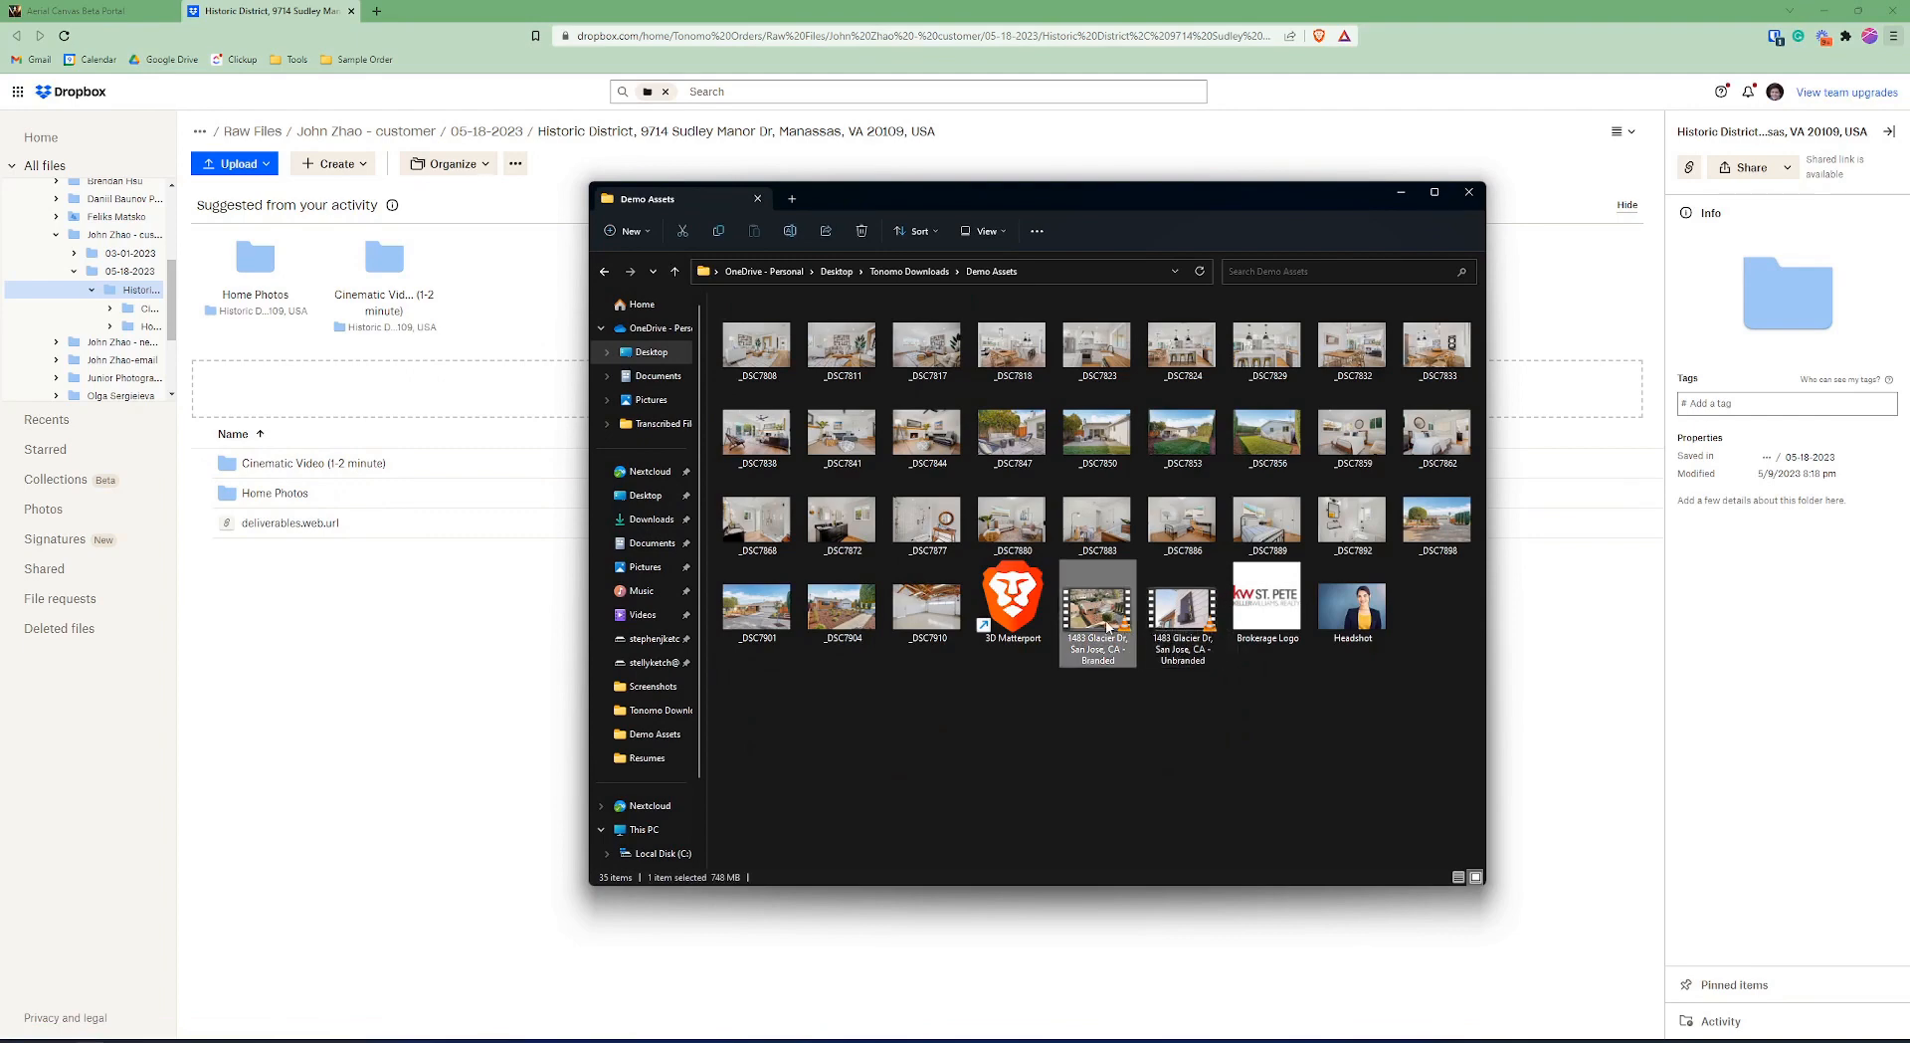
pyautogui.moveTo(1095, 614); pyautogui.dragTo(343, 467)
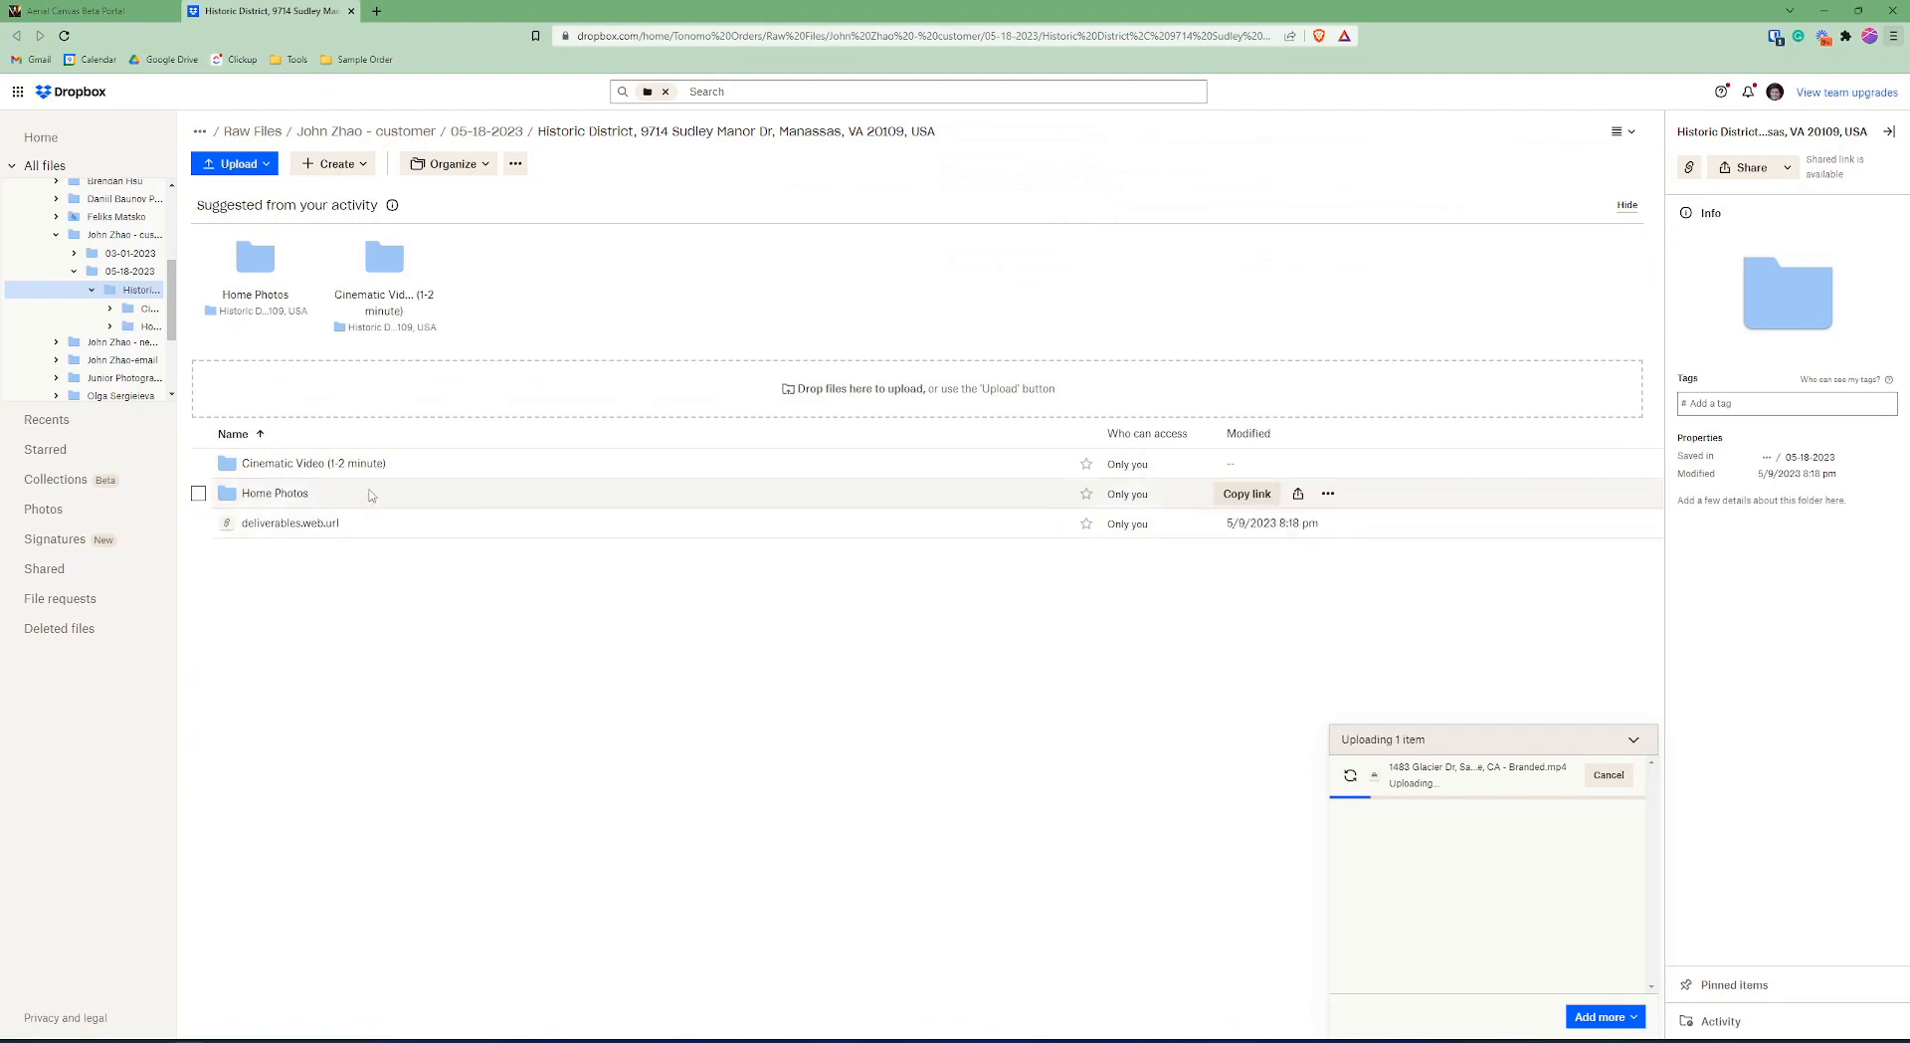
# Upload photos _DSC7808 through _DSC7910 from Demo Assets into the Home Photos folder, return to the order folder and dismiss the upload list.
pyautogui.doubleClick(298, 494)
pyautogui.hotkey('alt', 'Tab')
pyautogui.click(929, 602)
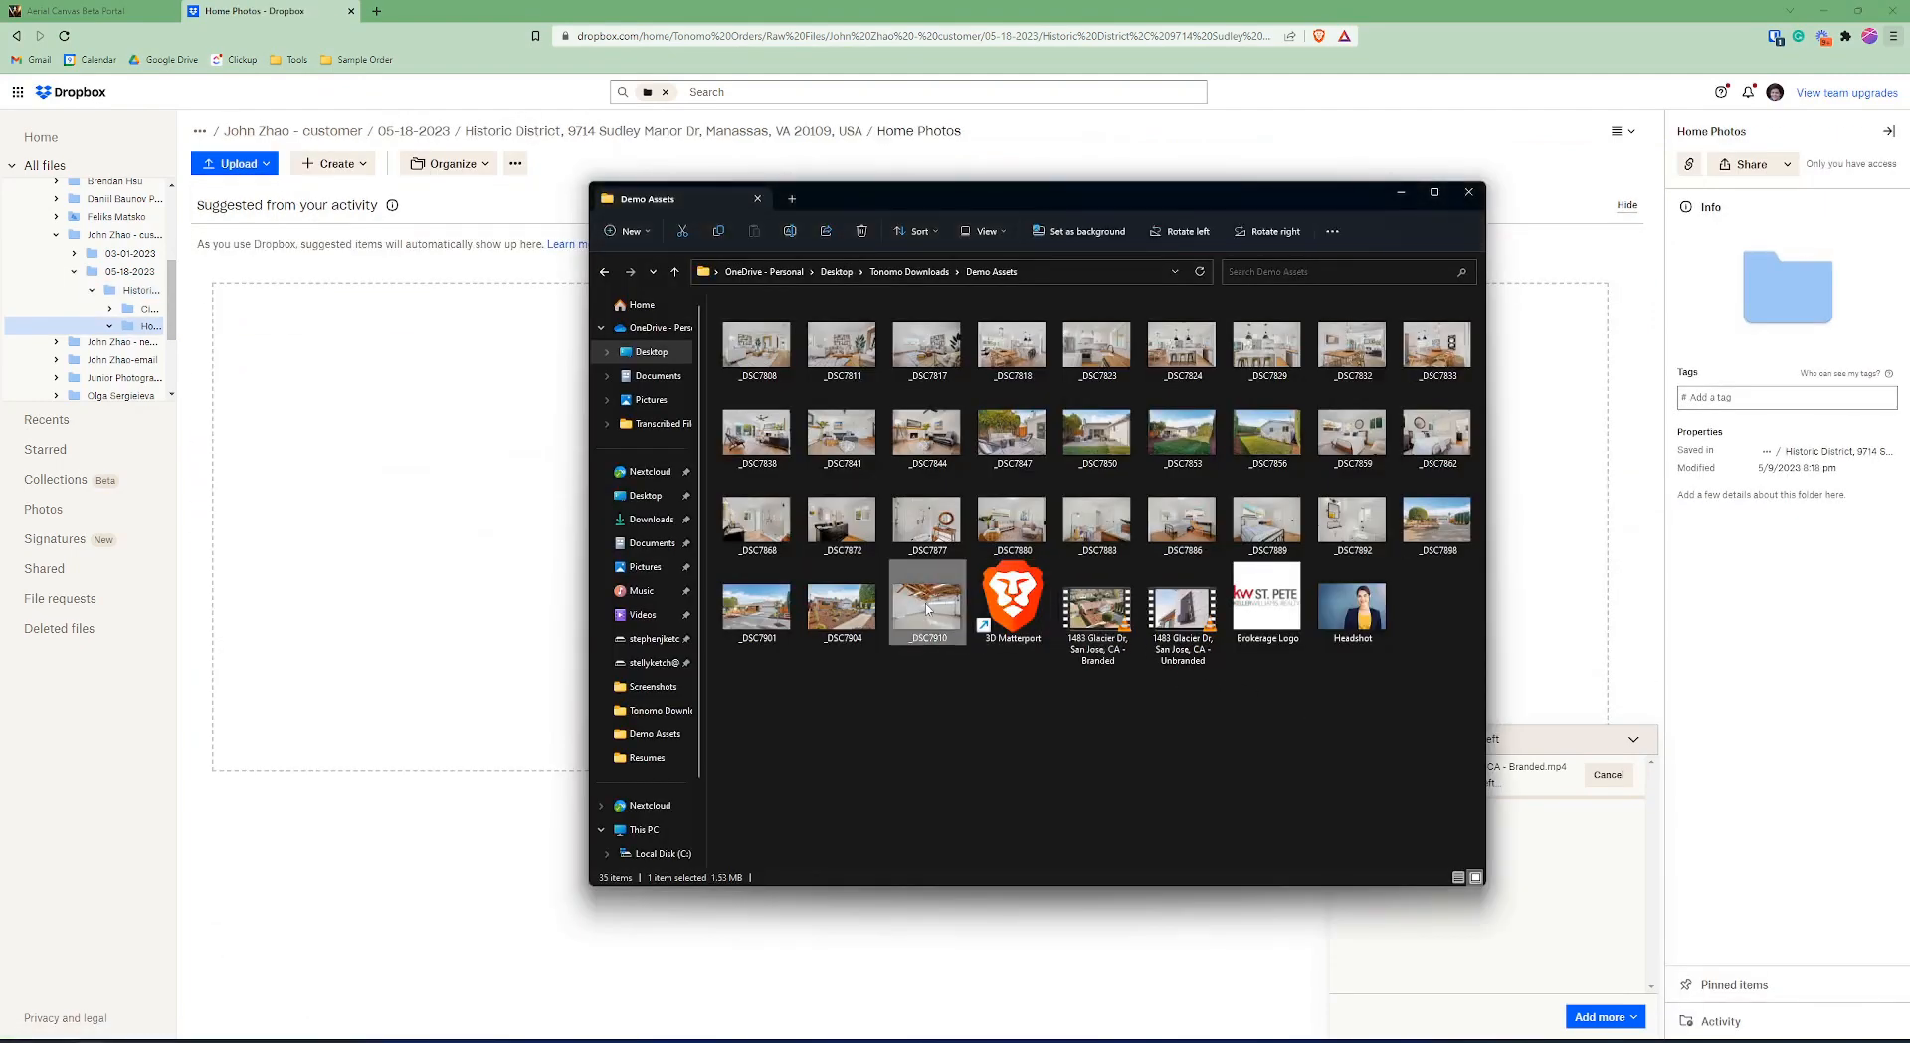
pyautogui.keyDown('shift'); pyautogui.click(758, 343); pyautogui.keyUp('shift')
pyautogui.moveTo(758, 343); pyautogui.dragTo(298, 360)
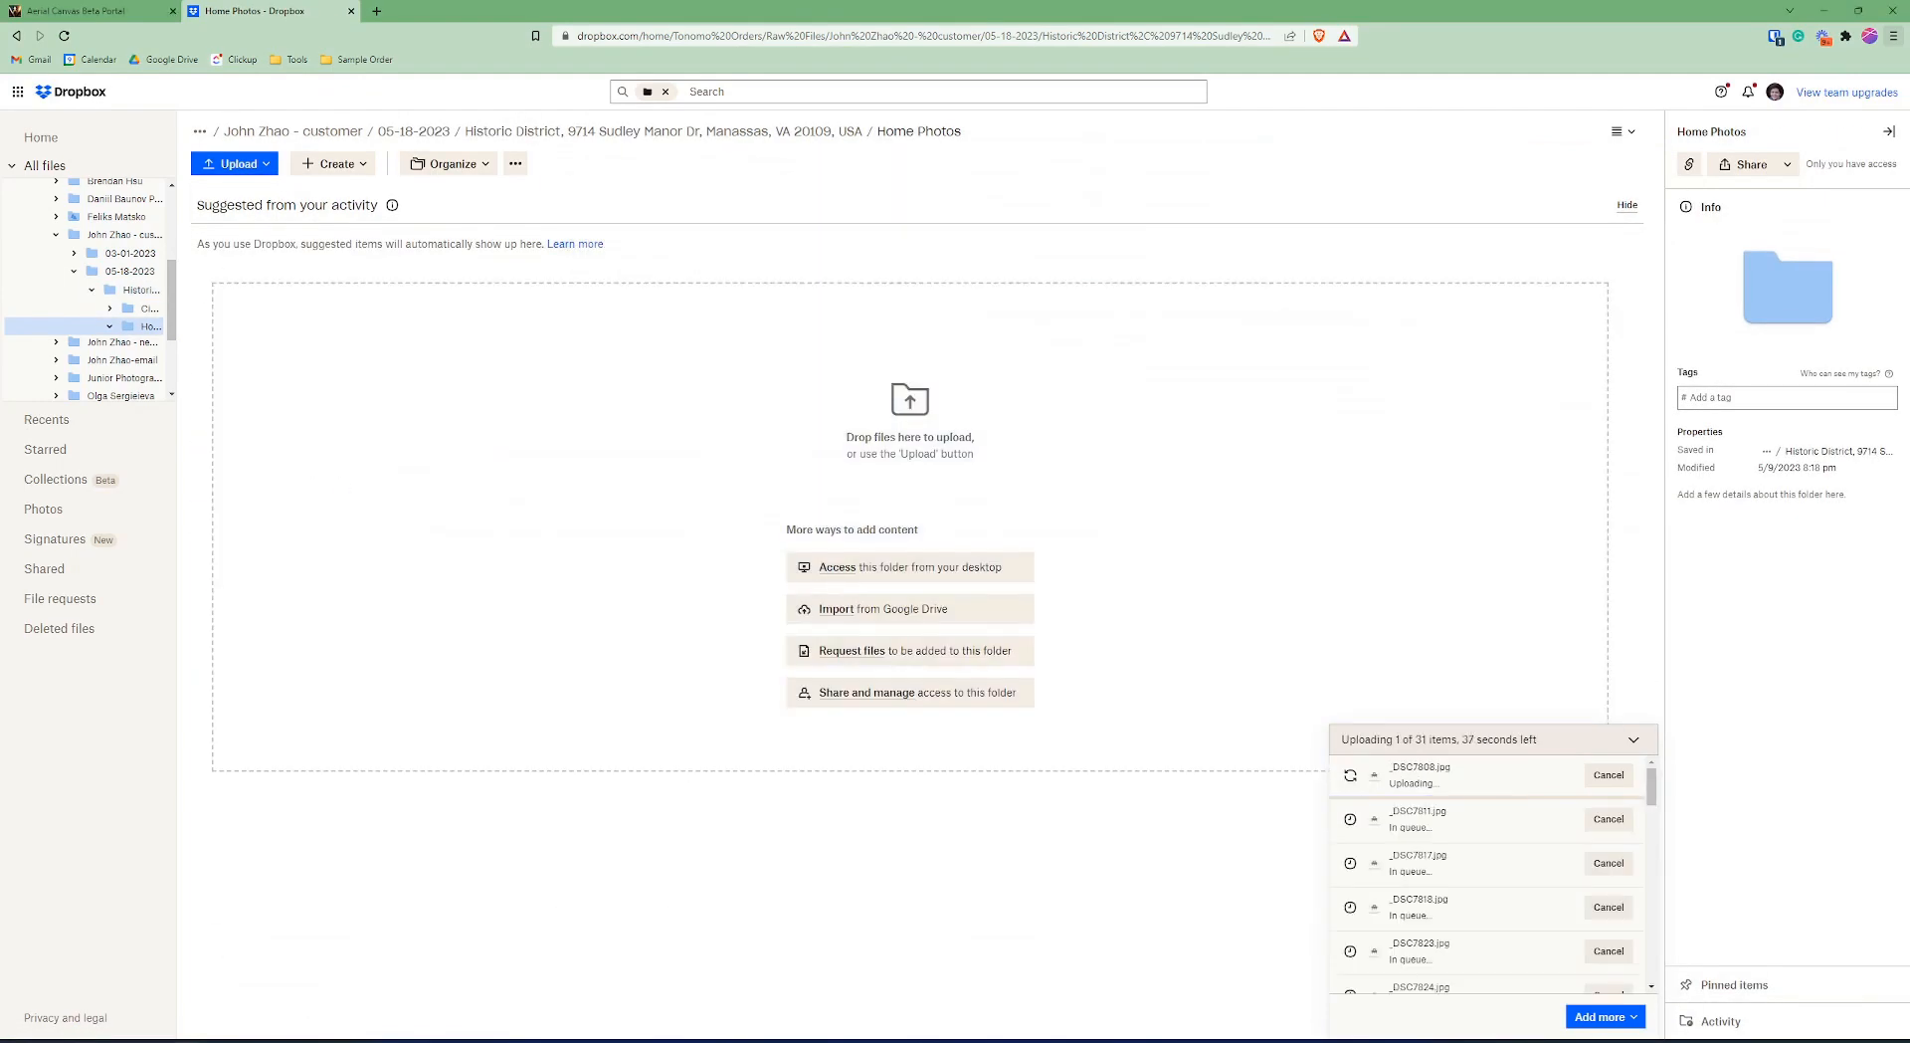
pyautogui.click(16, 36)
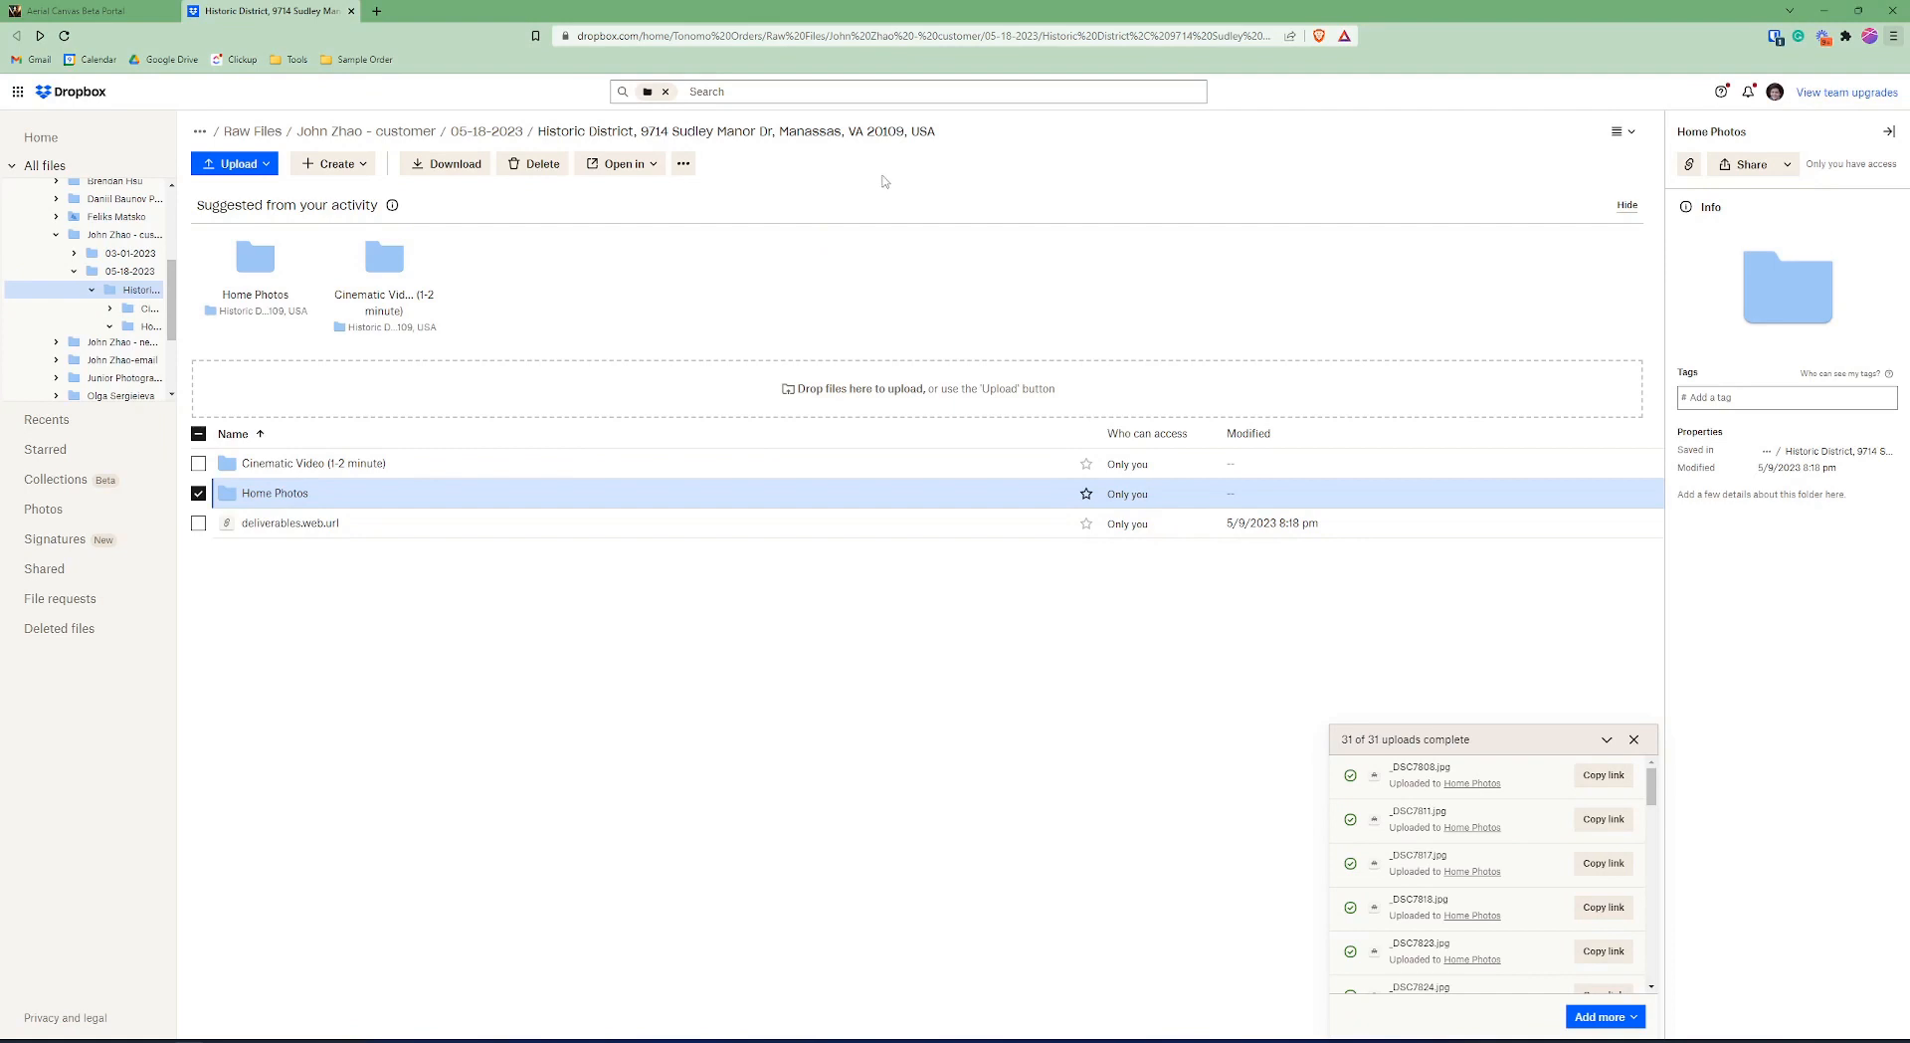
pyautogui.click(1634, 739)
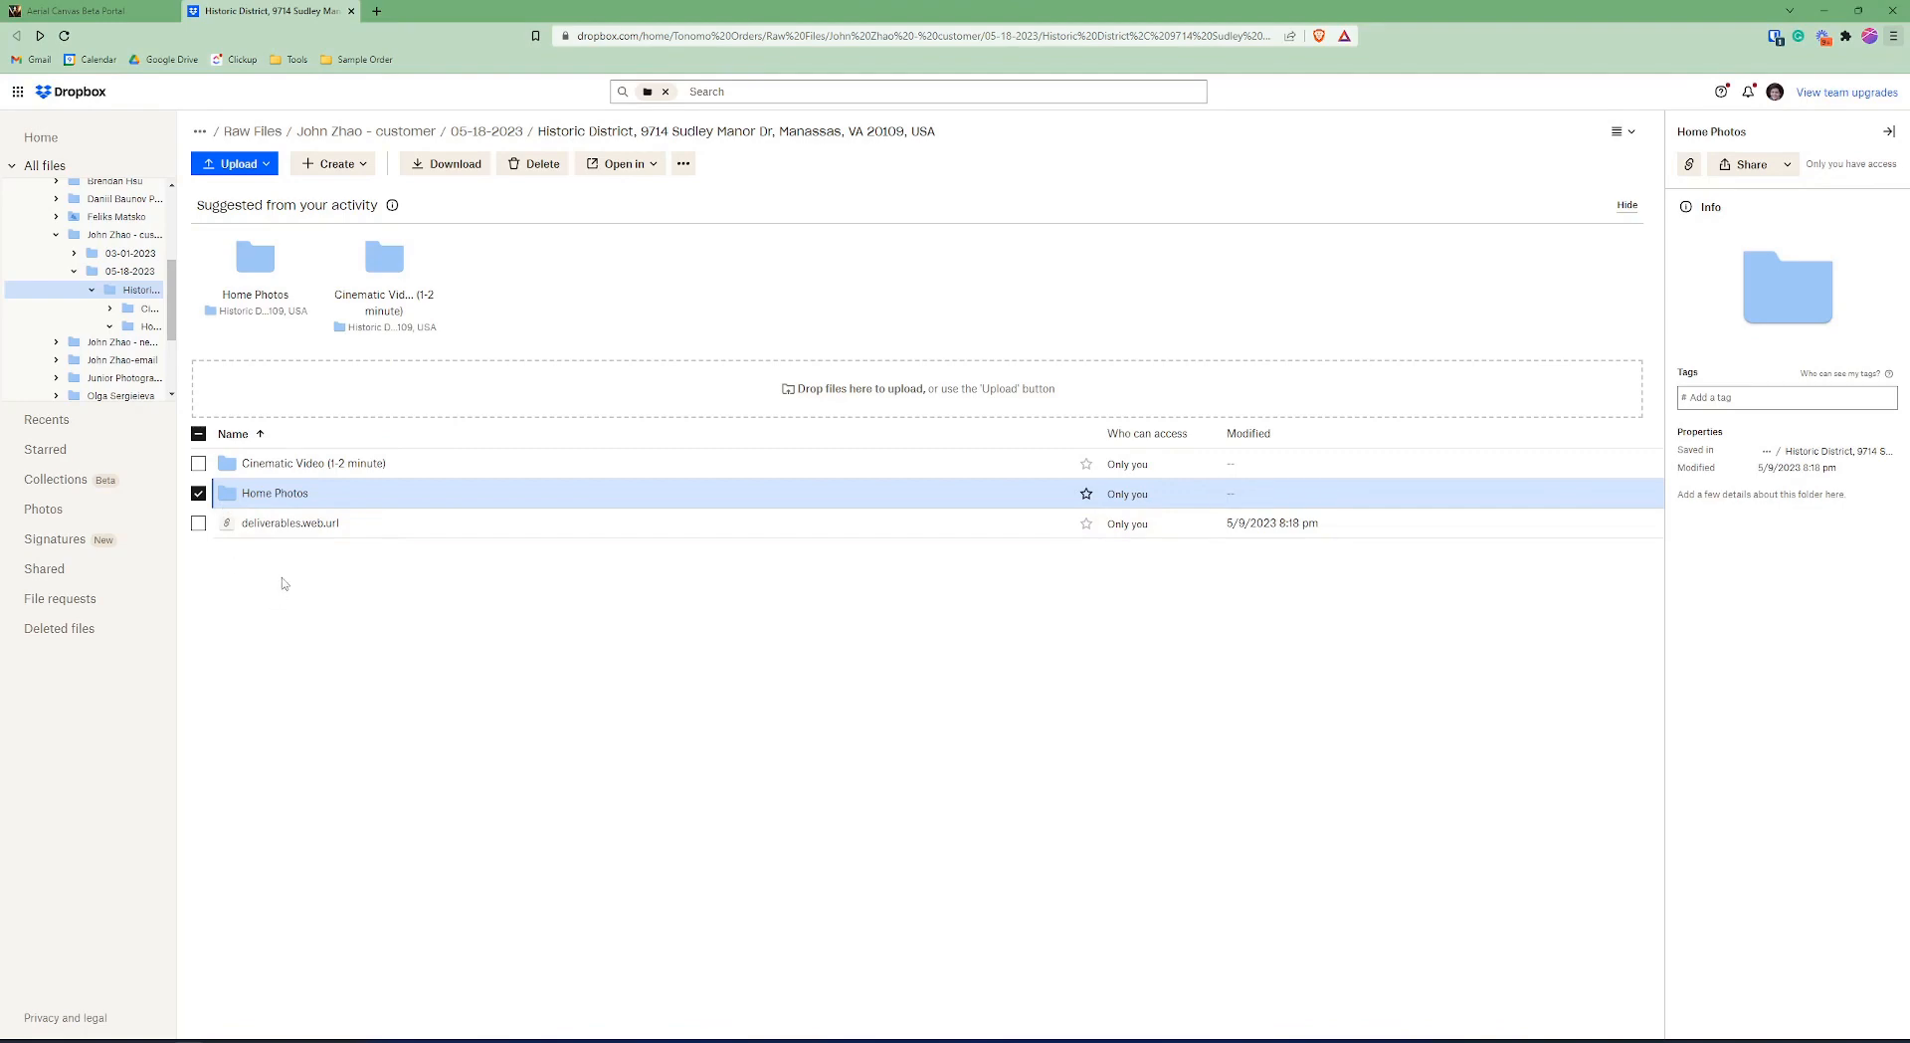
# Check the order's Dropbox links in the portal, open the deliverables.web.url link in a new tab, and return to the portal.
pyautogui.hotkey('ctrl', 'shift', 'Tab')
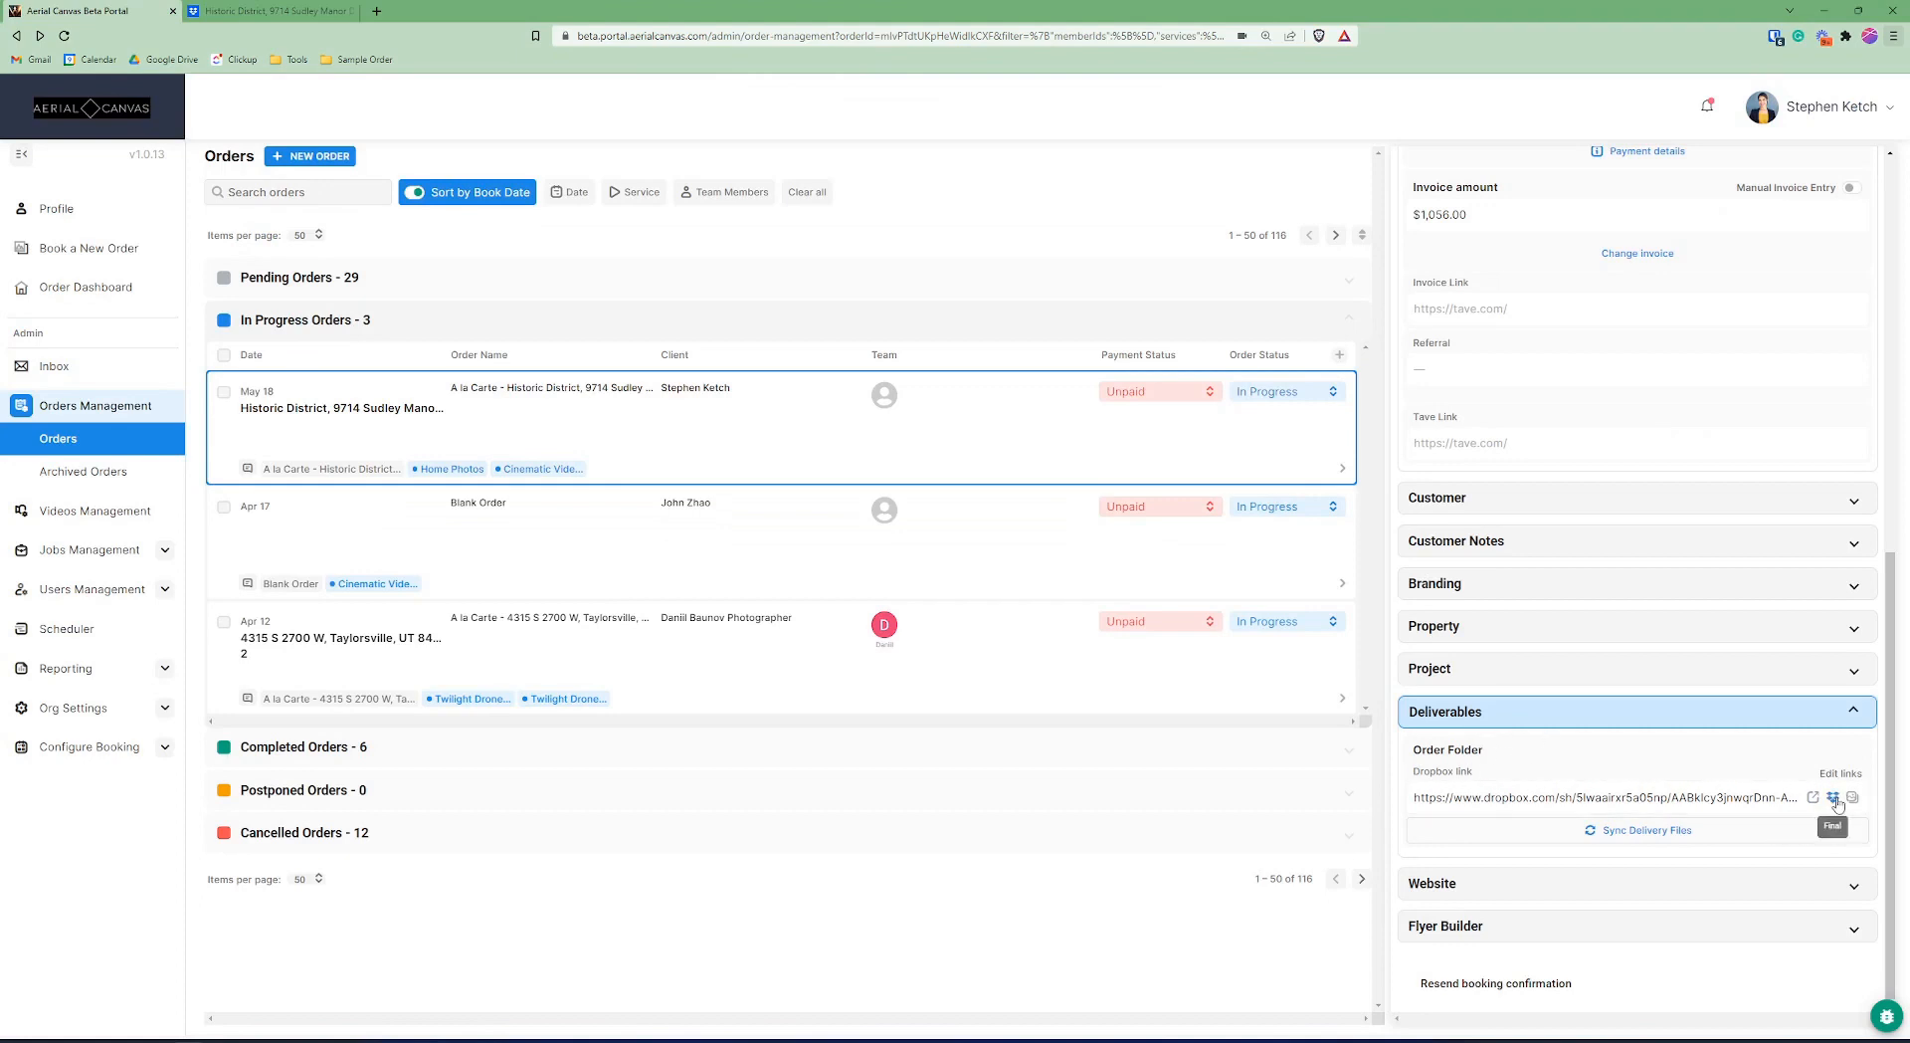
pyautogui.click(280, 6)
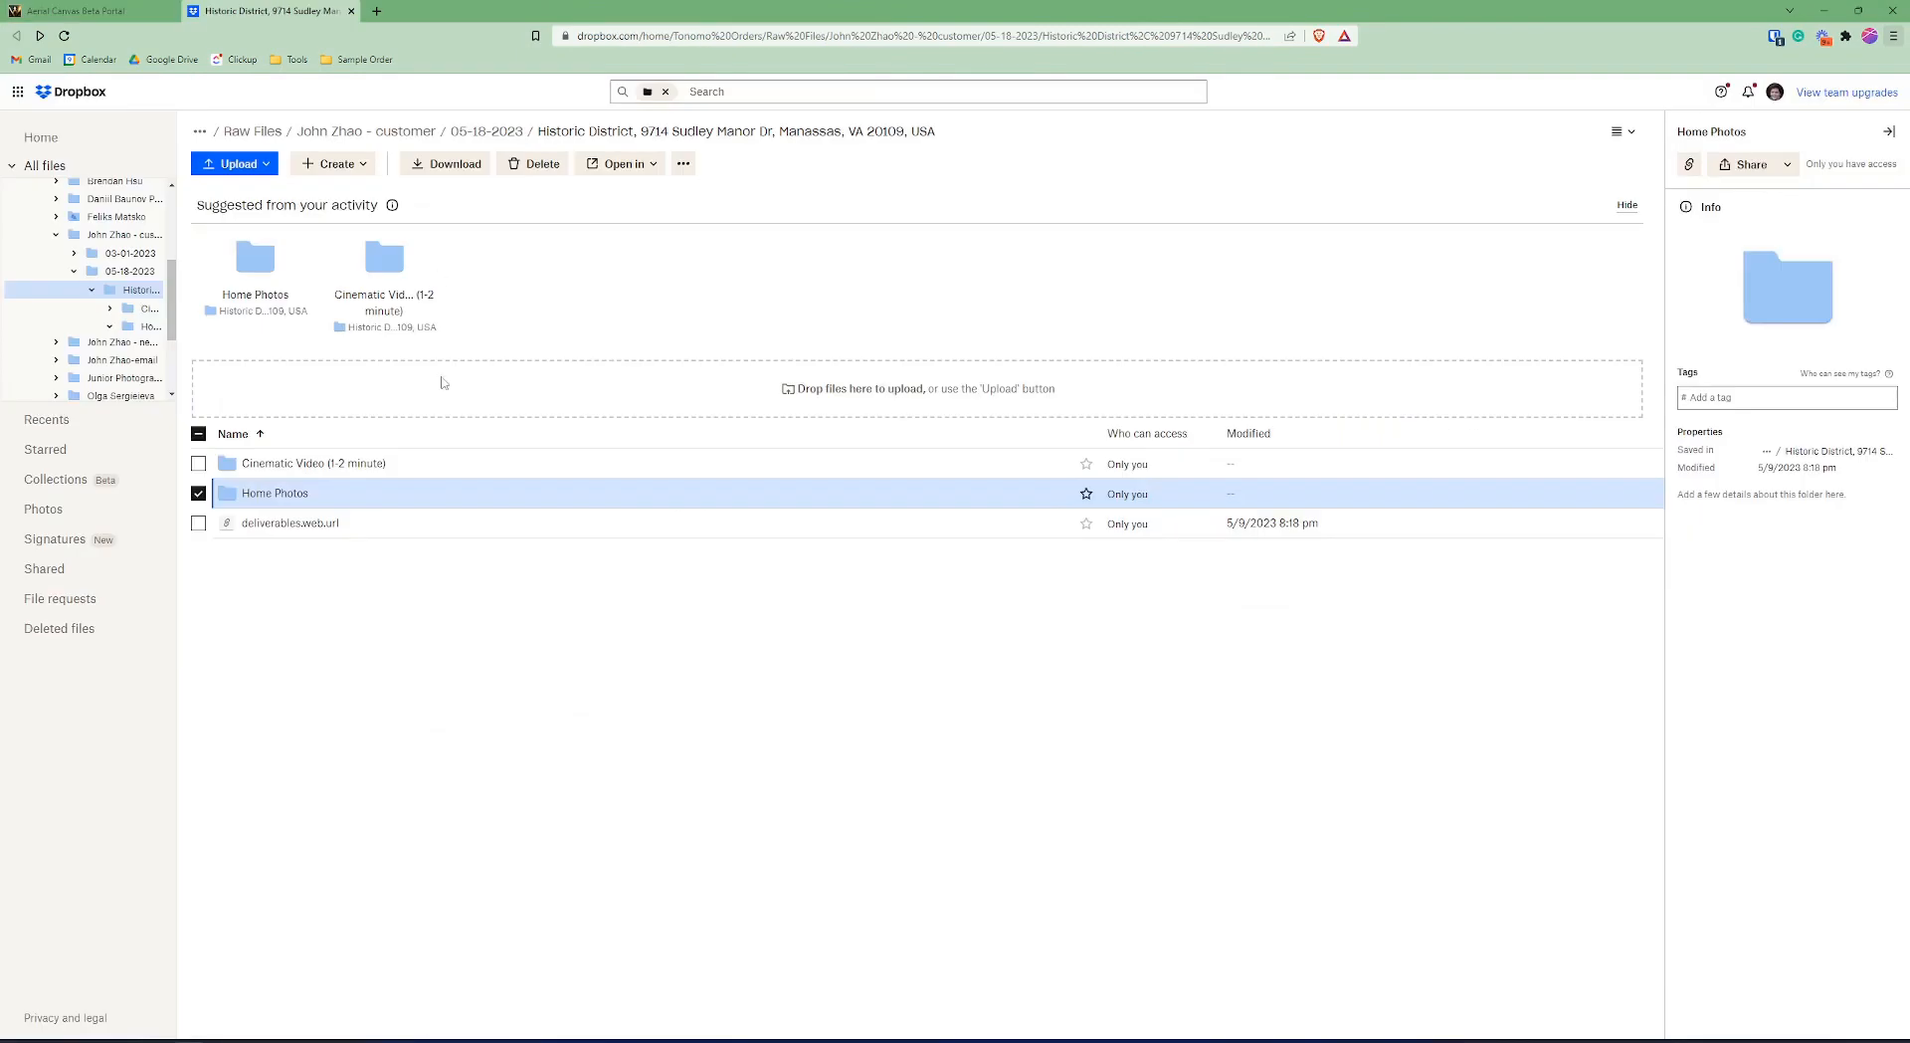
pyautogui.click(296, 534)
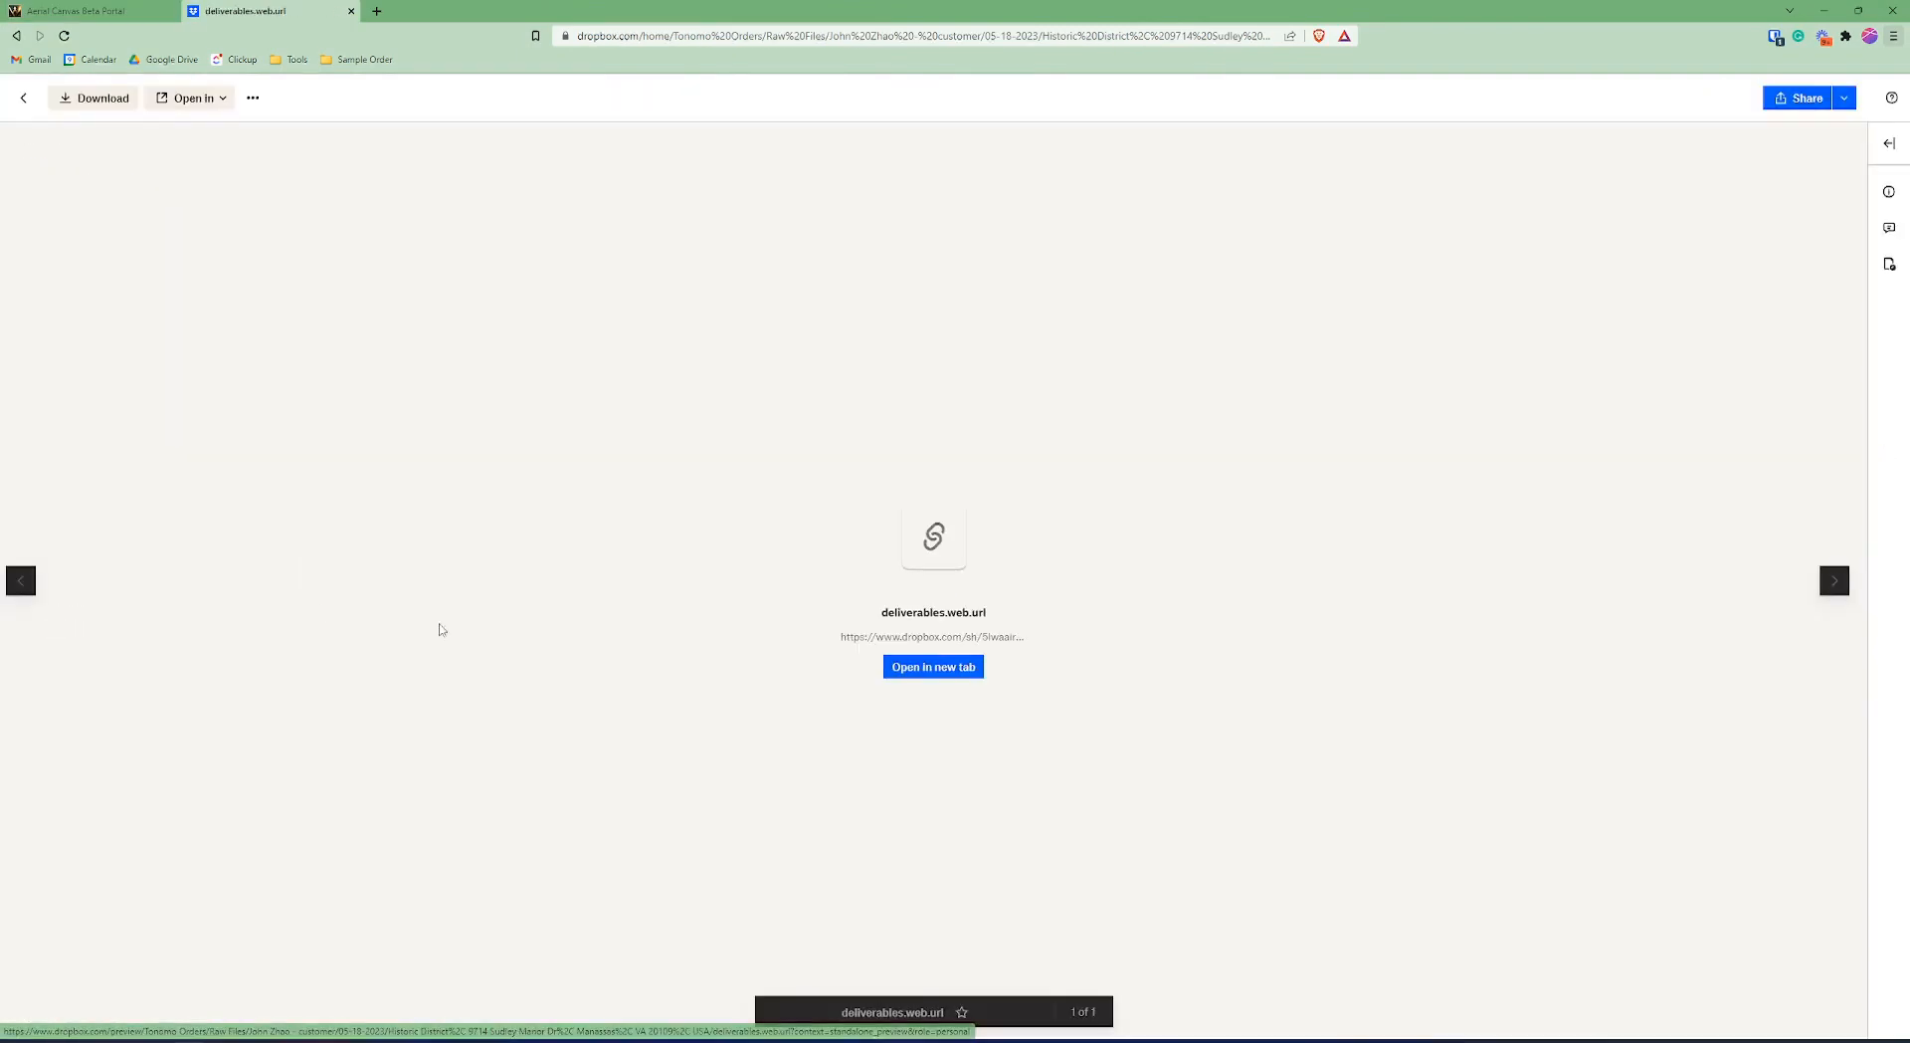
pyautogui.click(949, 667)
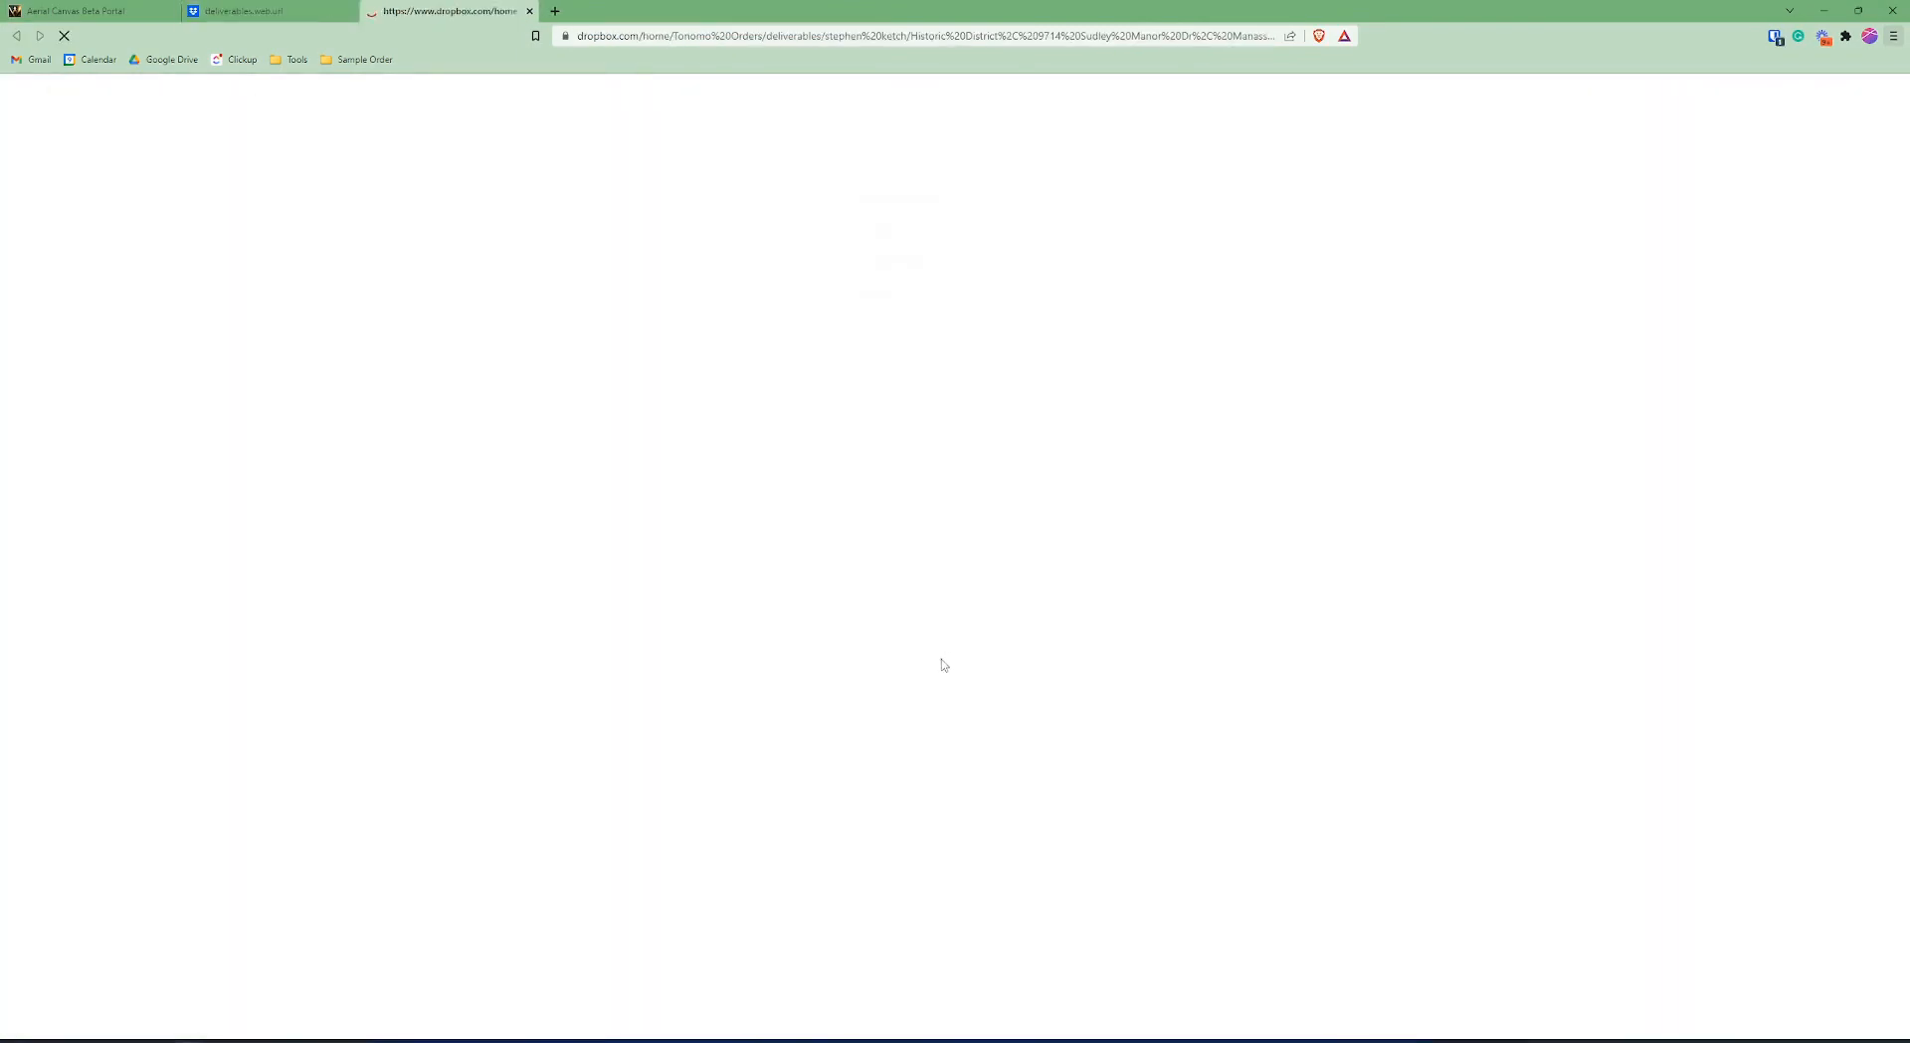
pyautogui.hotkey('ctrl', '1')
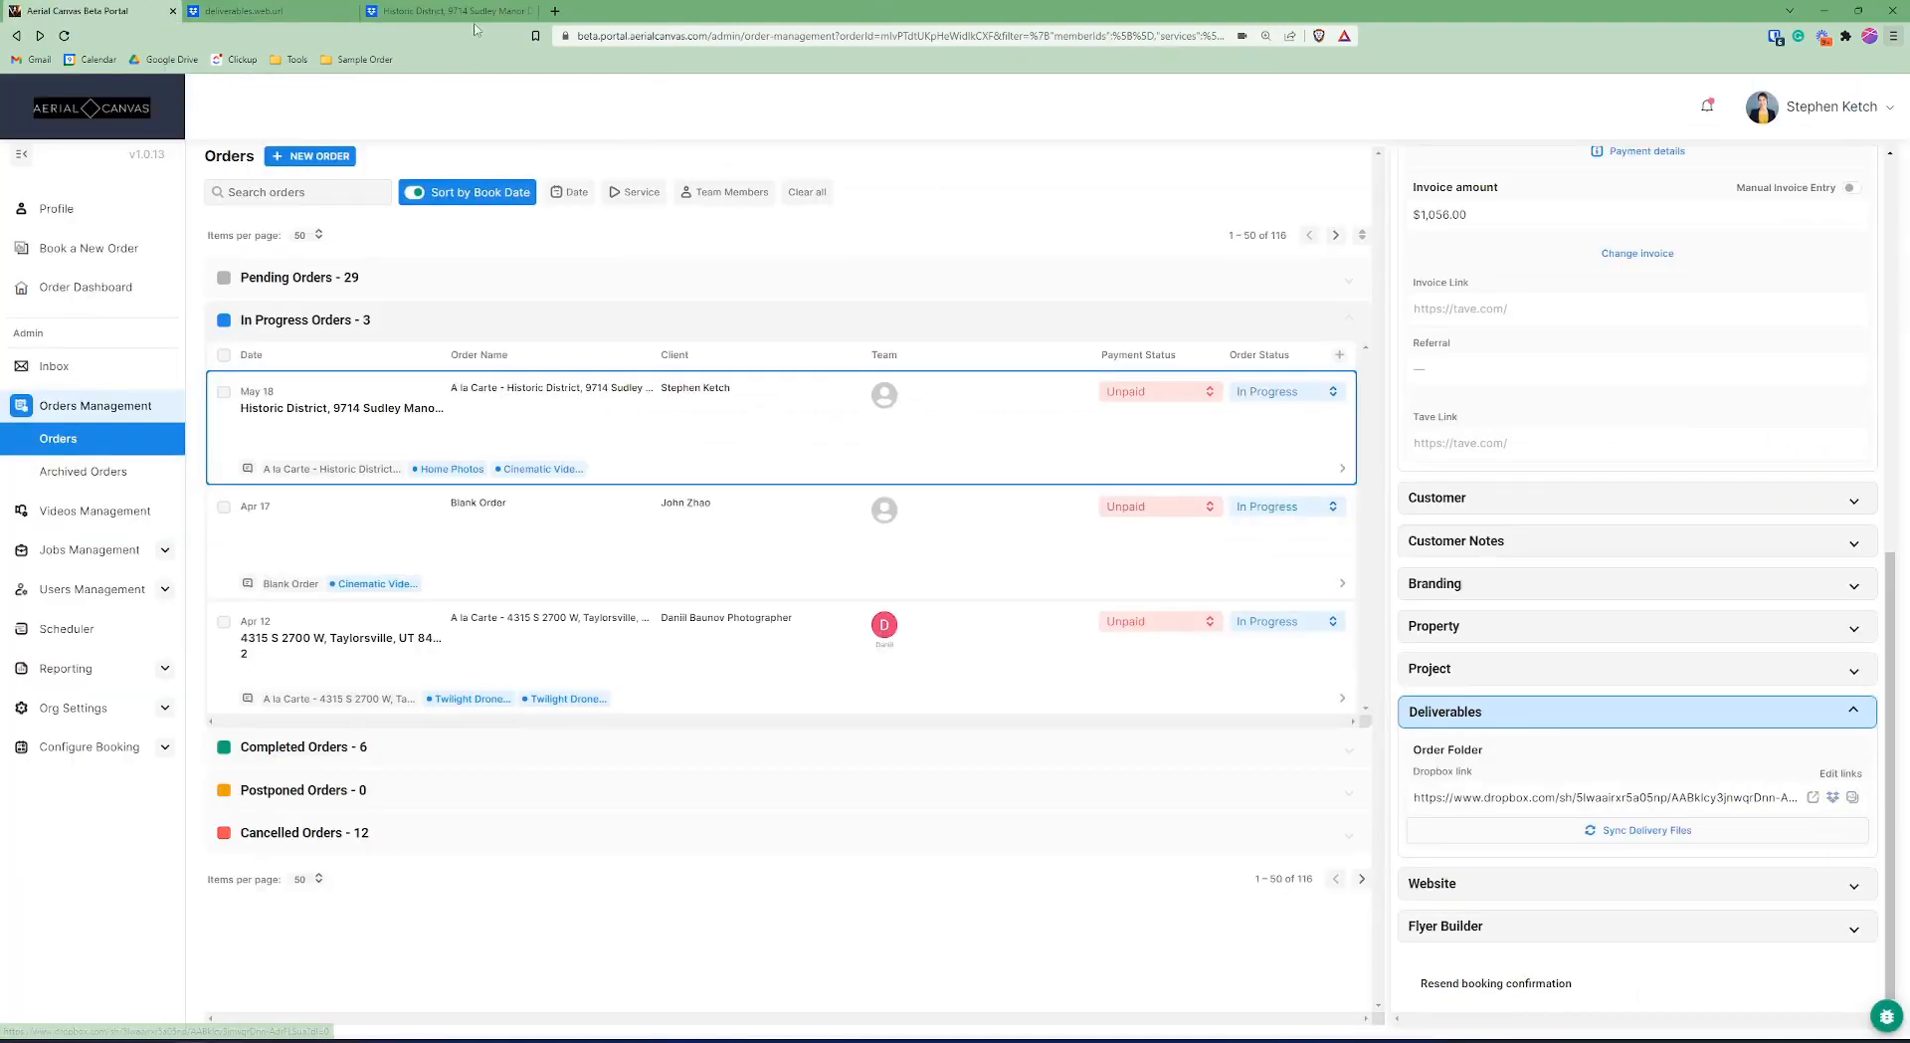
# Open the order's Cinematic Video (1-2 minute) deliverables folder in Dropbox.
pyautogui.hotkey('ctrl', '3')
pyautogui.click(343, 463)
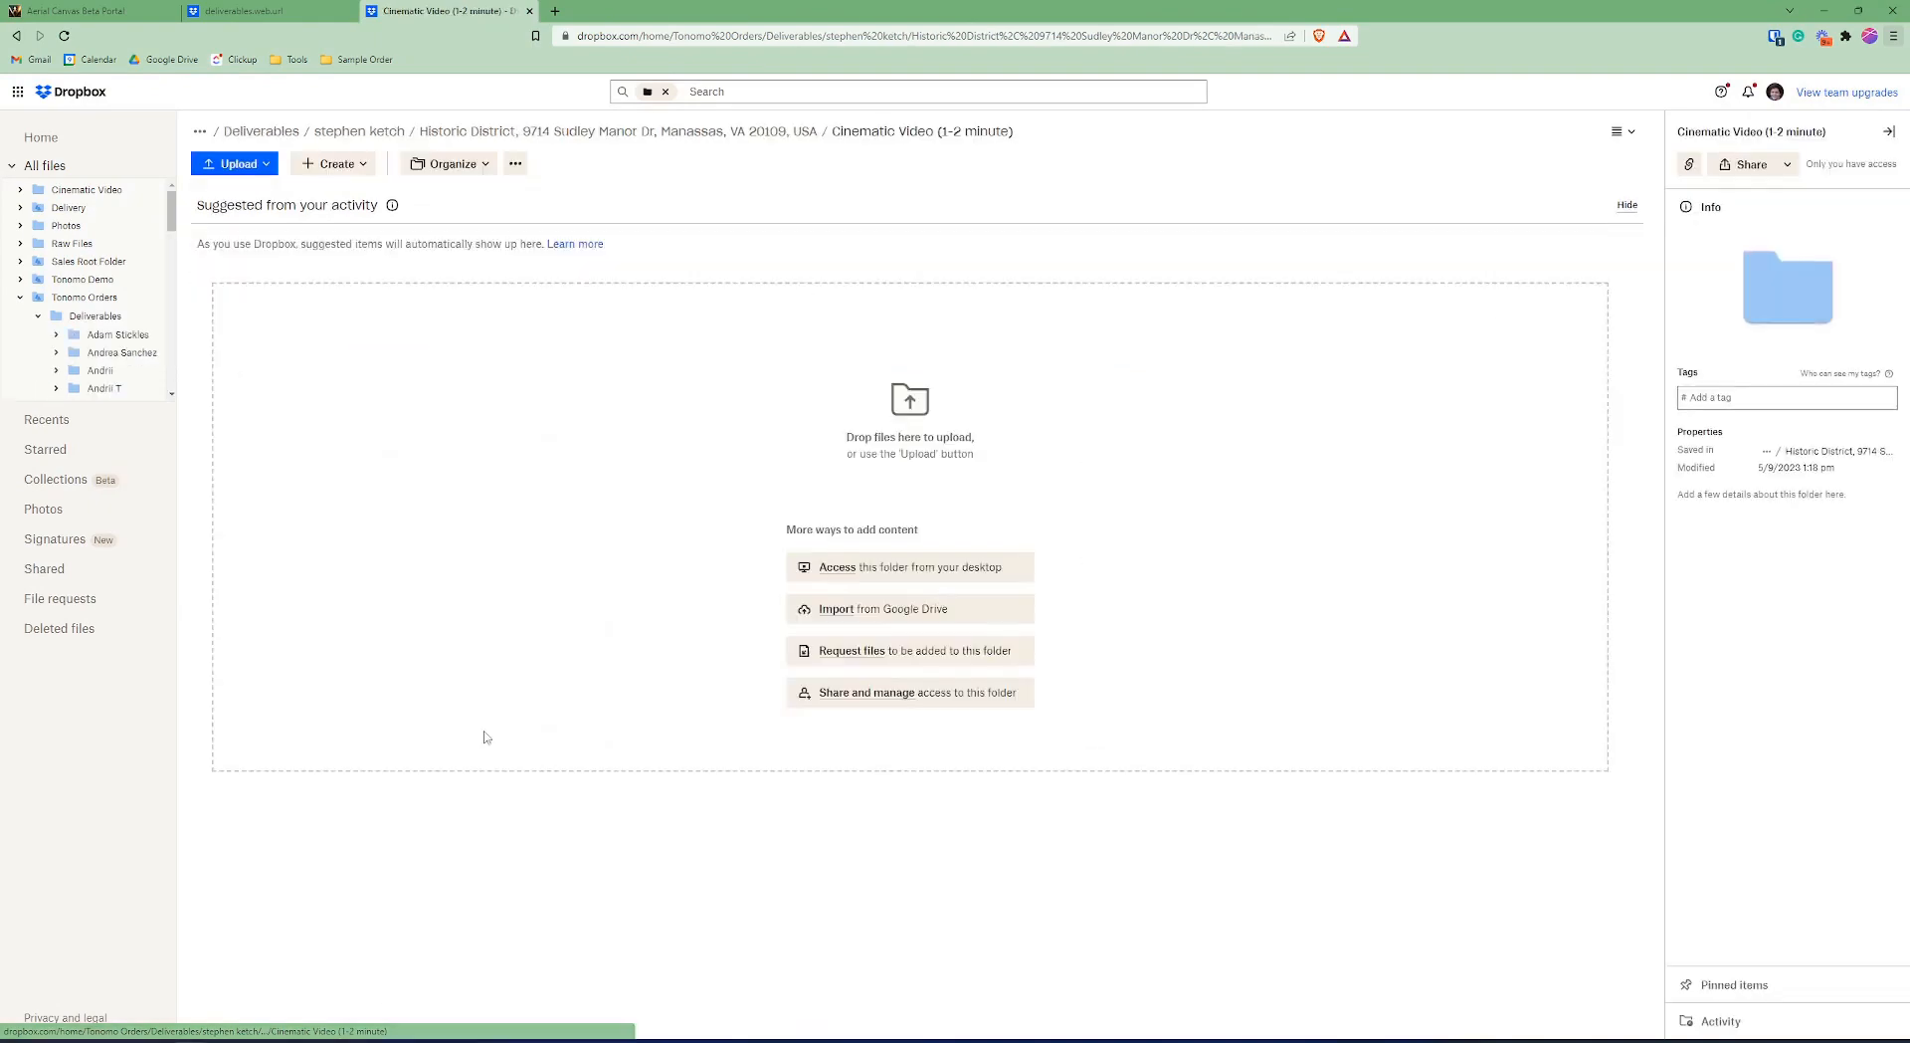
# Upload photos _DSC7808 through _DSC7910 from Demo Assets into the Cinematic Video (1-2 minute) folder and delete them again.
pyautogui.hotkey('alt', 'Tab')
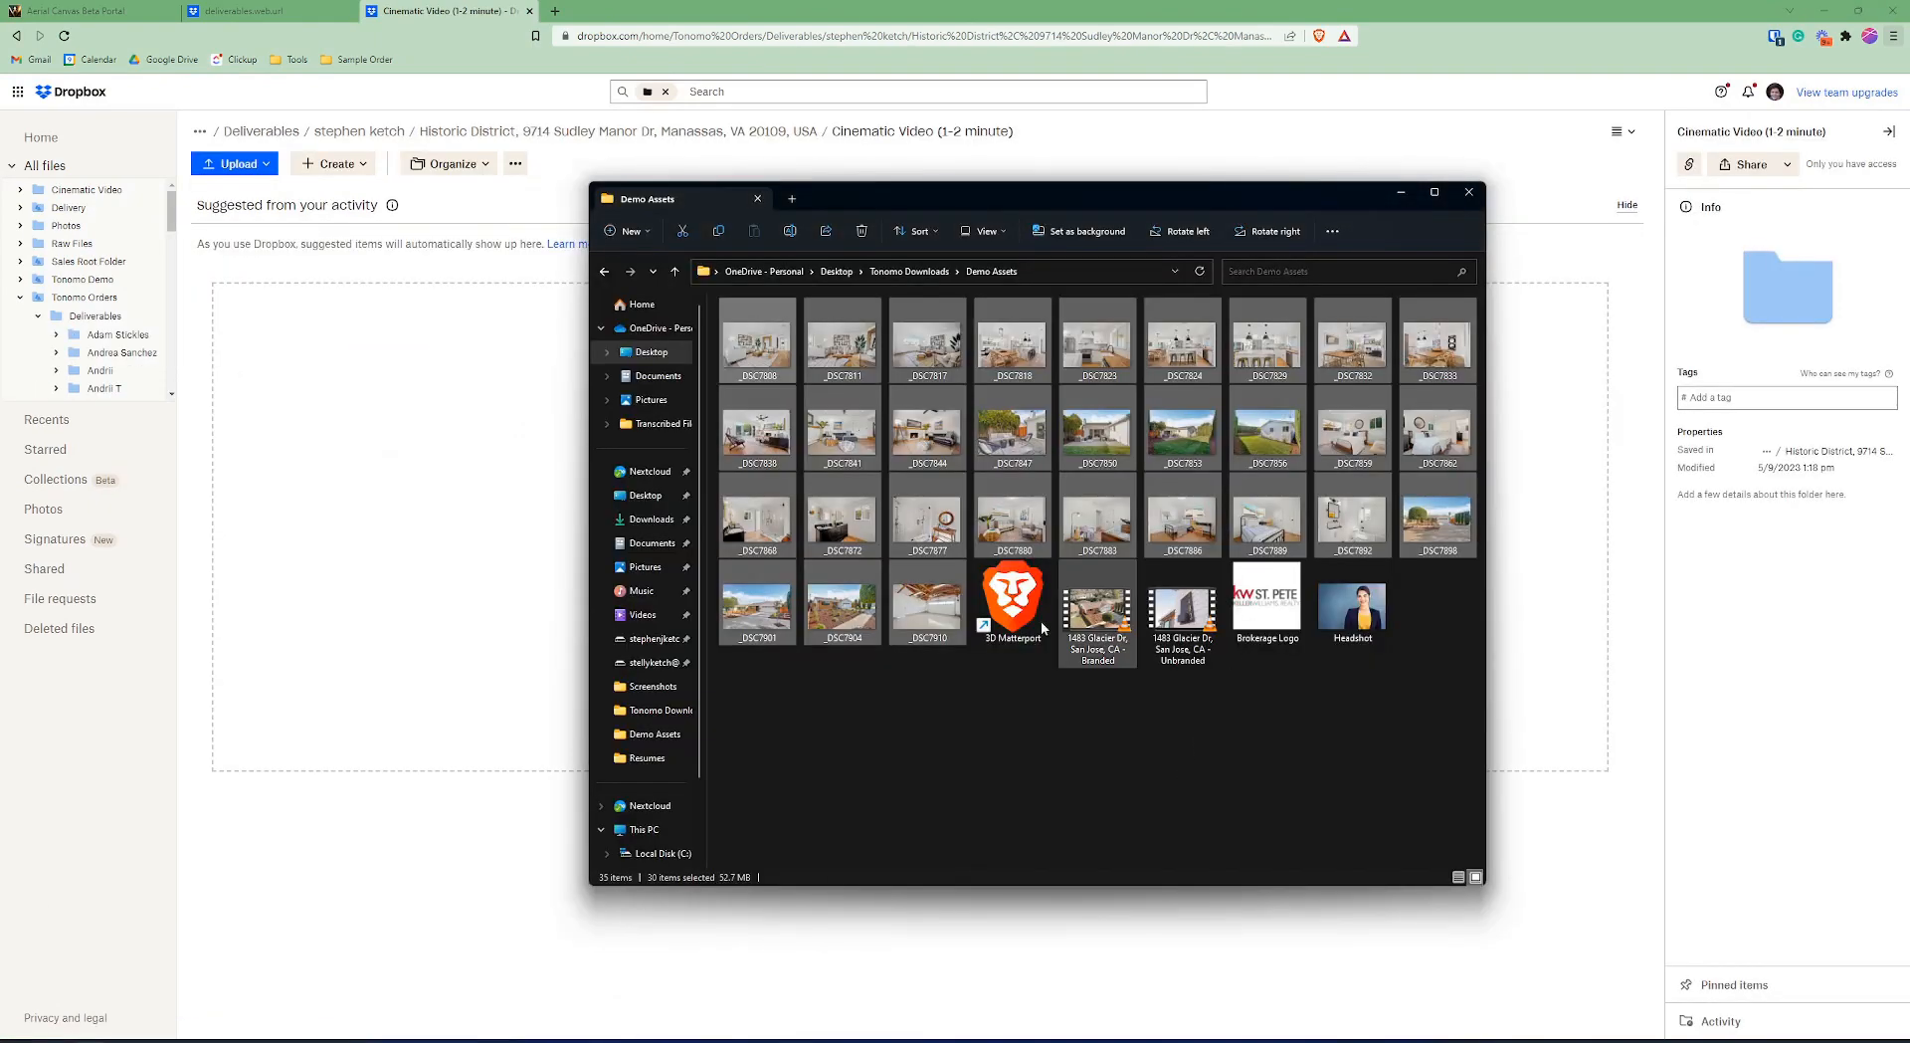
pyautogui.moveTo(758, 340); pyautogui.dragTo(403, 537)
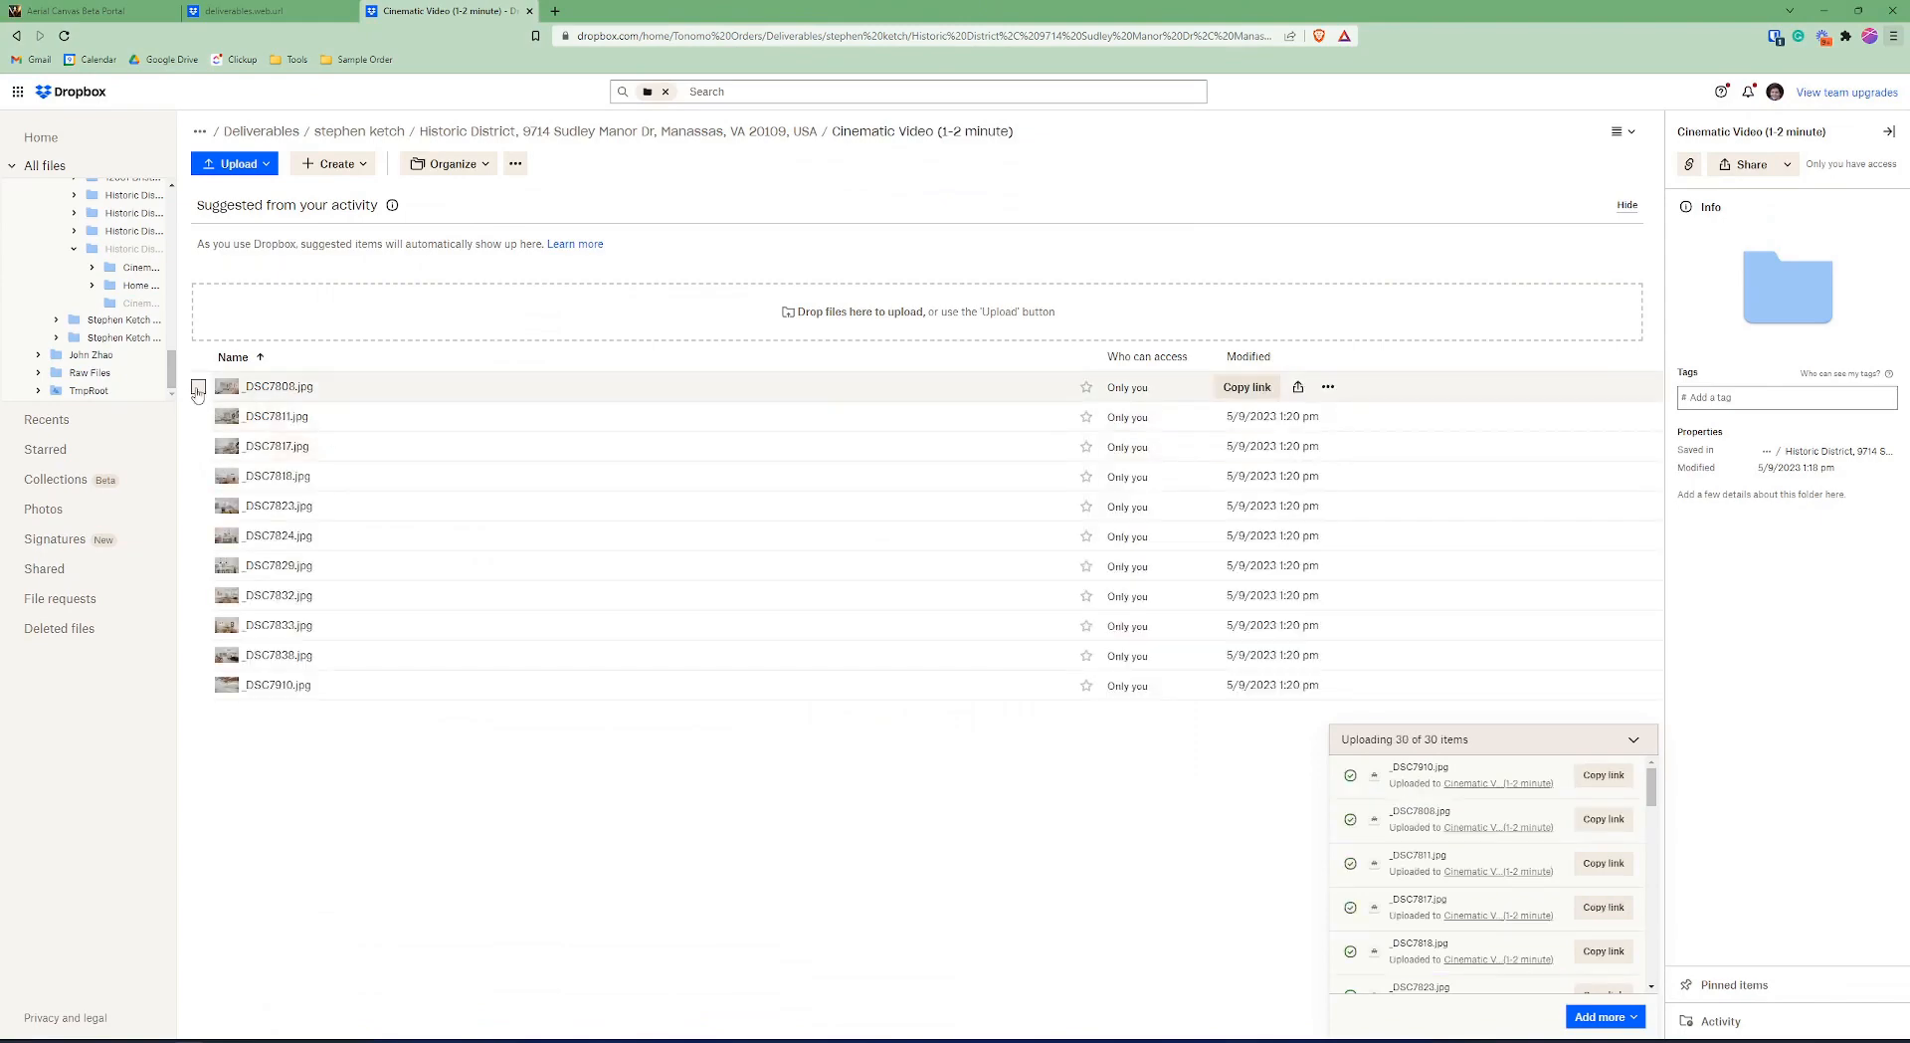
pyautogui.click(198, 386)
pyautogui.keyDown('shift'); pyautogui.click(198, 684); pyautogui.keyUp('shift')
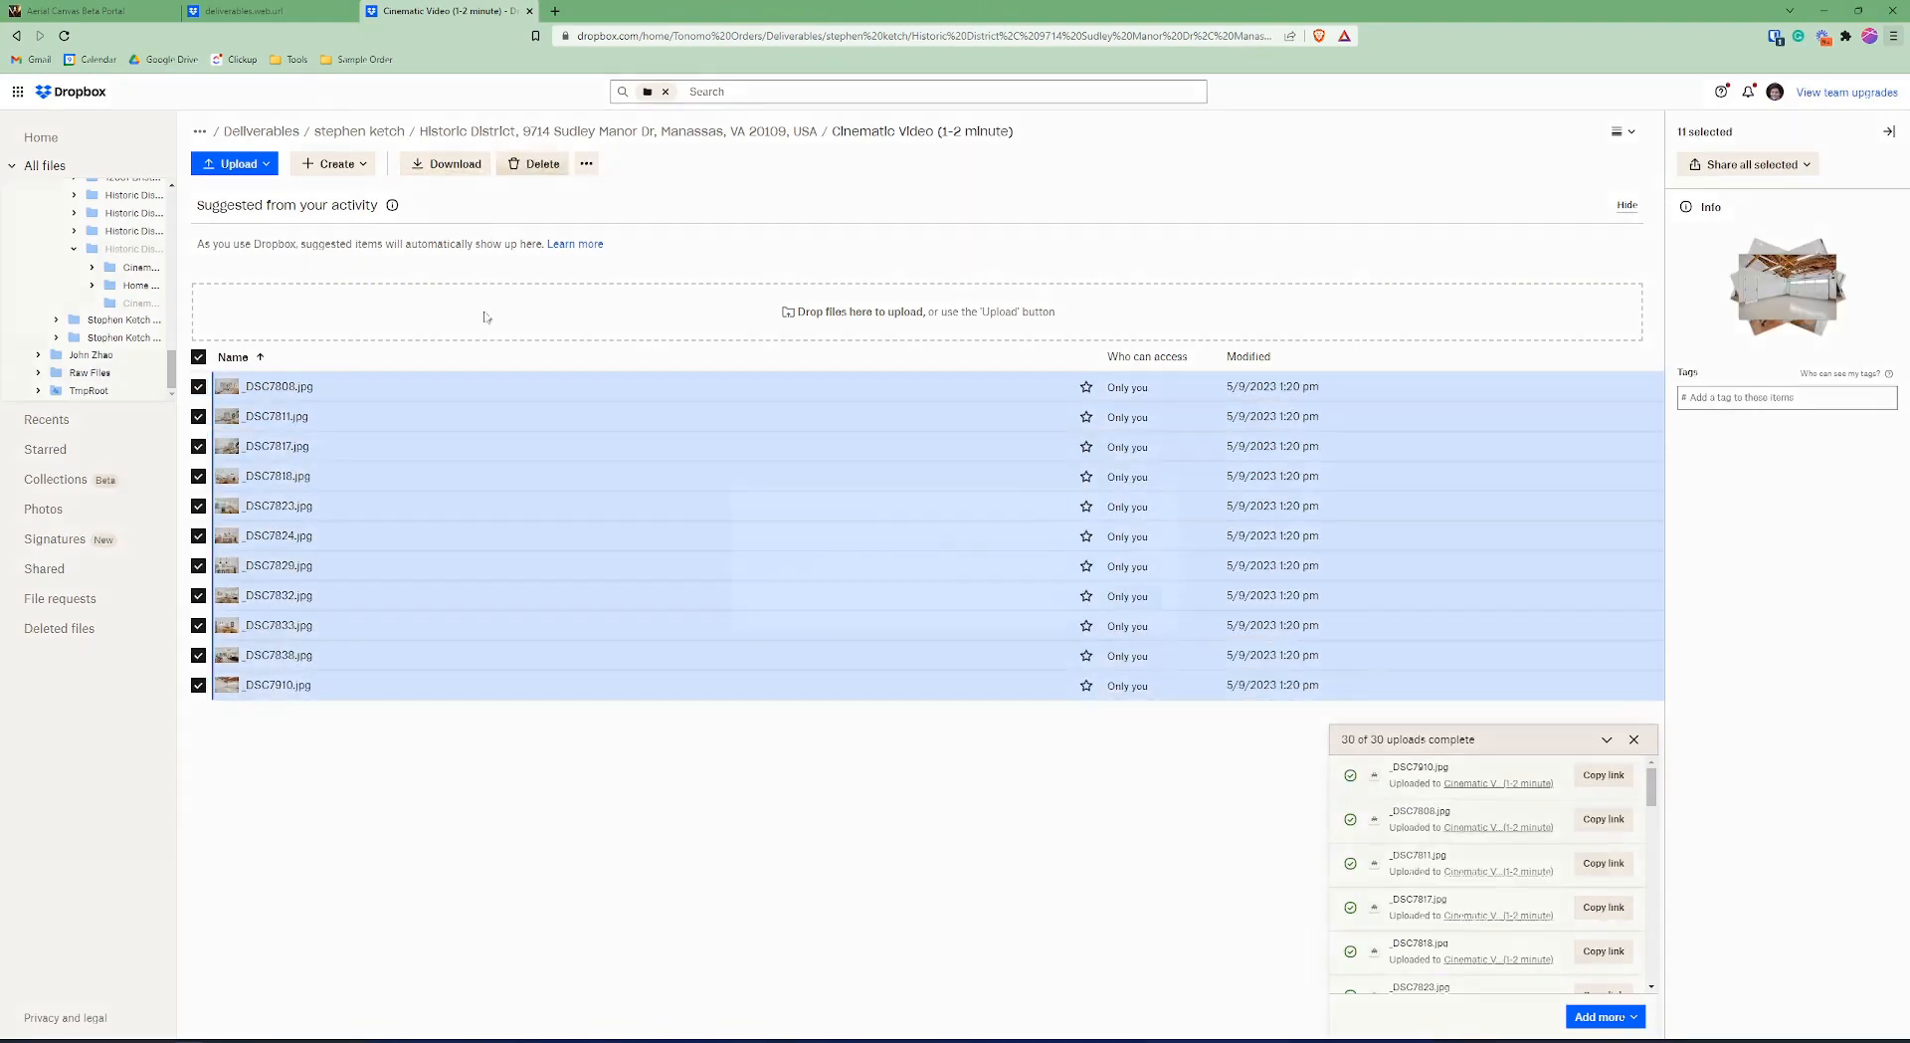
pyautogui.click(535, 163)
pyautogui.click(1111, 607)
pyautogui.hotkey('alt', 'Tab')
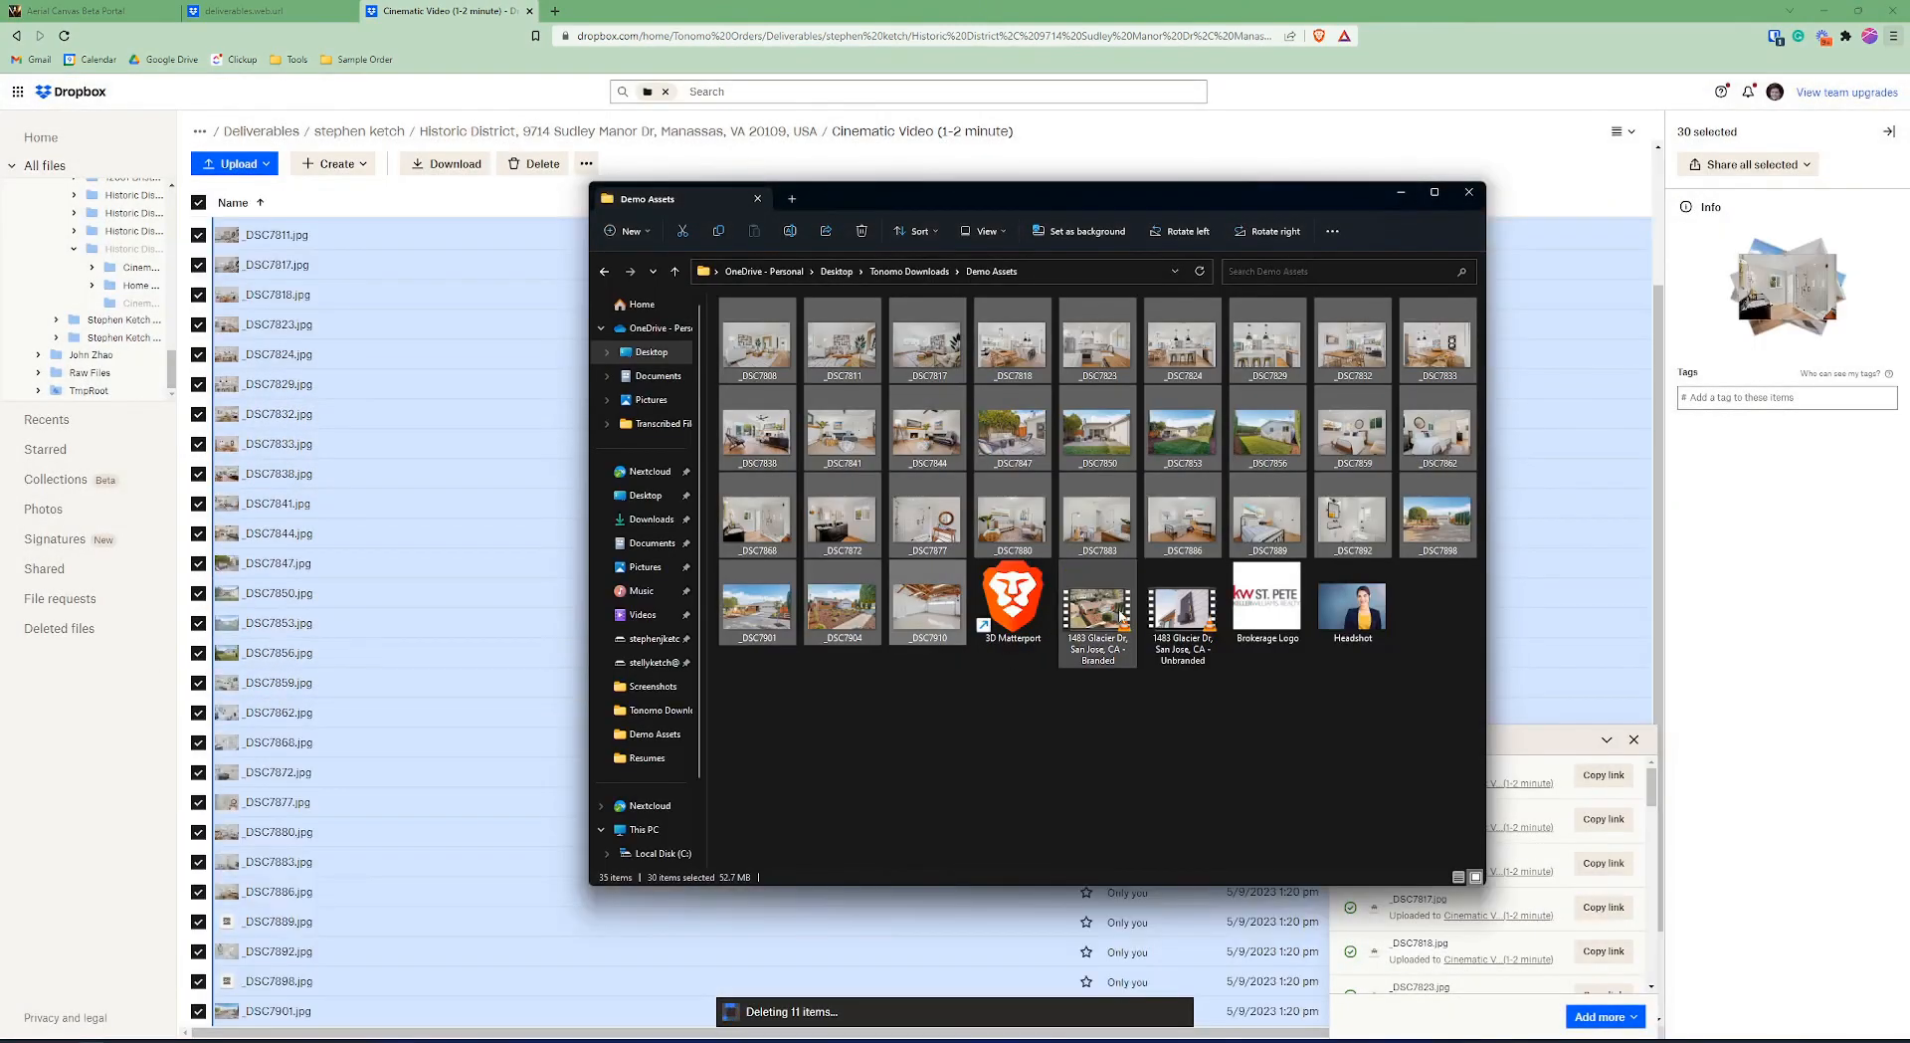
pyautogui.click(509, 205)
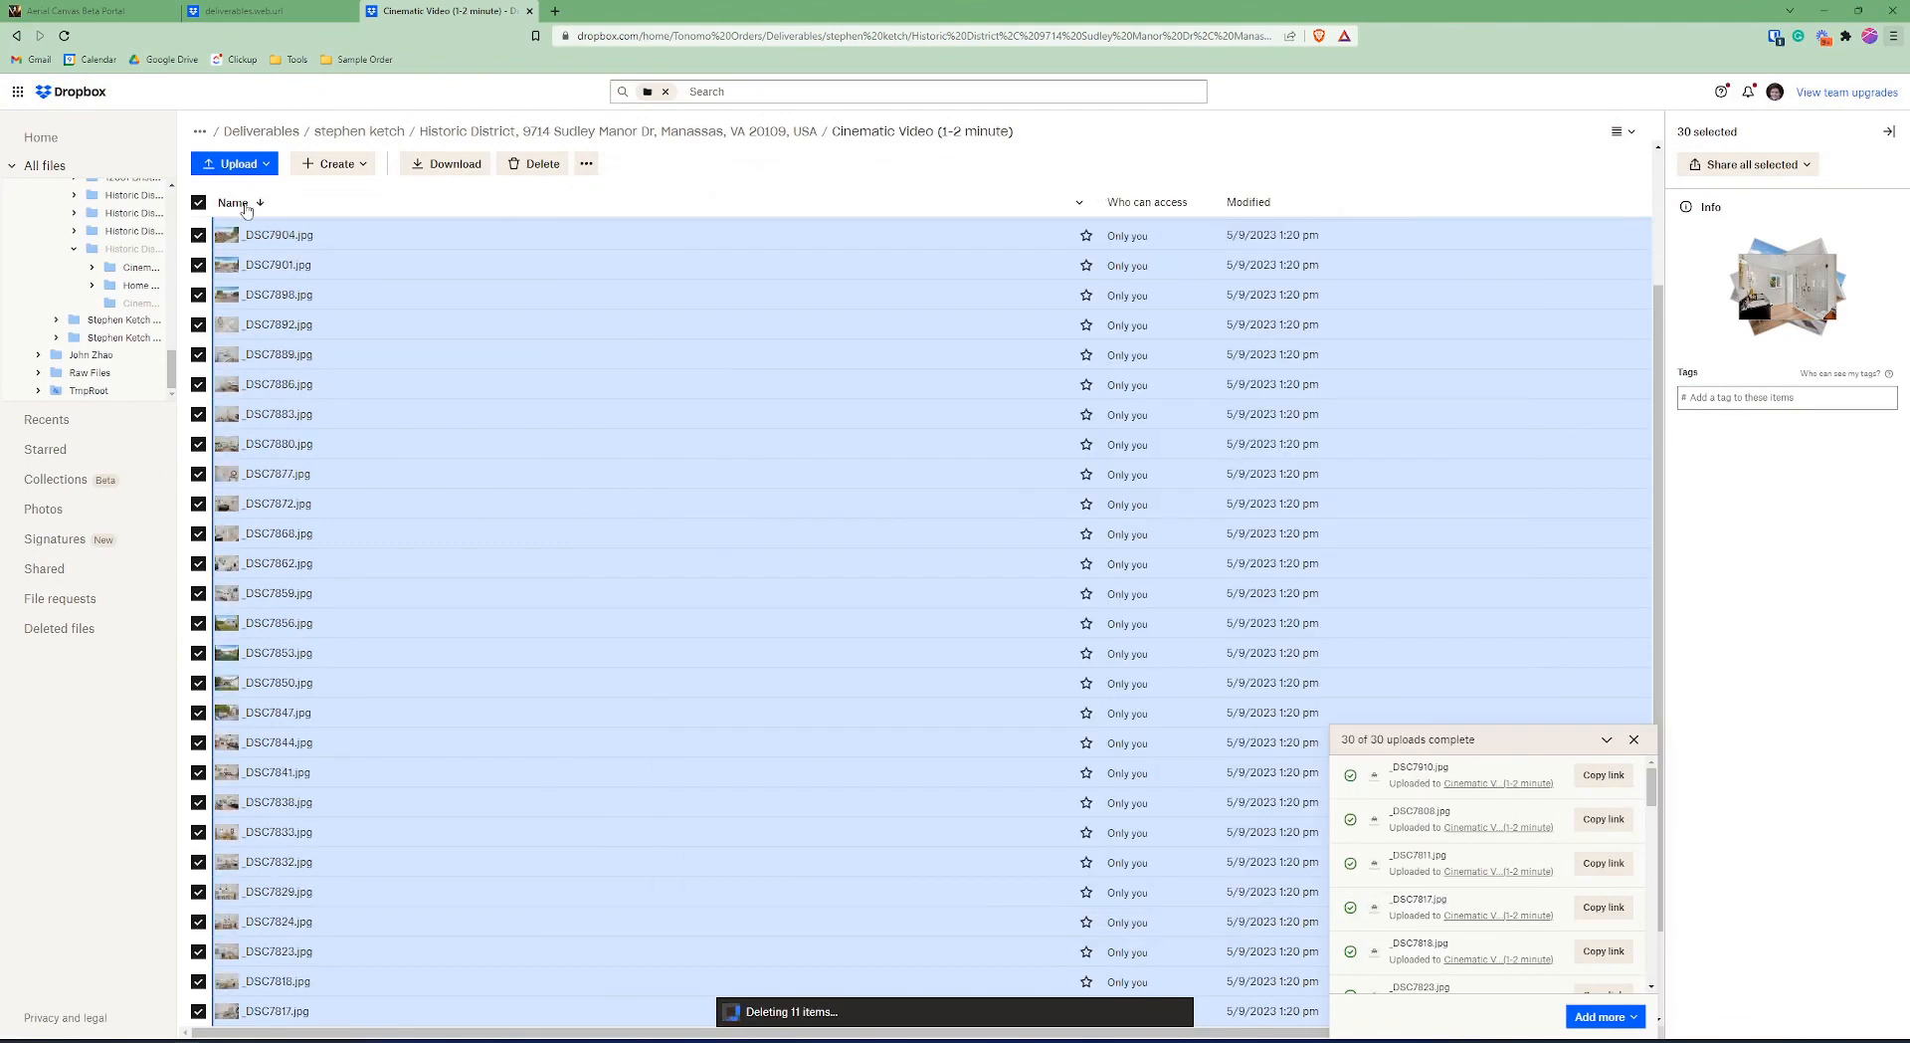
pyautogui.click(516, 173)
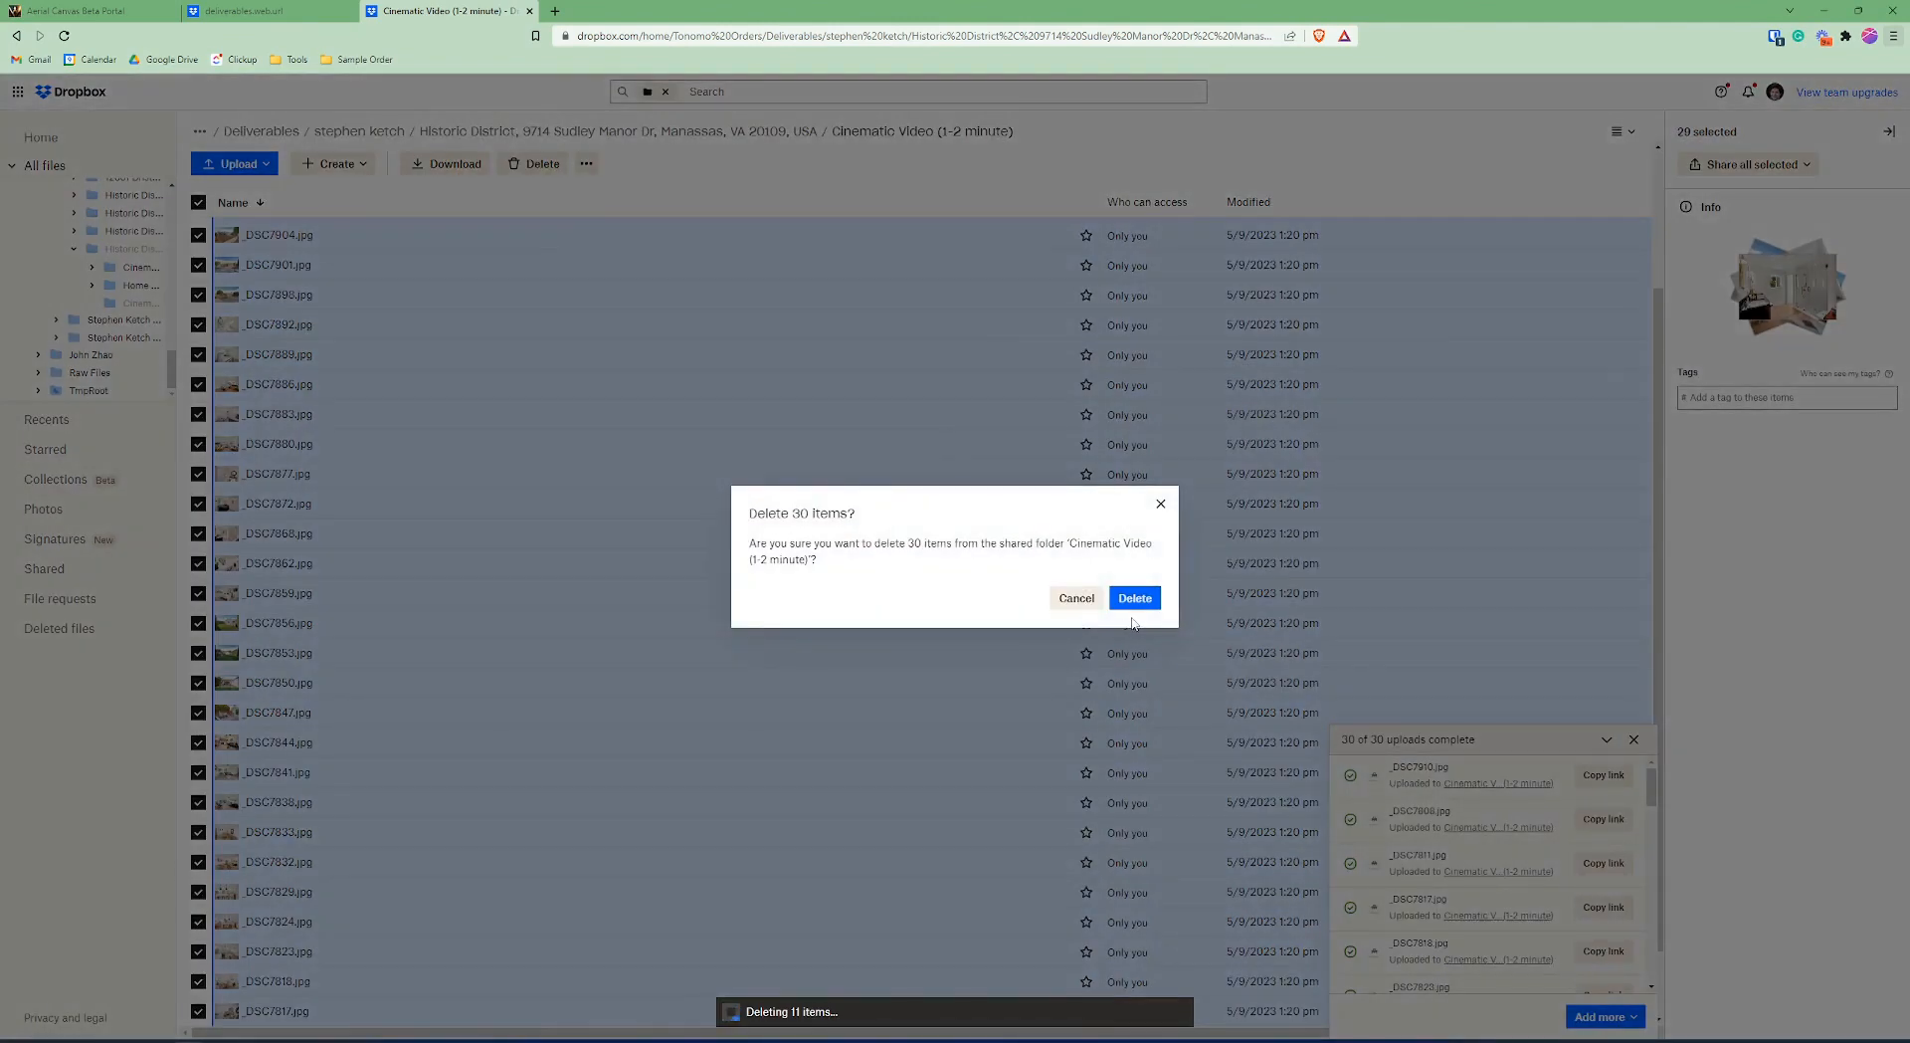
pyautogui.click(1139, 600)
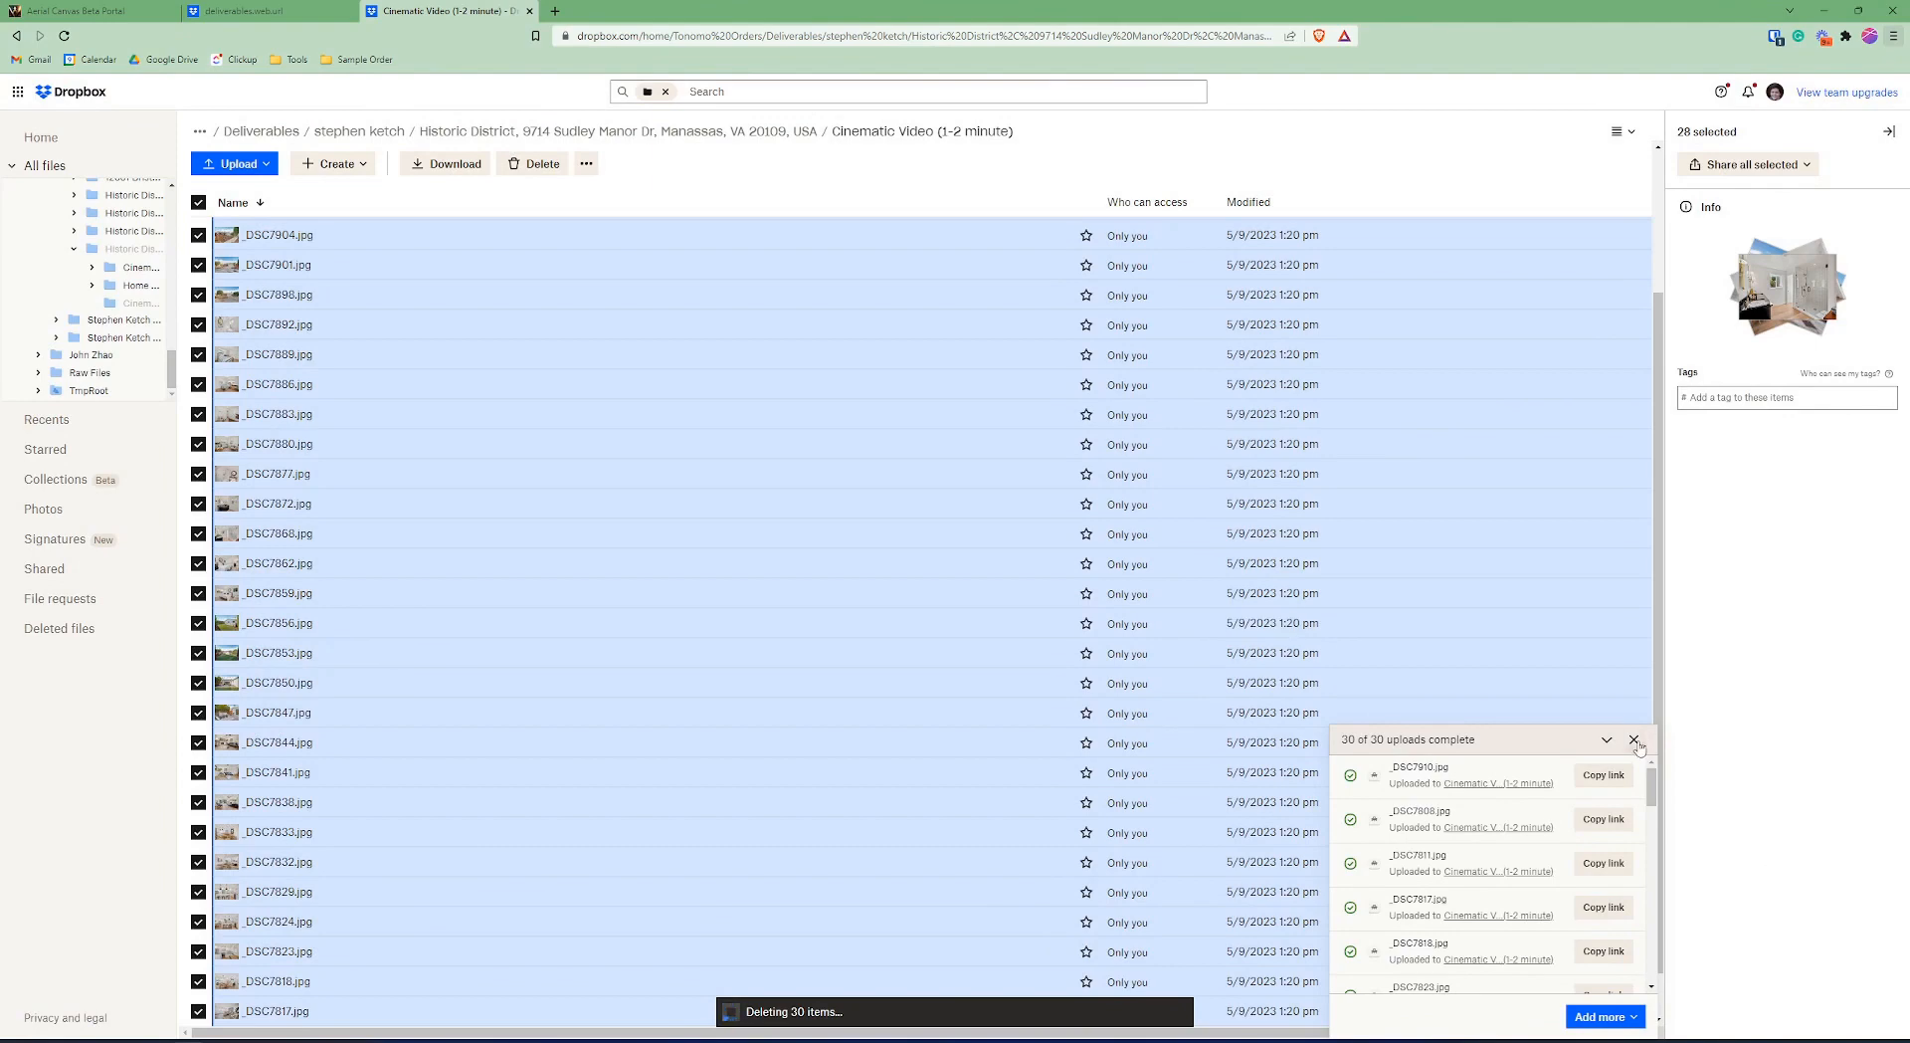
pyautogui.click(1633, 739)
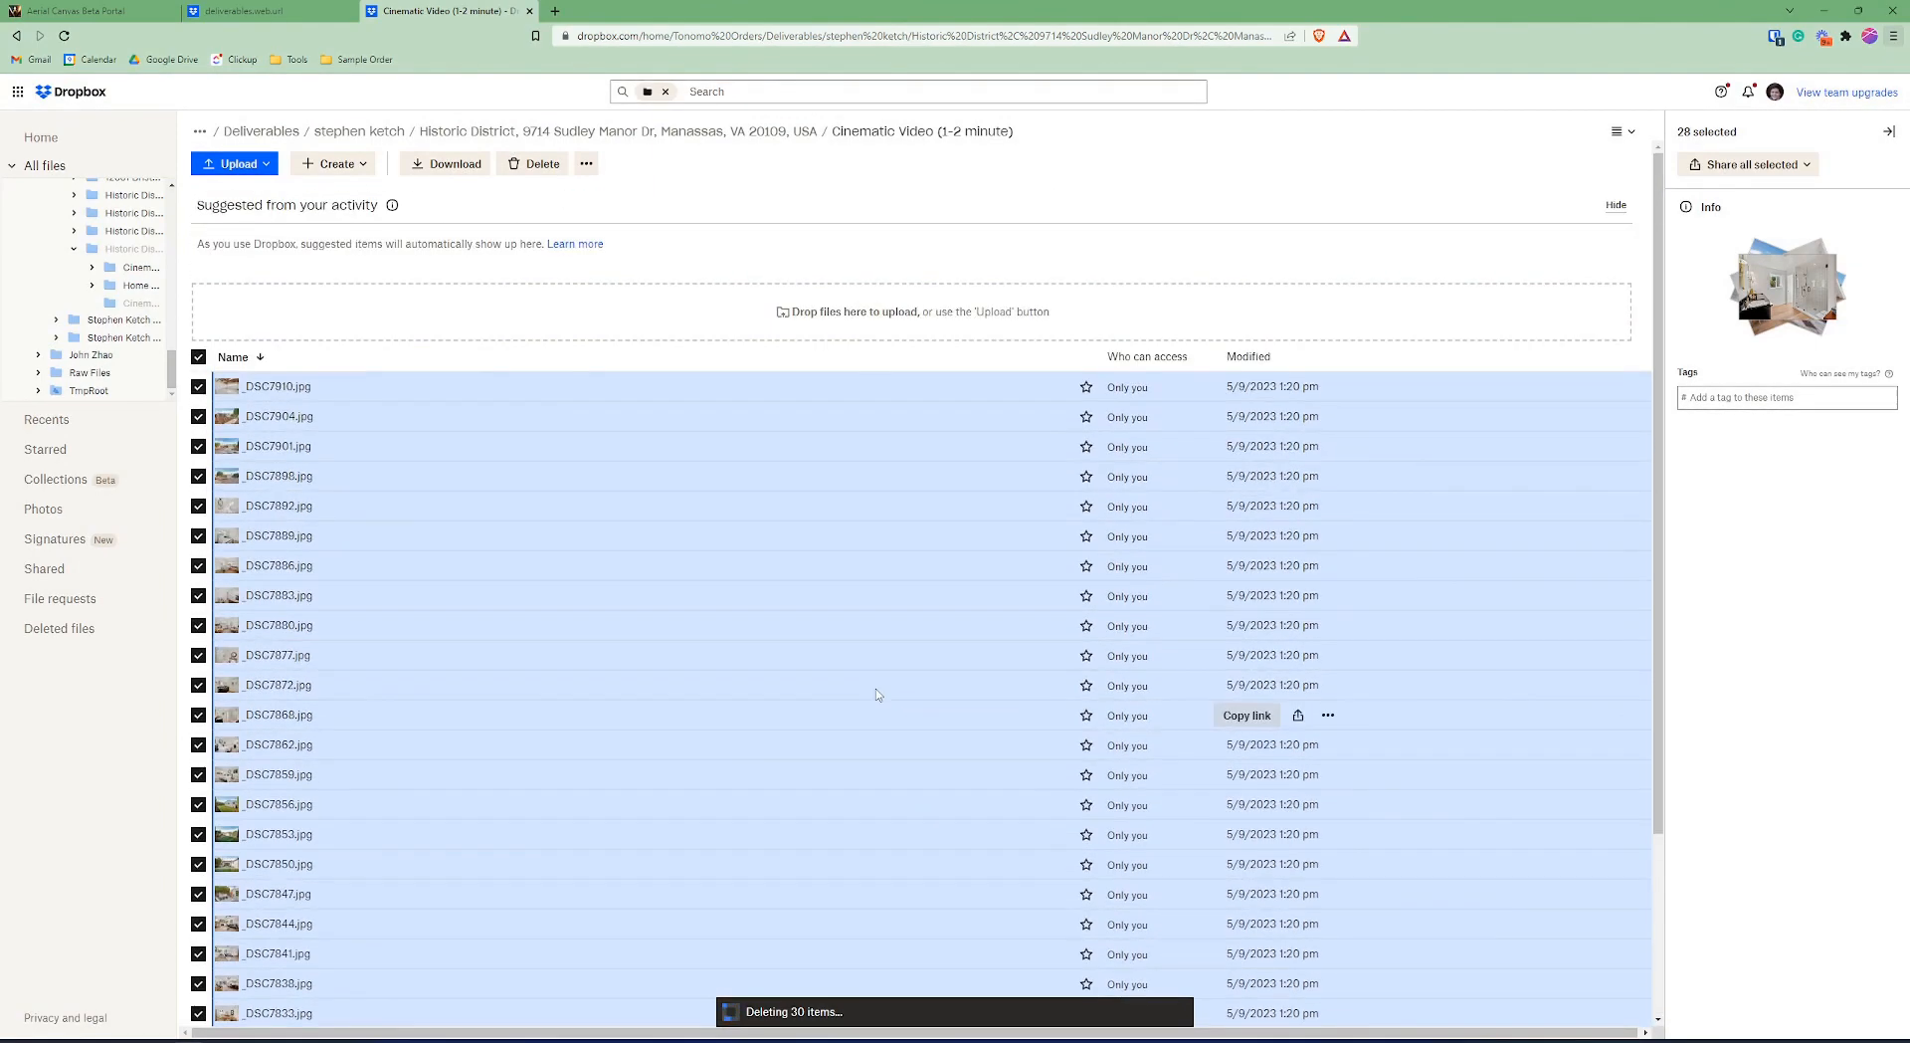
# Upload the Branded video from Demo Assets into the Cinematic Video (1-2 minute) deliverables folder and return to the order folder.
pyautogui.hotkey('alt', 'Tab')
pyautogui.moveTo(1142, 639); pyautogui.dragTo(423, 340)
pyautogui.click(613, 132)
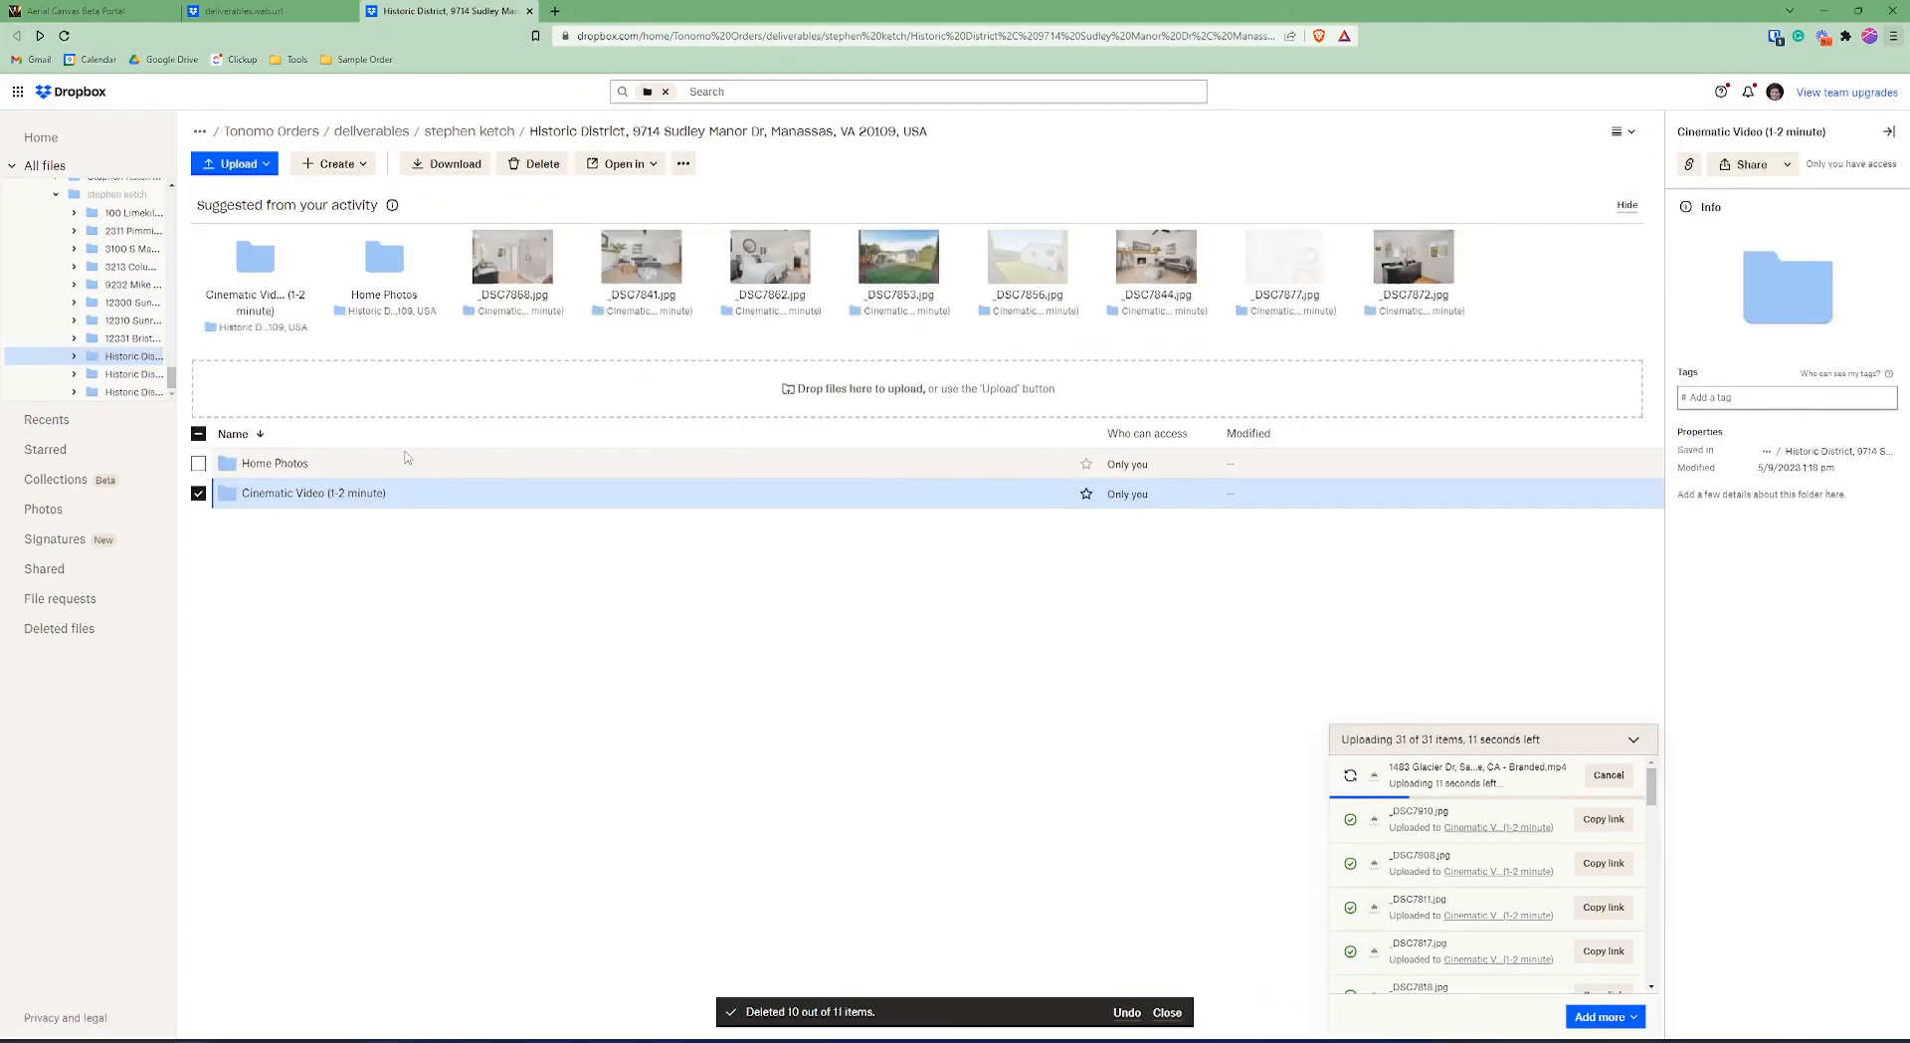
# Open the Home Photos deliverables folder and upload photos _DSC7808 through _DSC7910 from Demo Assets into it.
pyautogui.click(284, 458)
pyautogui.hotkey('alt', 'Tab')
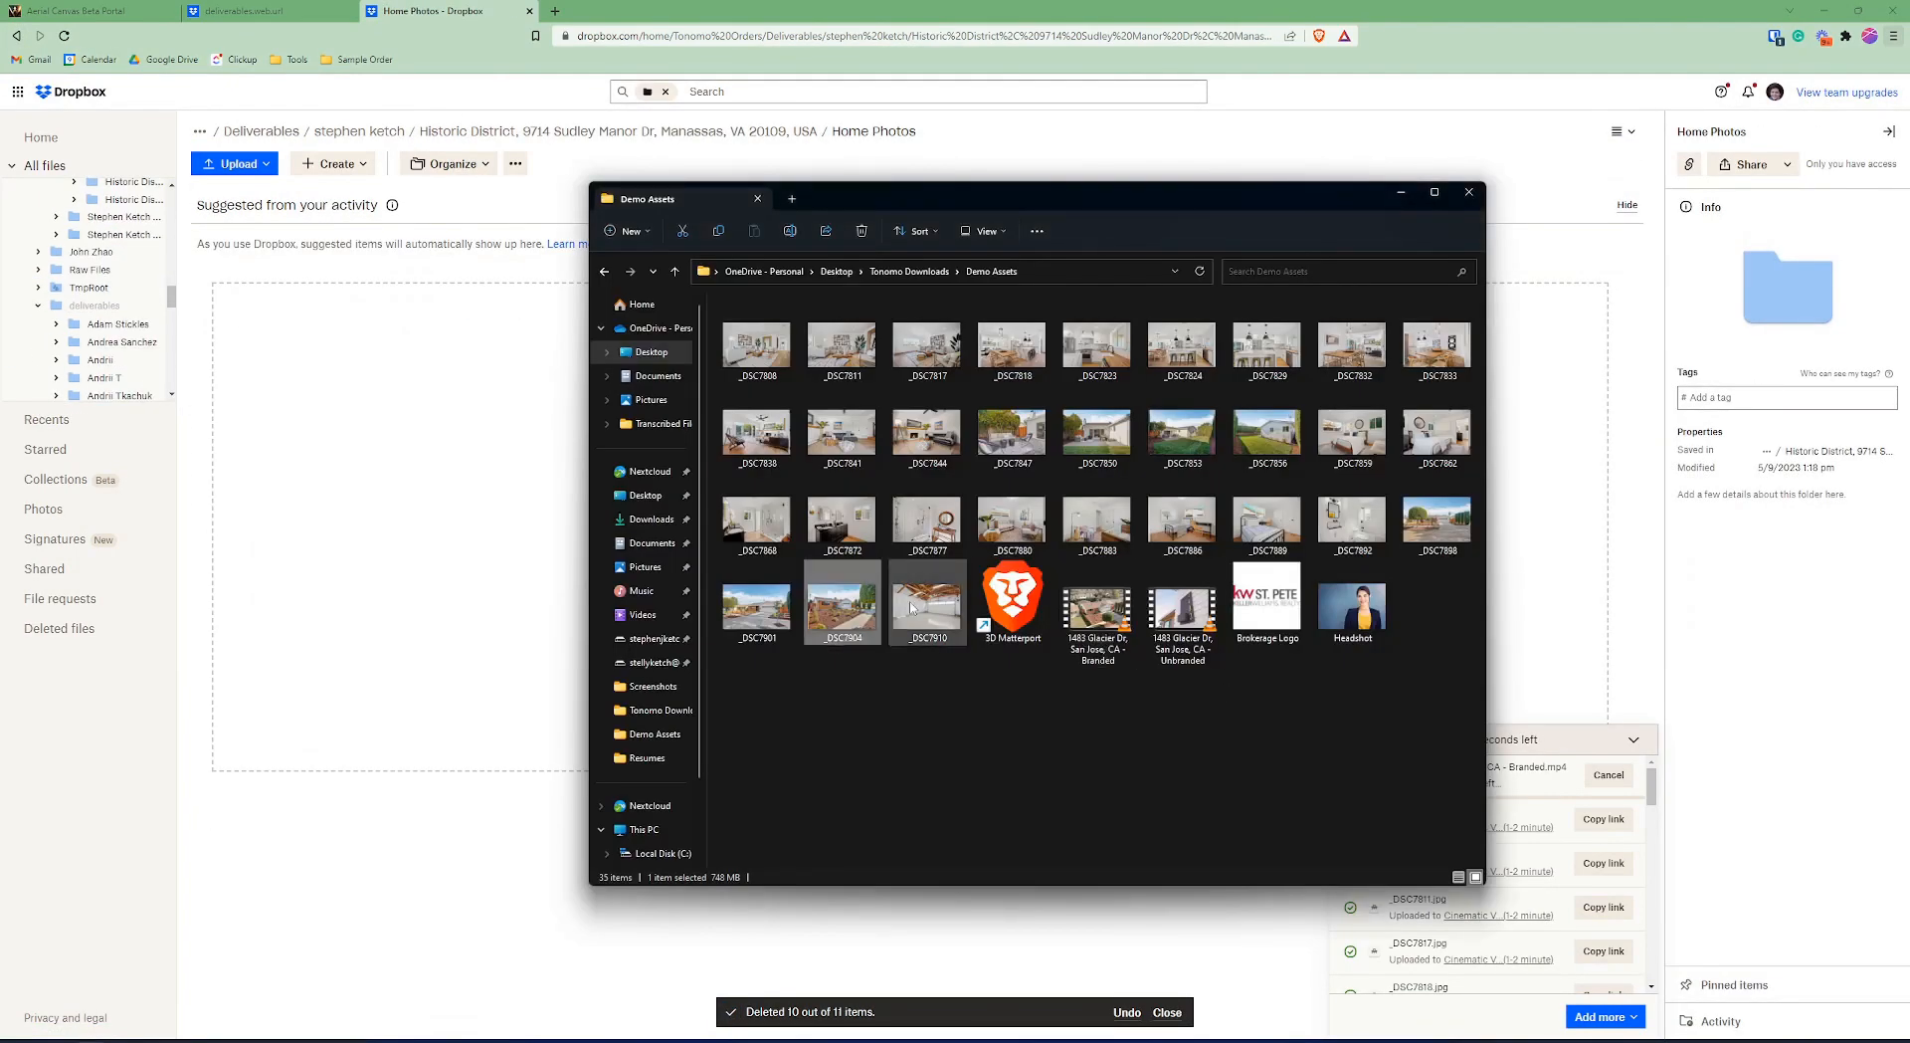
pyautogui.moveTo(758, 343); pyautogui.dragTo(477, 460)
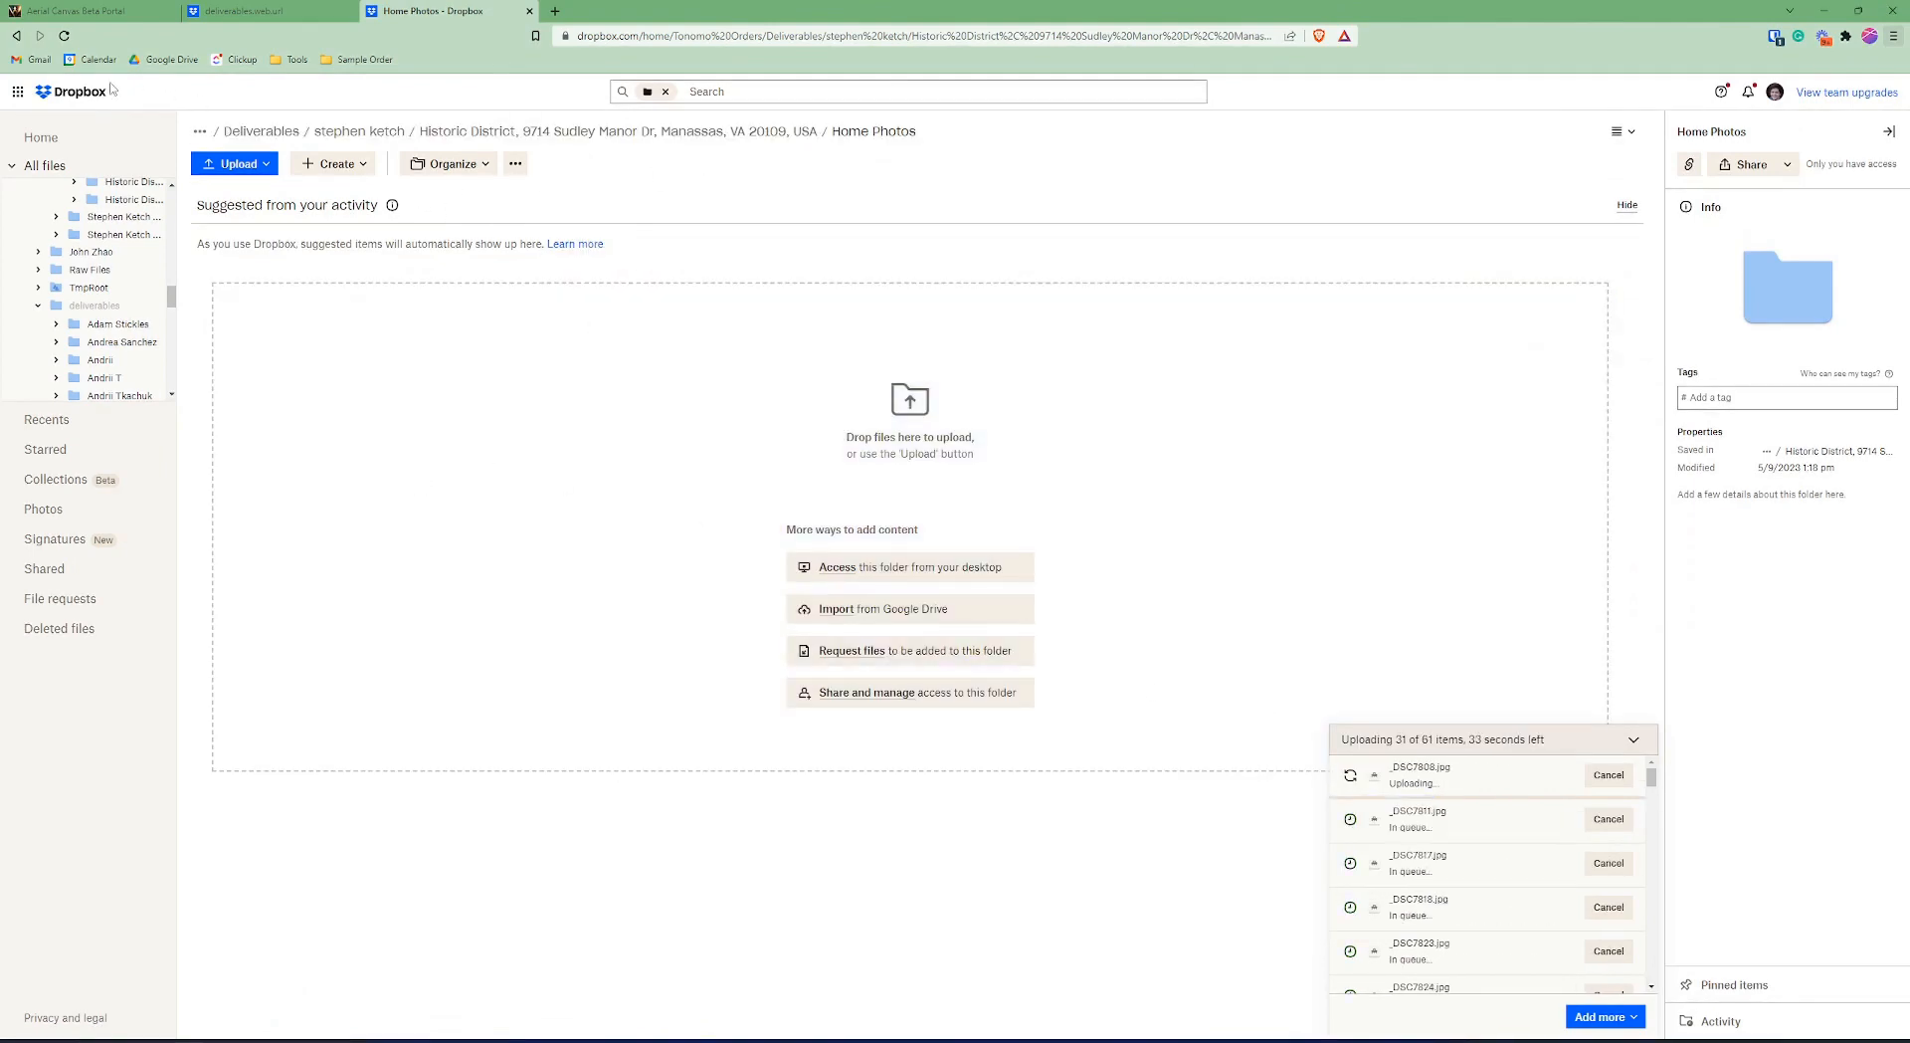
# Check the Cinematic Video (1-2 minute) folder's contents and the deliverables.web.url link, and return to the portal.
pyautogui.click(16, 36)
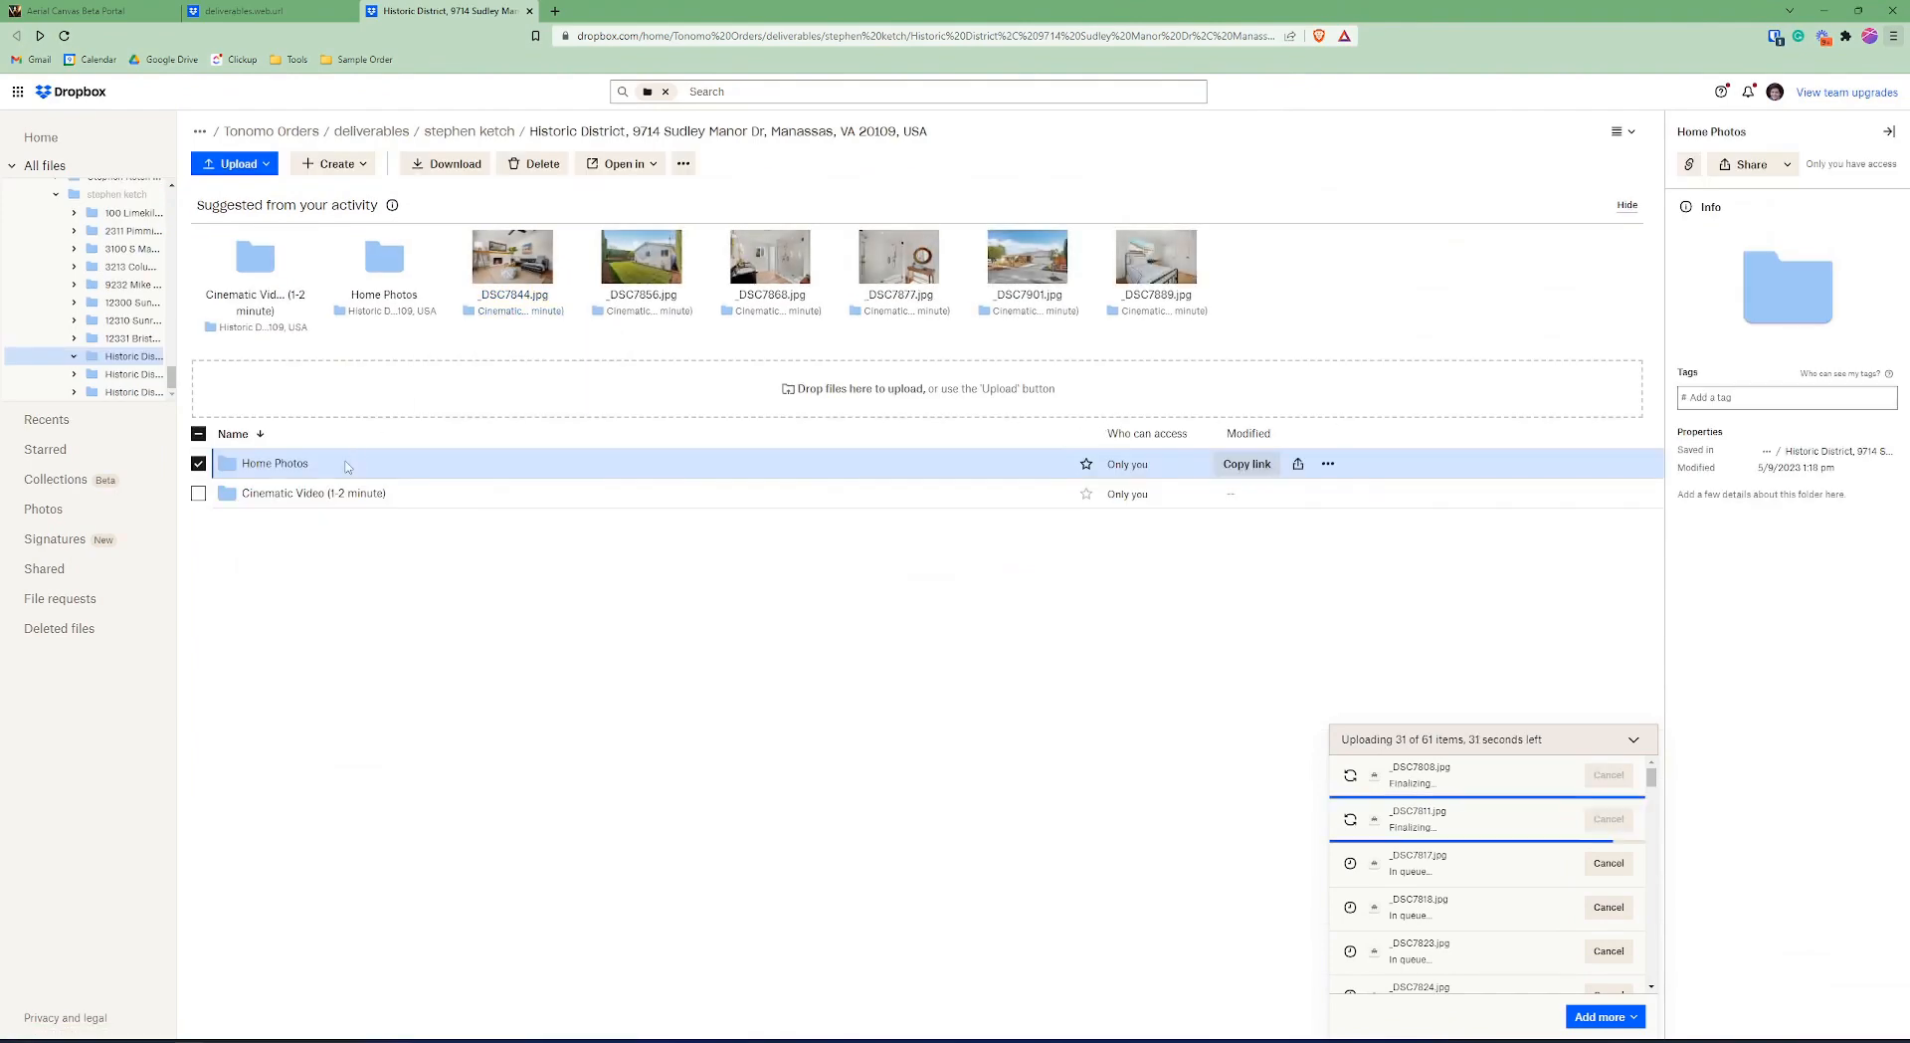
pyautogui.click(306, 493)
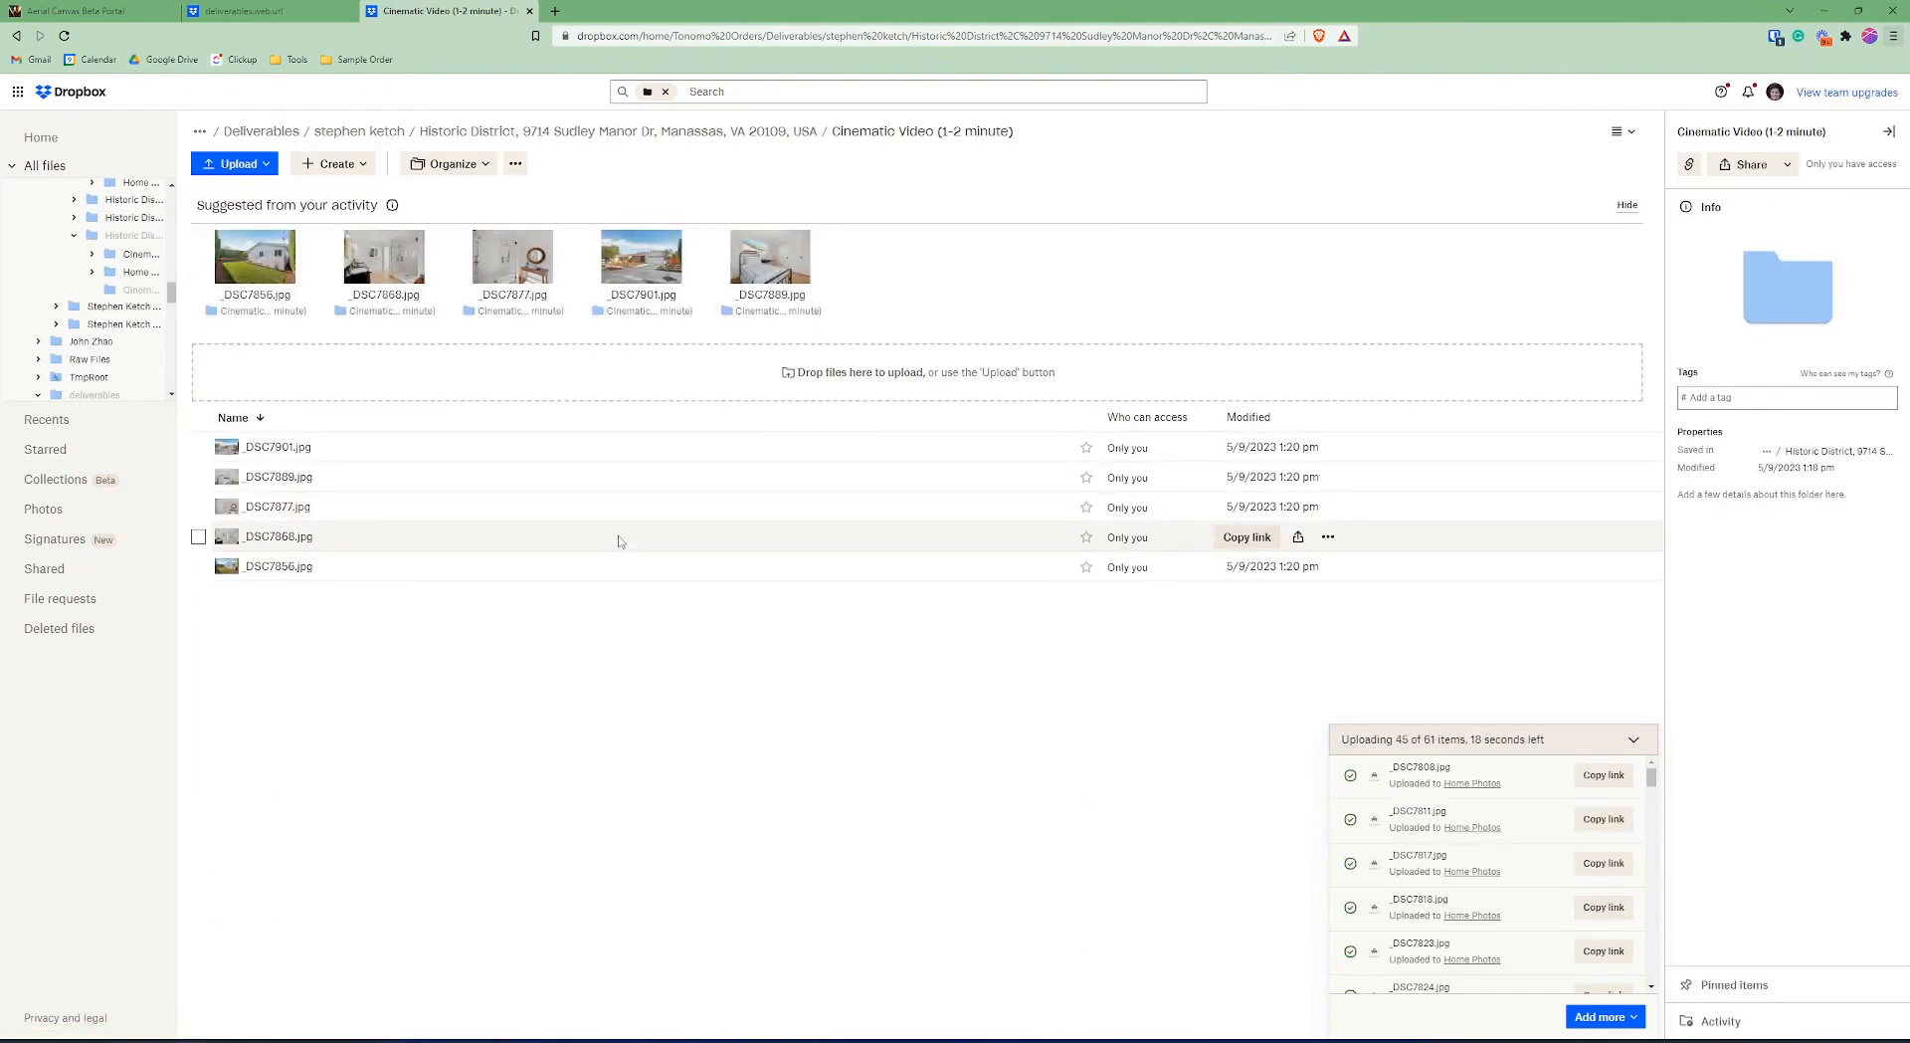
pyautogui.click(240, 10)
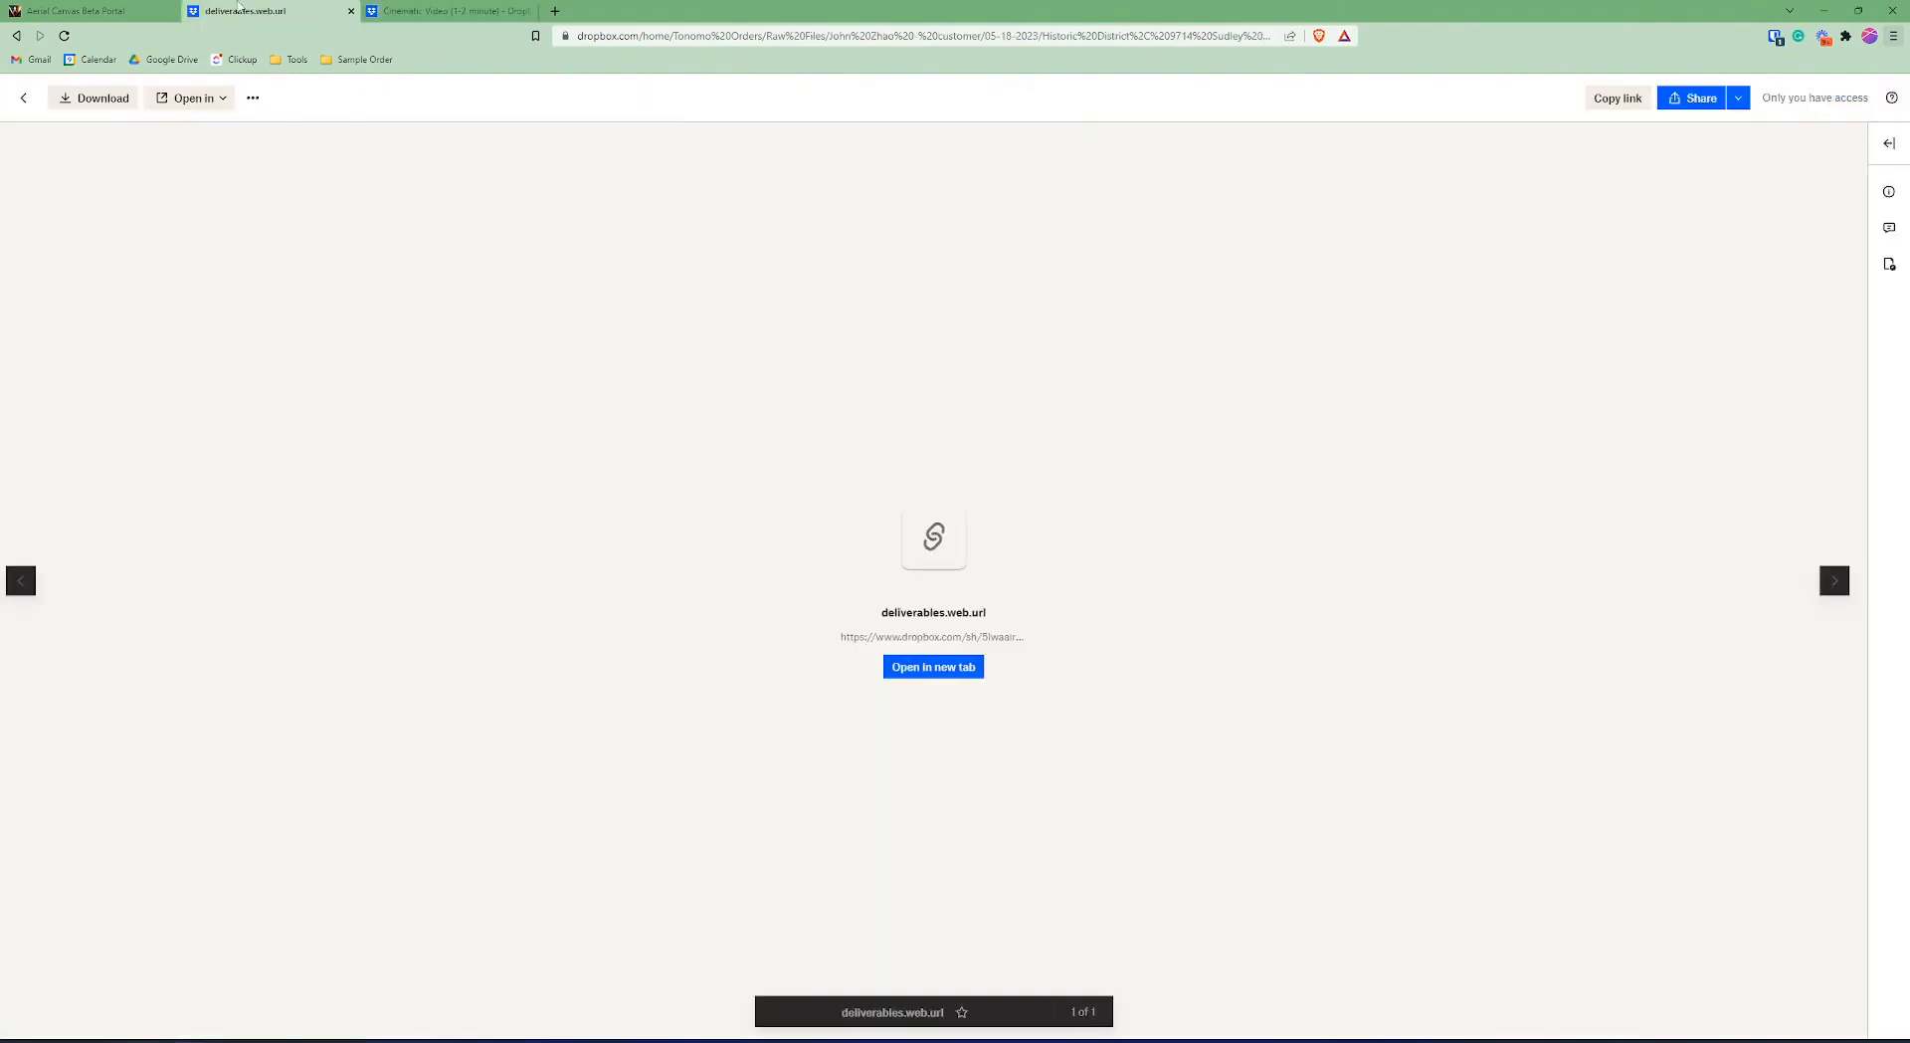
pyautogui.click(100, 10)
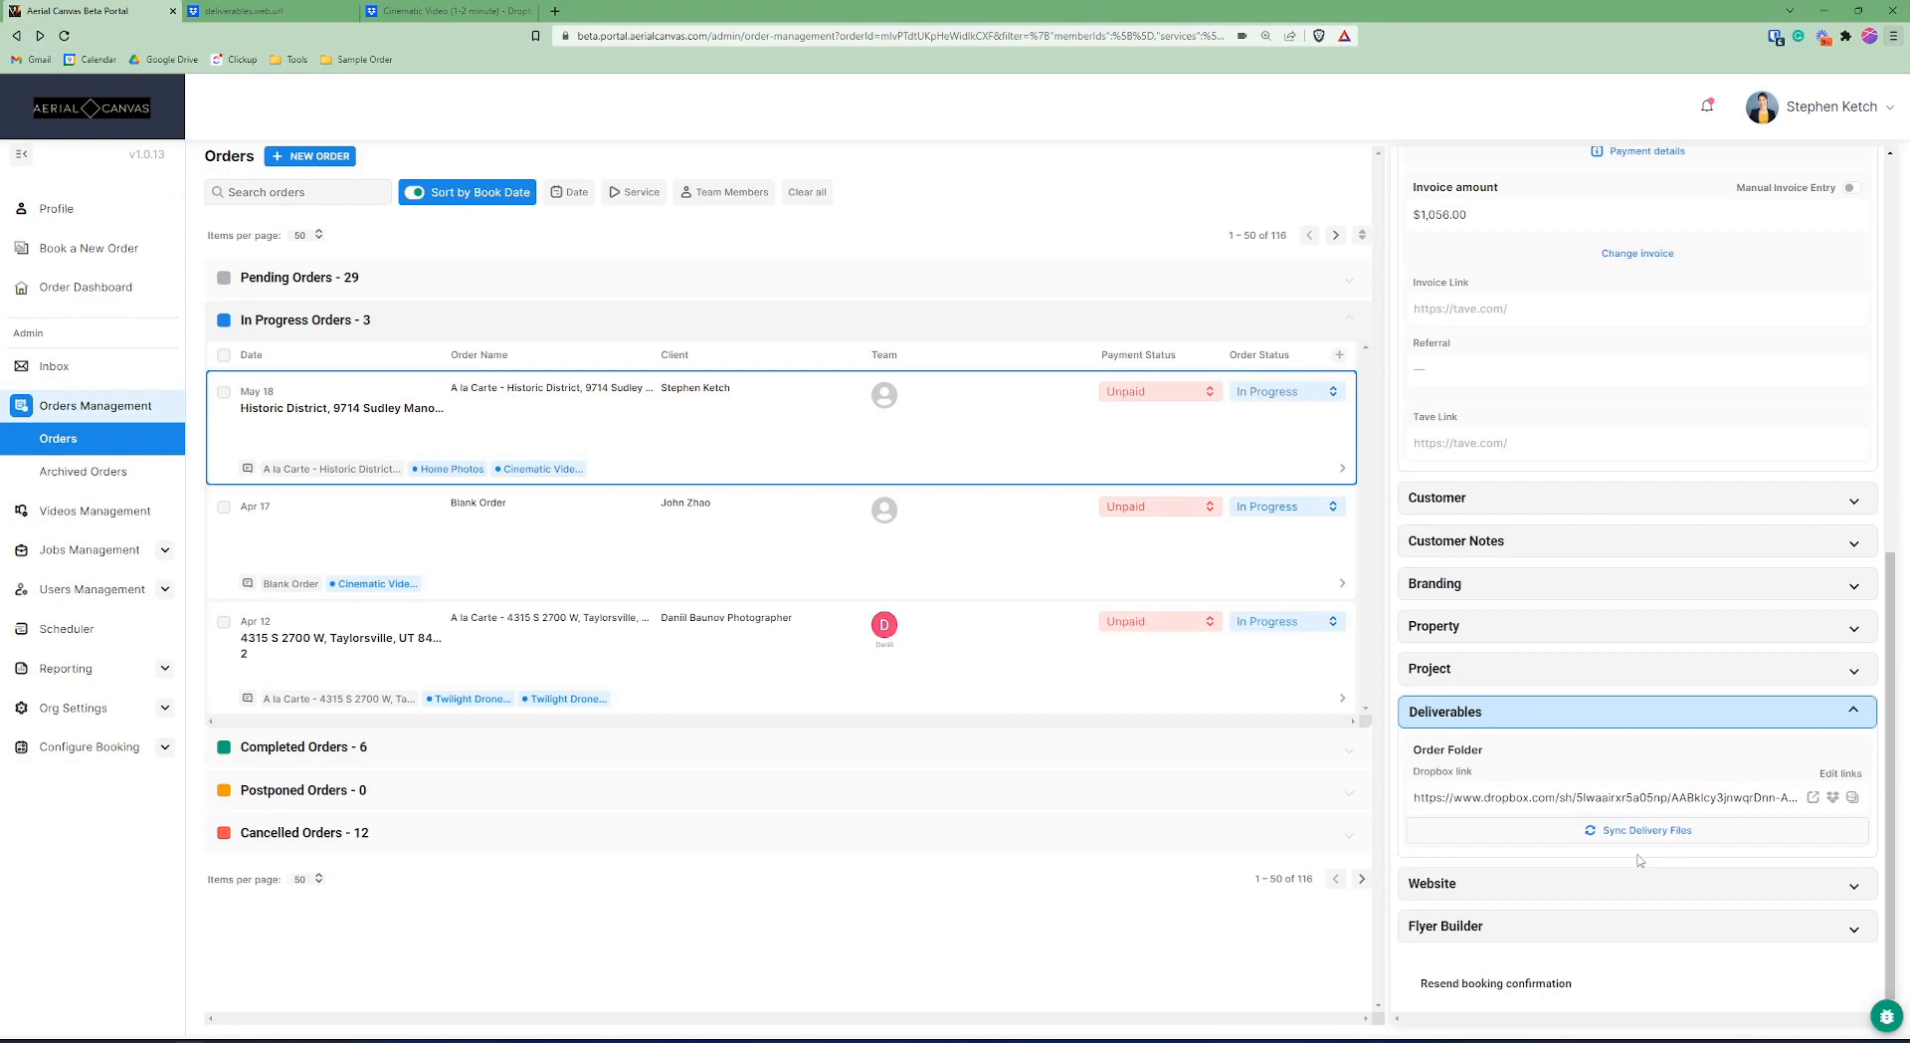
# Check the Dropbox uploads and sync the Historic District order's delivery files in the portal.
pyautogui.hotkey('ctrl', '3')
pyautogui.hotkey('ctrl', '1')
pyautogui.click(1656, 833)
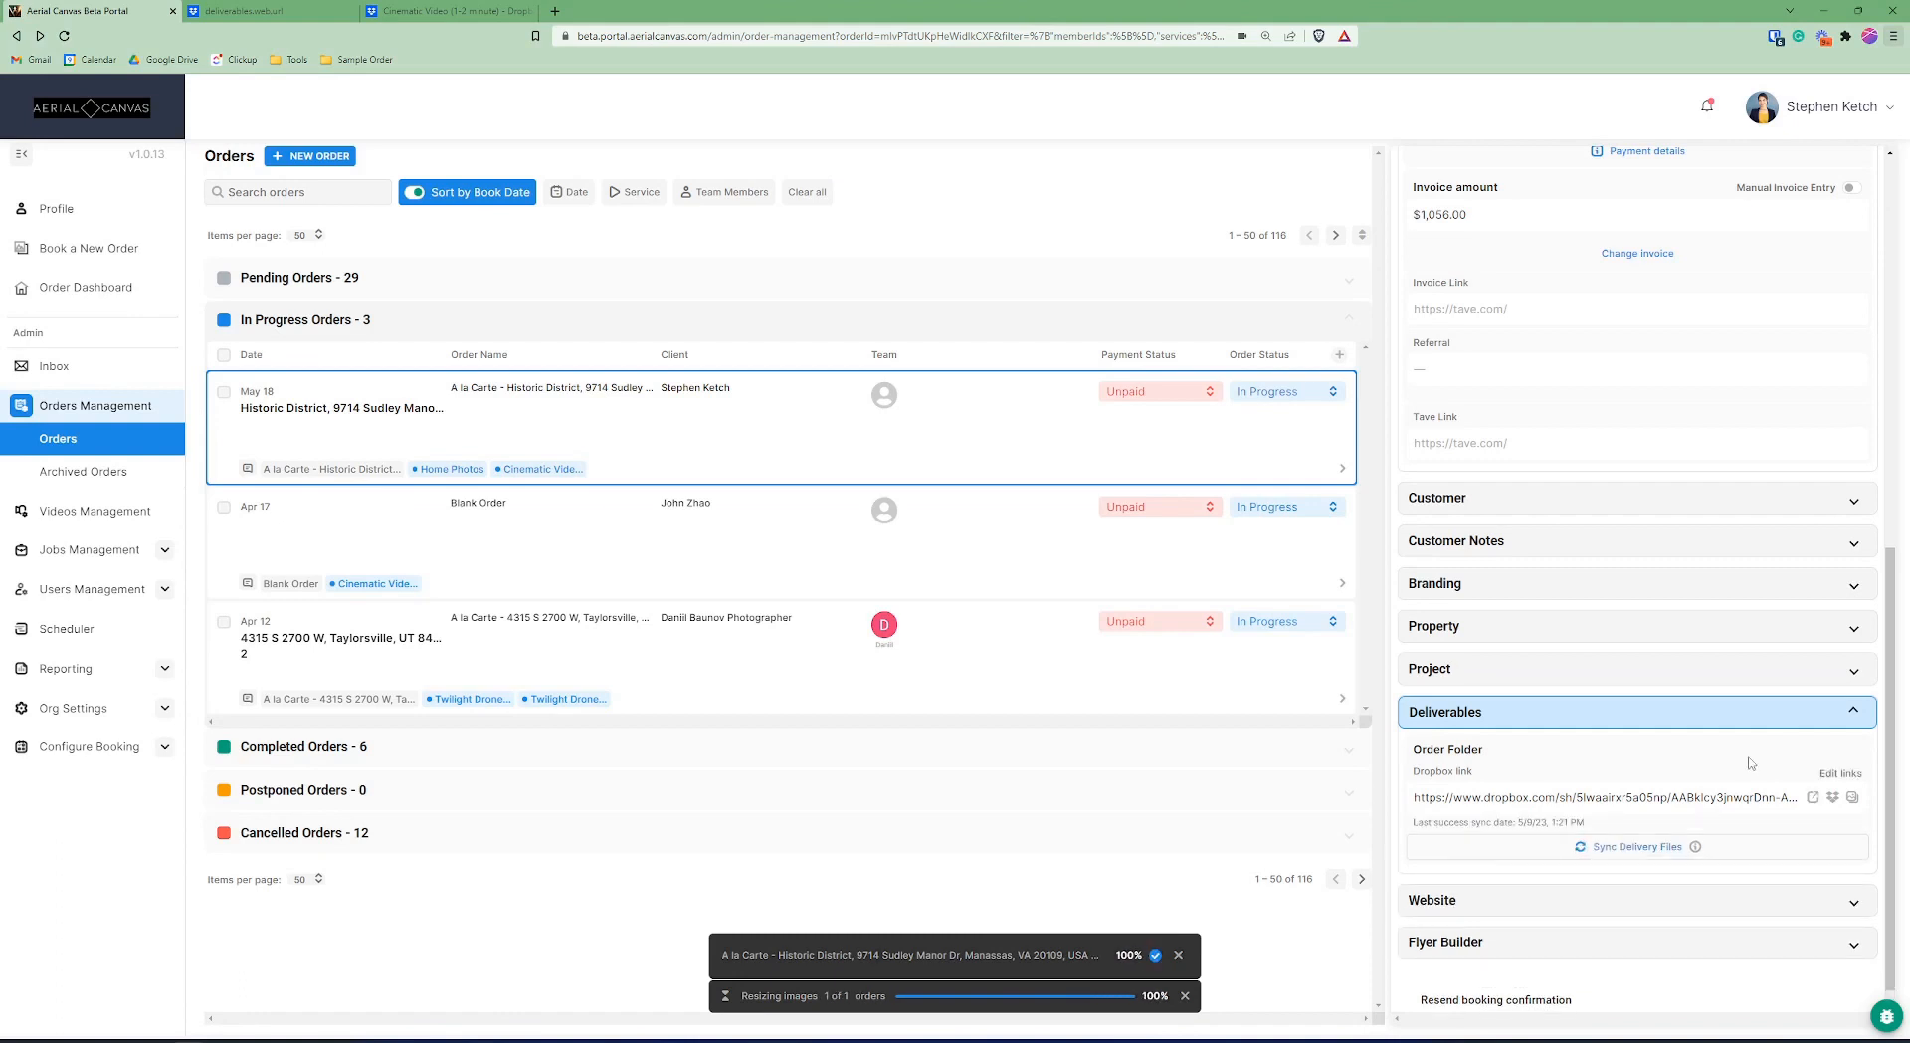
pyautogui.moveTo(1410, 821); pyautogui.dragTo(1596, 836)
# Open the Historic District order's delivery page and review its photos and video.
pyautogui.click(1812, 799)
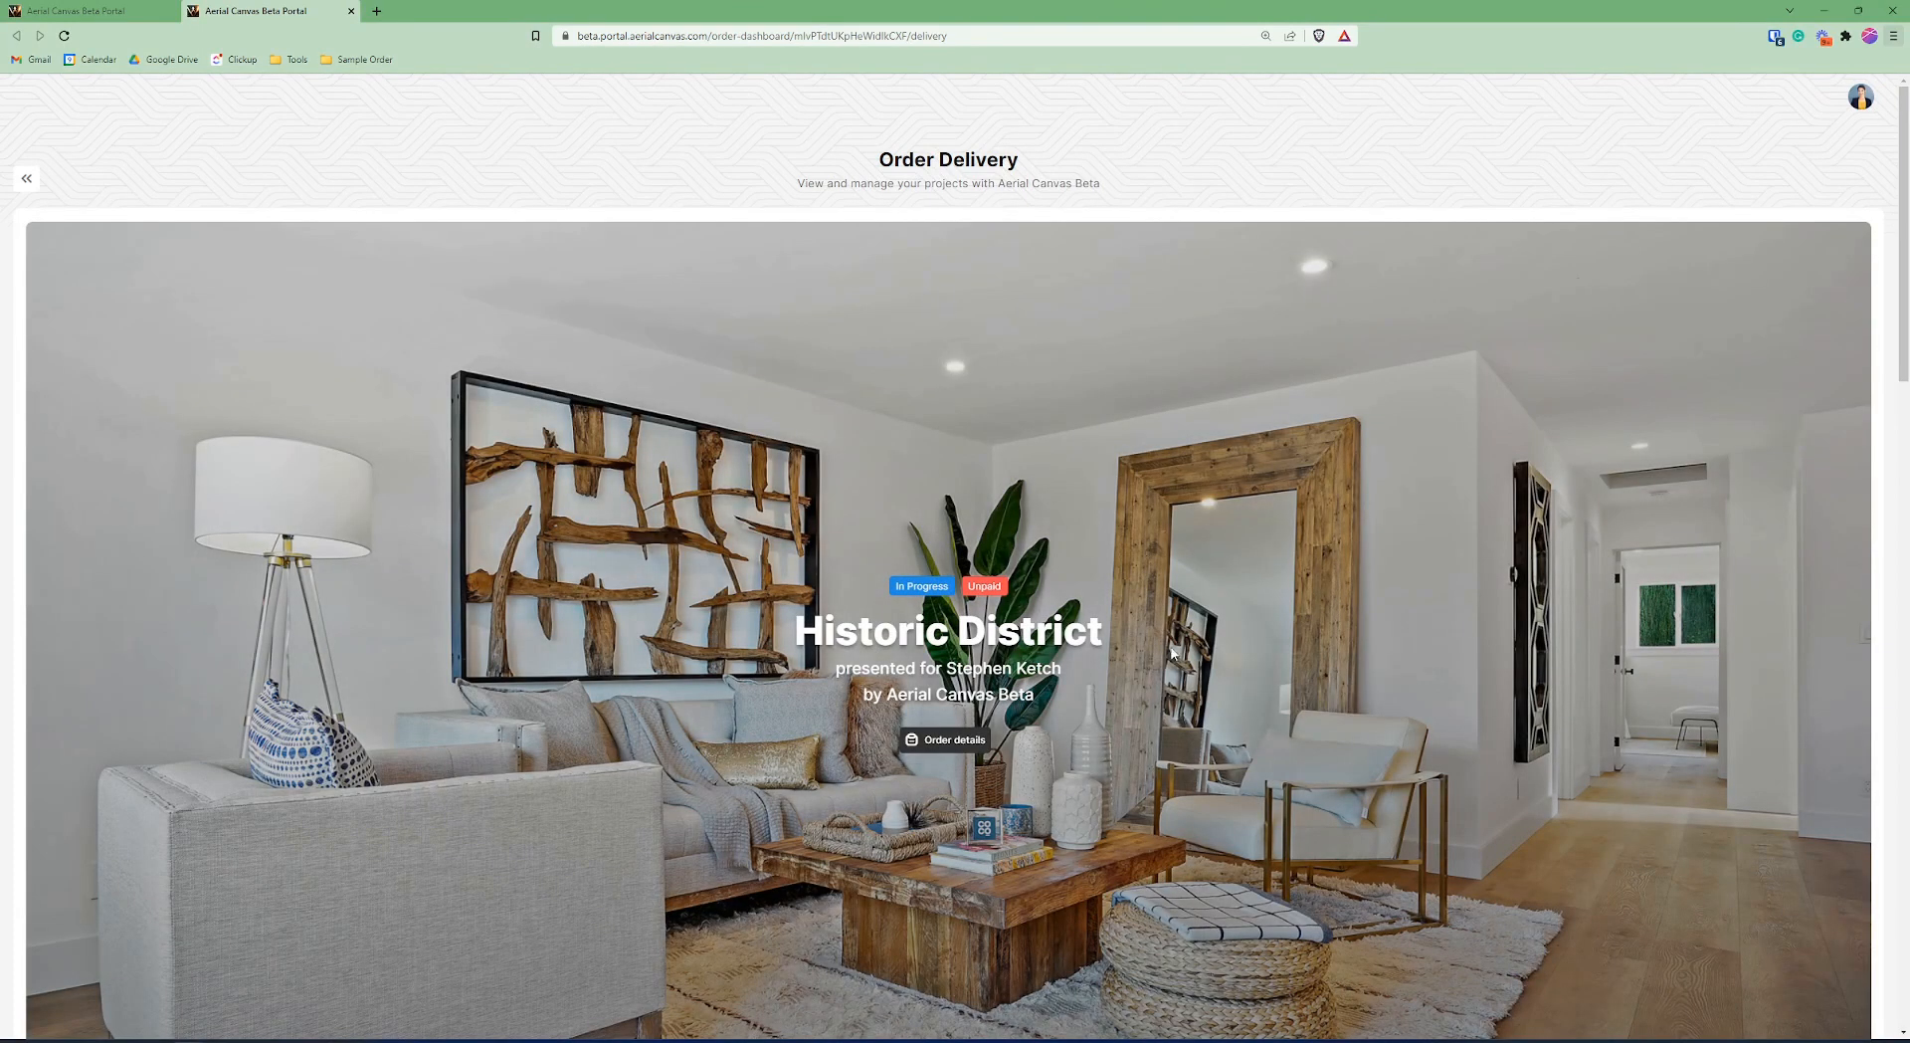
pyautogui.scroll(-15, 1171, 652)
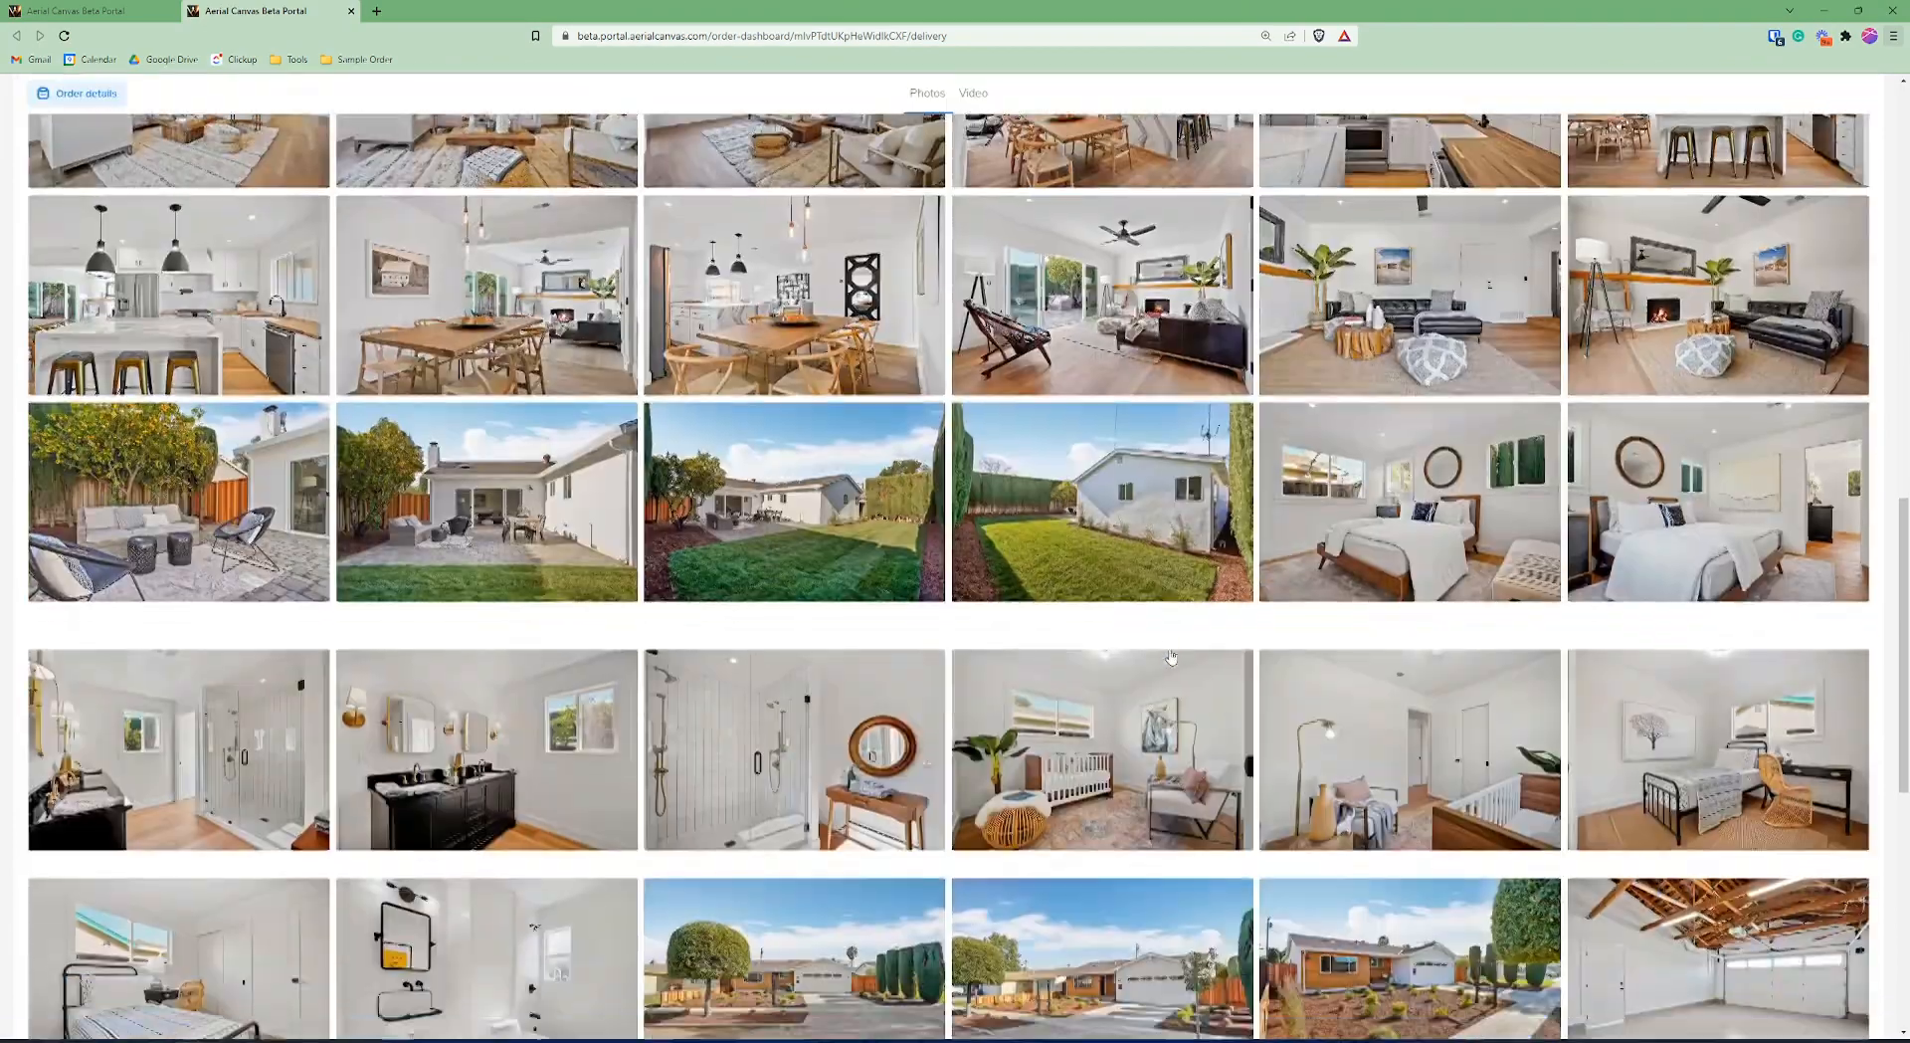
pyautogui.scroll(-8, 1172, 656)
pyautogui.click(955, 680)
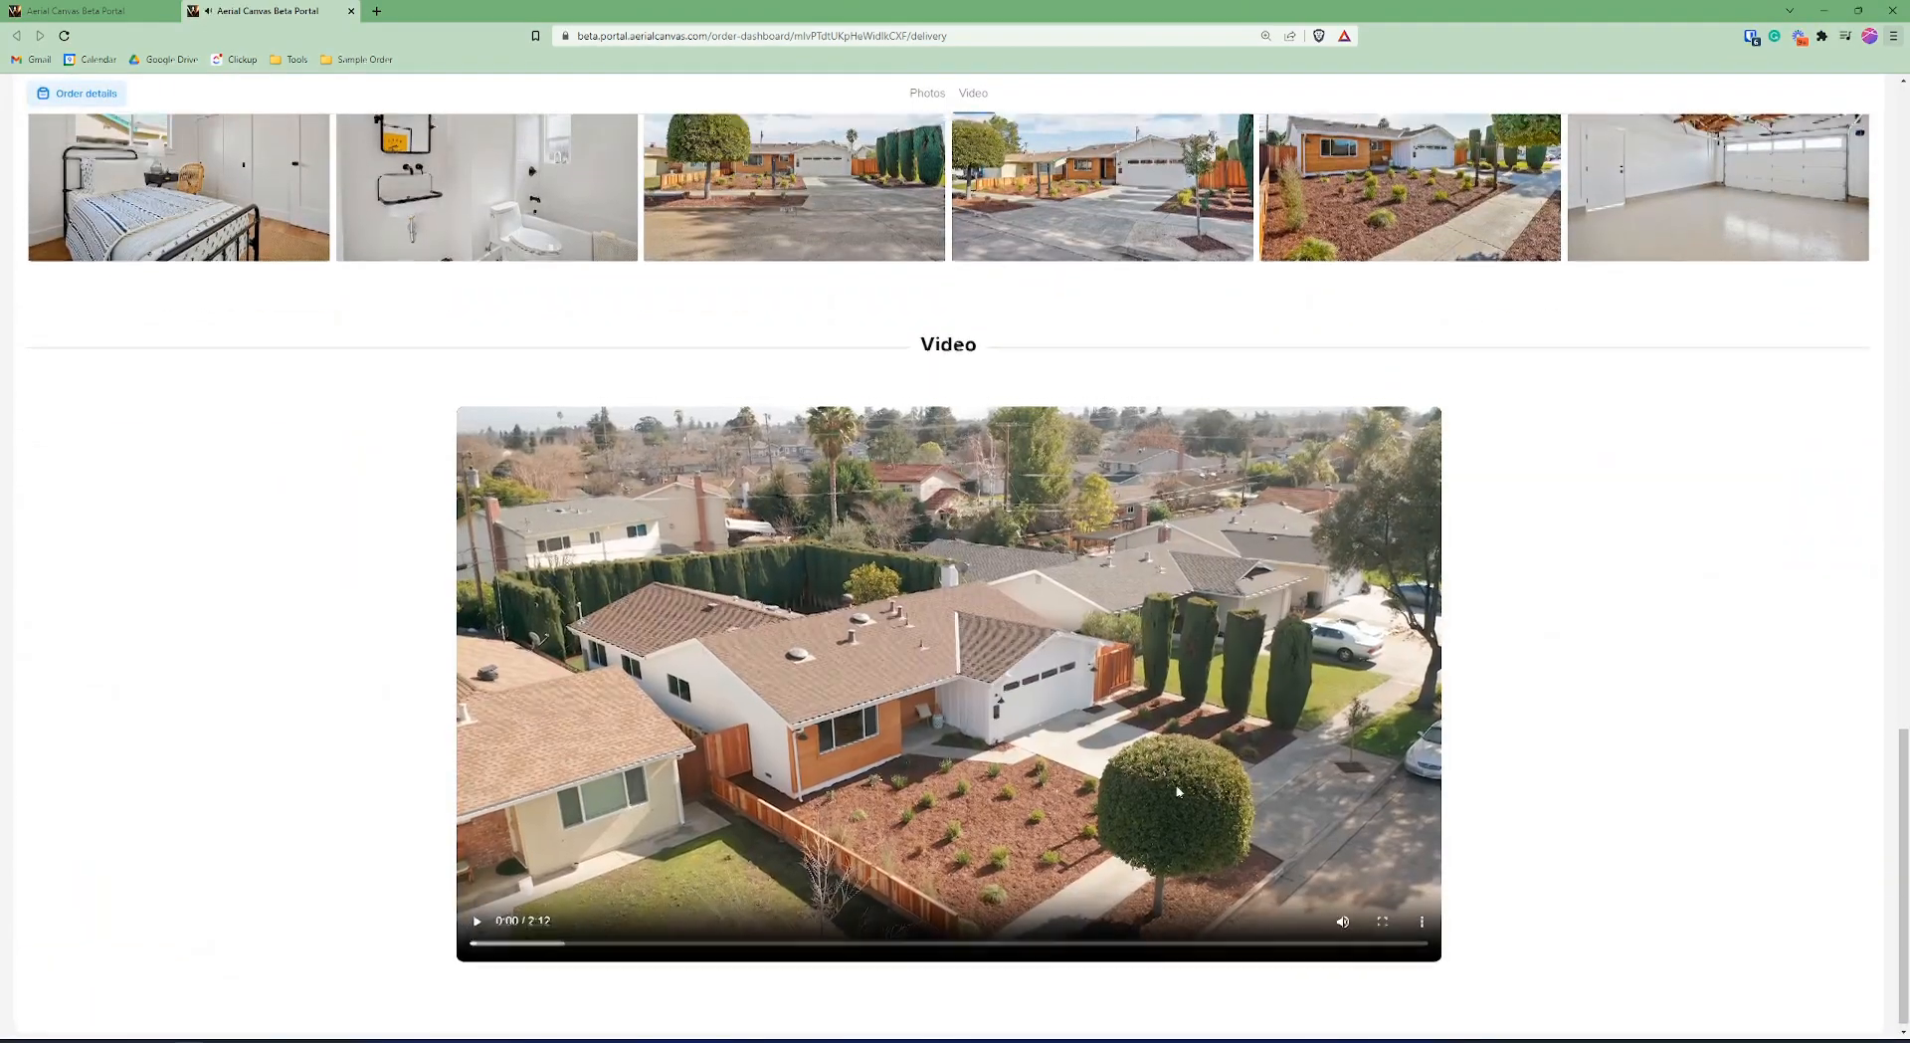
pyautogui.scroll(20, 1177, 791)
pyautogui.scroll(-5, 1030, 725)
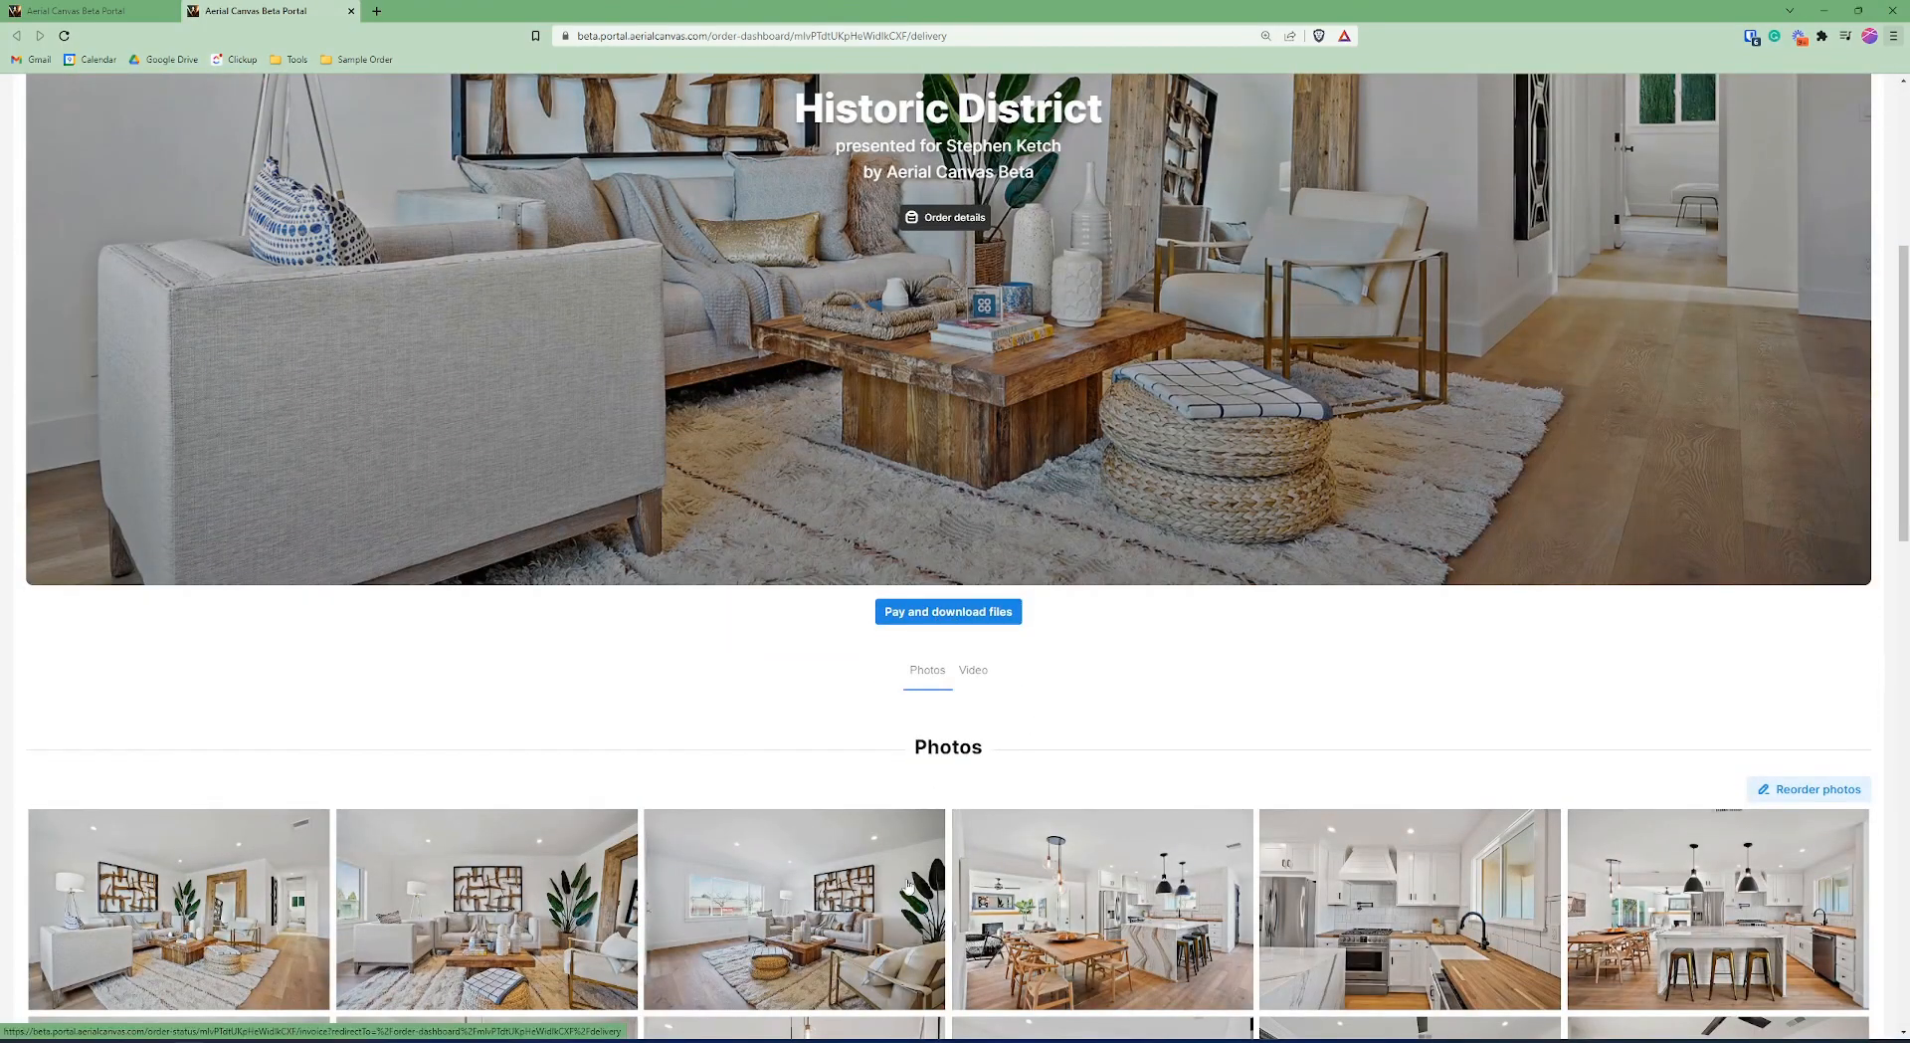
pyautogui.scroll(5, 907, 883)
# Return to the orders list, close the delivery page and set the Historic District order's status to Completed.
pyautogui.click(100, 11)
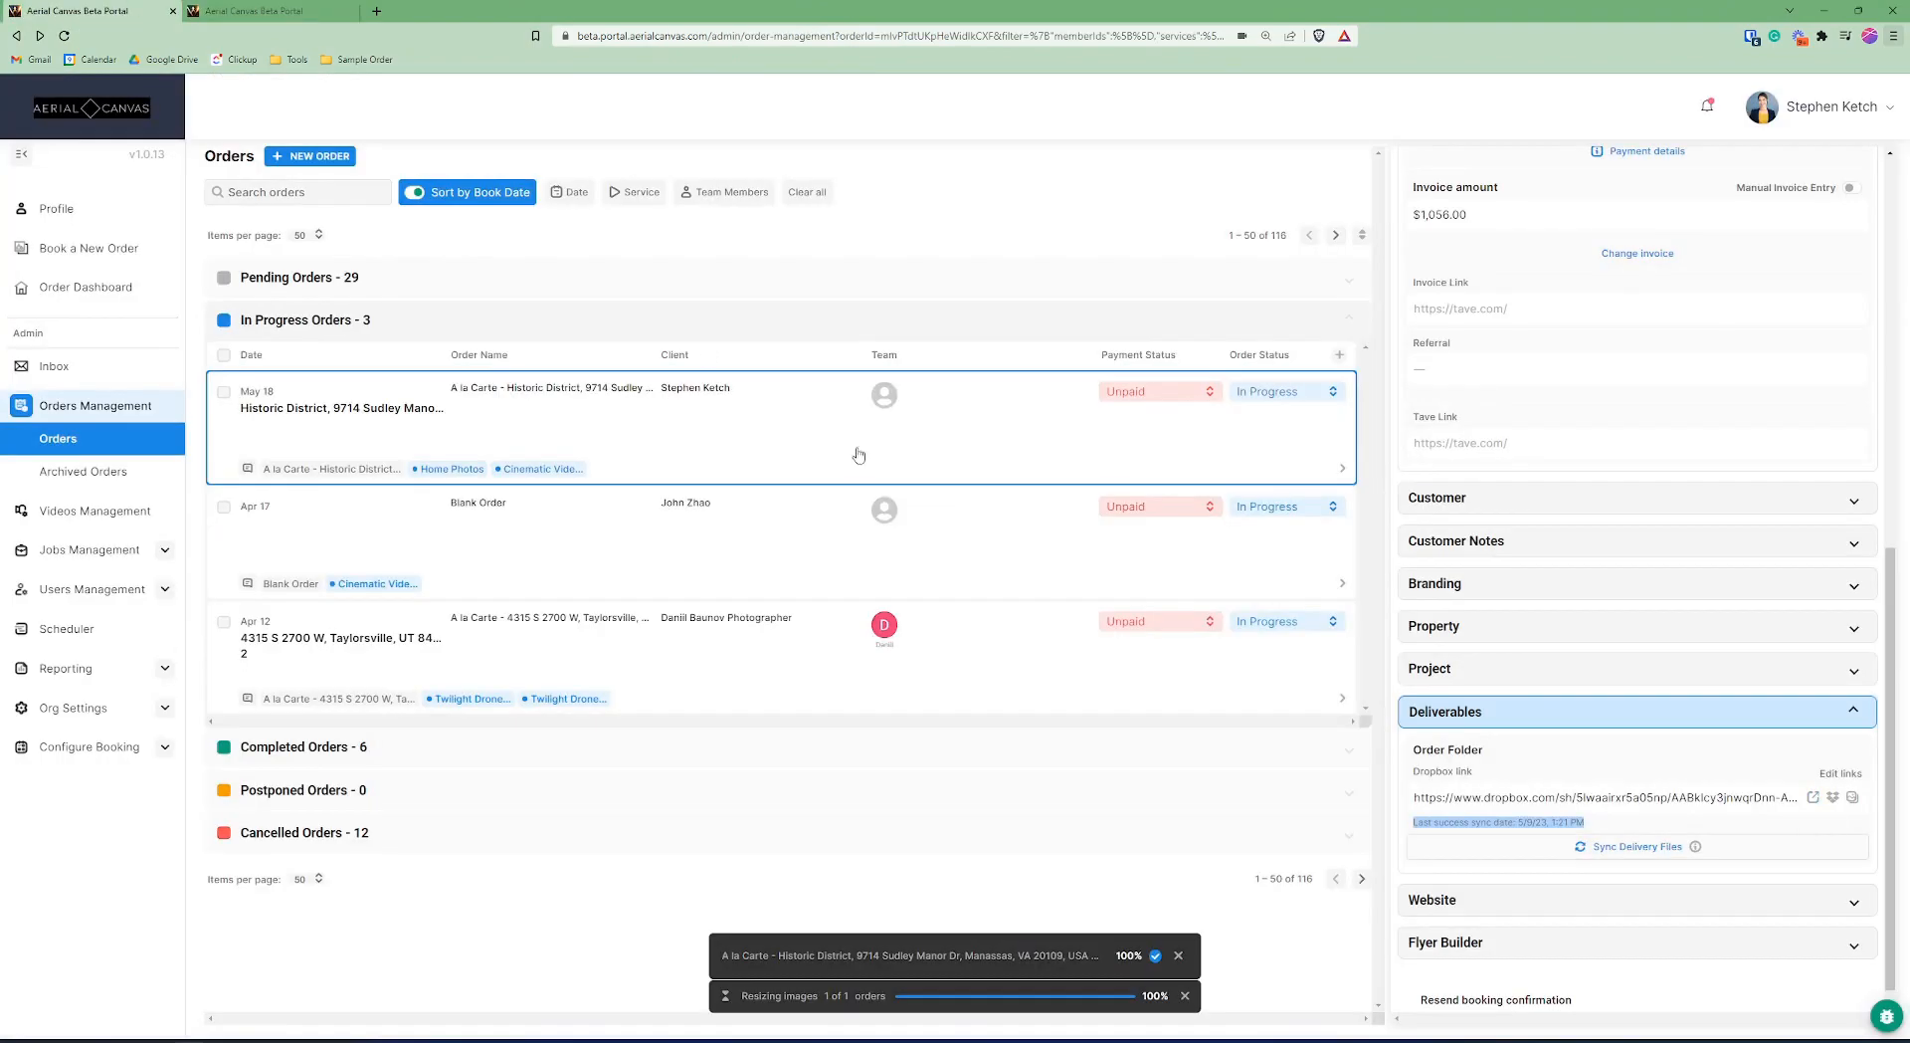
pyautogui.click(1184, 996)
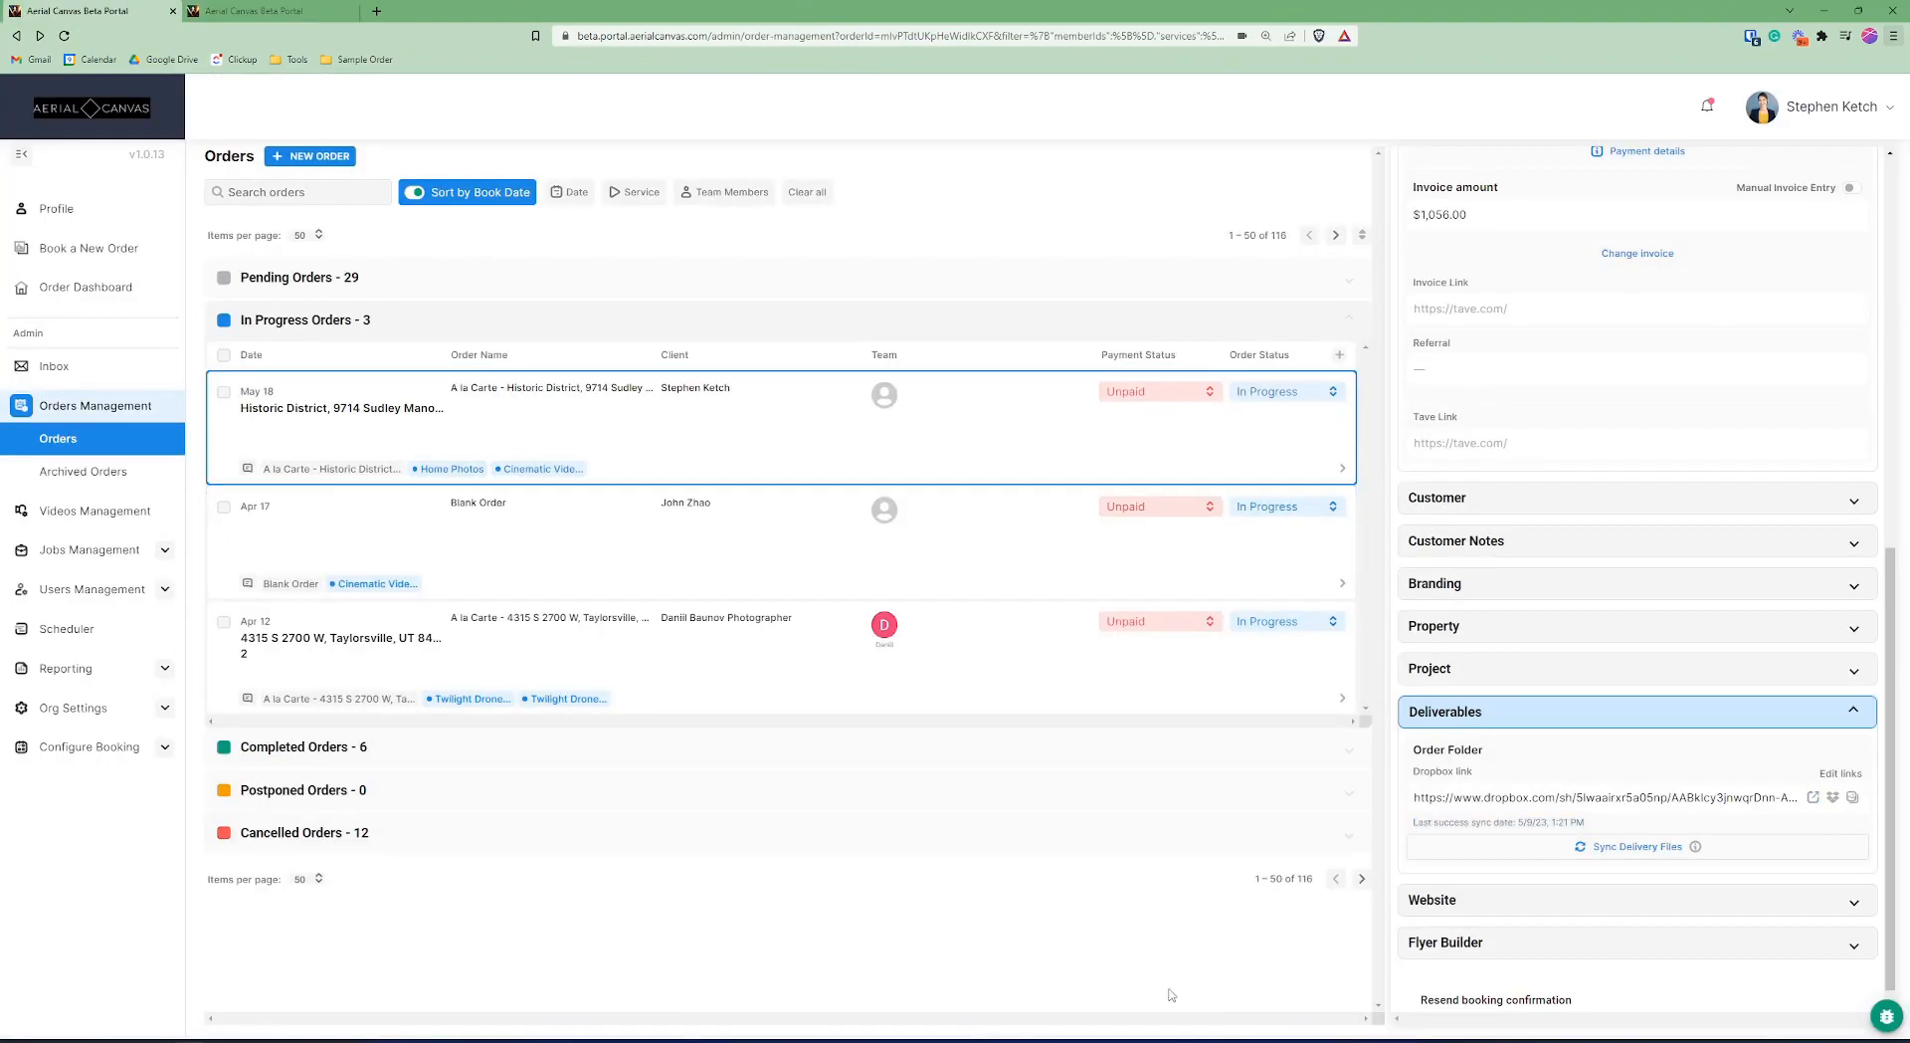
pyautogui.middleClick(236, 8)
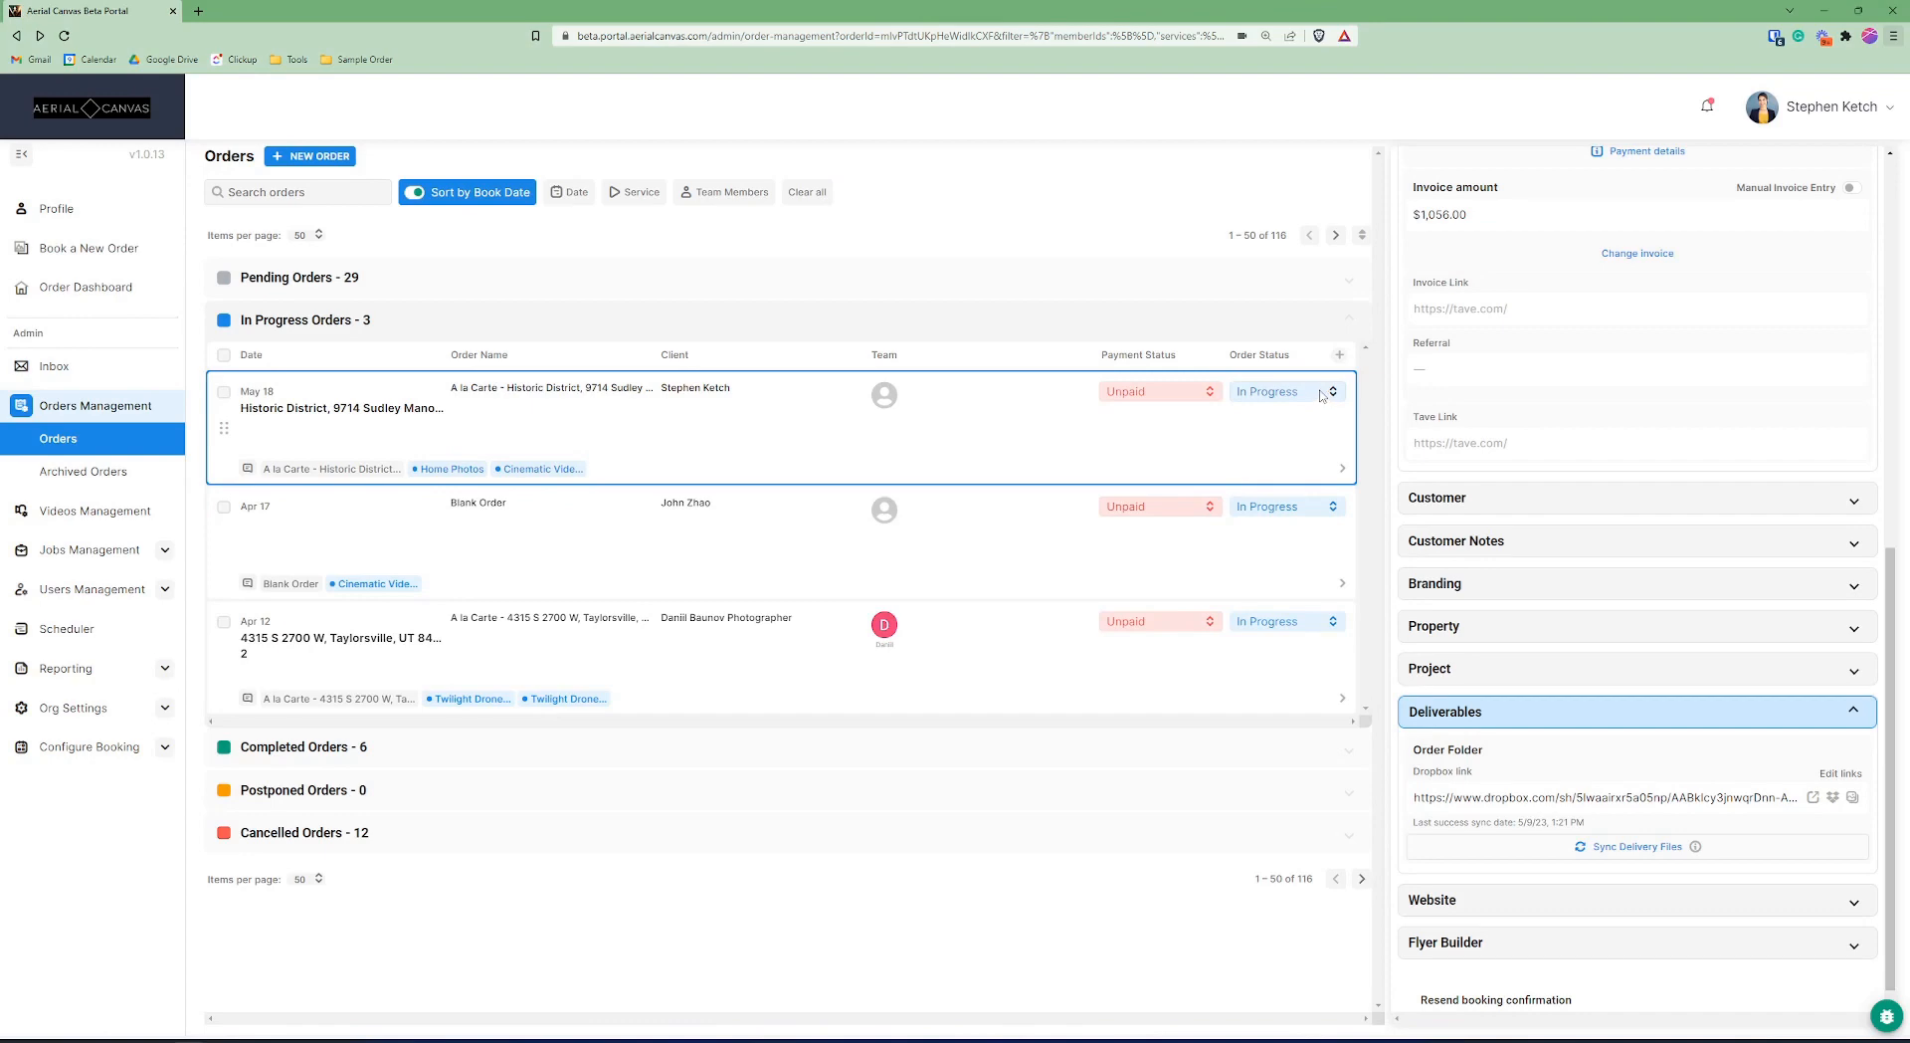
pyautogui.click(1305, 396)
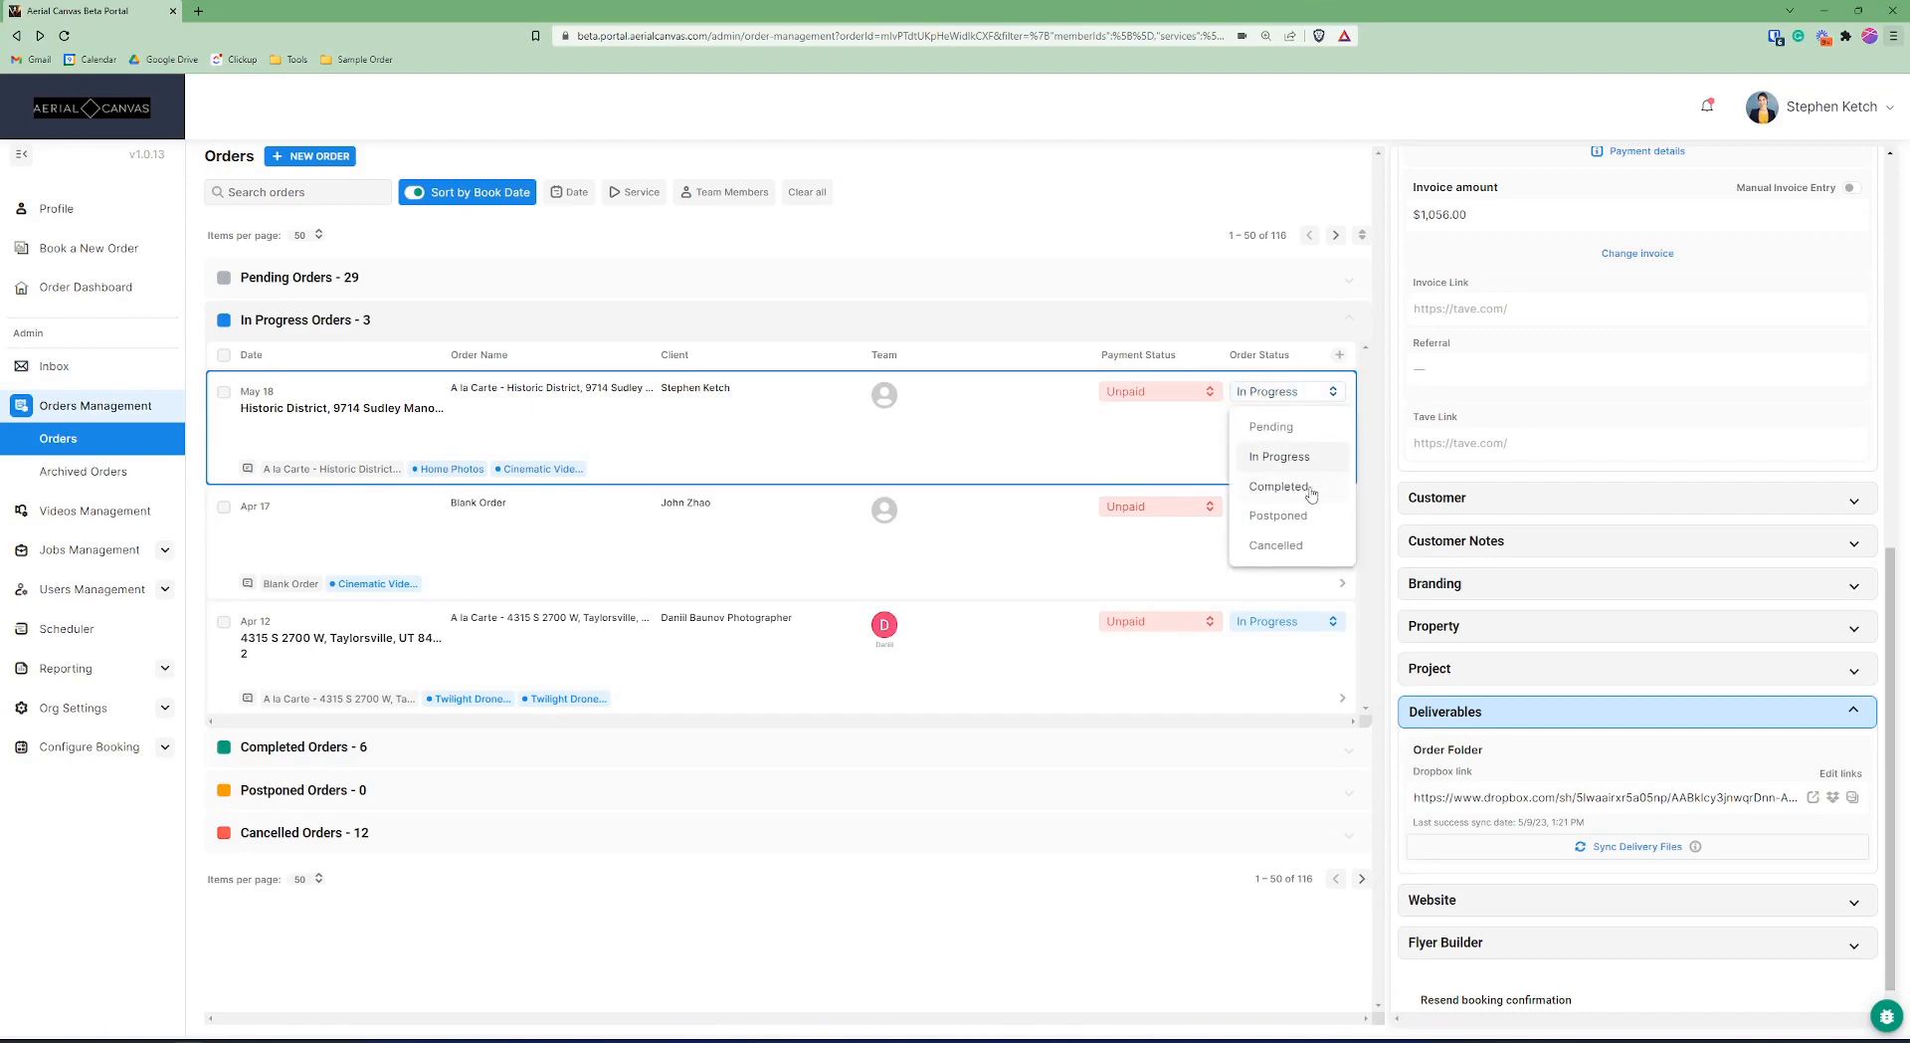
pyautogui.click(1311, 489)
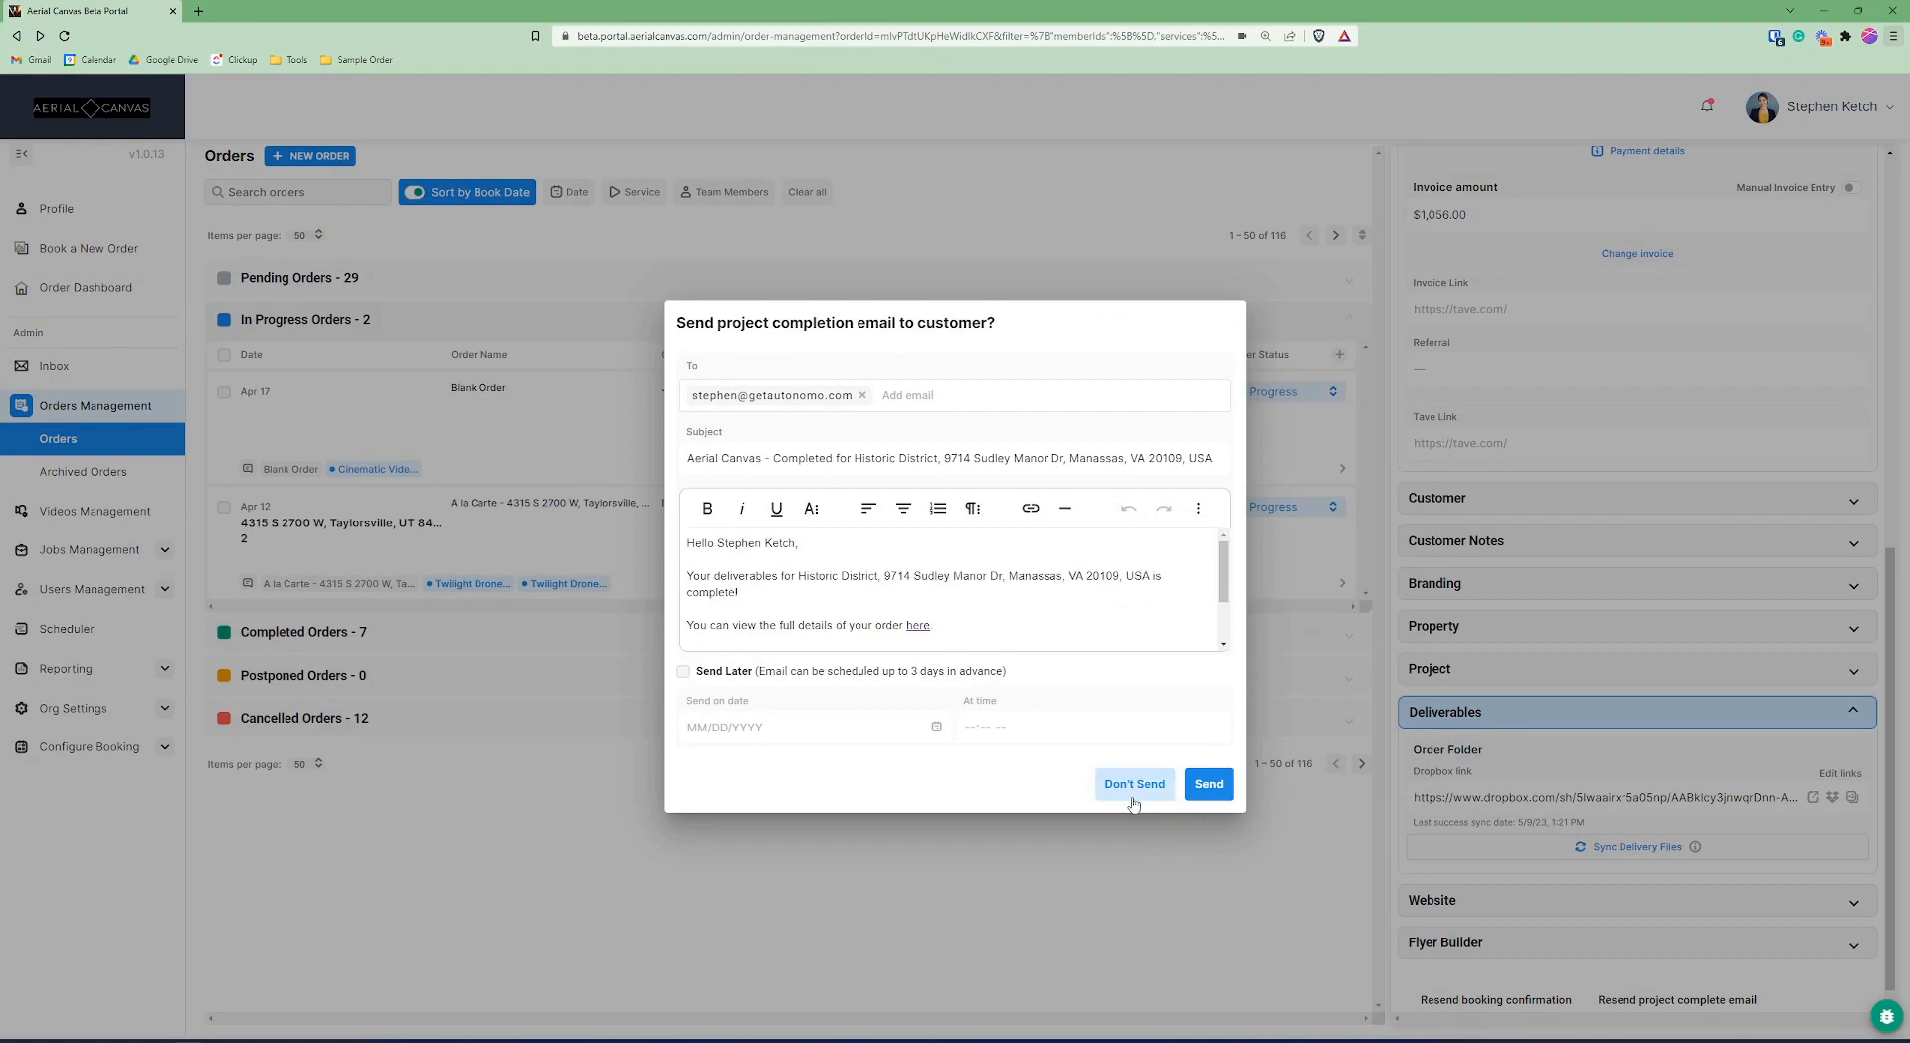
# Review the project completion email's subject, recipient and message fields.
pyautogui.click(987, 457)
pyautogui.hotkey('ctrl', 'a')
pyautogui.click(955, 595)
pyautogui.click(877, 398)
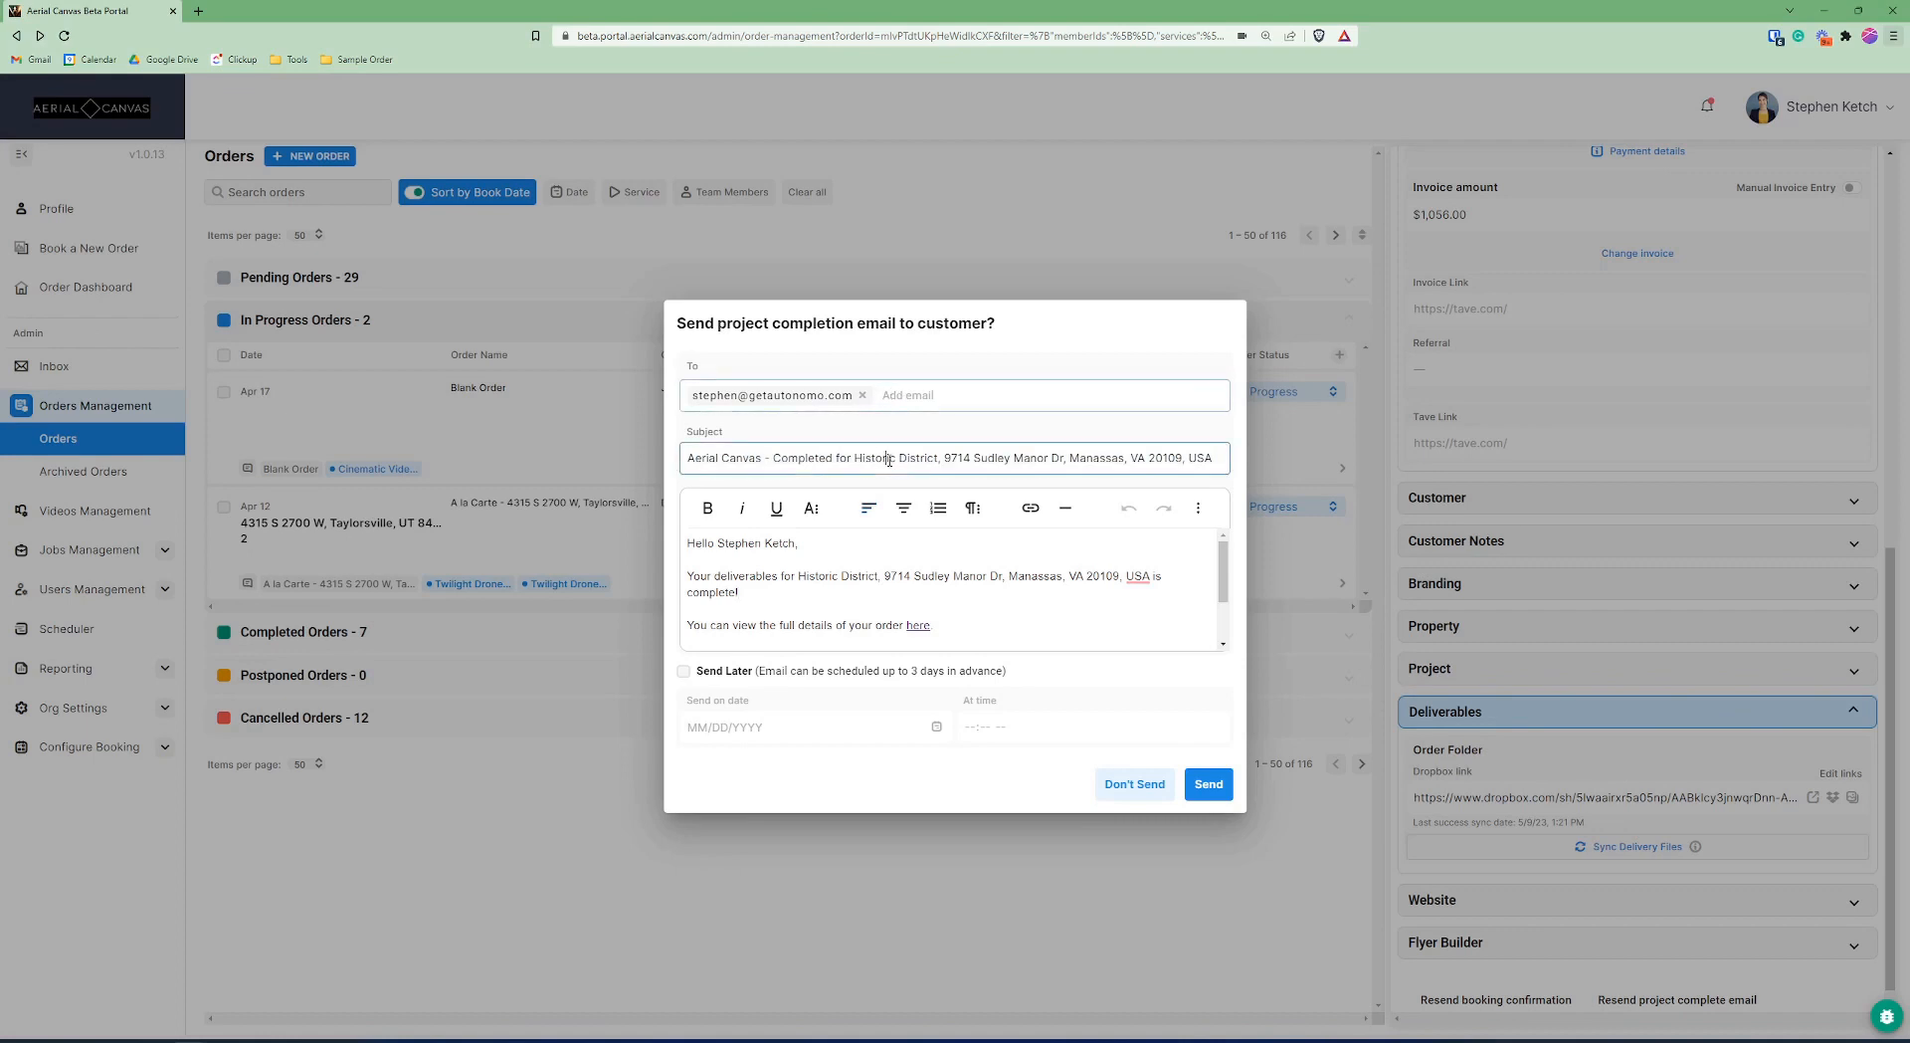
pyautogui.click(841, 558)
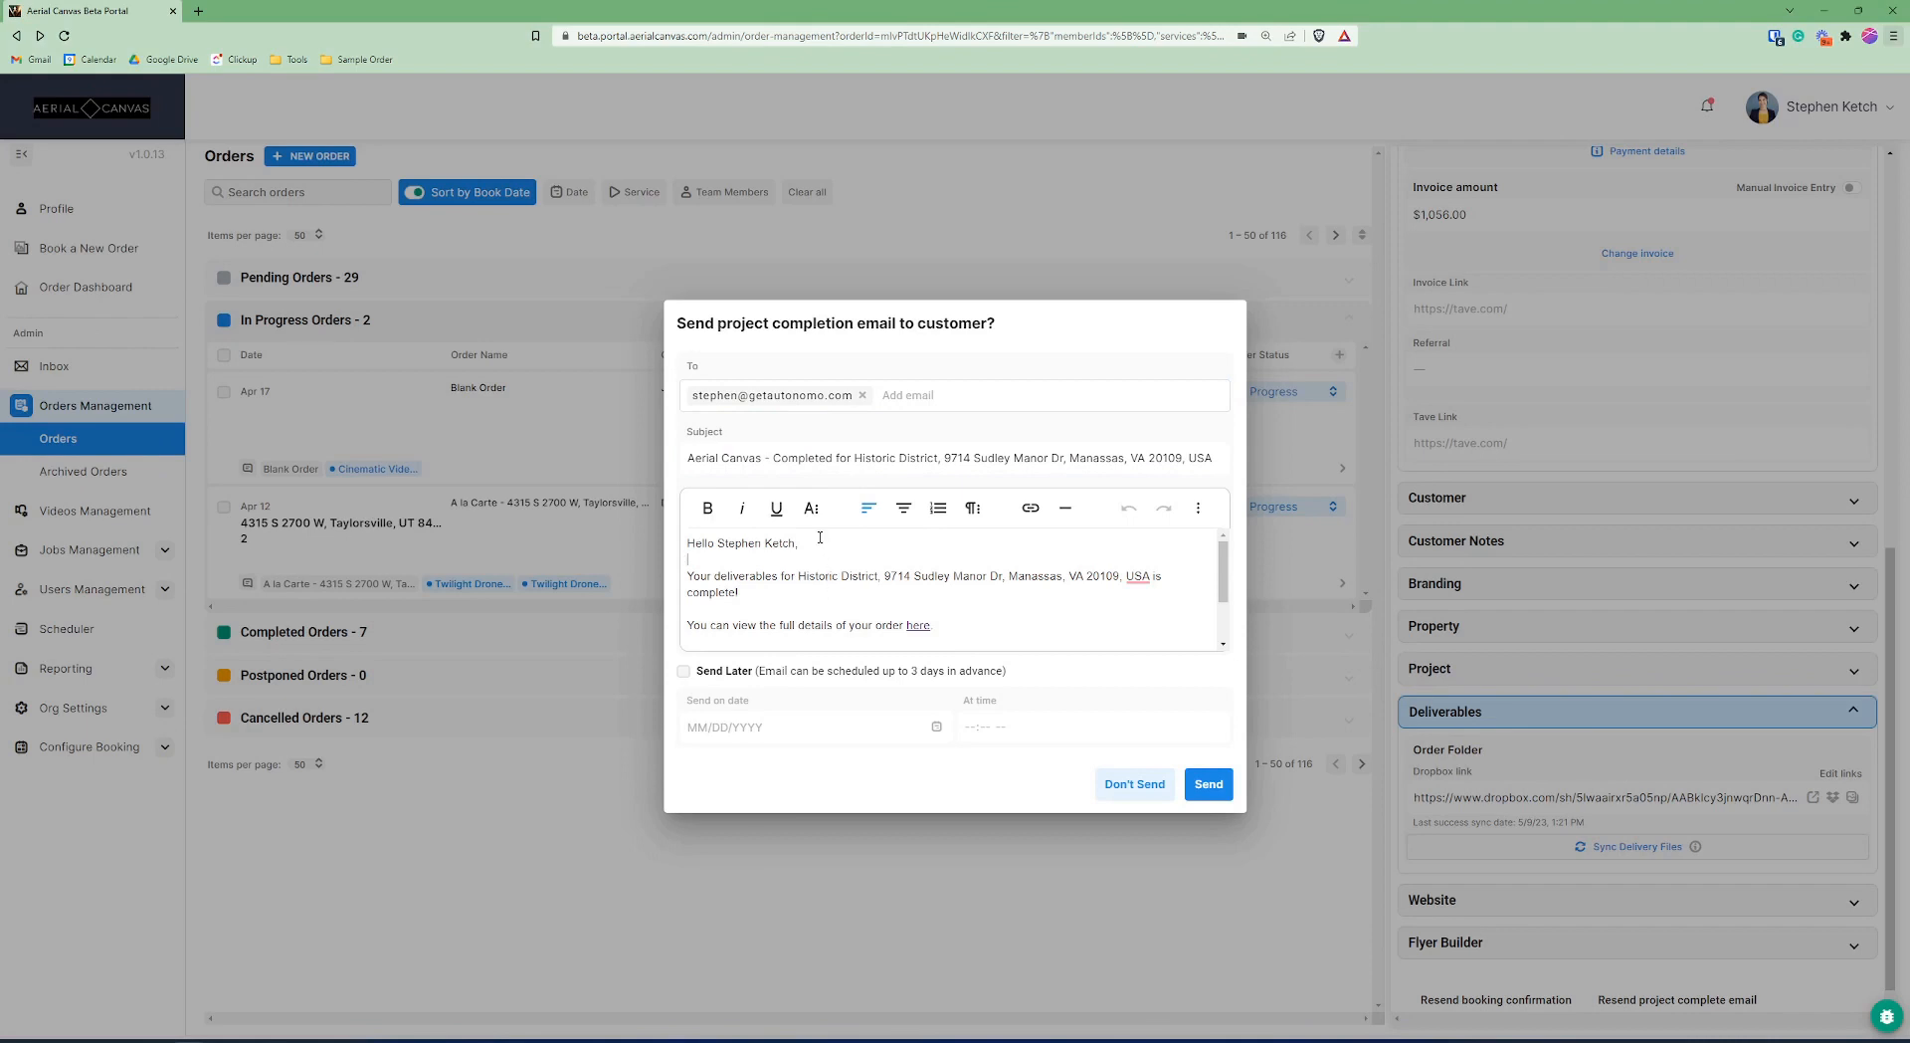
# Try scheduling the project completion email with Send Later for 5/10/2023 and switch the scheduling off again.
pyautogui.click(728, 670)
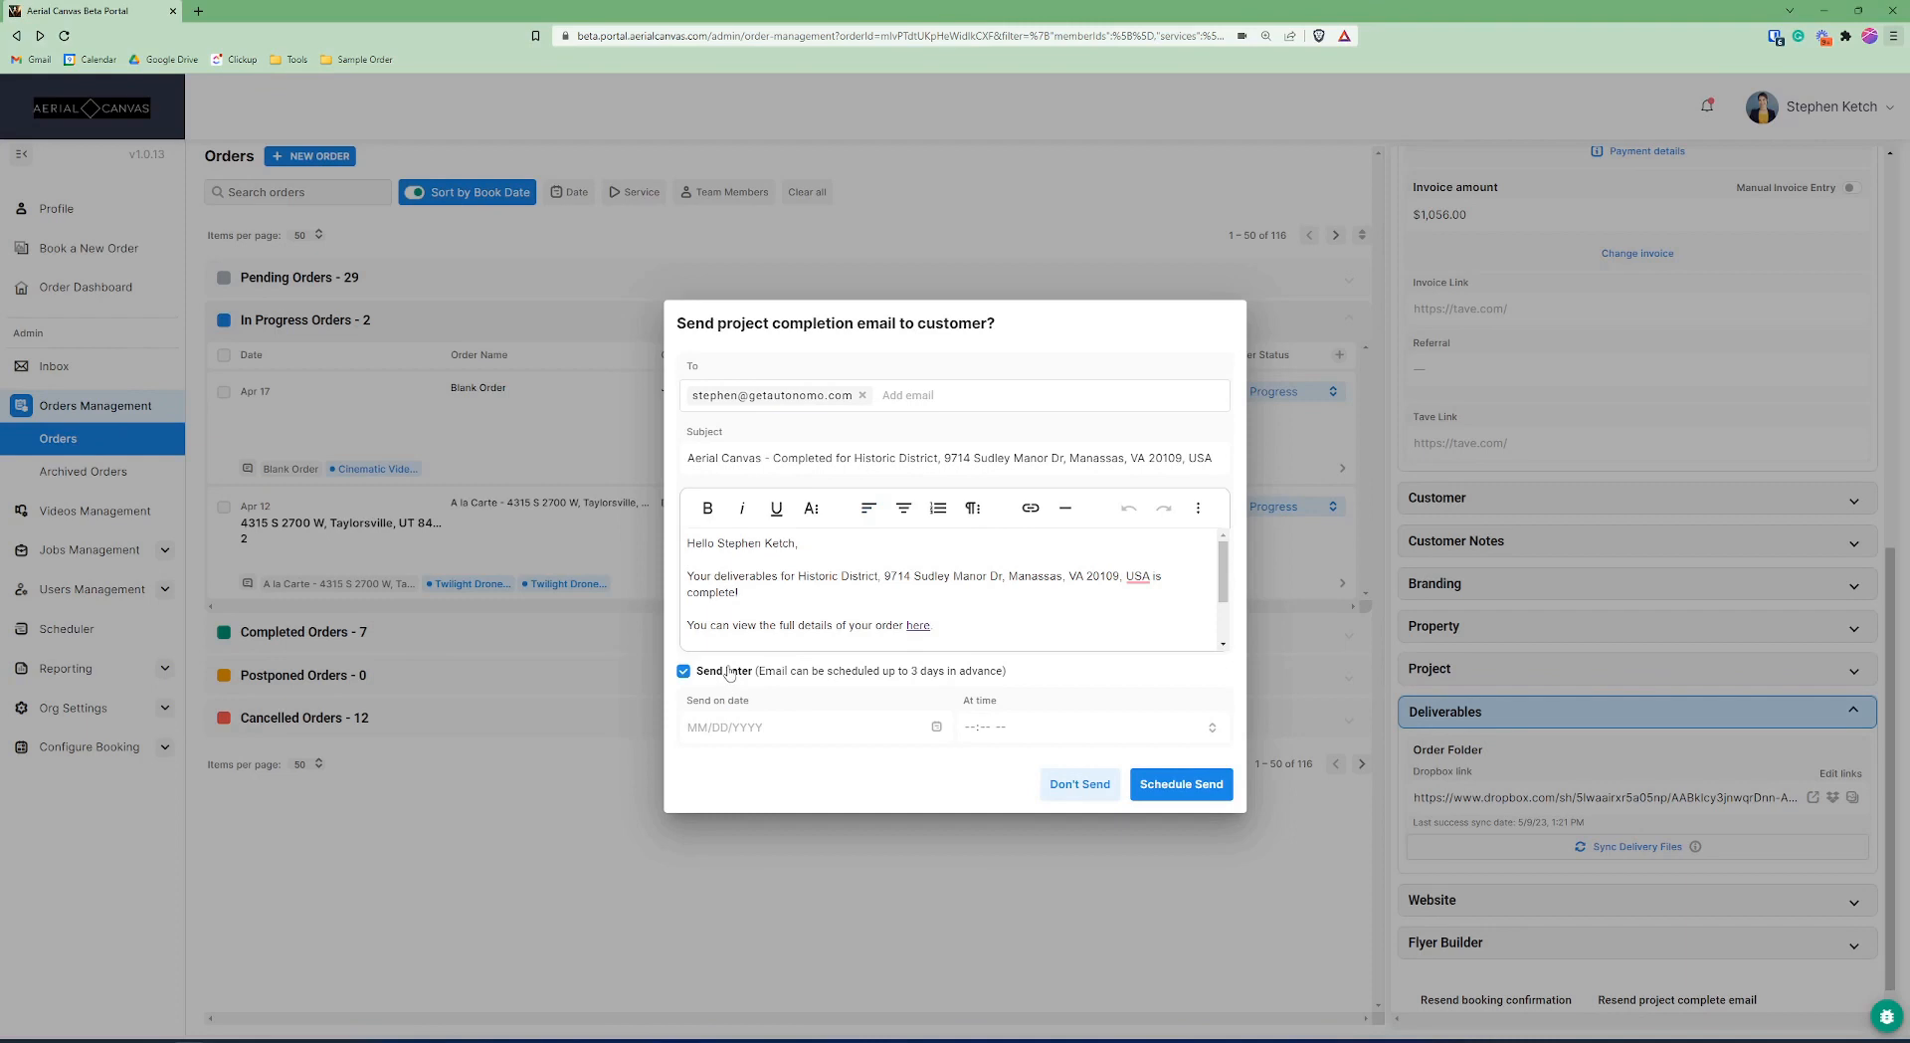
pyautogui.click(728, 724)
pyautogui.click(941, 733)
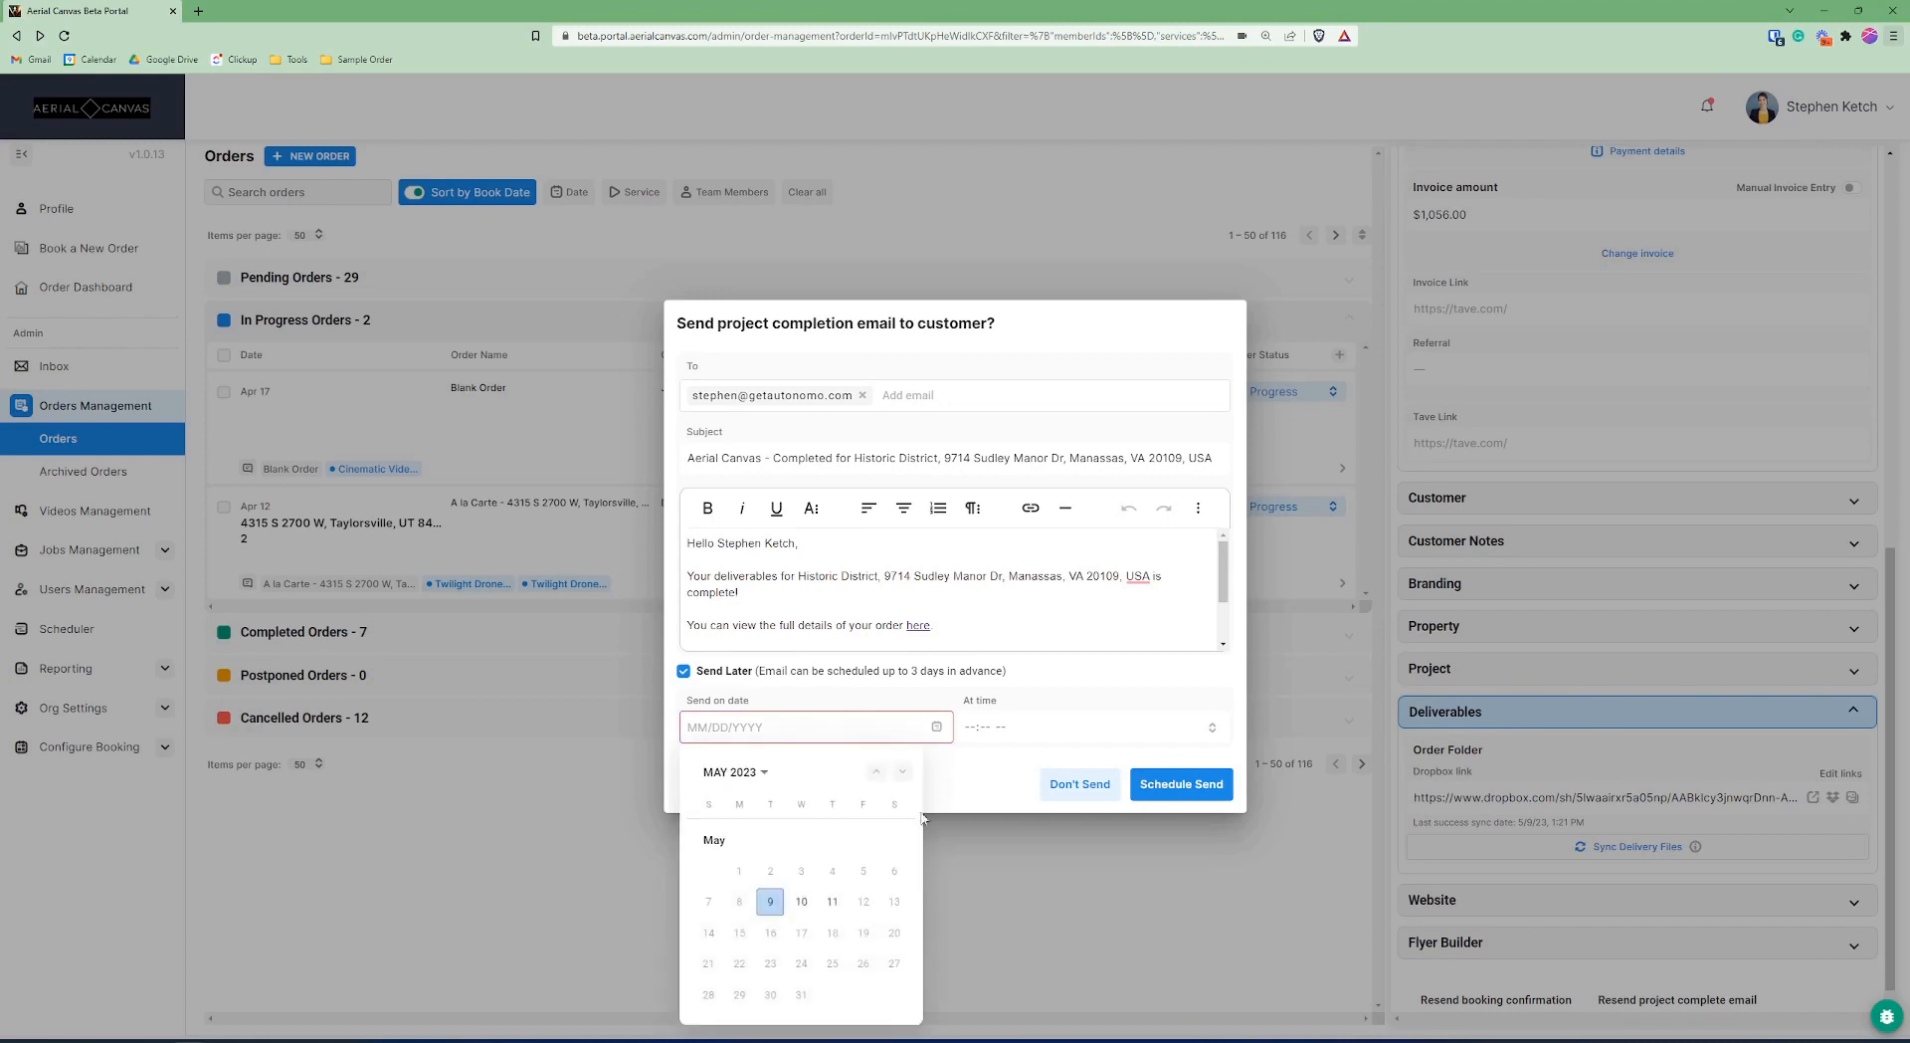
pyautogui.click(804, 909)
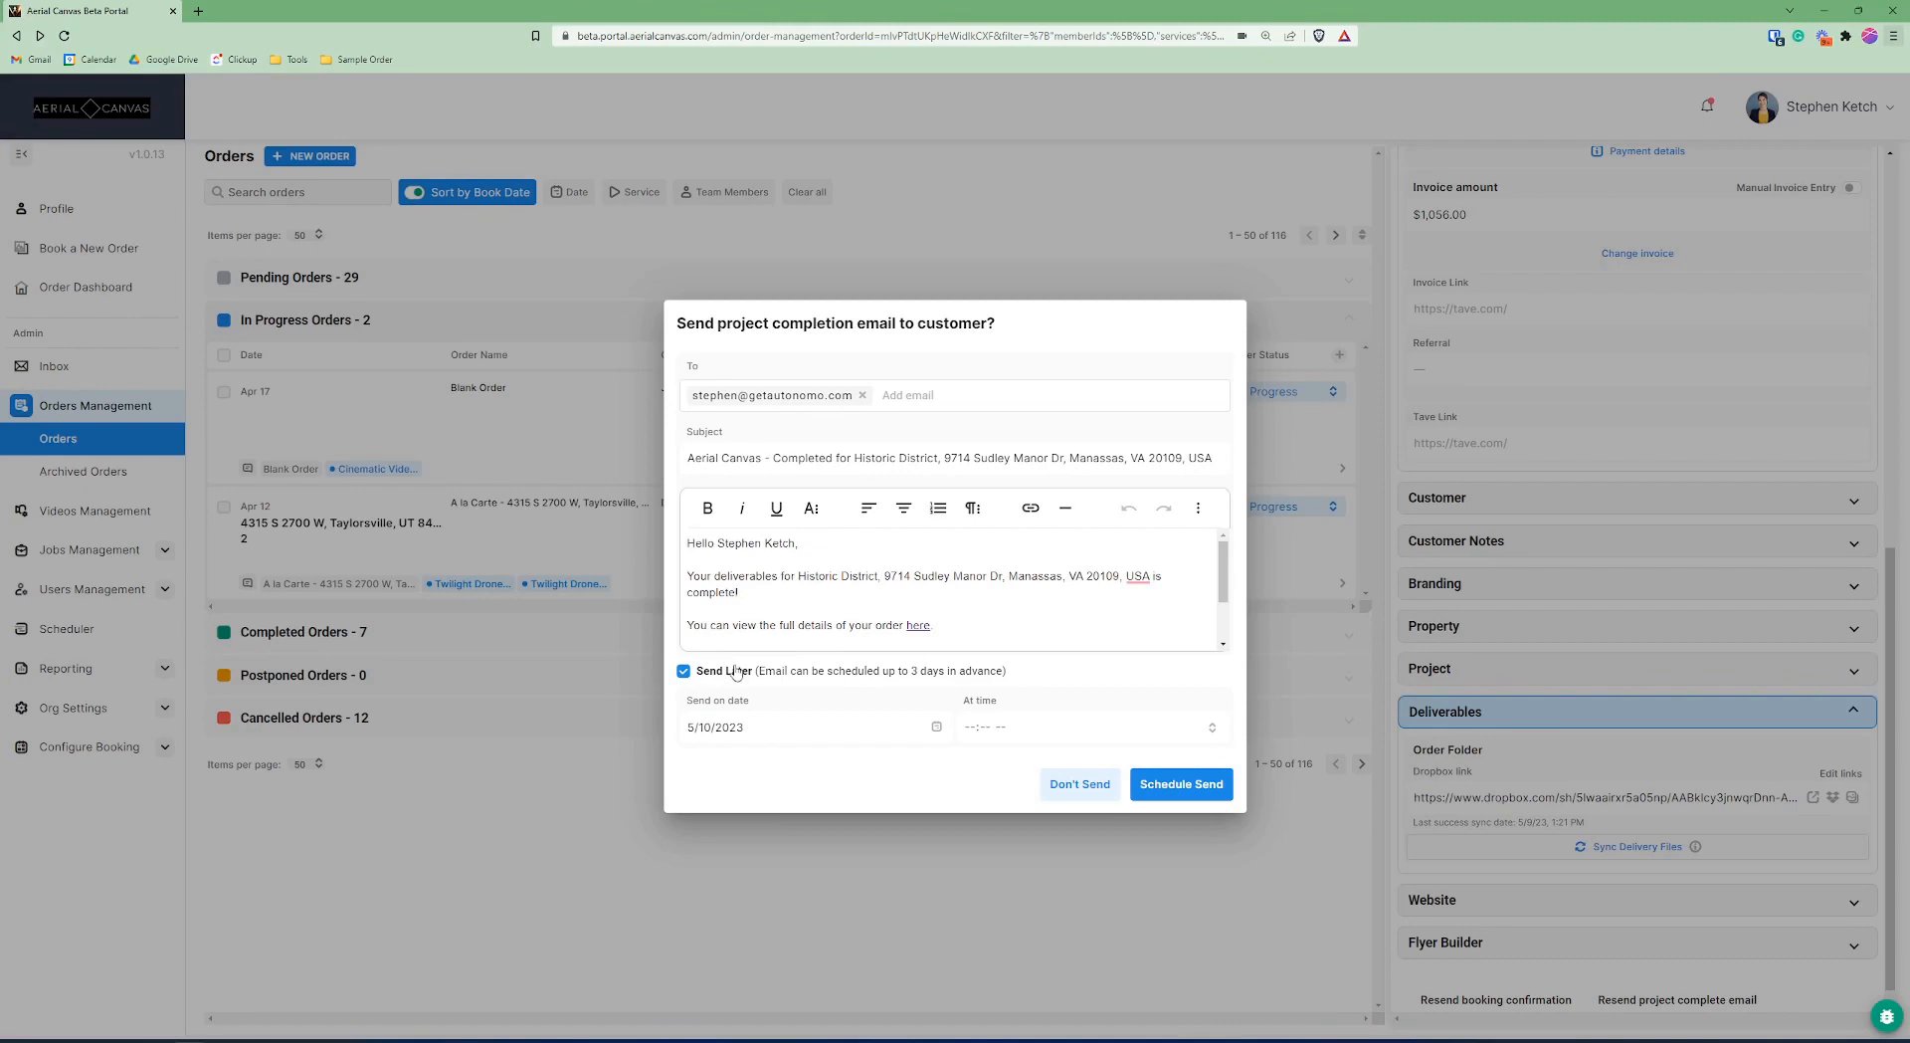
pyautogui.click(737, 672)
# Send the project completion email to the customer immediately and expand the Completed Orders group.
pyautogui.click(1208, 784)
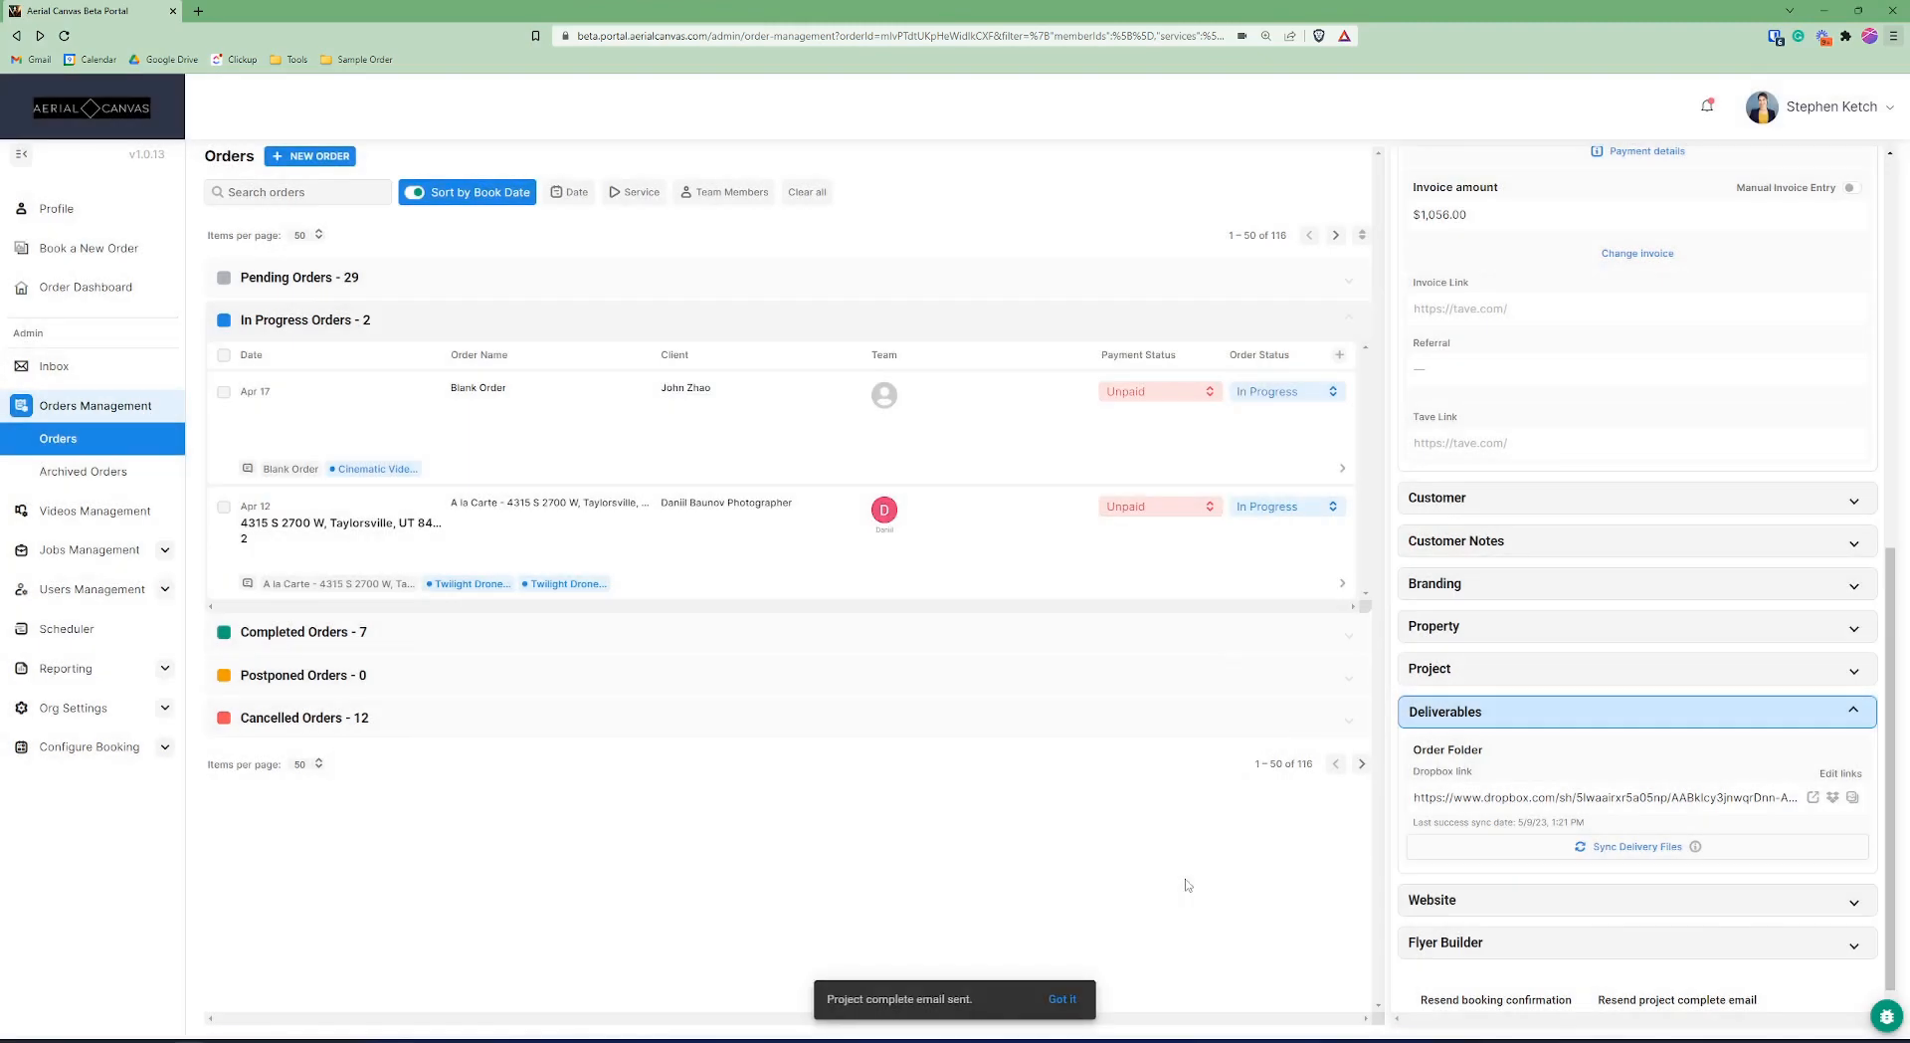
pyautogui.click(864, 636)
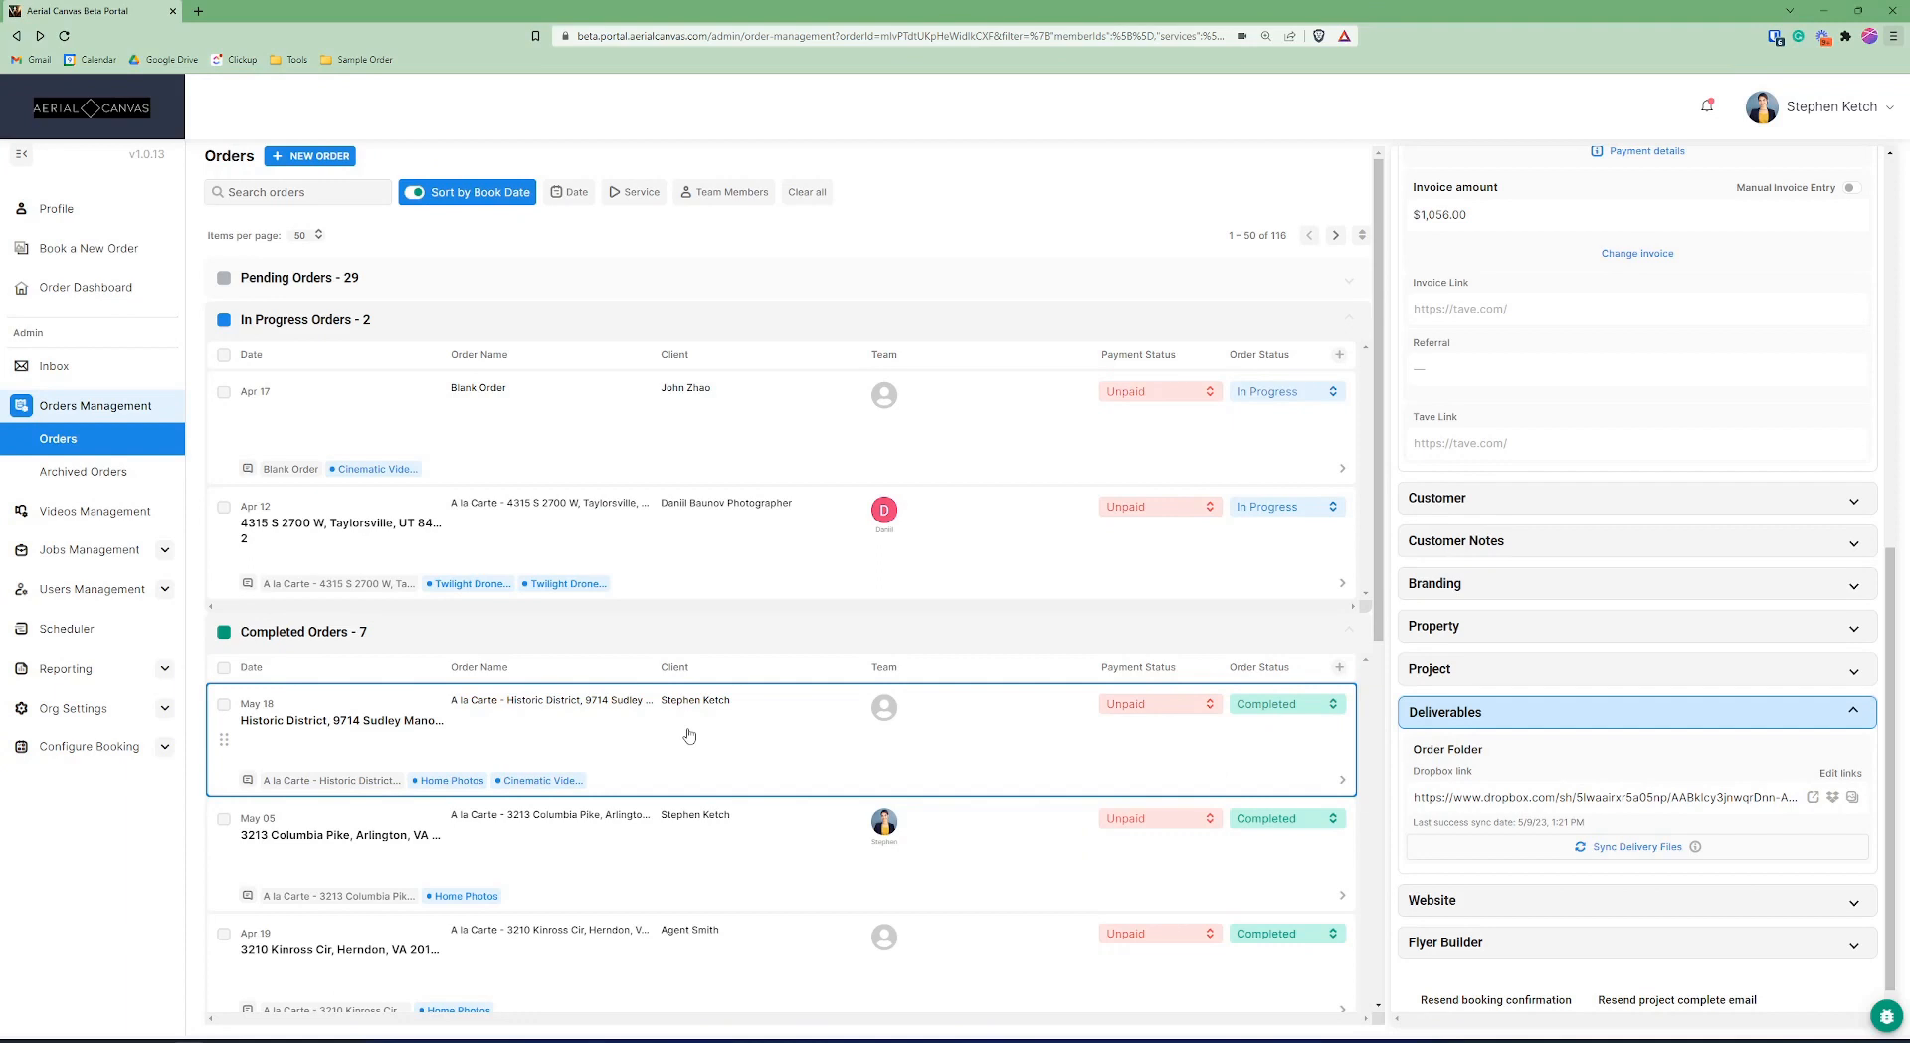
# Open the completed Historic District order's delivery page and examine its title, presenter lines and payment and download option.
pyautogui.click(1813, 797)
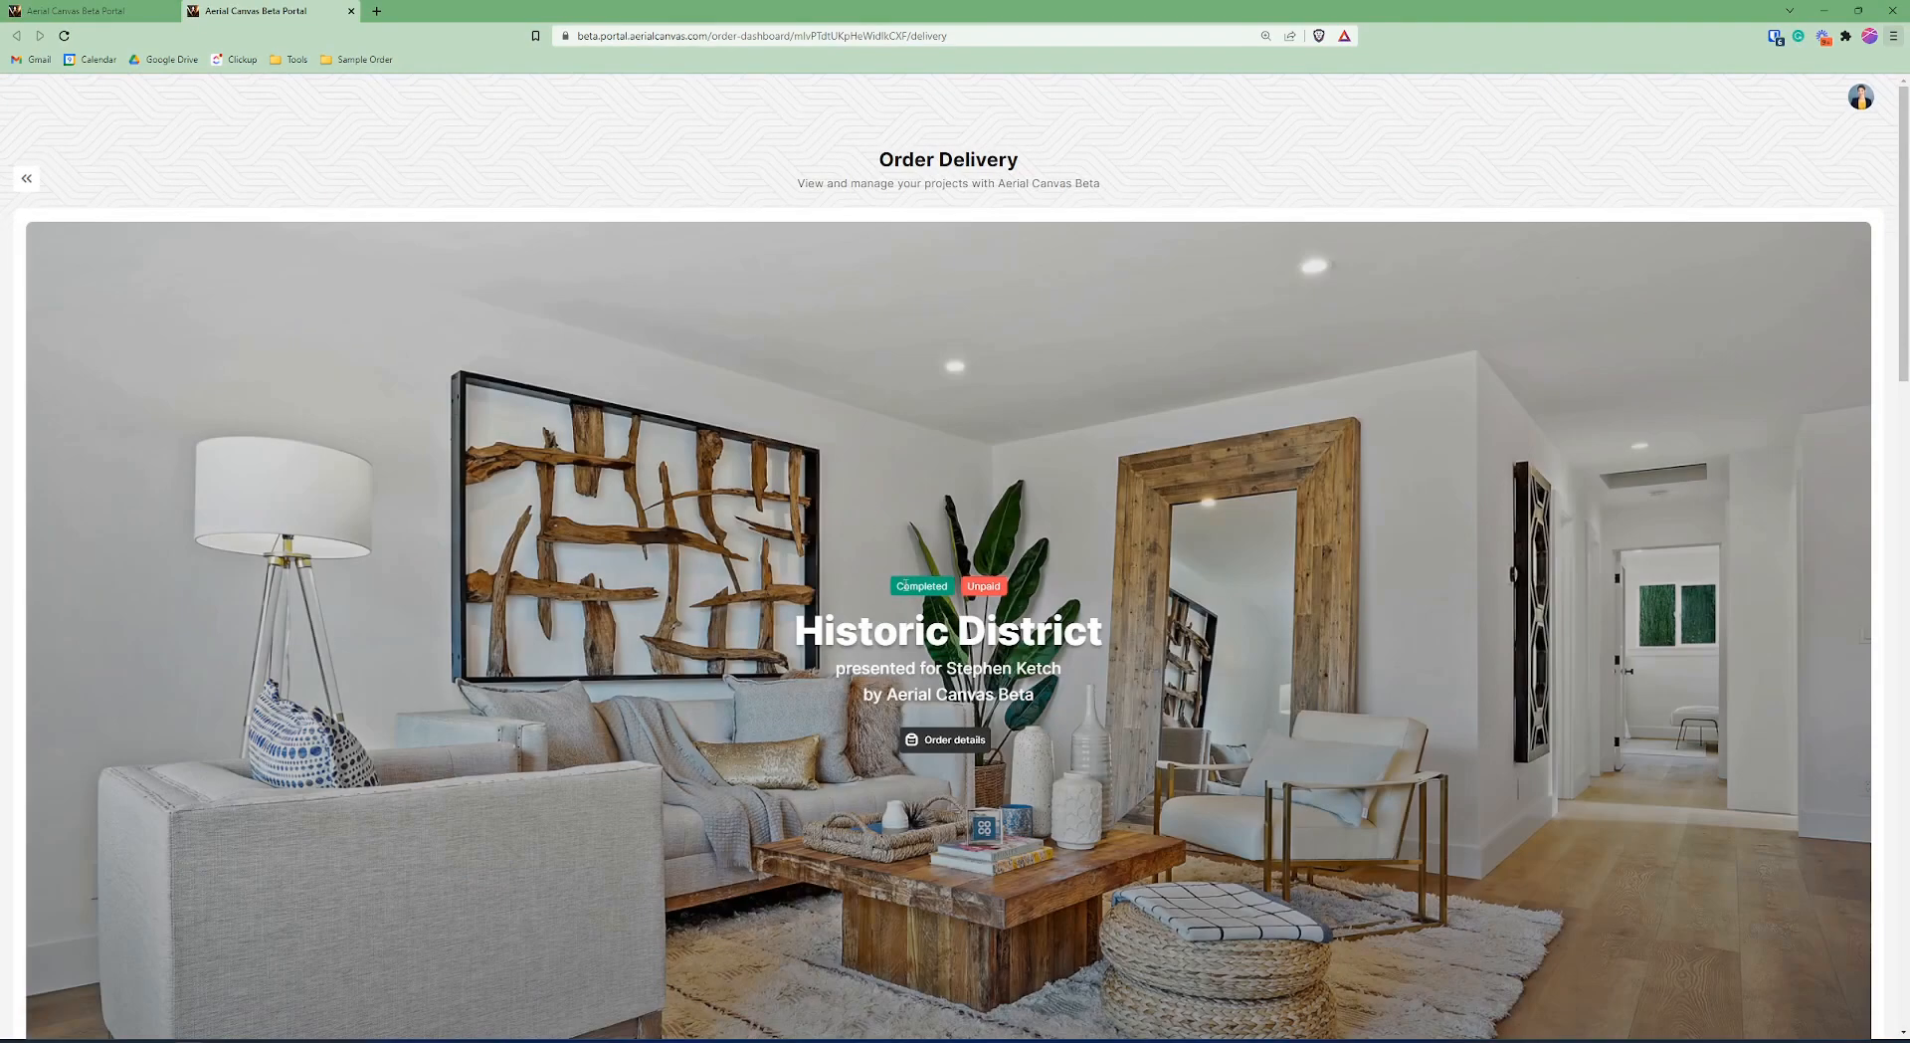
pyautogui.moveTo(824, 629); pyautogui.dragTo(1100, 639)
pyautogui.scroll(-2, 938, 609)
pyautogui.moveTo(800, 496); pyautogui.dragTo(940, 557)
pyautogui.scroll(-3, 940, 557)
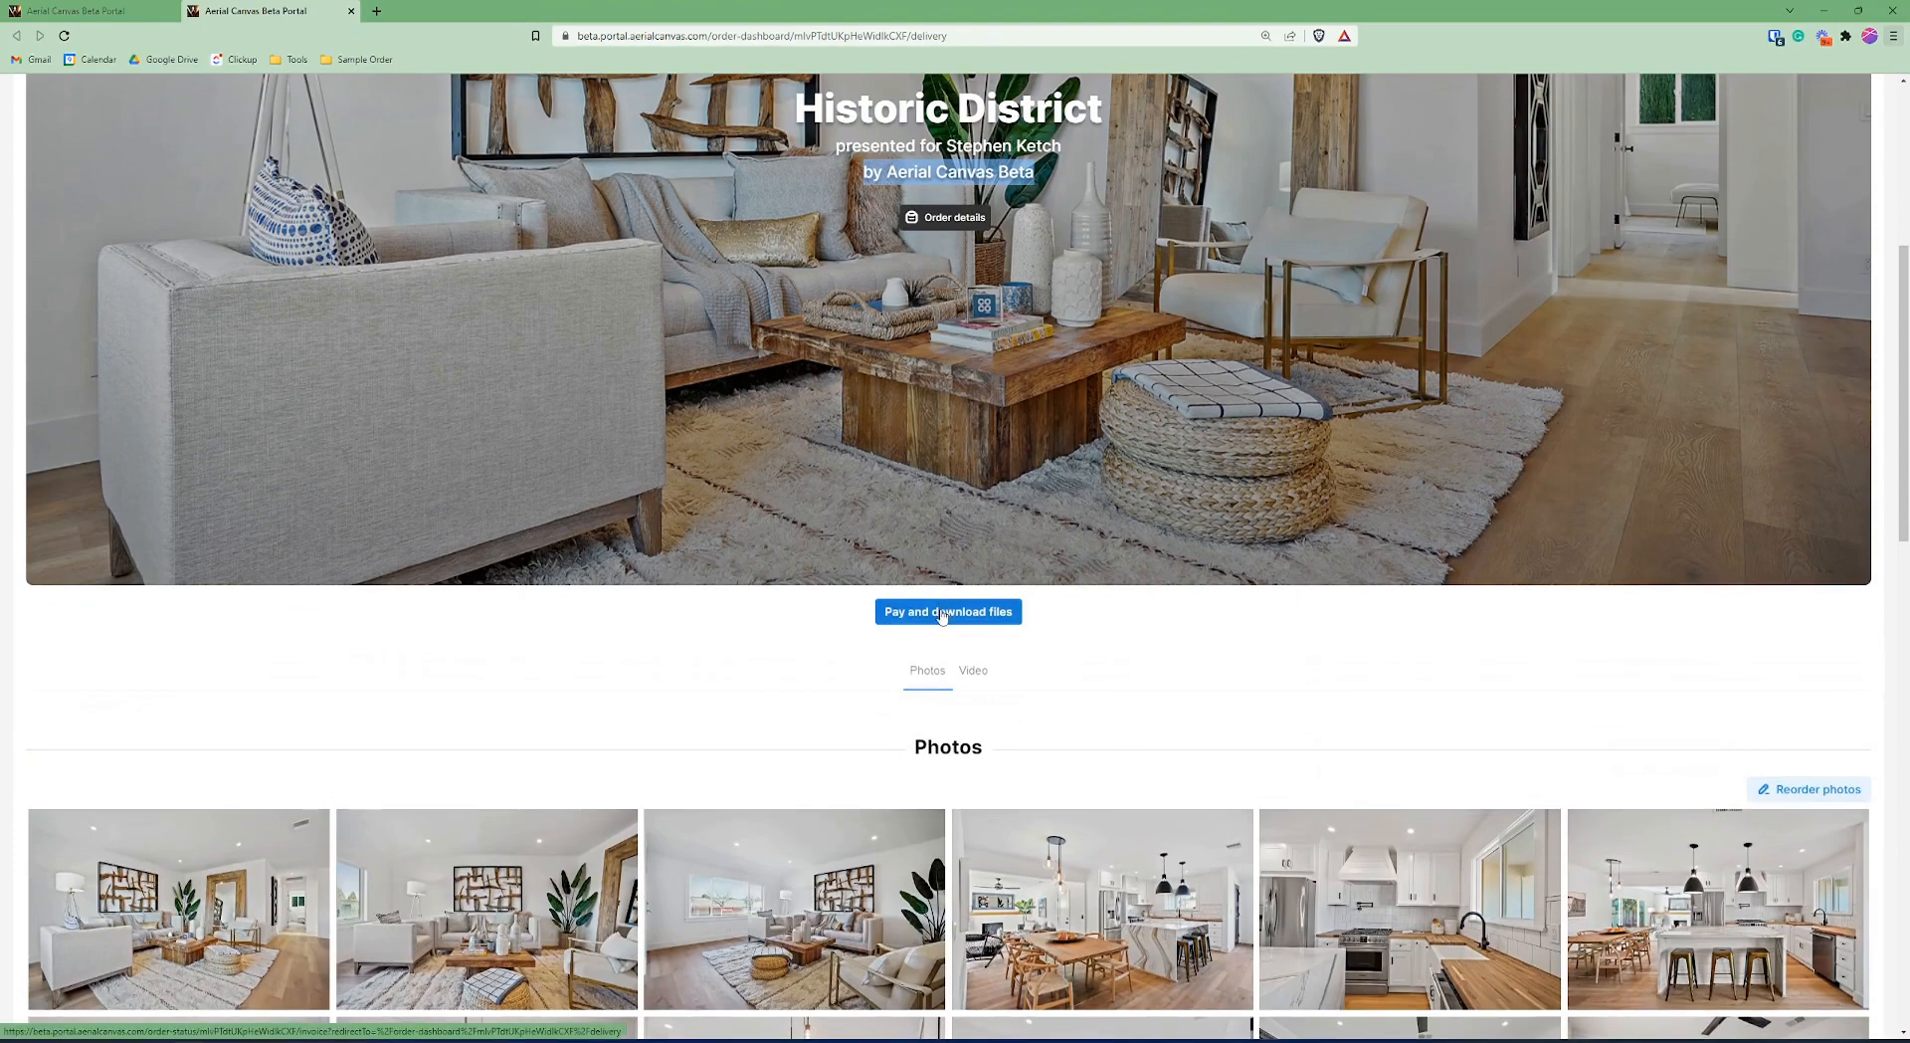
# Open the Historic District order's invoice from its delivery page and review the photo, video and travel fee line items.
pyautogui.click(940, 611)
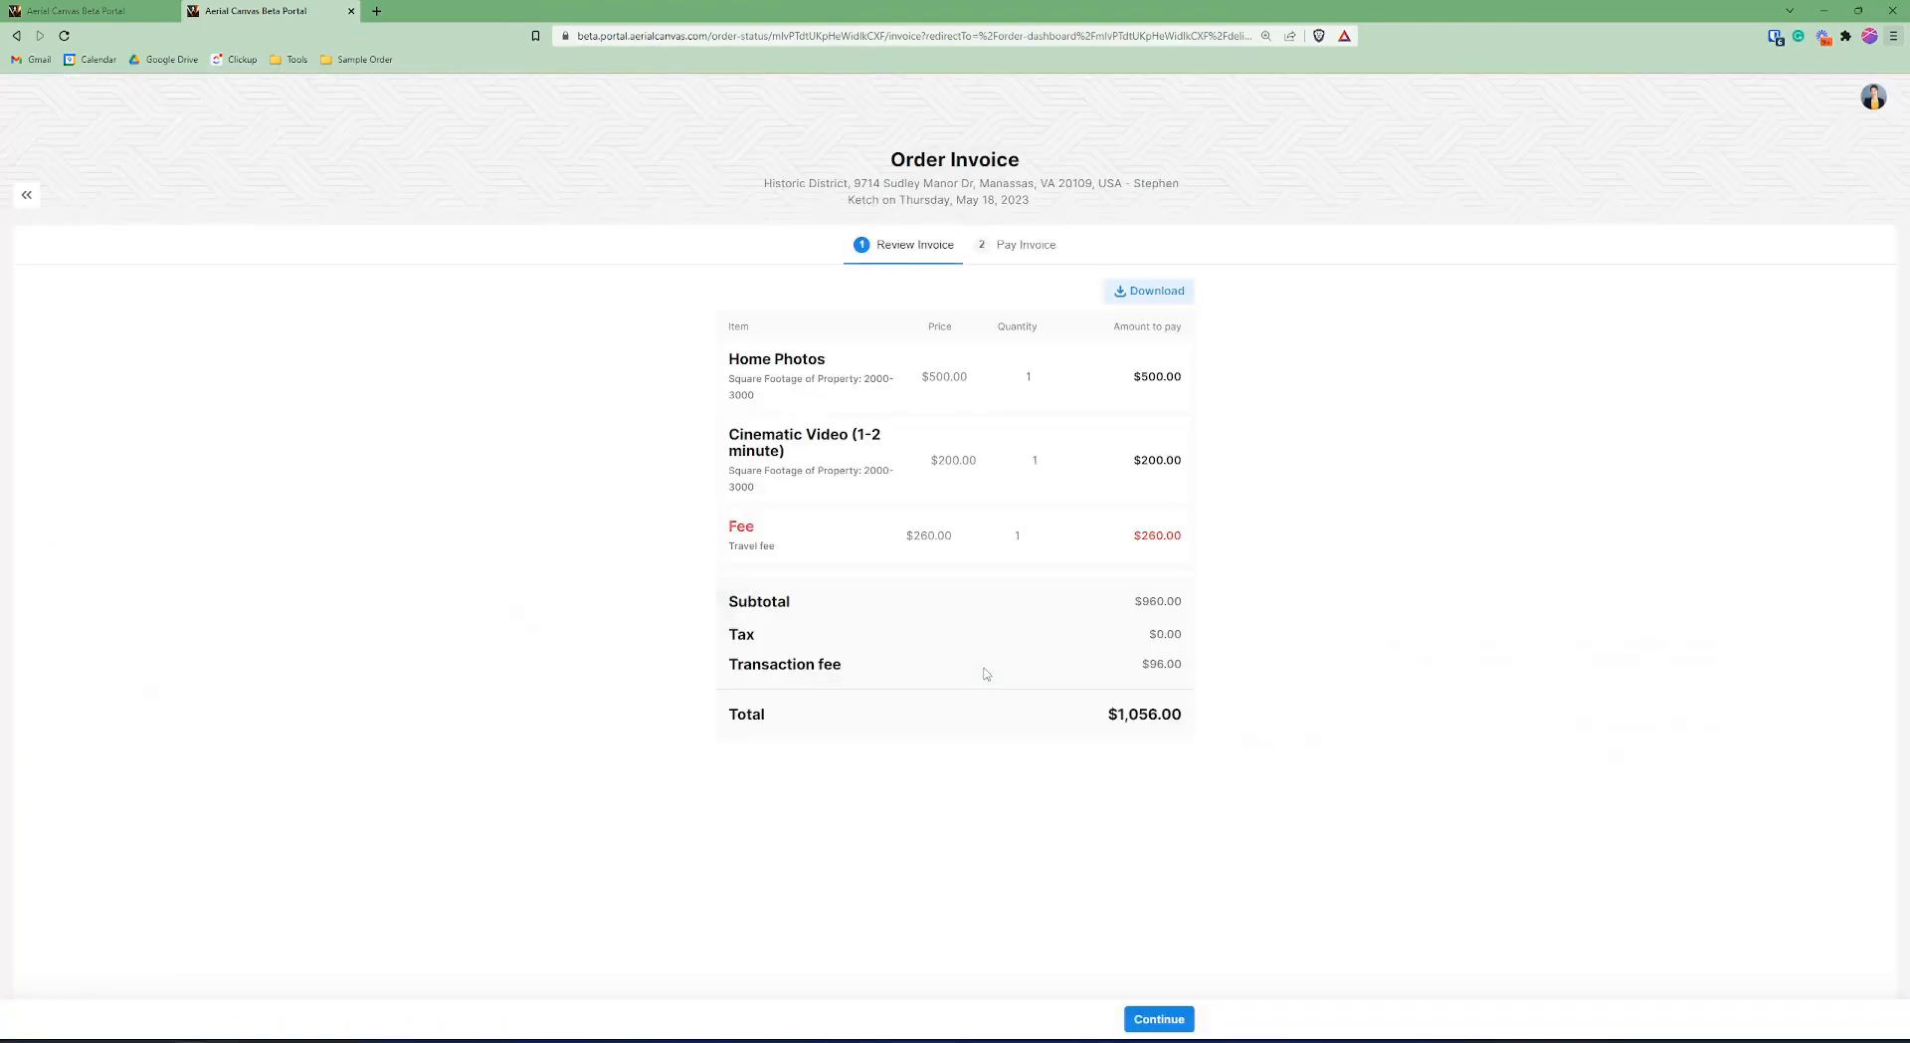
pyautogui.moveTo(744, 356); pyautogui.dragTo(1243, 547)
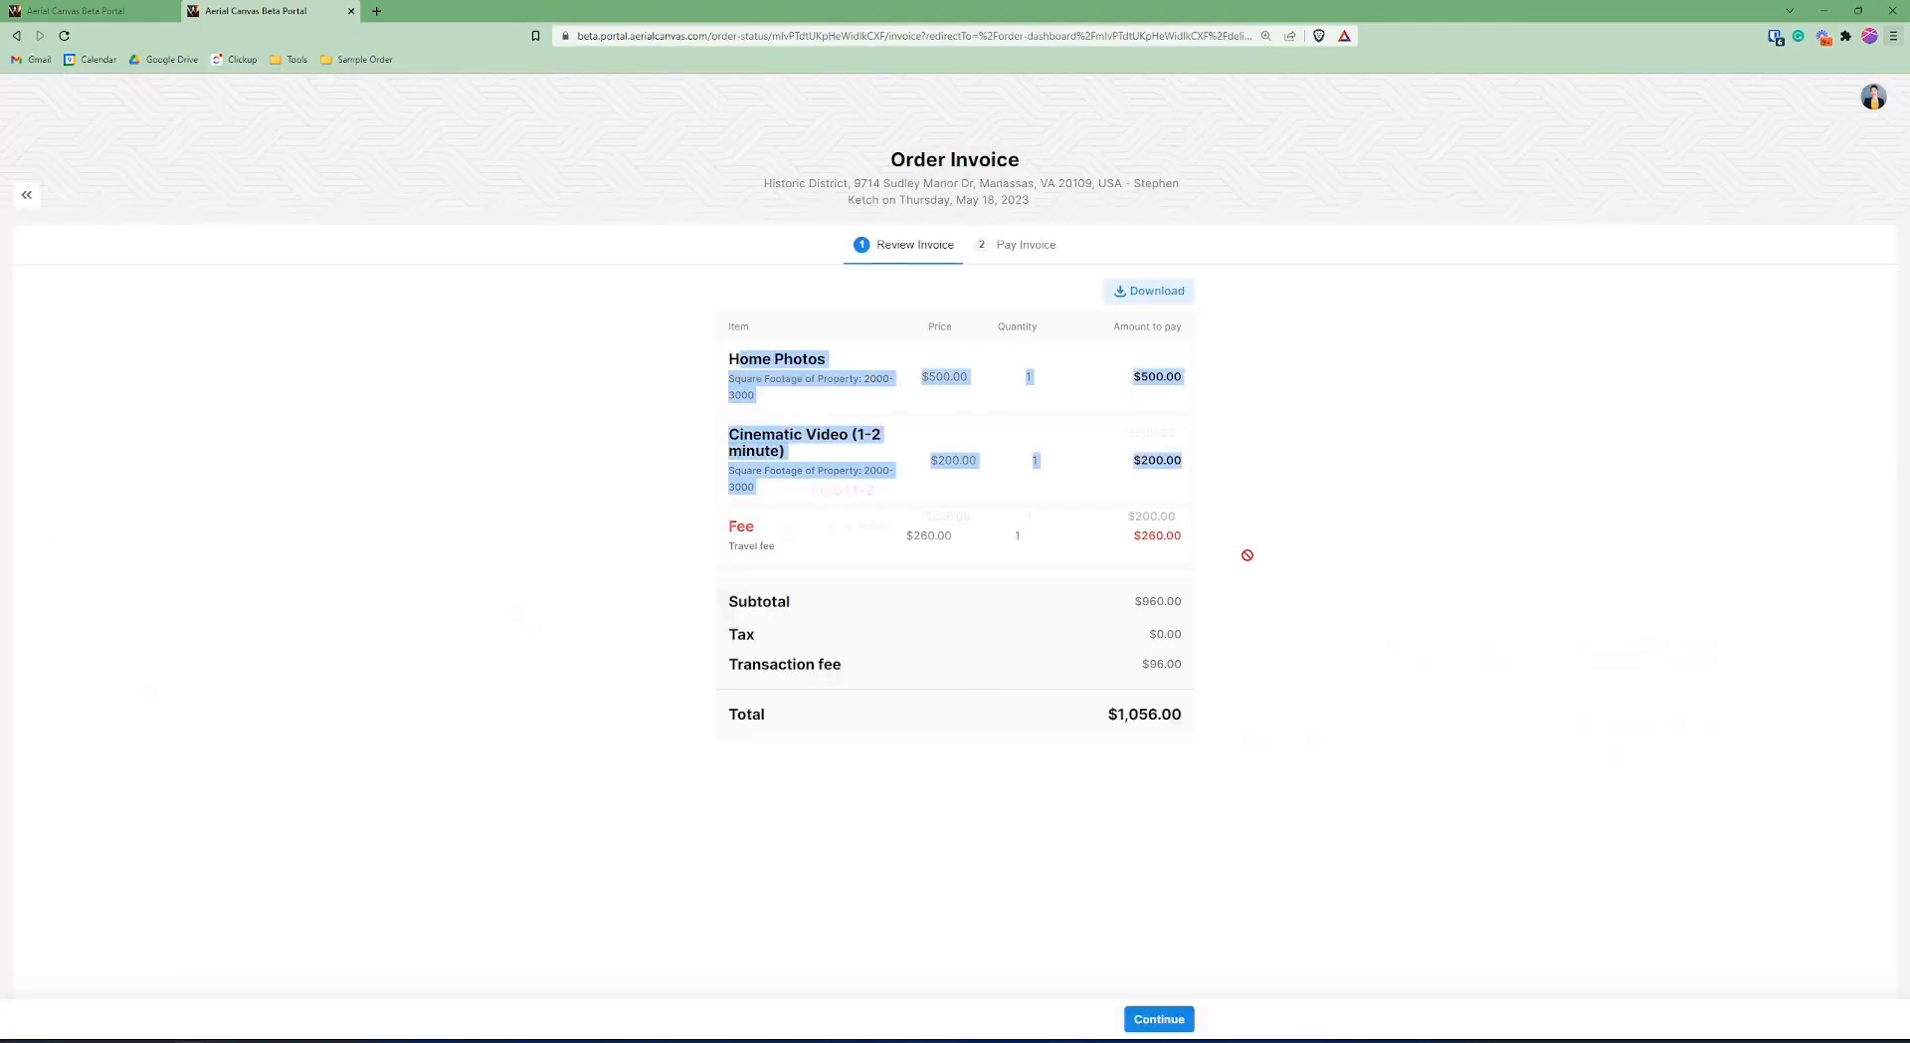
pyautogui.click(1265, 665)
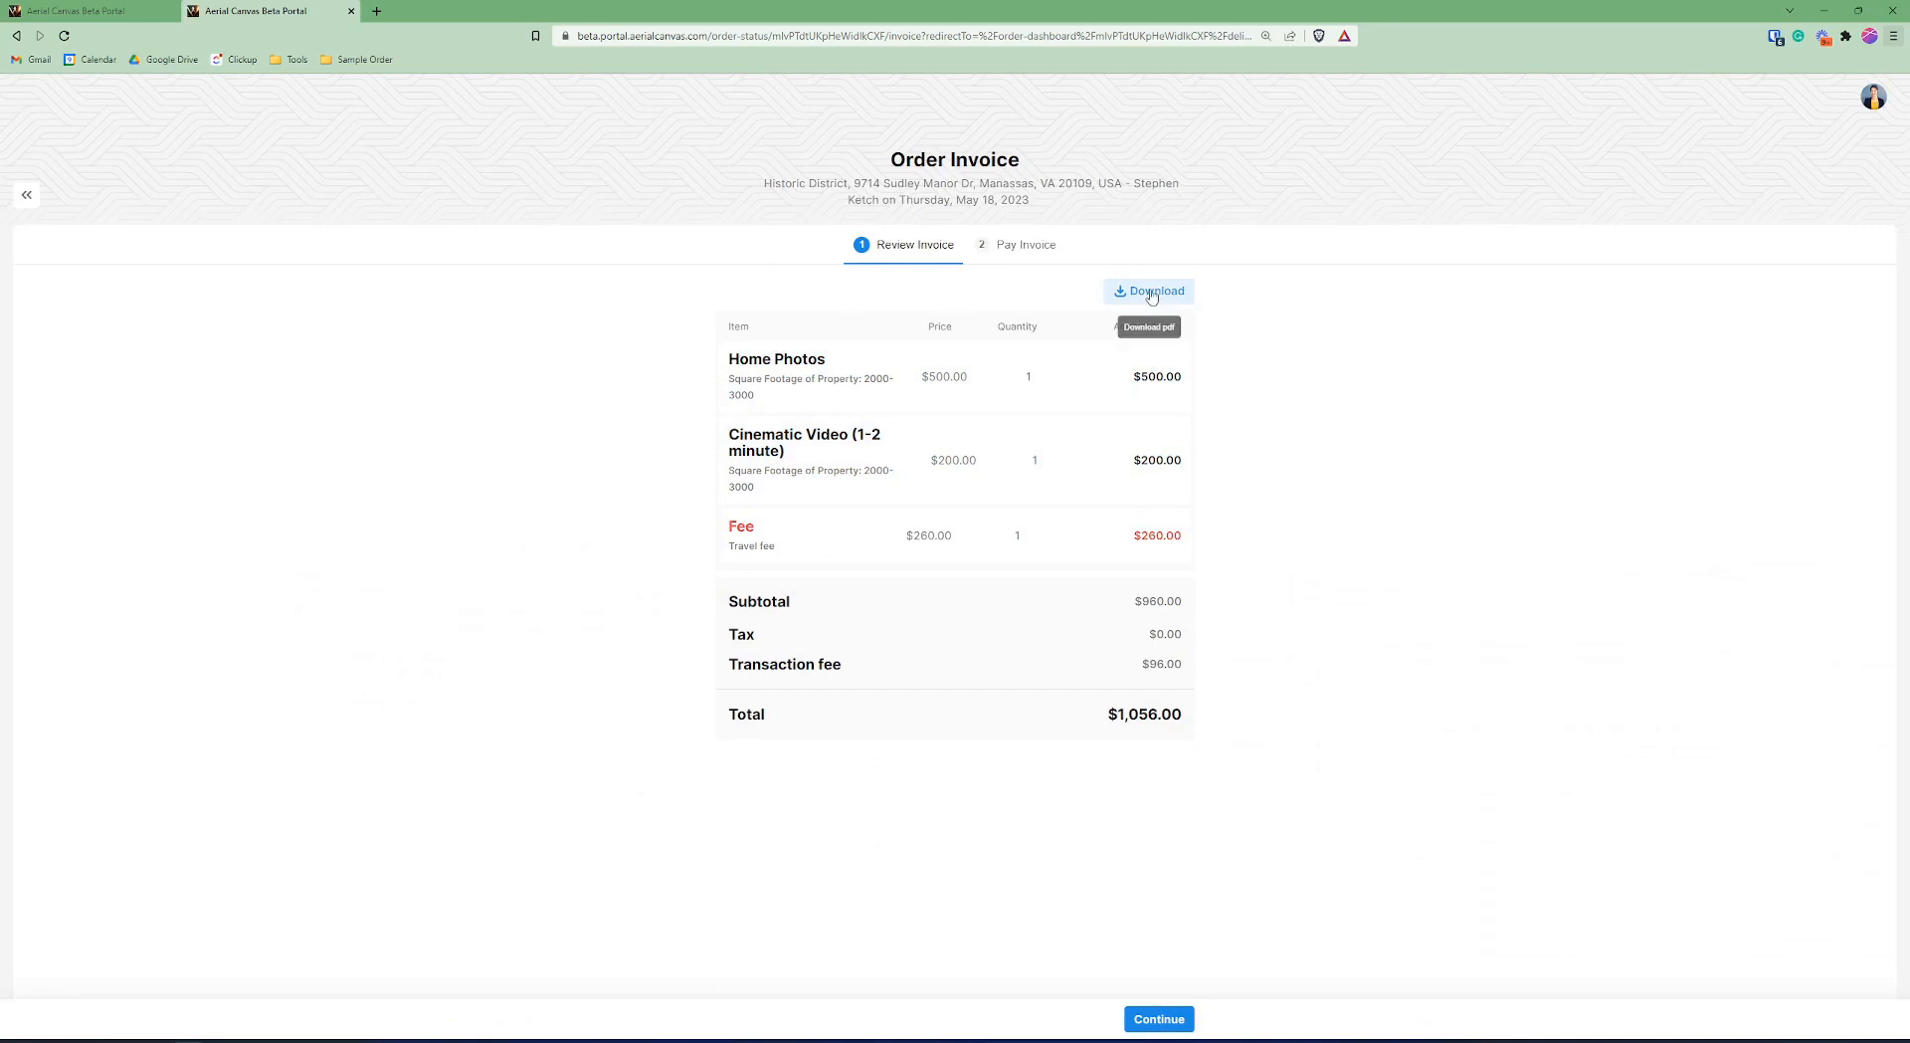
# Go to the invoice's payment stage and examine the payment history, tip choices and available payment methods.
pyautogui.click(1037, 257)
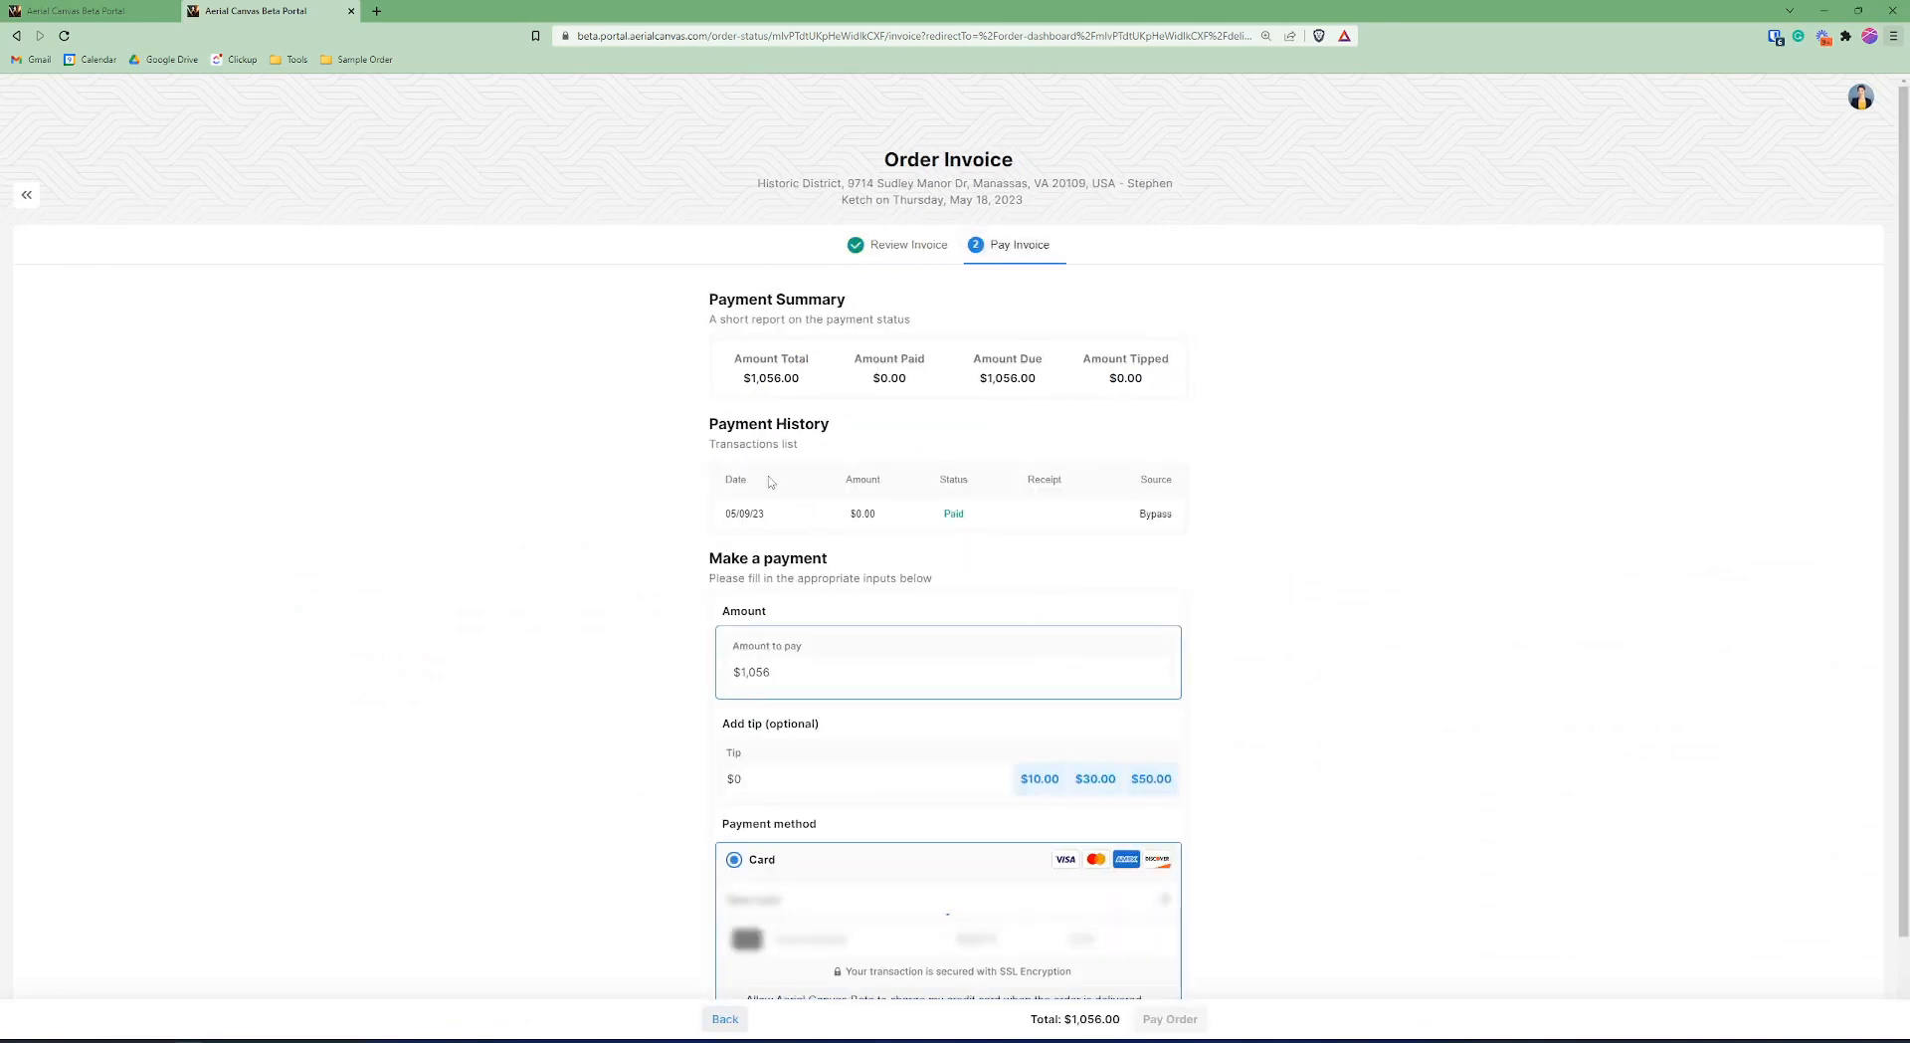
pyautogui.moveTo(702, 410); pyautogui.dragTo(1234, 546)
pyautogui.click(1333, 569)
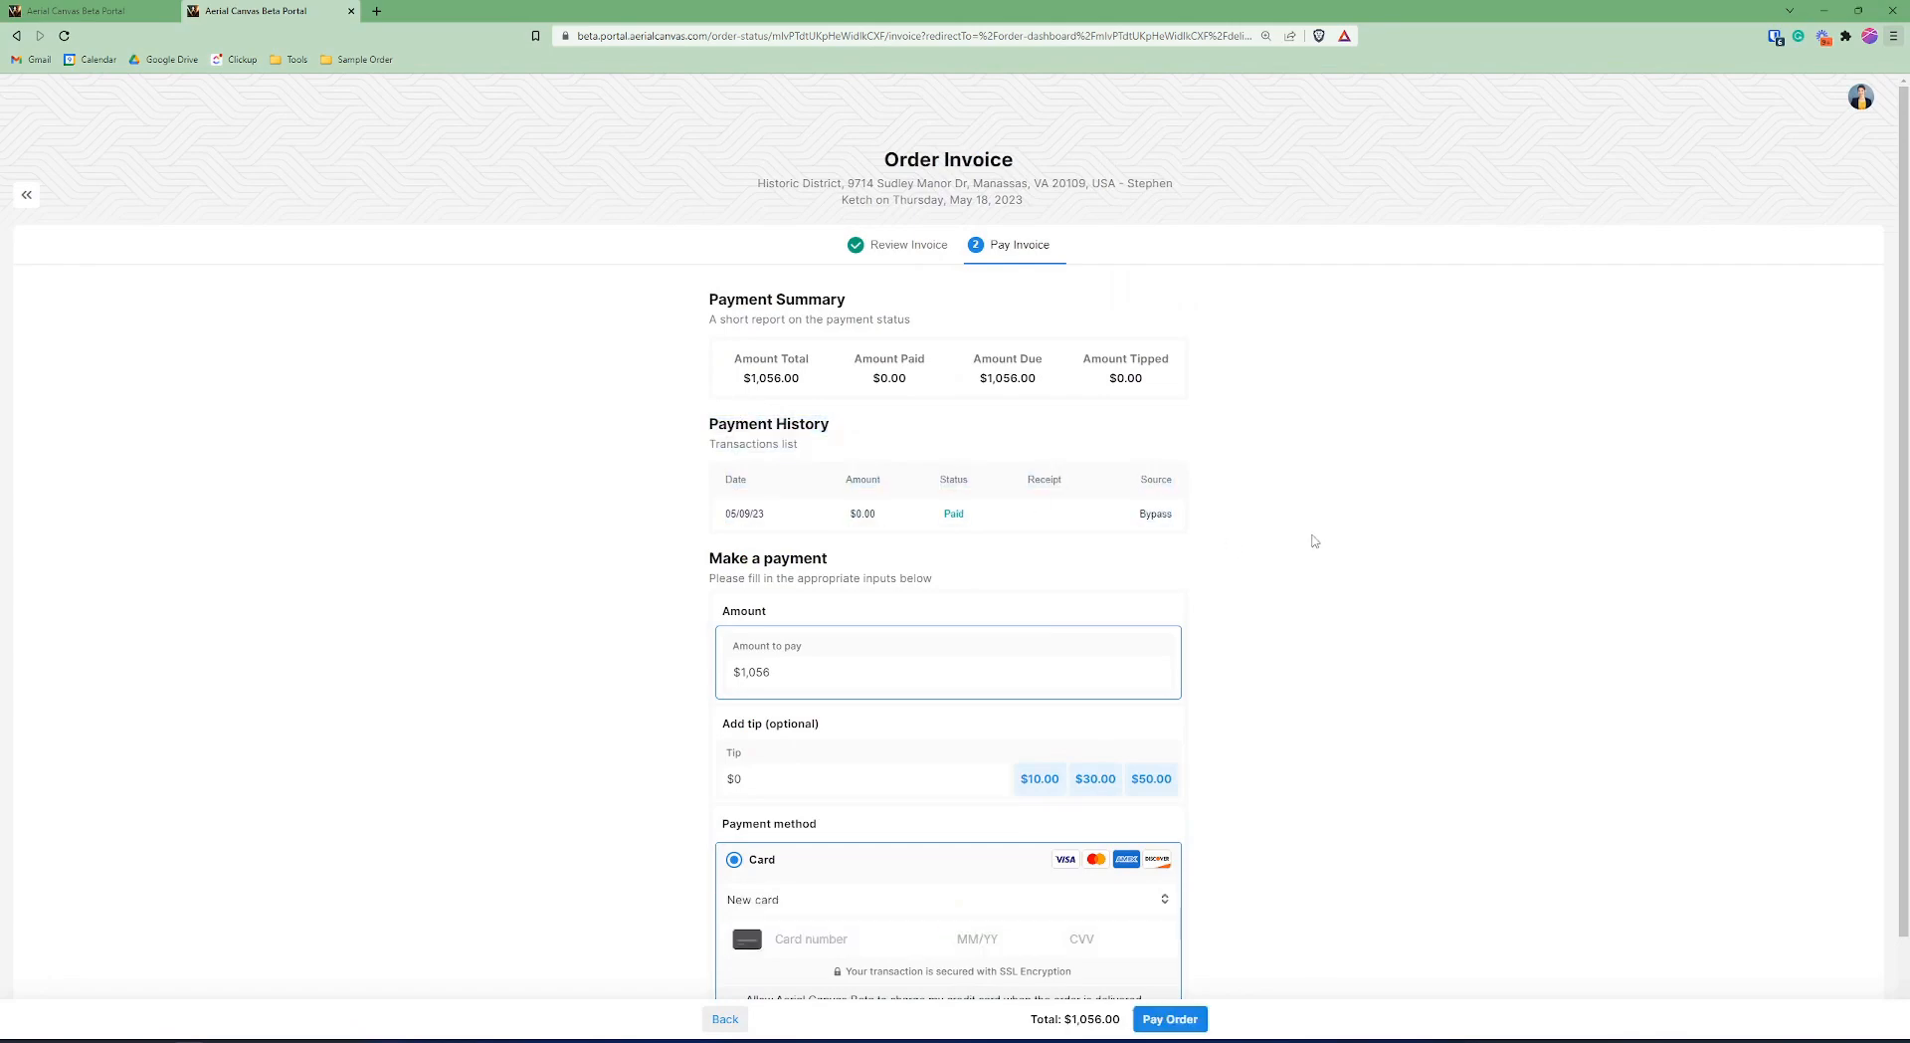
pyautogui.scroll(-1, 1314, 543)
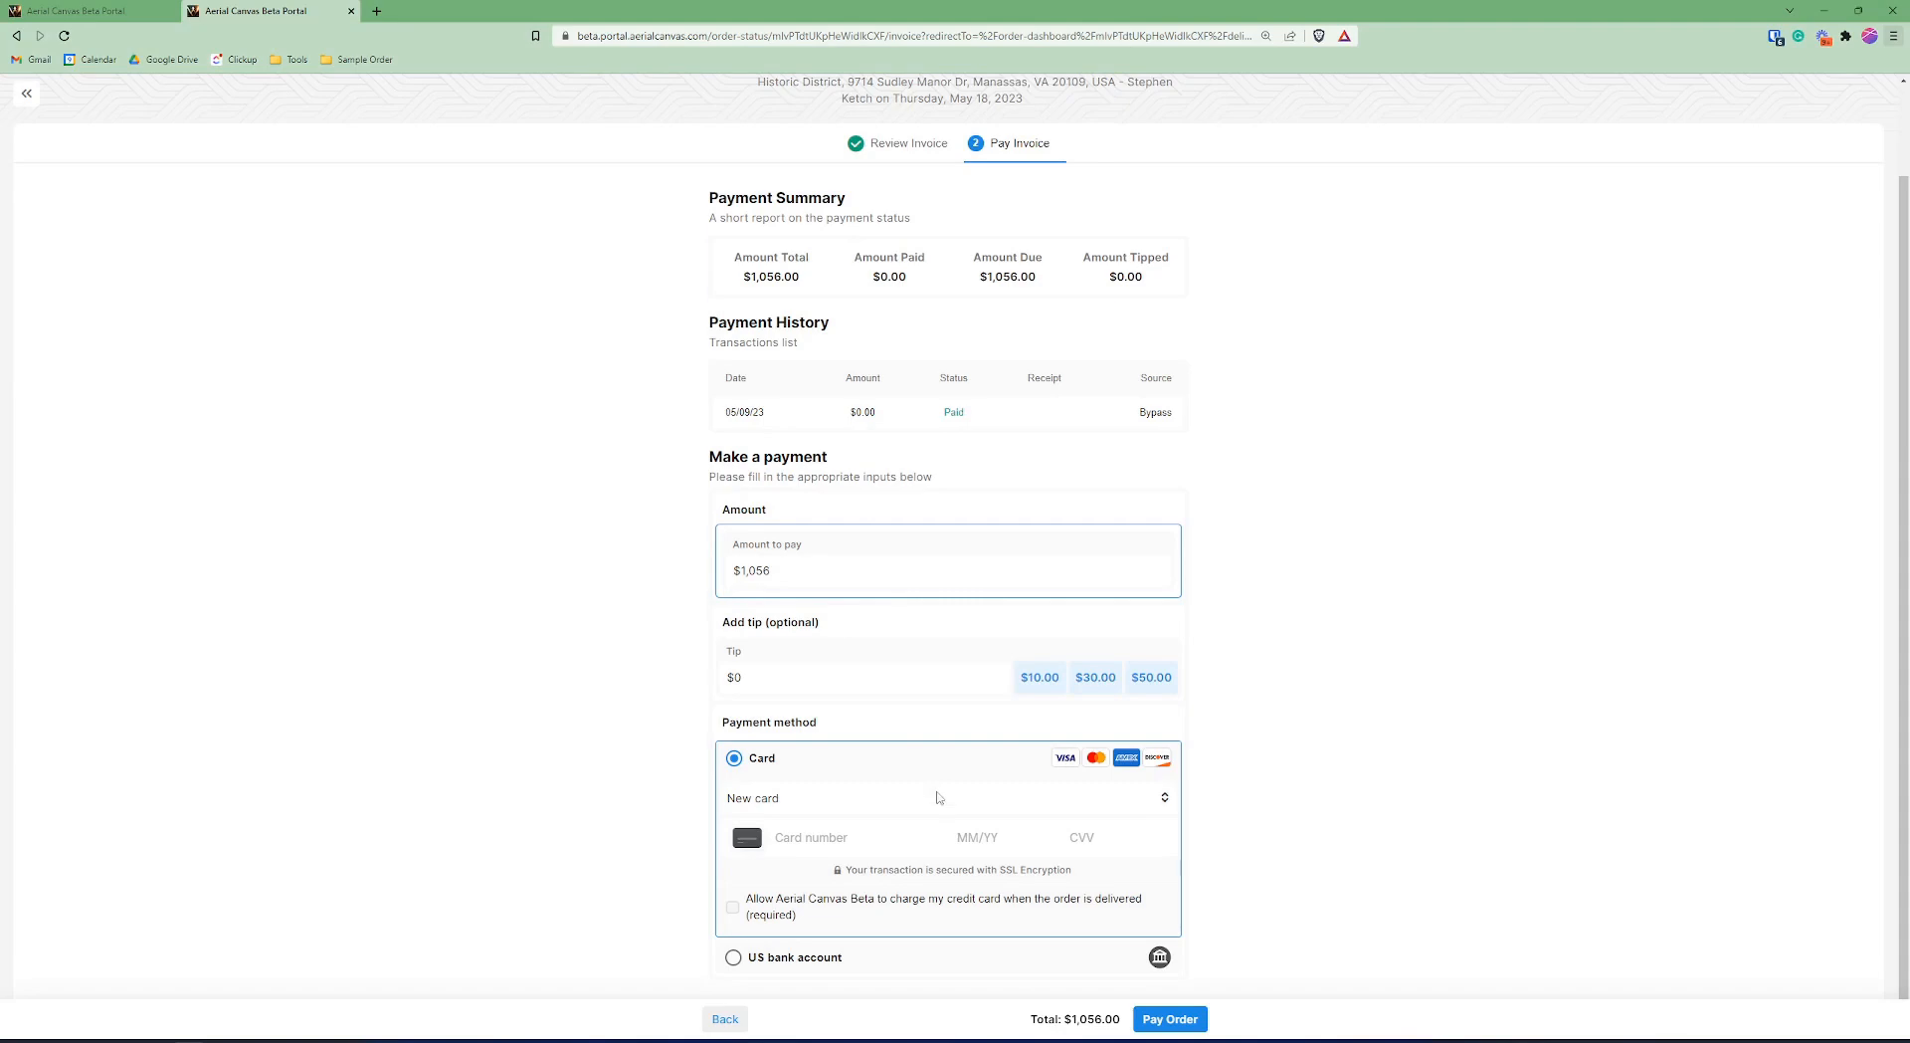
pyautogui.scroll(1, 937, 801)
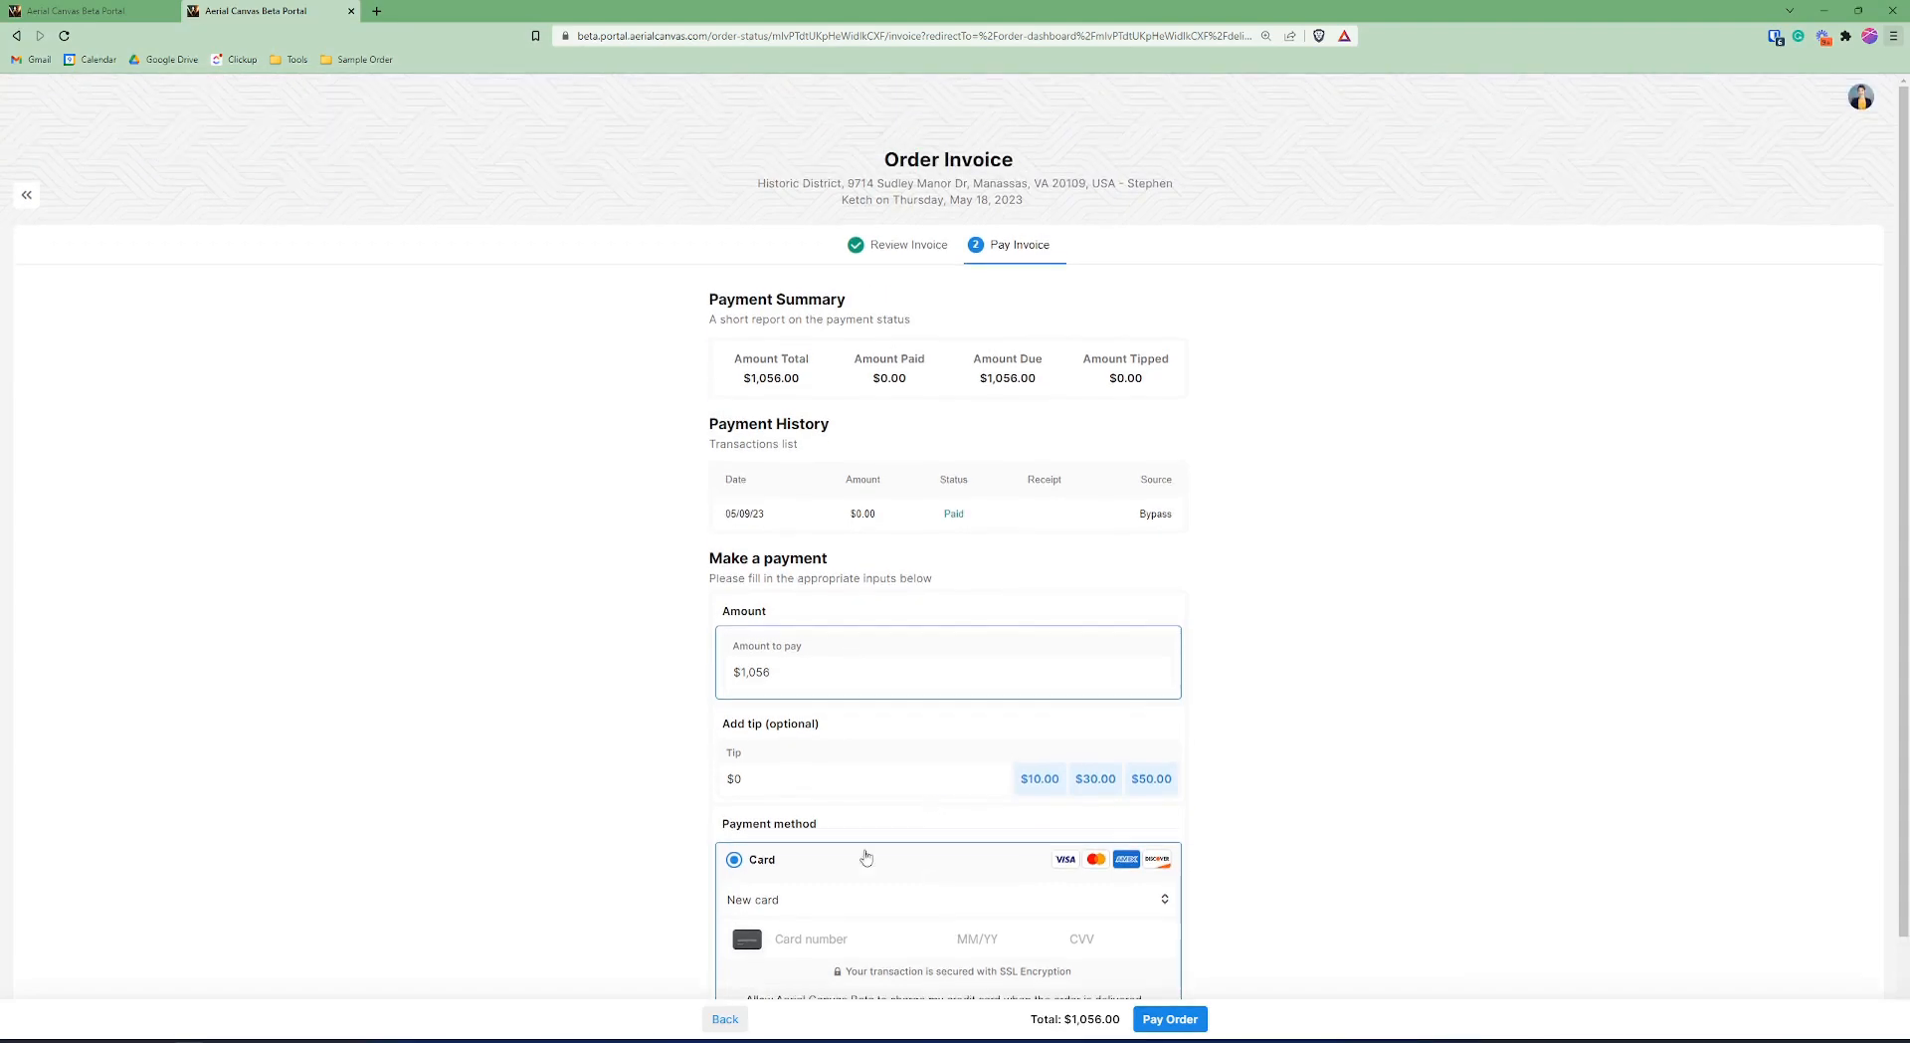
# Return to order management, set the completed Historic District order's payment status to Paid, and glance back at its invoice.
pyautogui.click(50, 8)
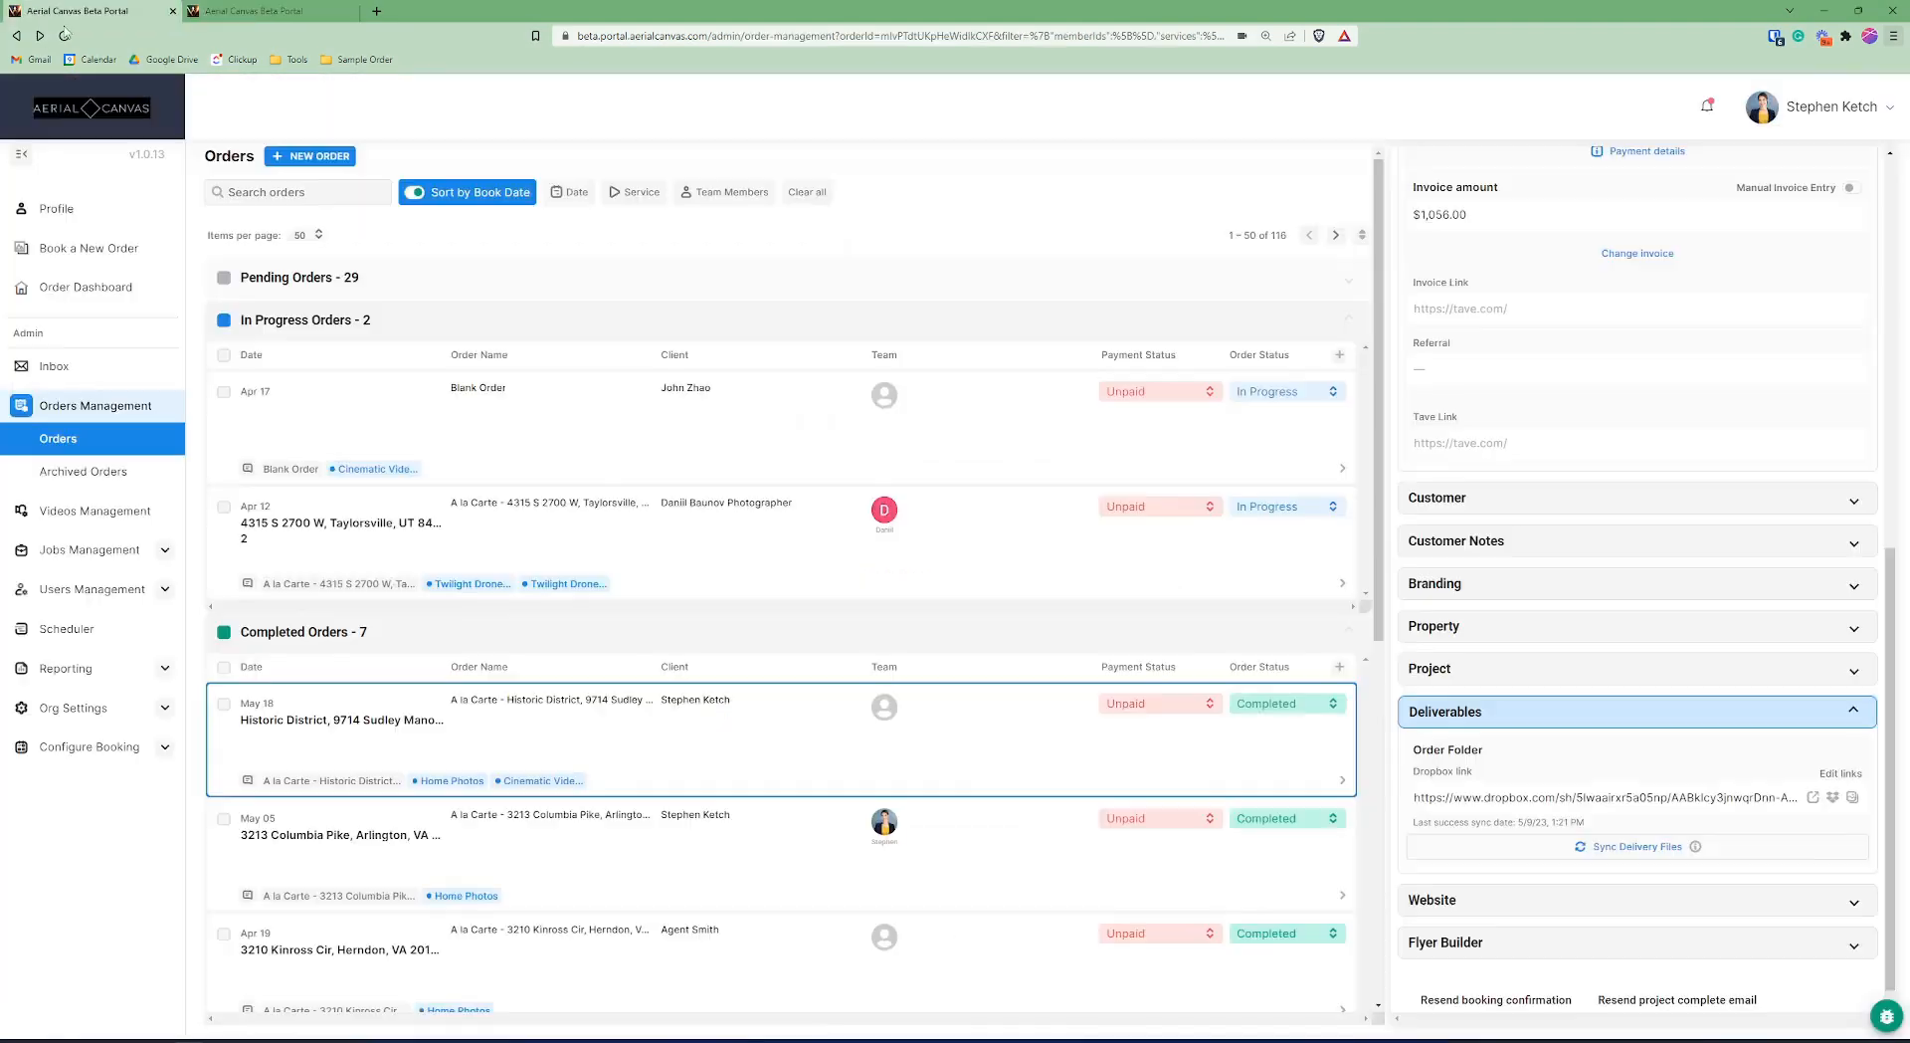
pyautogui.click(1184, 709)
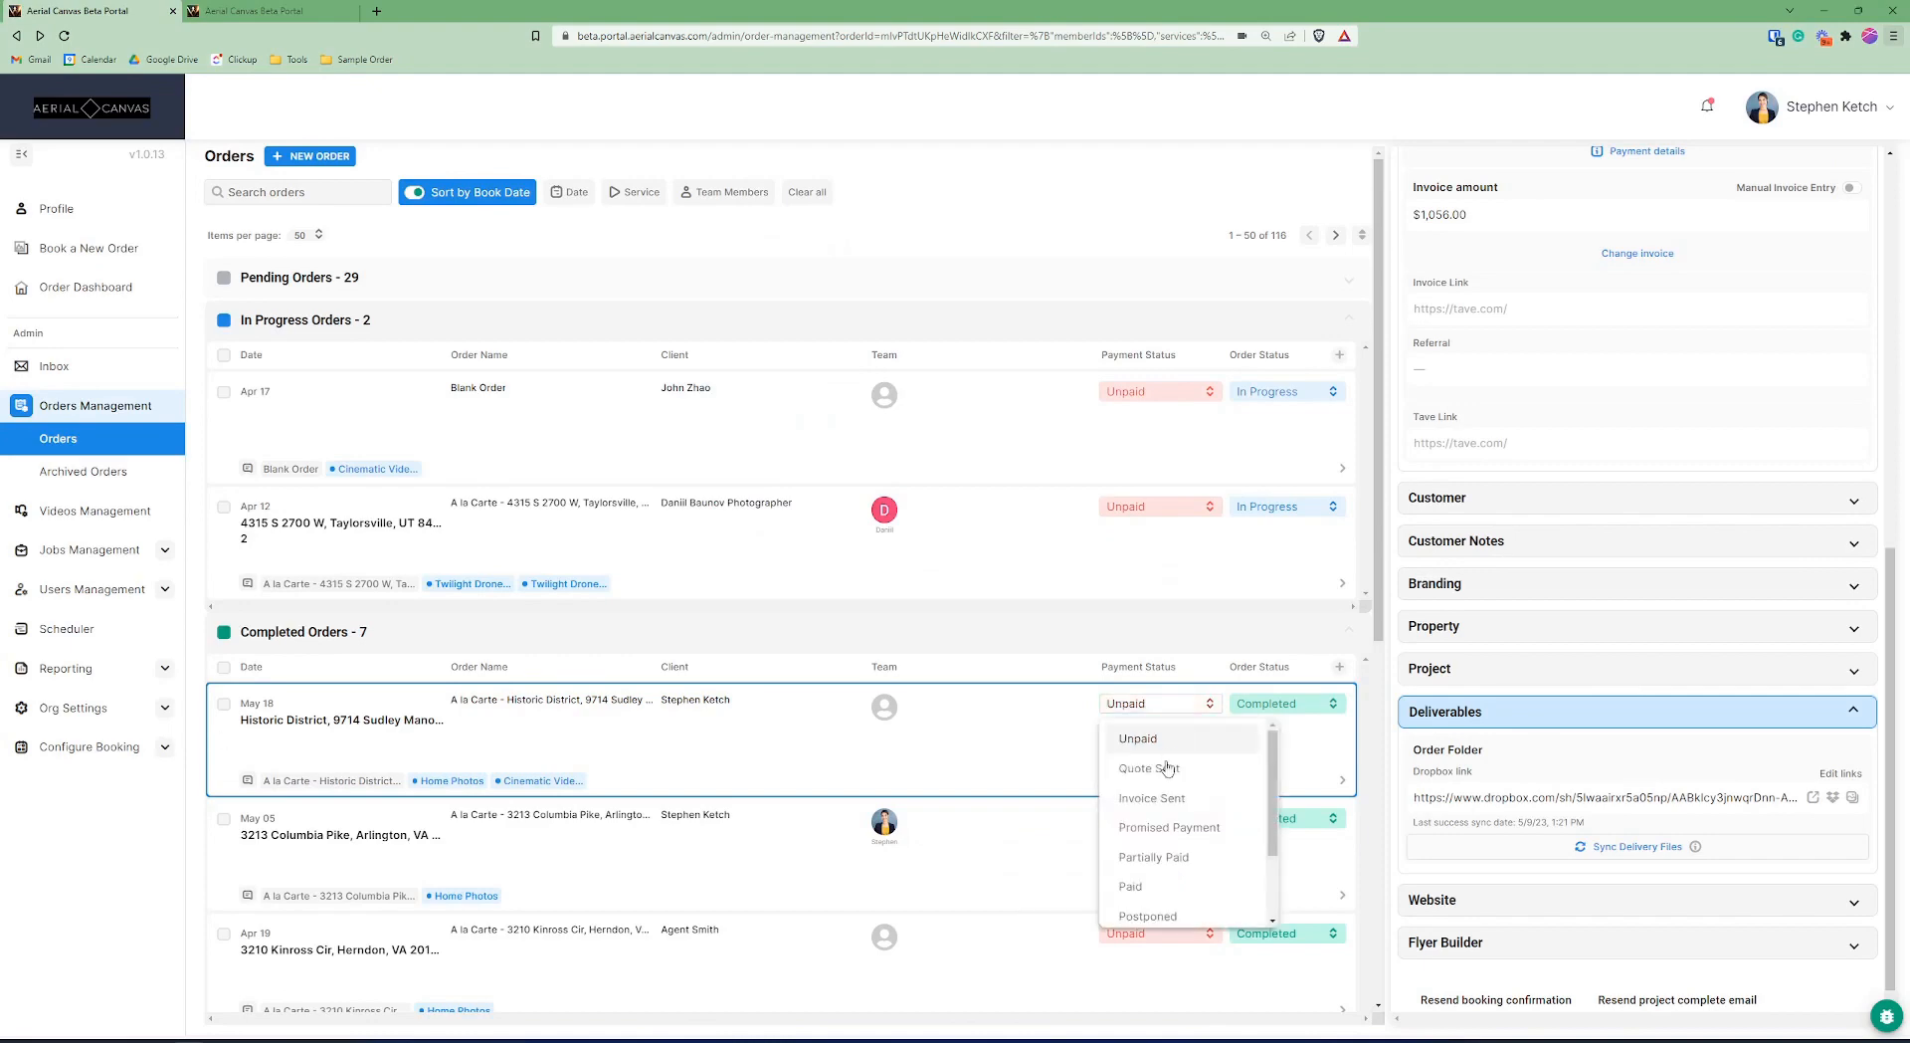
pyautogui.click(1166, 885)
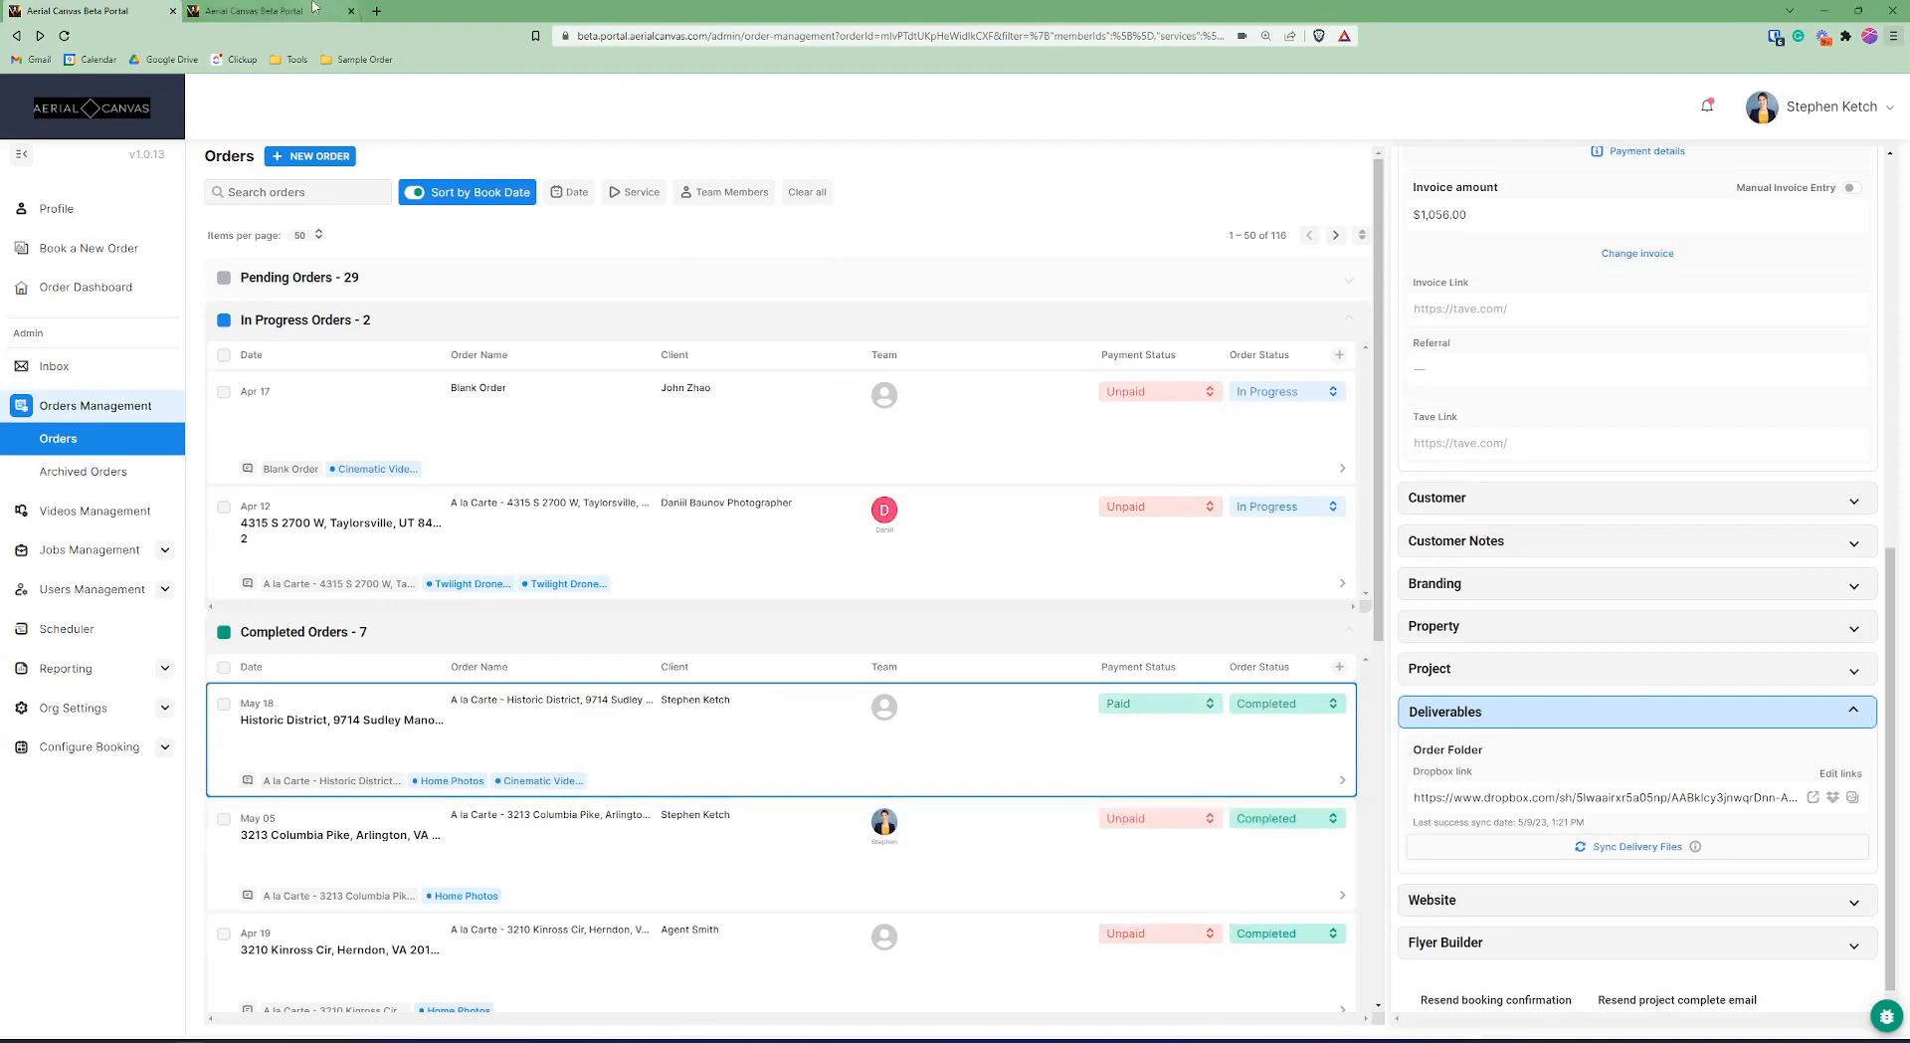
pyautogui.click(256, 11)
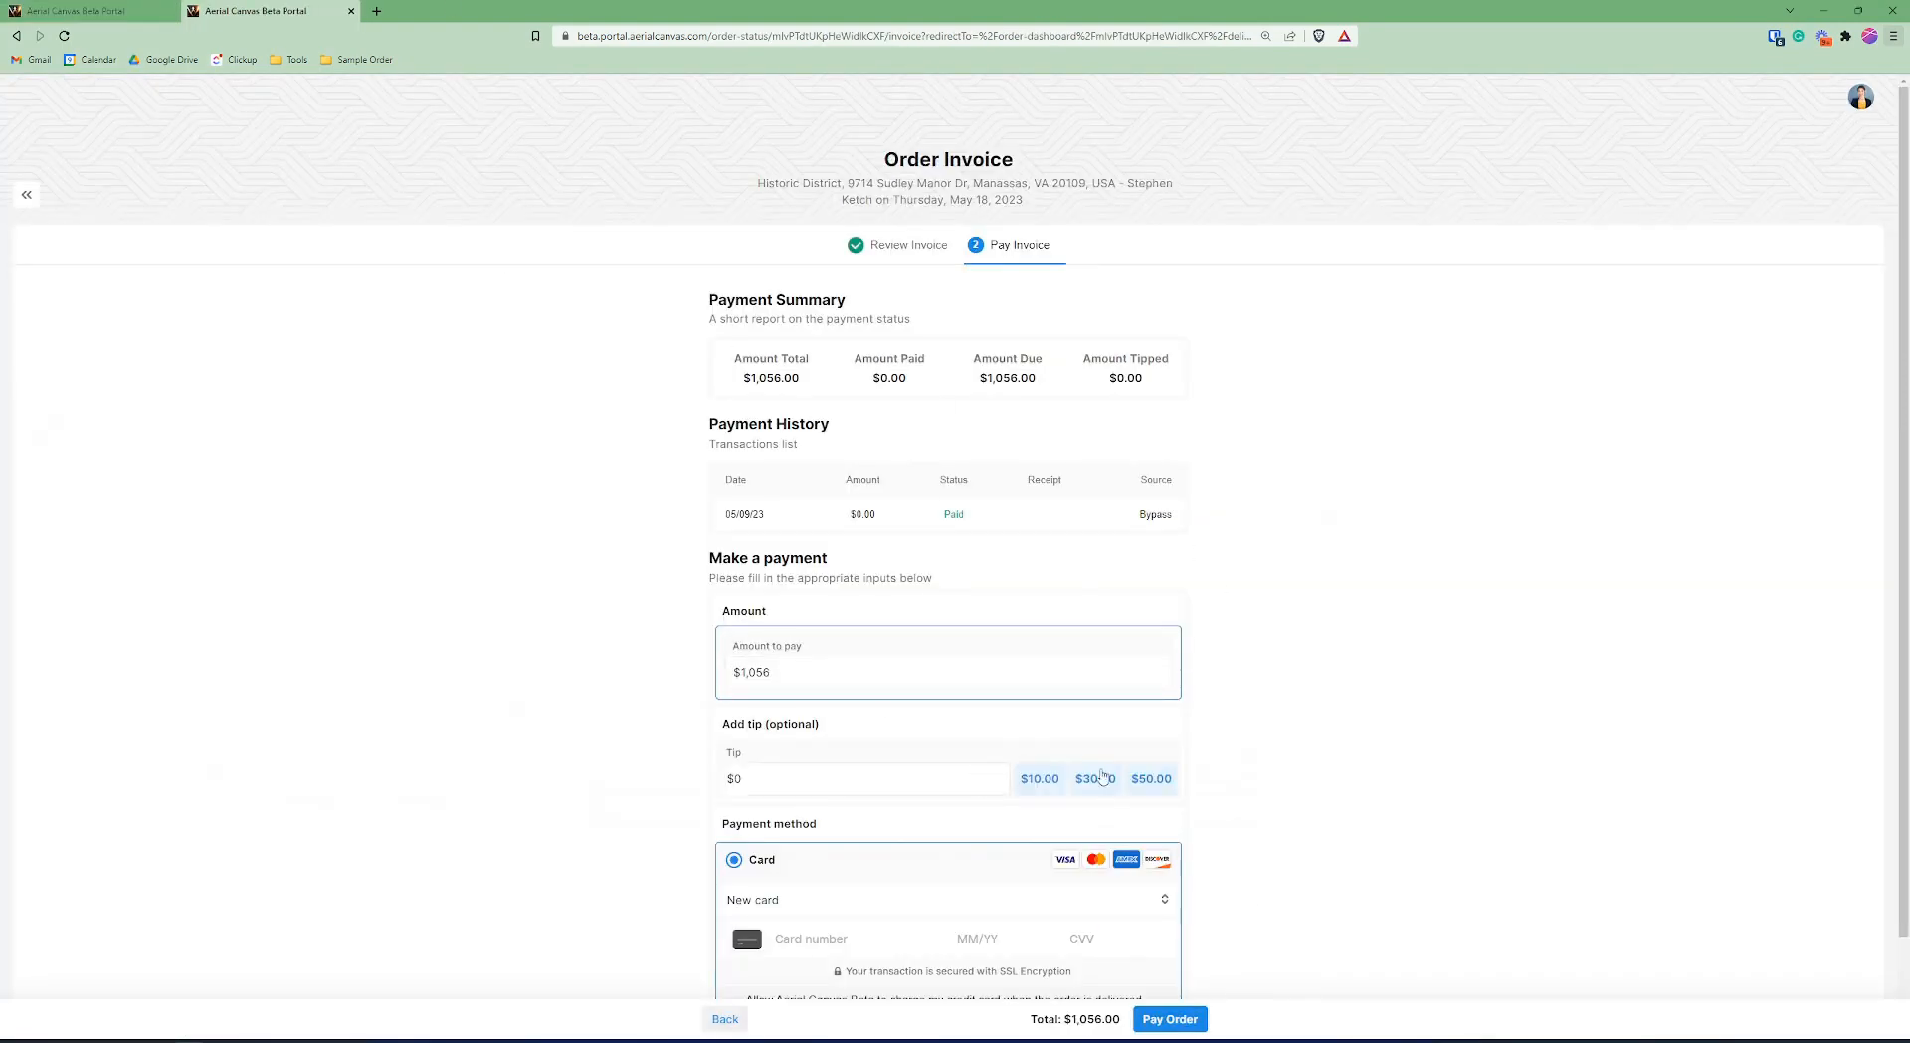
pyautogui.hotkey('ctrl', 'shift', 'Tab')
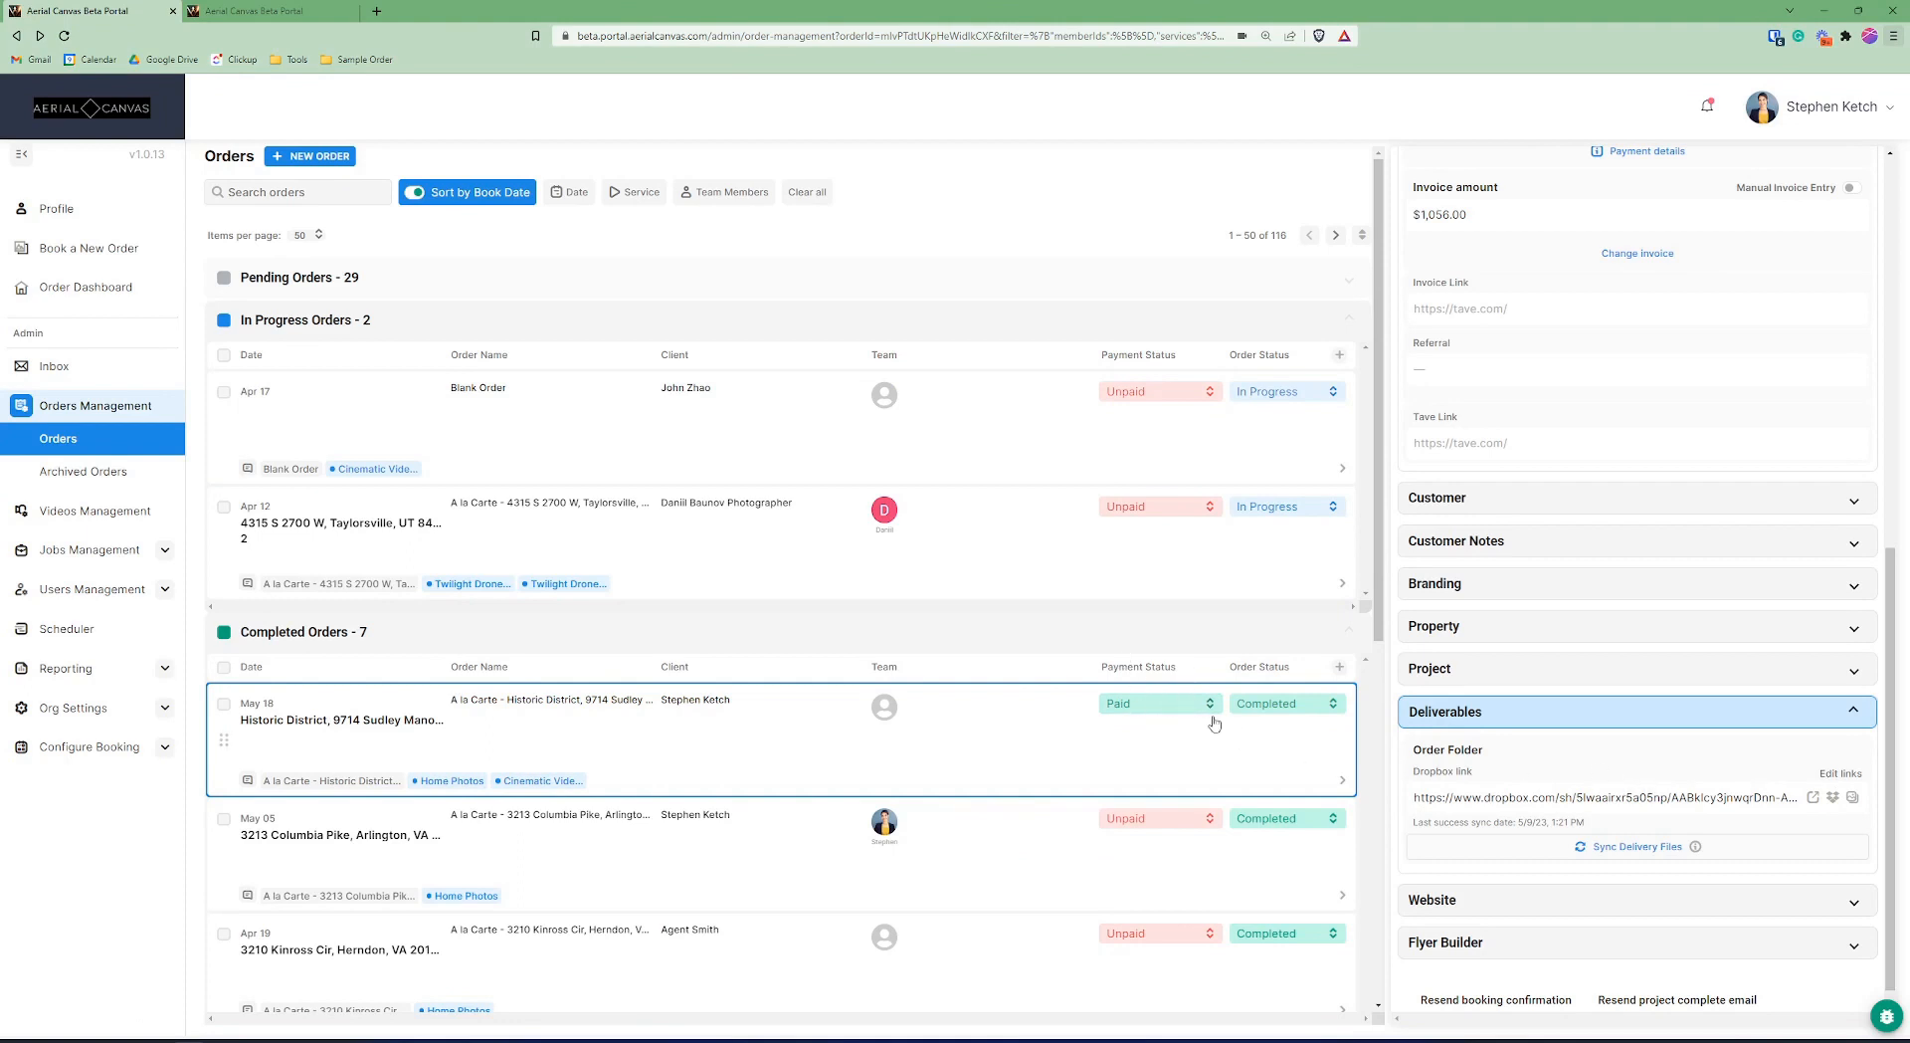
# Open the paid order's delivery page and examine the Full-Size (Large) and MLS (Small) photo downloads and the remaining media.
pyautogui.click(1822, 797)
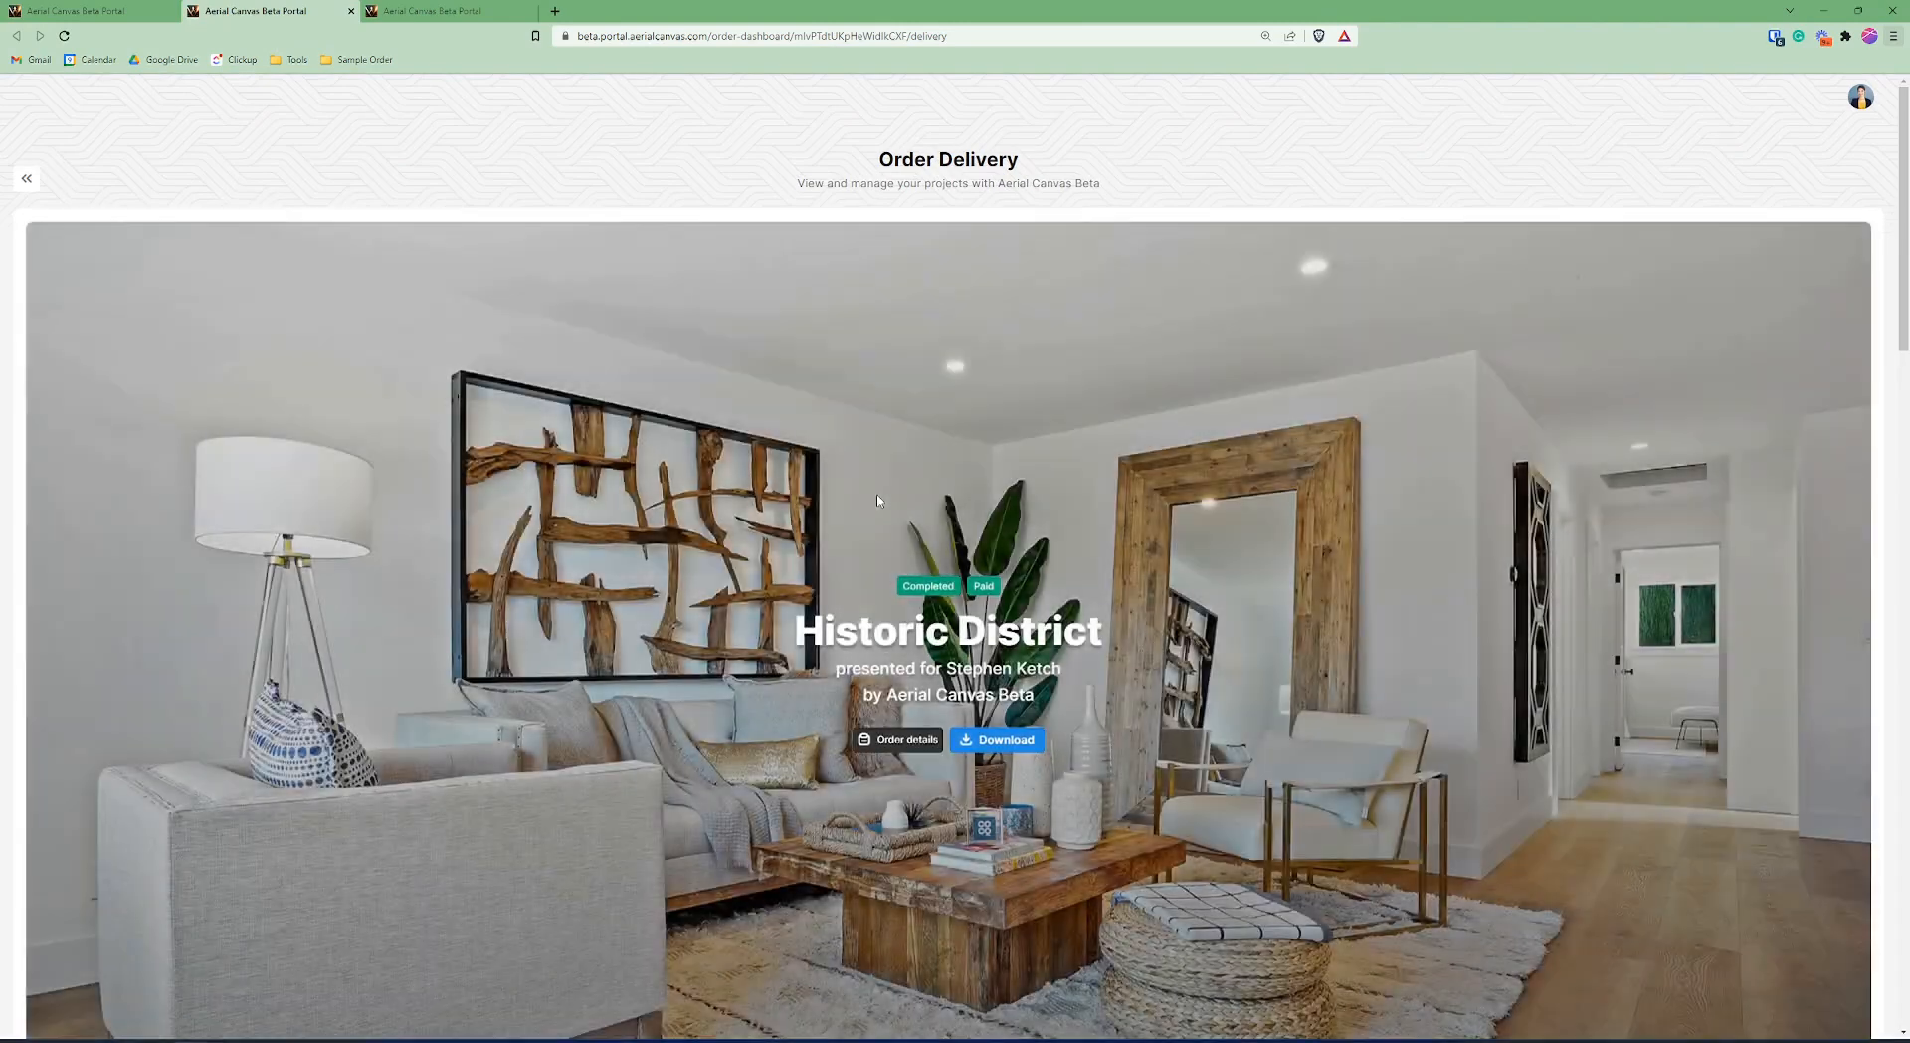
pyautogui.scroll(-5, 880, 519)
pyautogui.scroll(3, 945, 498)
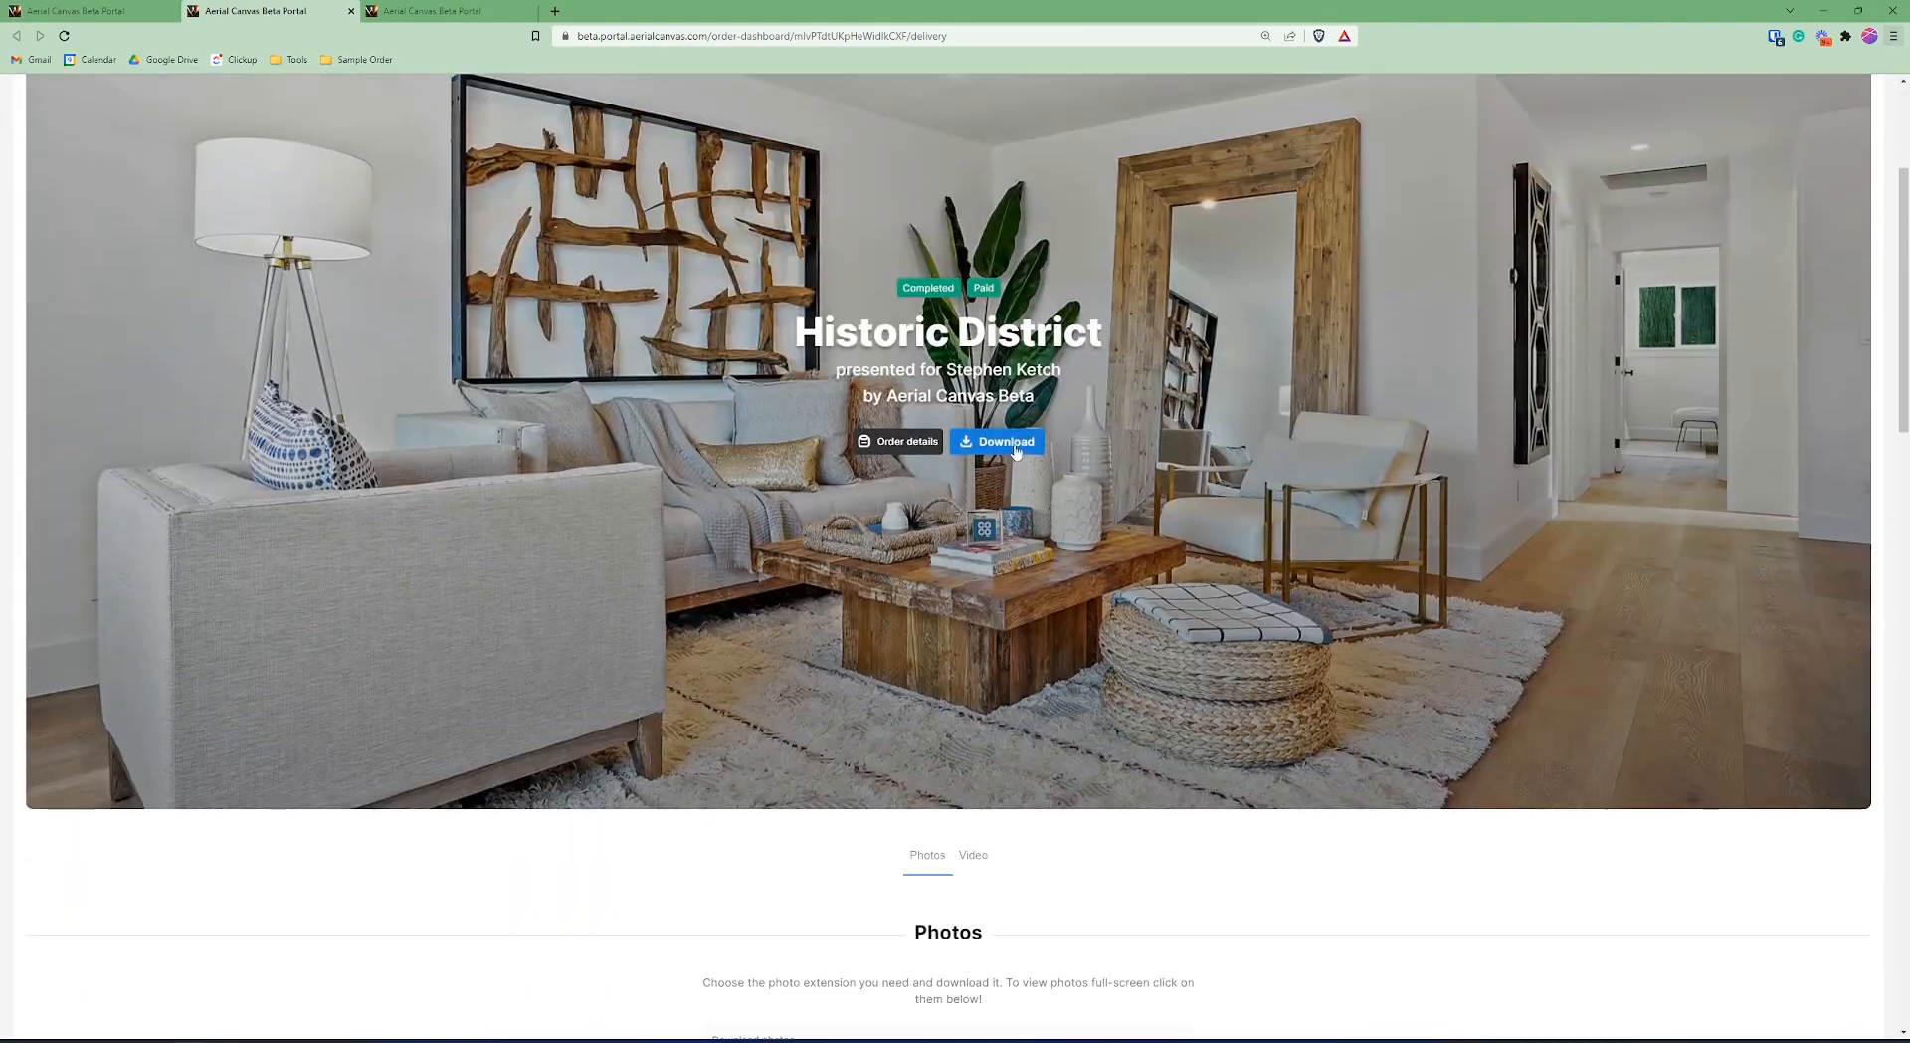
pyautogui.scroll(-6, 896, 458)
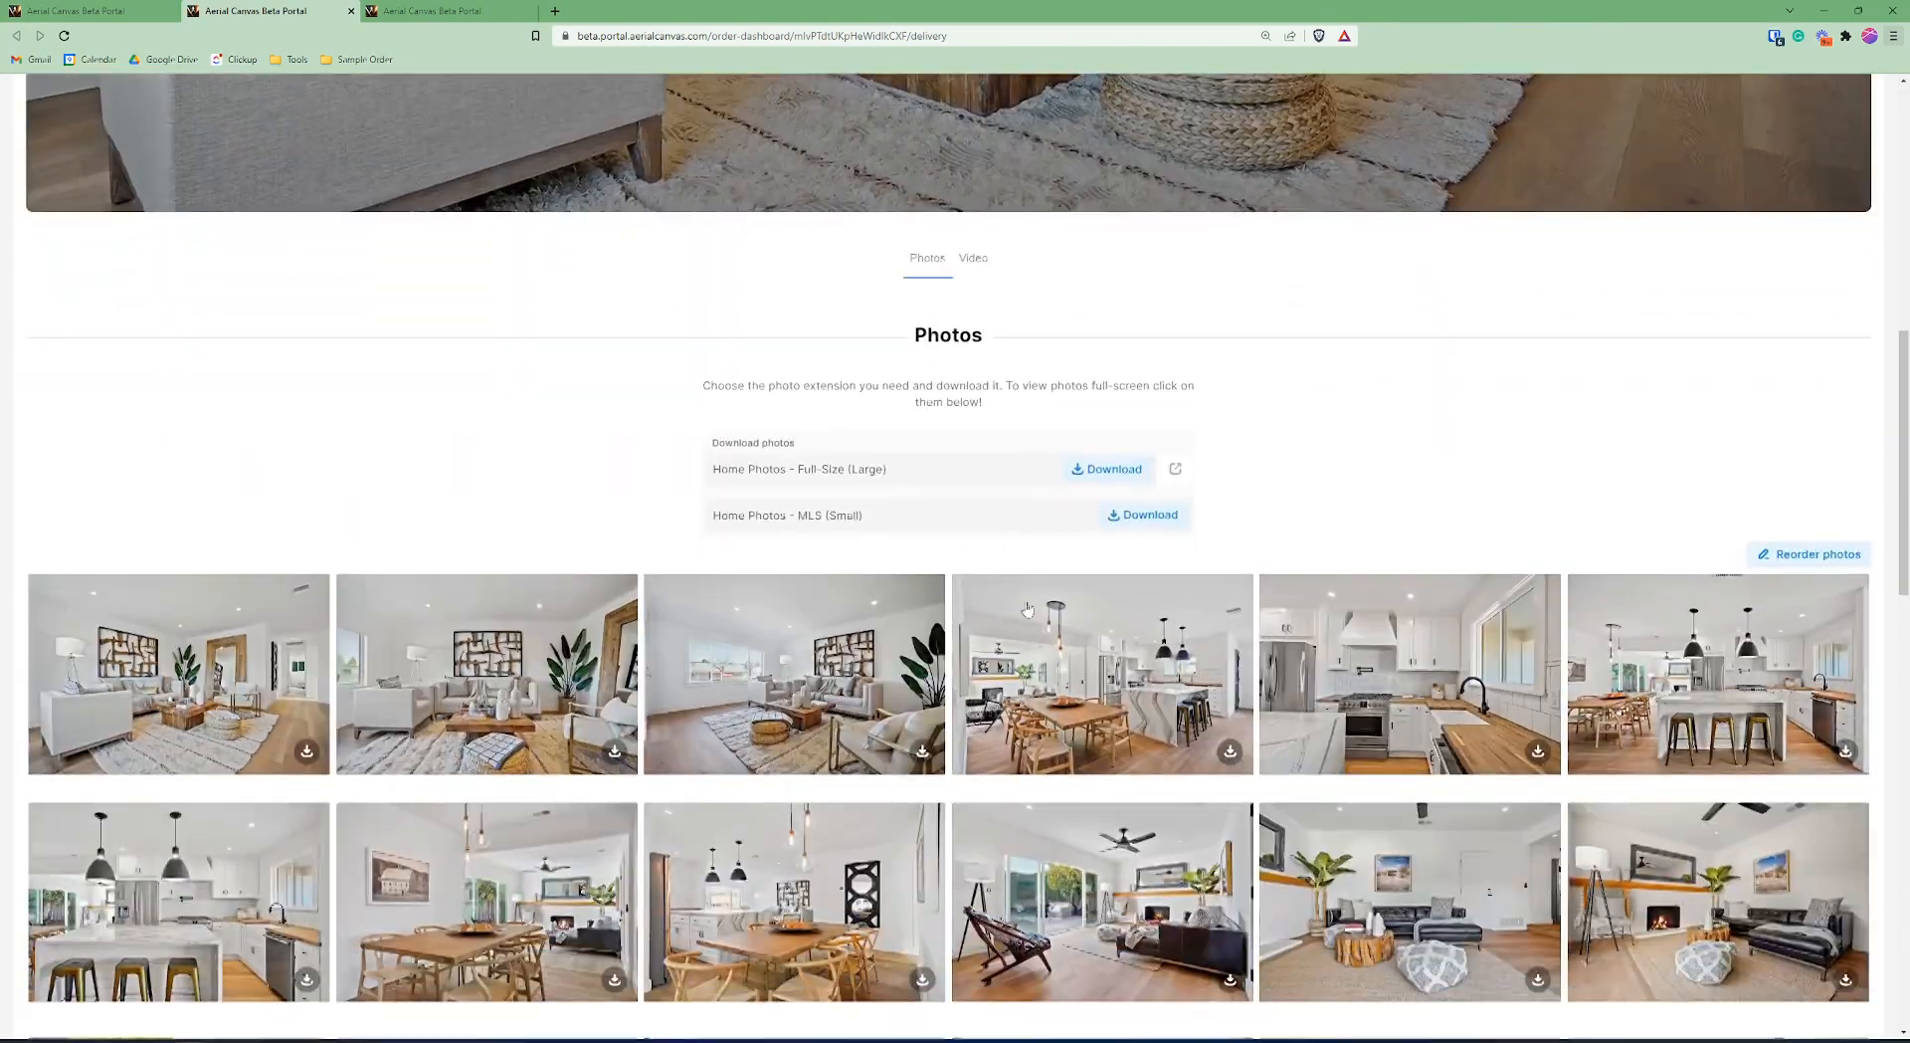
pyautogui.tripleClick(733, 471)
pyautogui.tripleClick(853, 513)
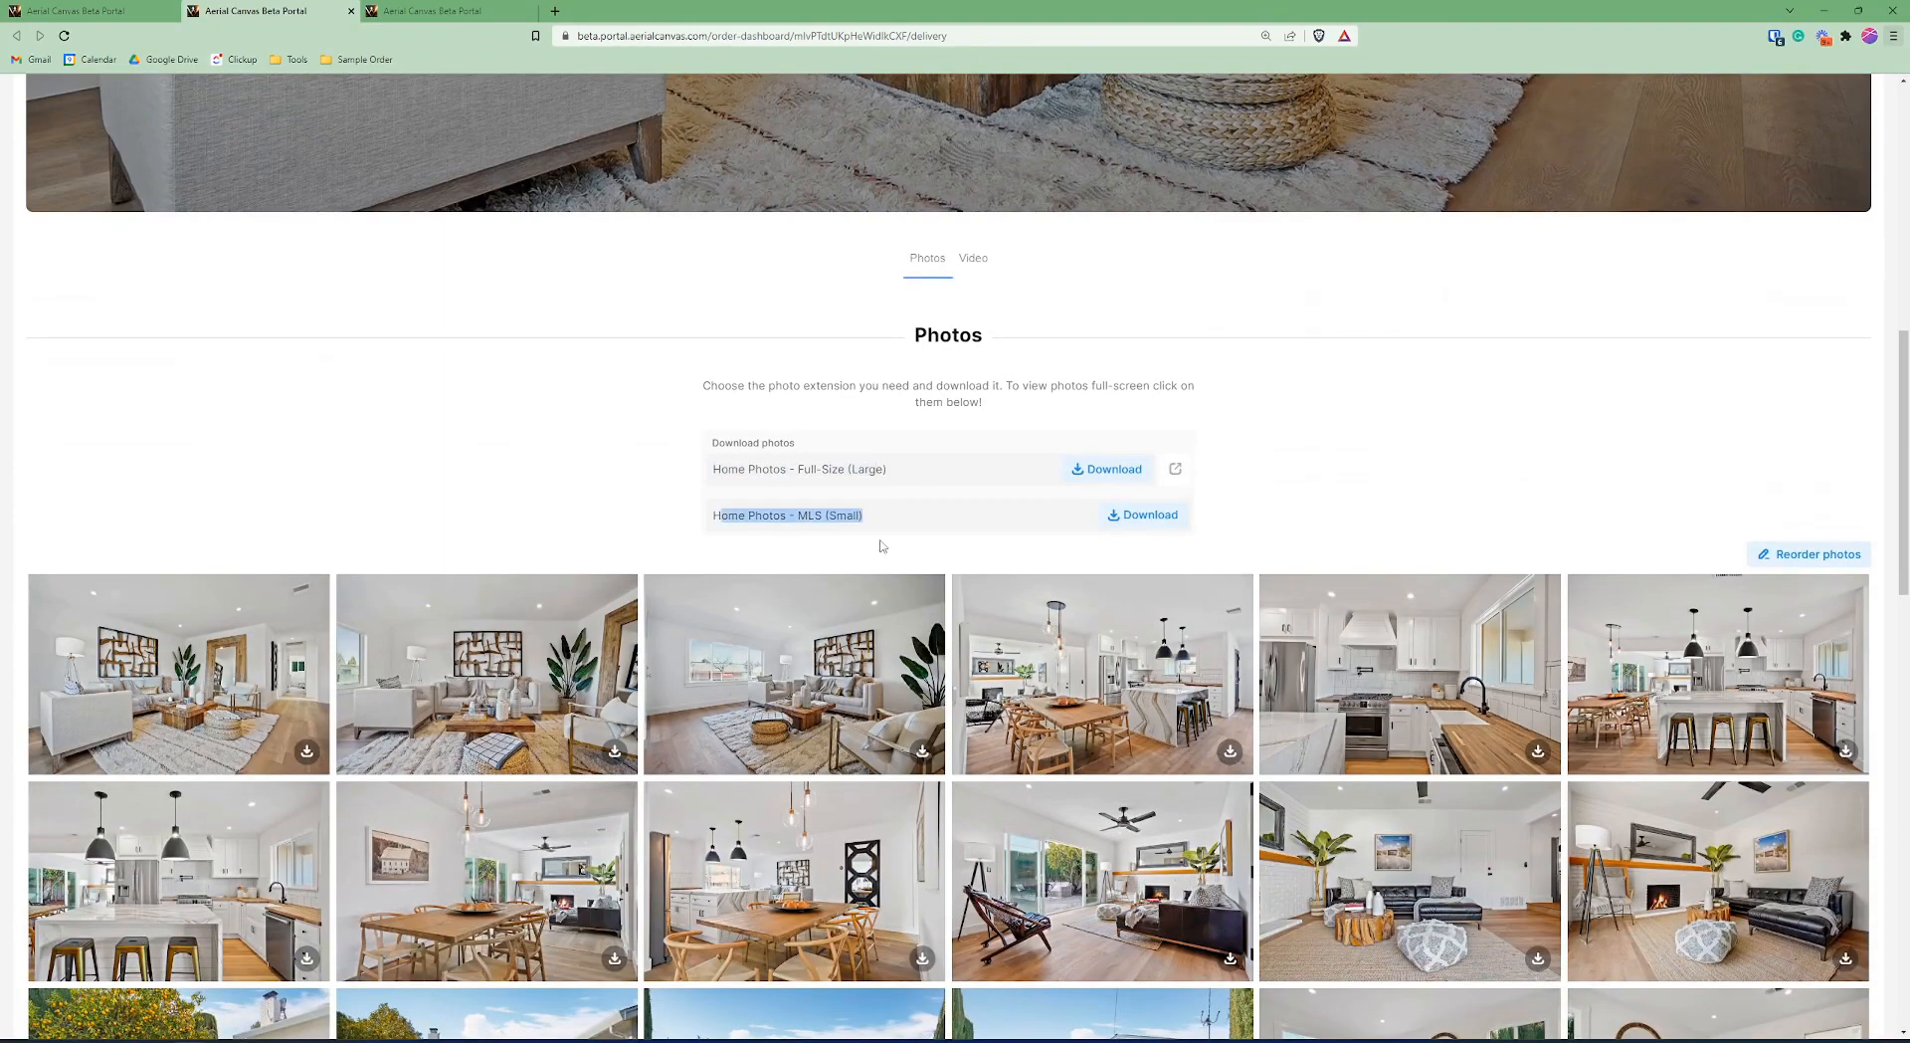
pyautogui.scroll(-13, 856, 547)
pyautogui.moveTo(803, 674); pyautogui.dragTo(965, 701)
pyautogui.scroll(20, 1007, 697)
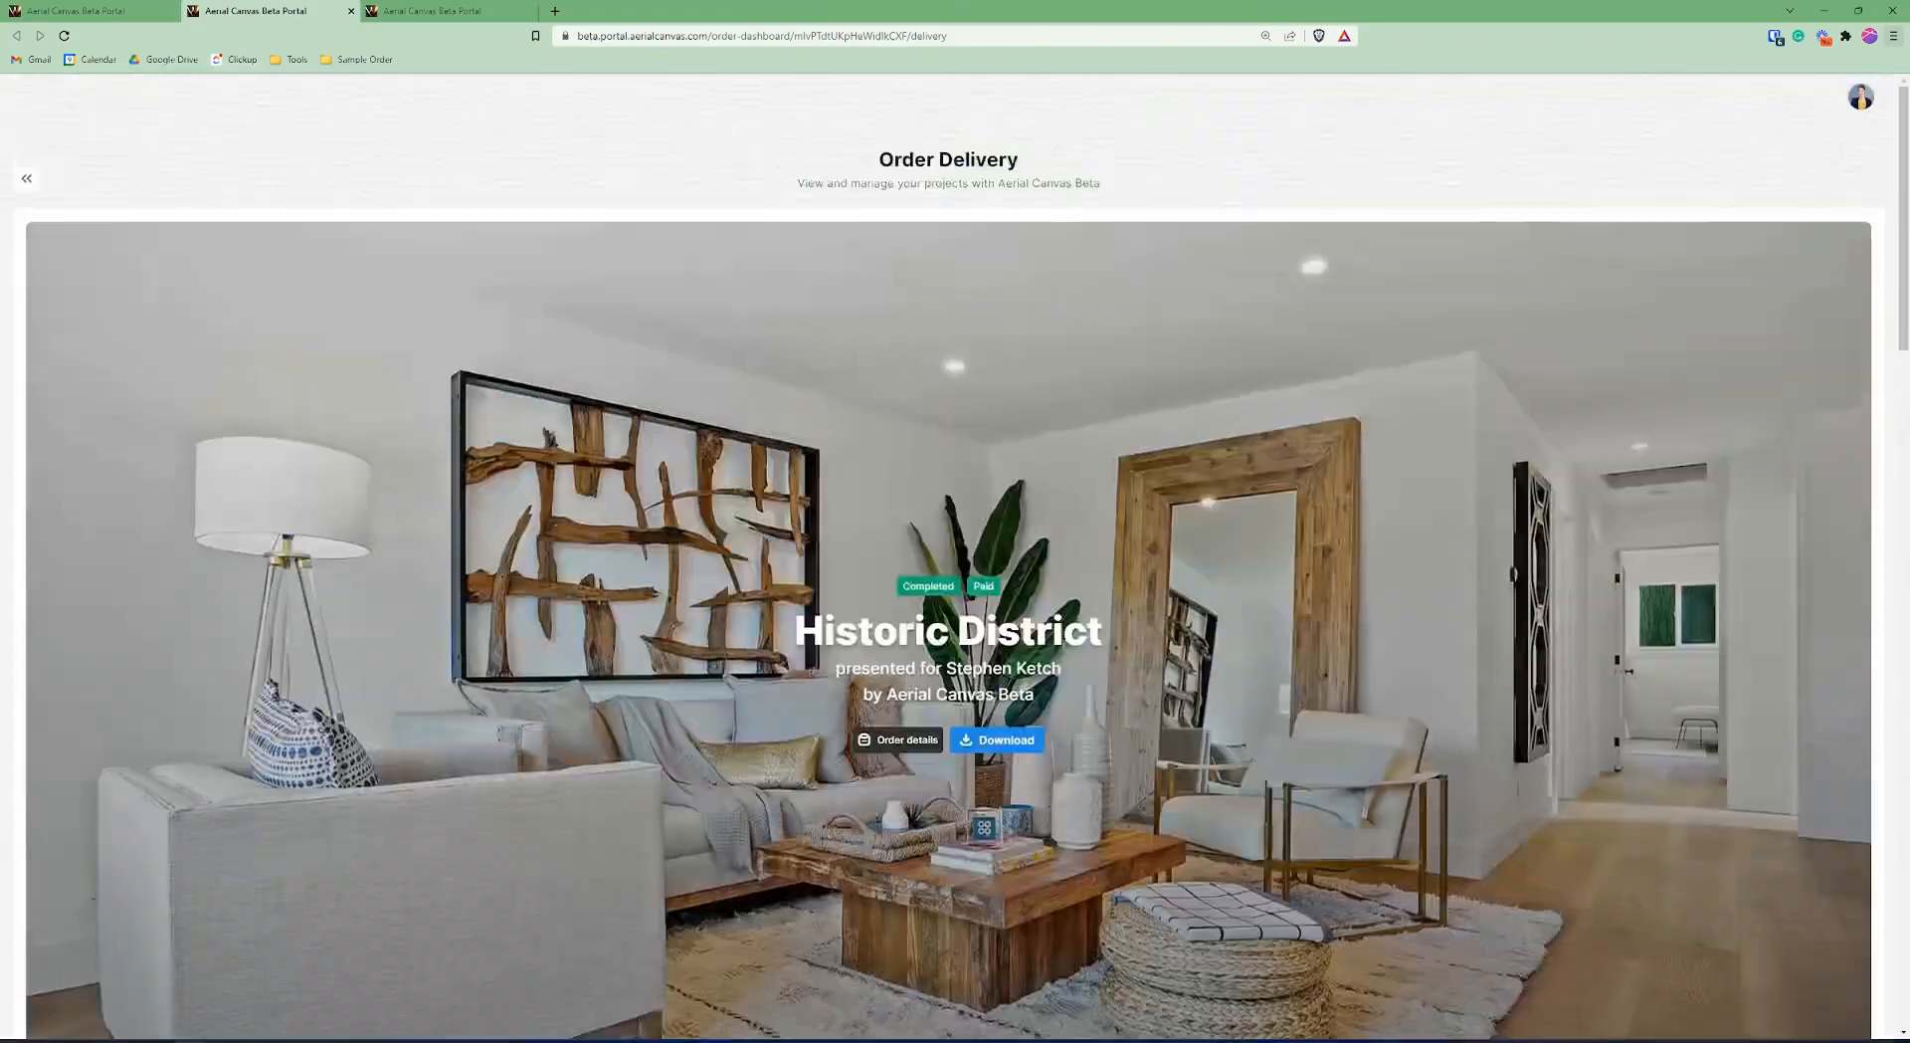
# Open the delivery page's overall download list, review its Dropbox link and the photo and video downloads, and close it.
pyautogui.scroll(-4, 1391, 602)
pyautogui.click(997, 366)
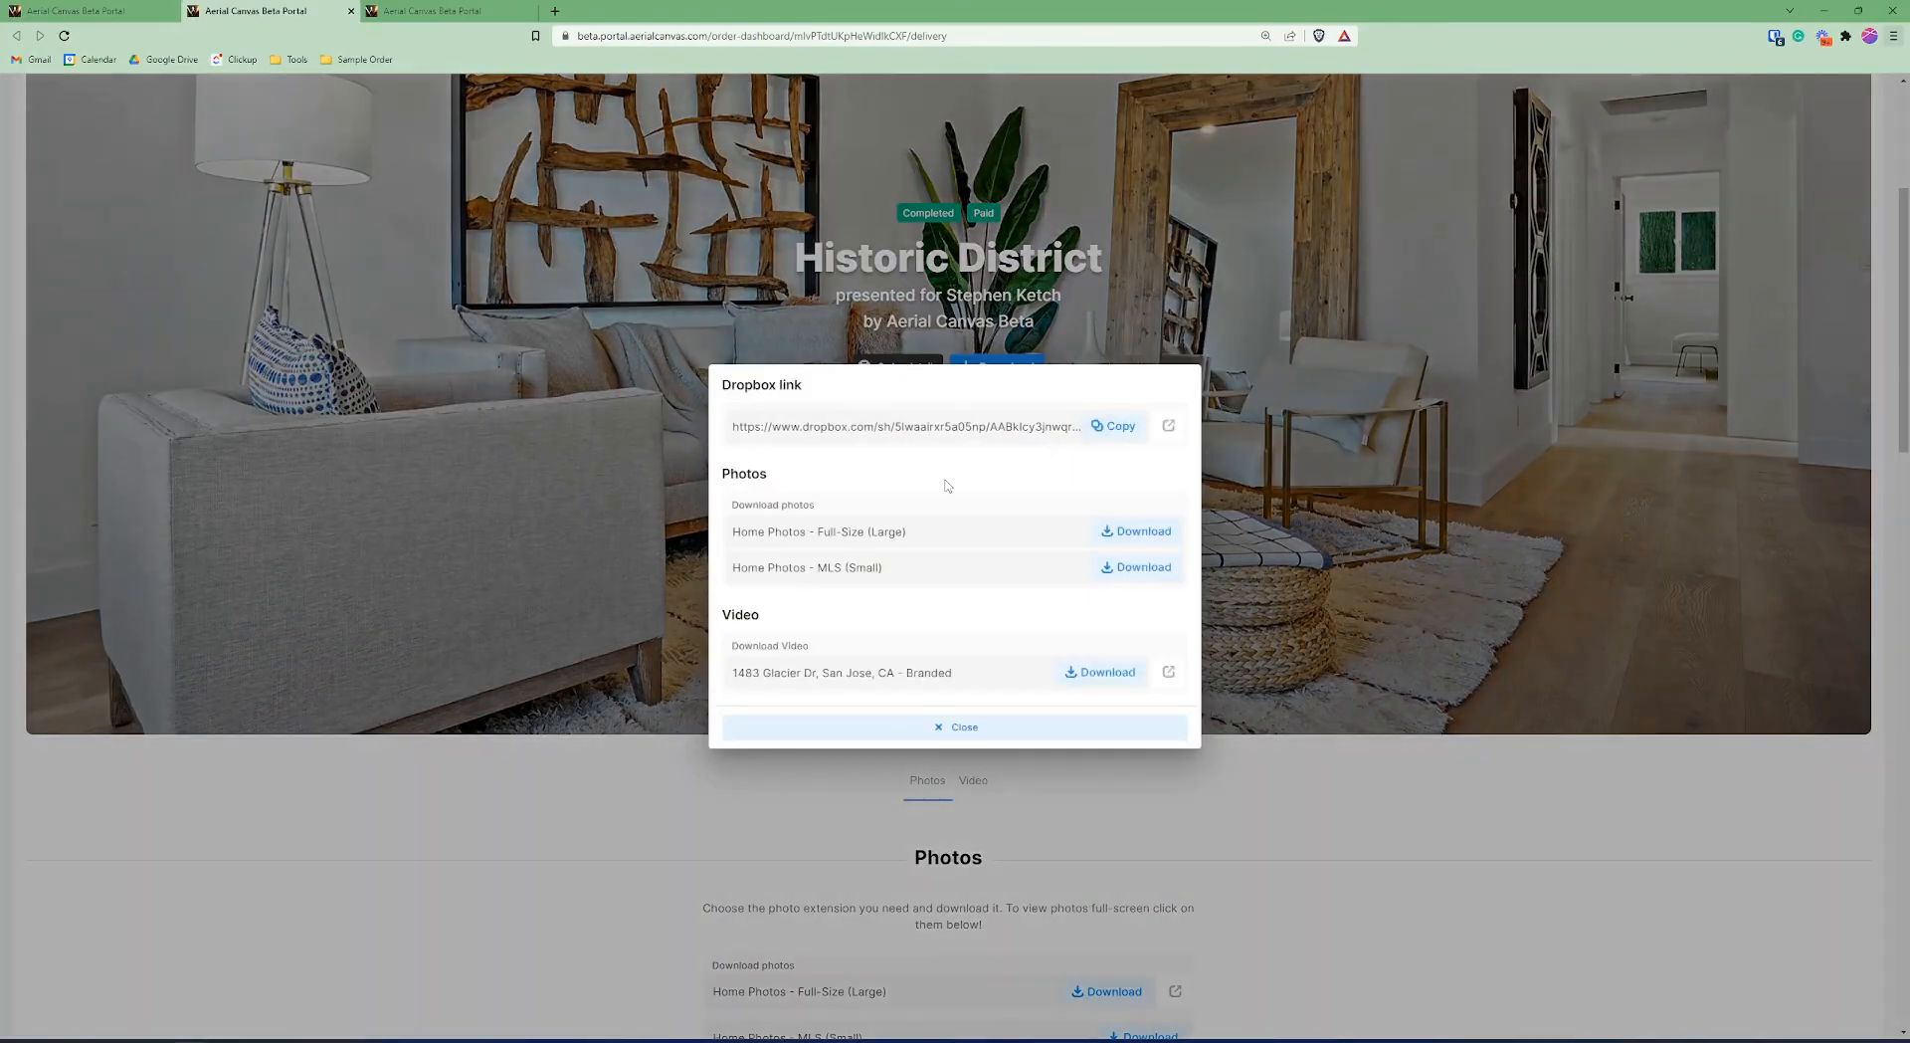
pyautogui.click(1028, 733)
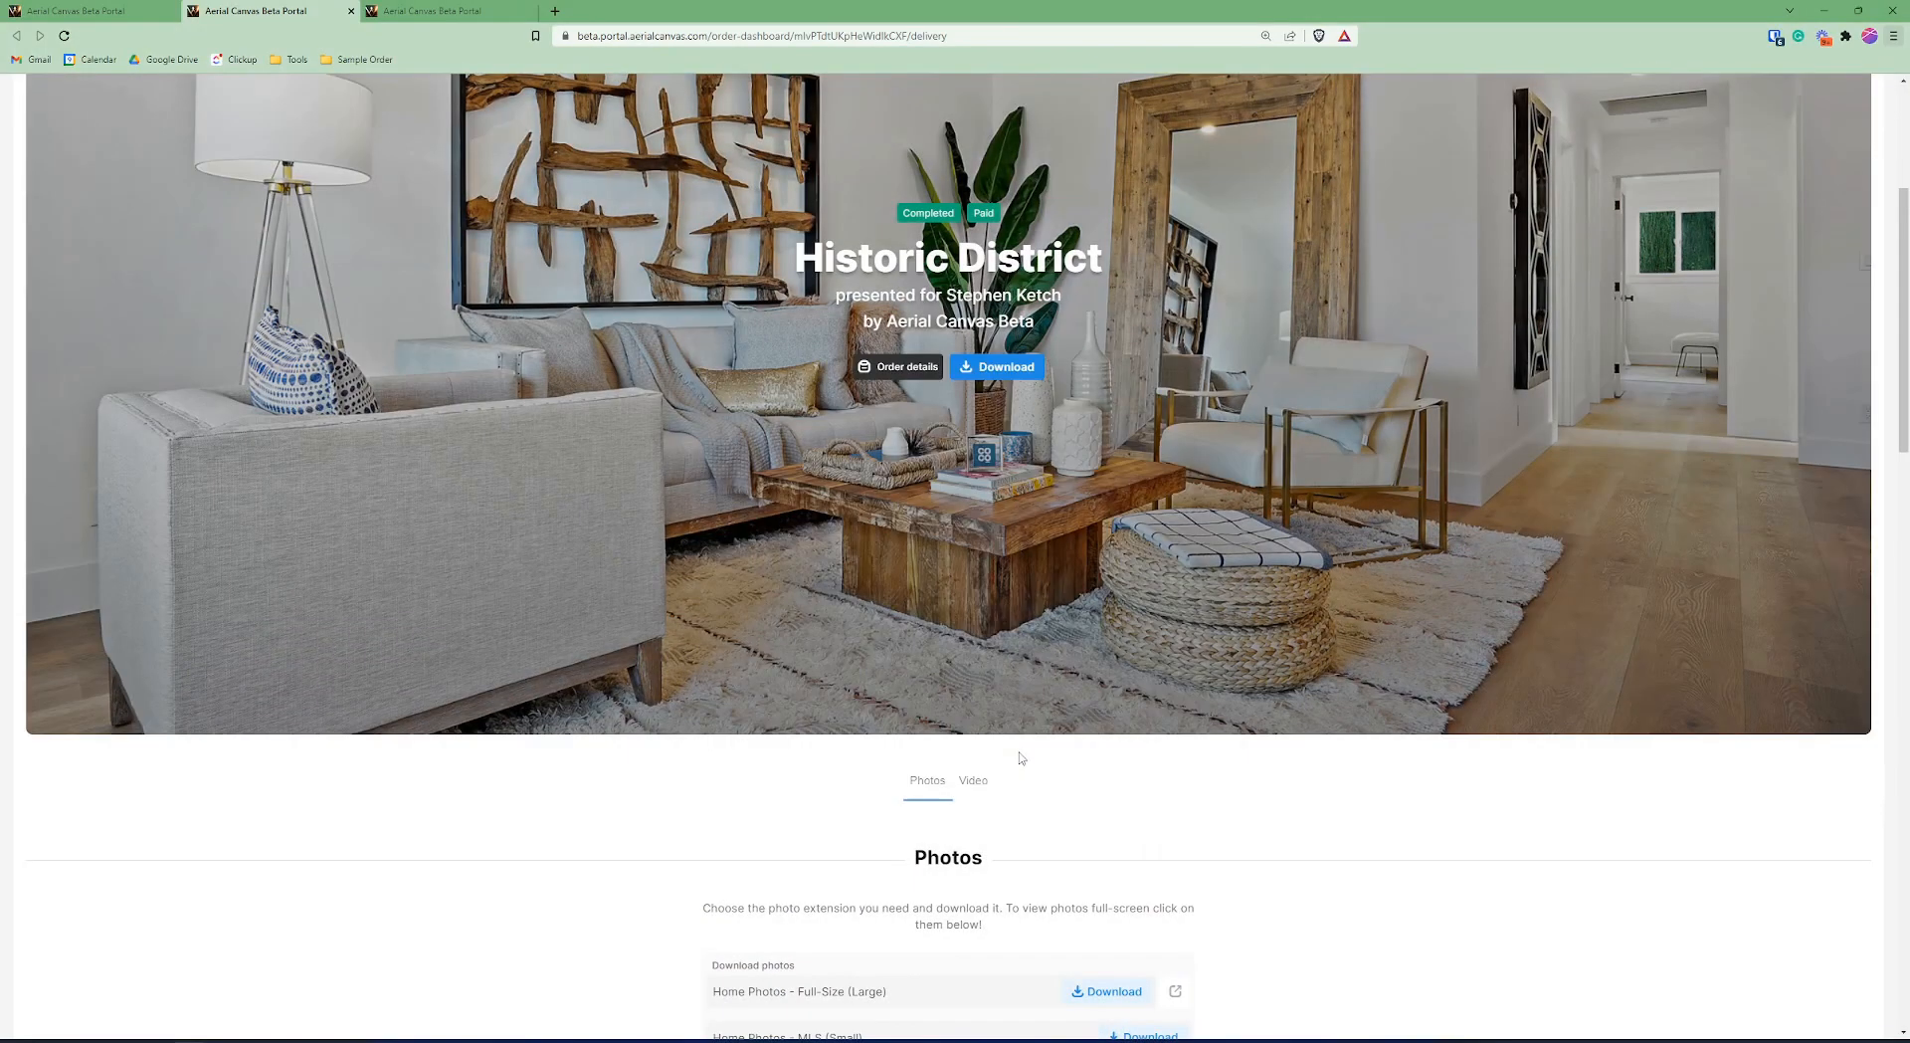
pyautogui.scroll(4, 1030, 747)
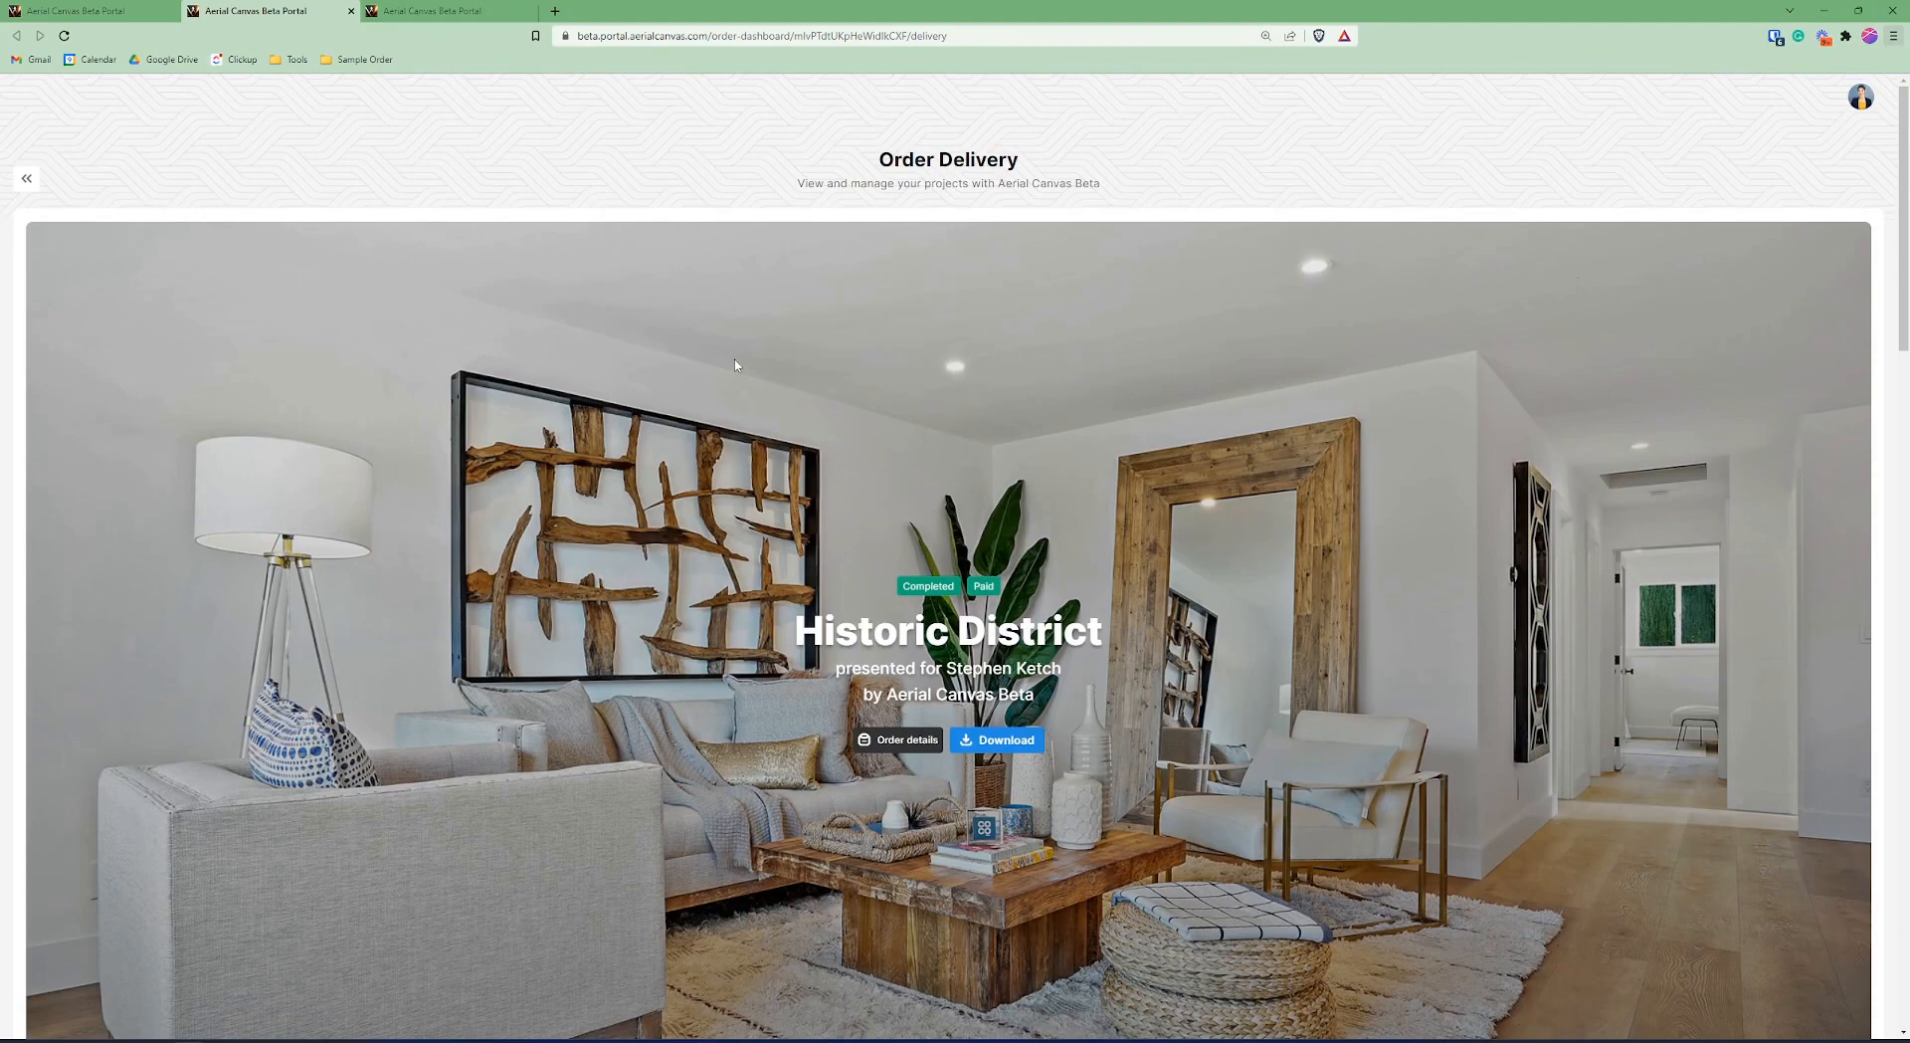
# Return to order management, set the Historic District order's status to In Progress and close its details.
pyautogui.click(177, 7)
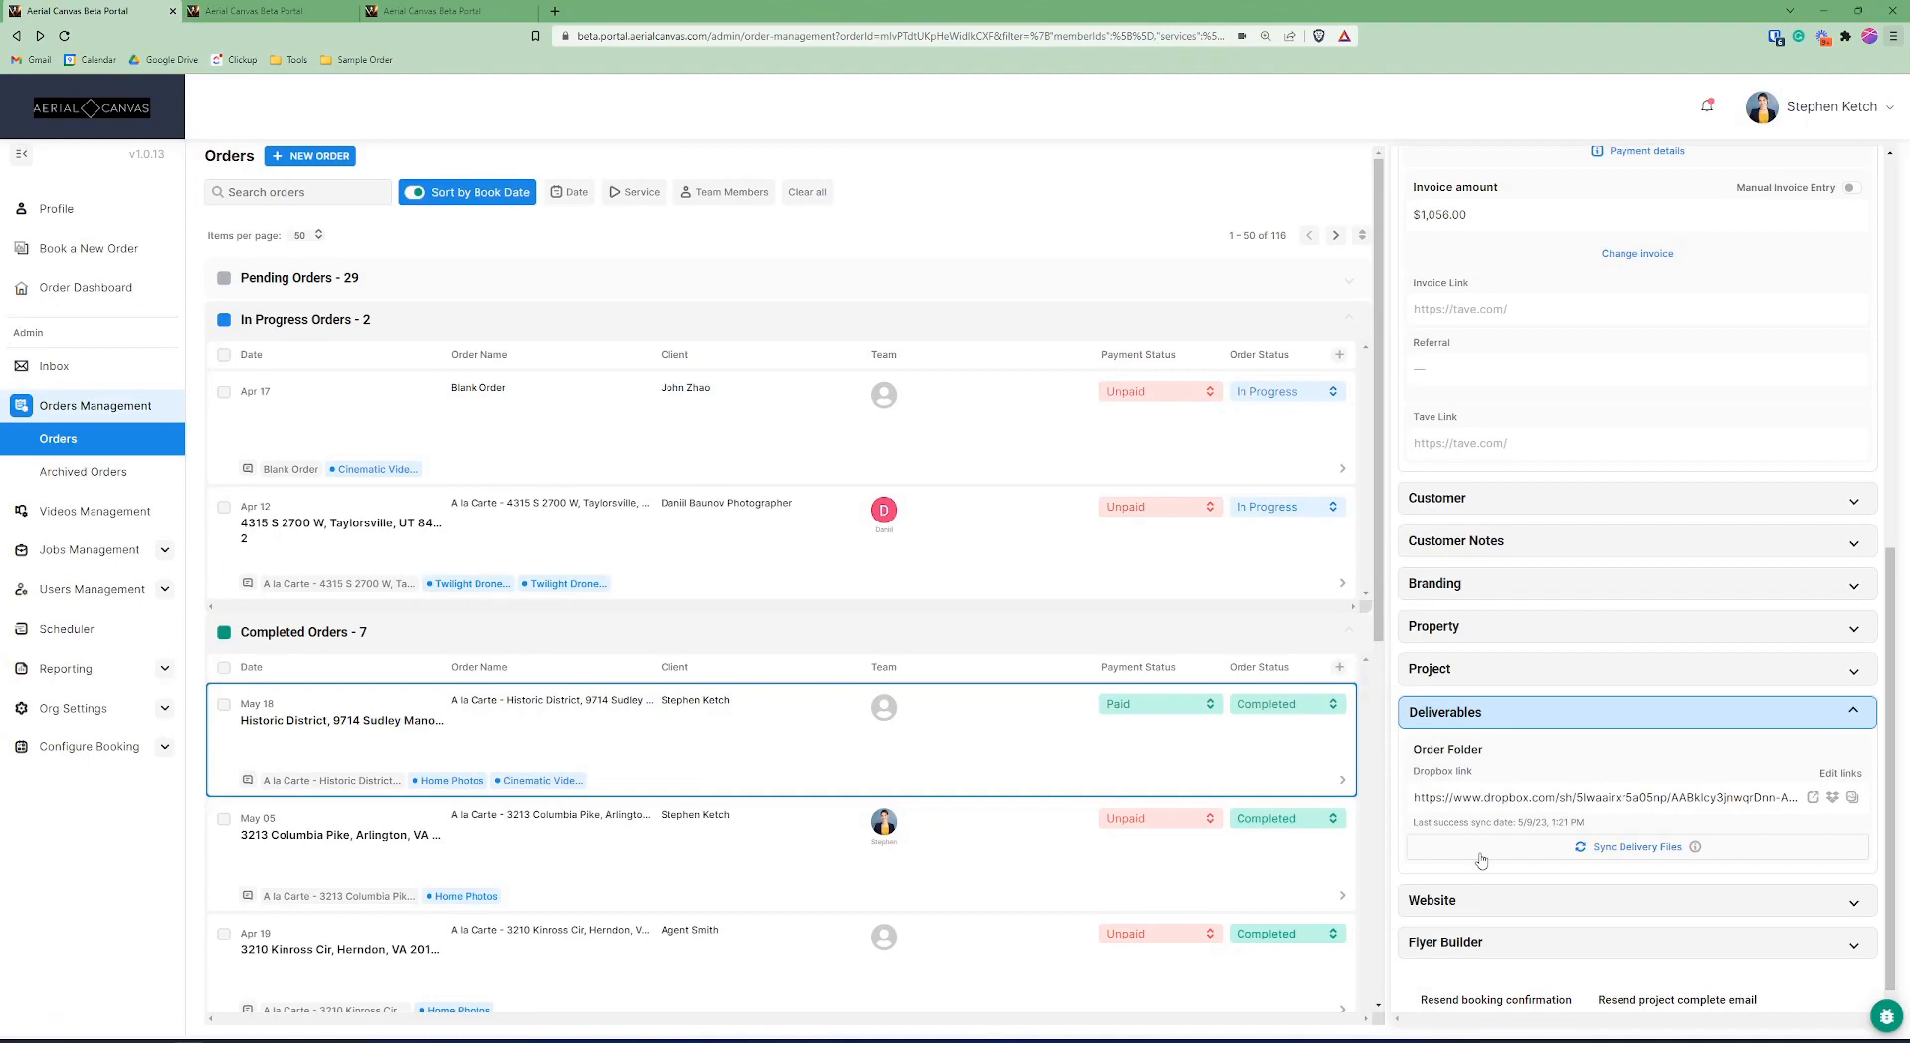
pyautogui.scroll(8, 1480, 859)
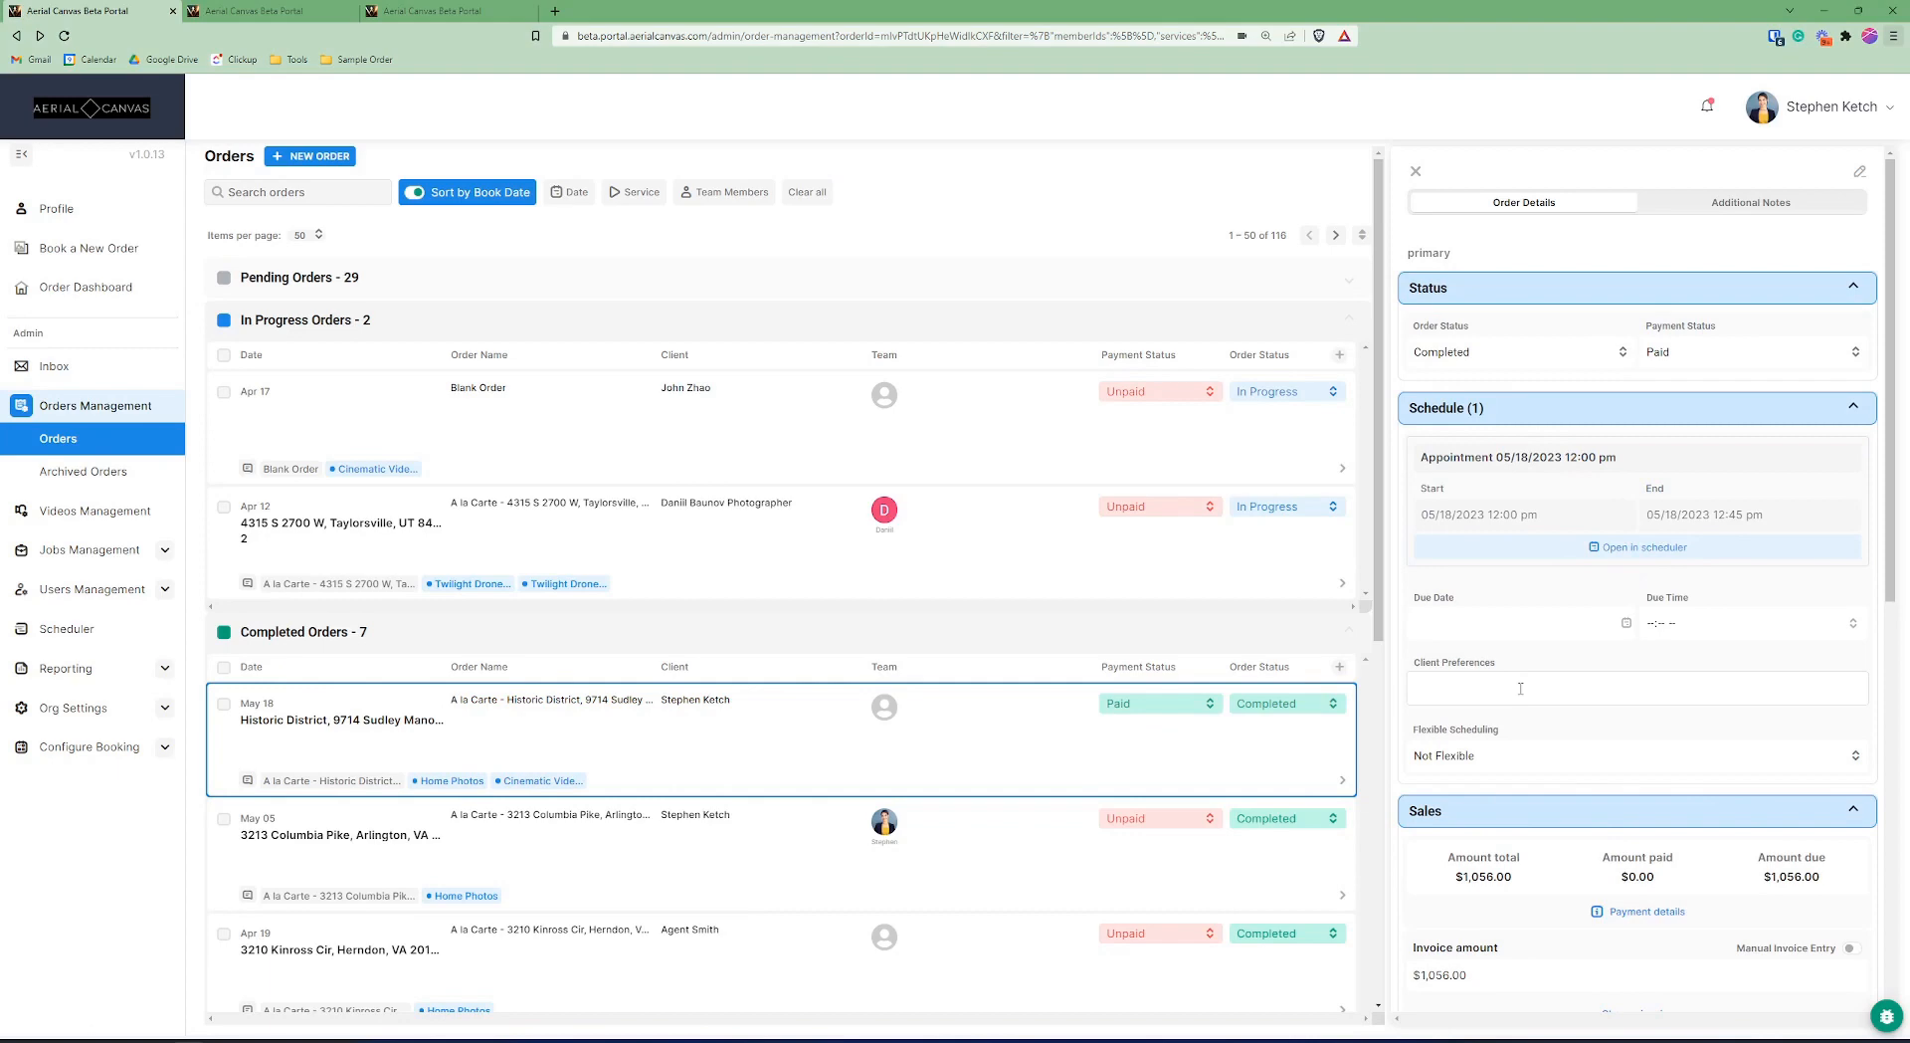
pyautogui.click(1283, 703)
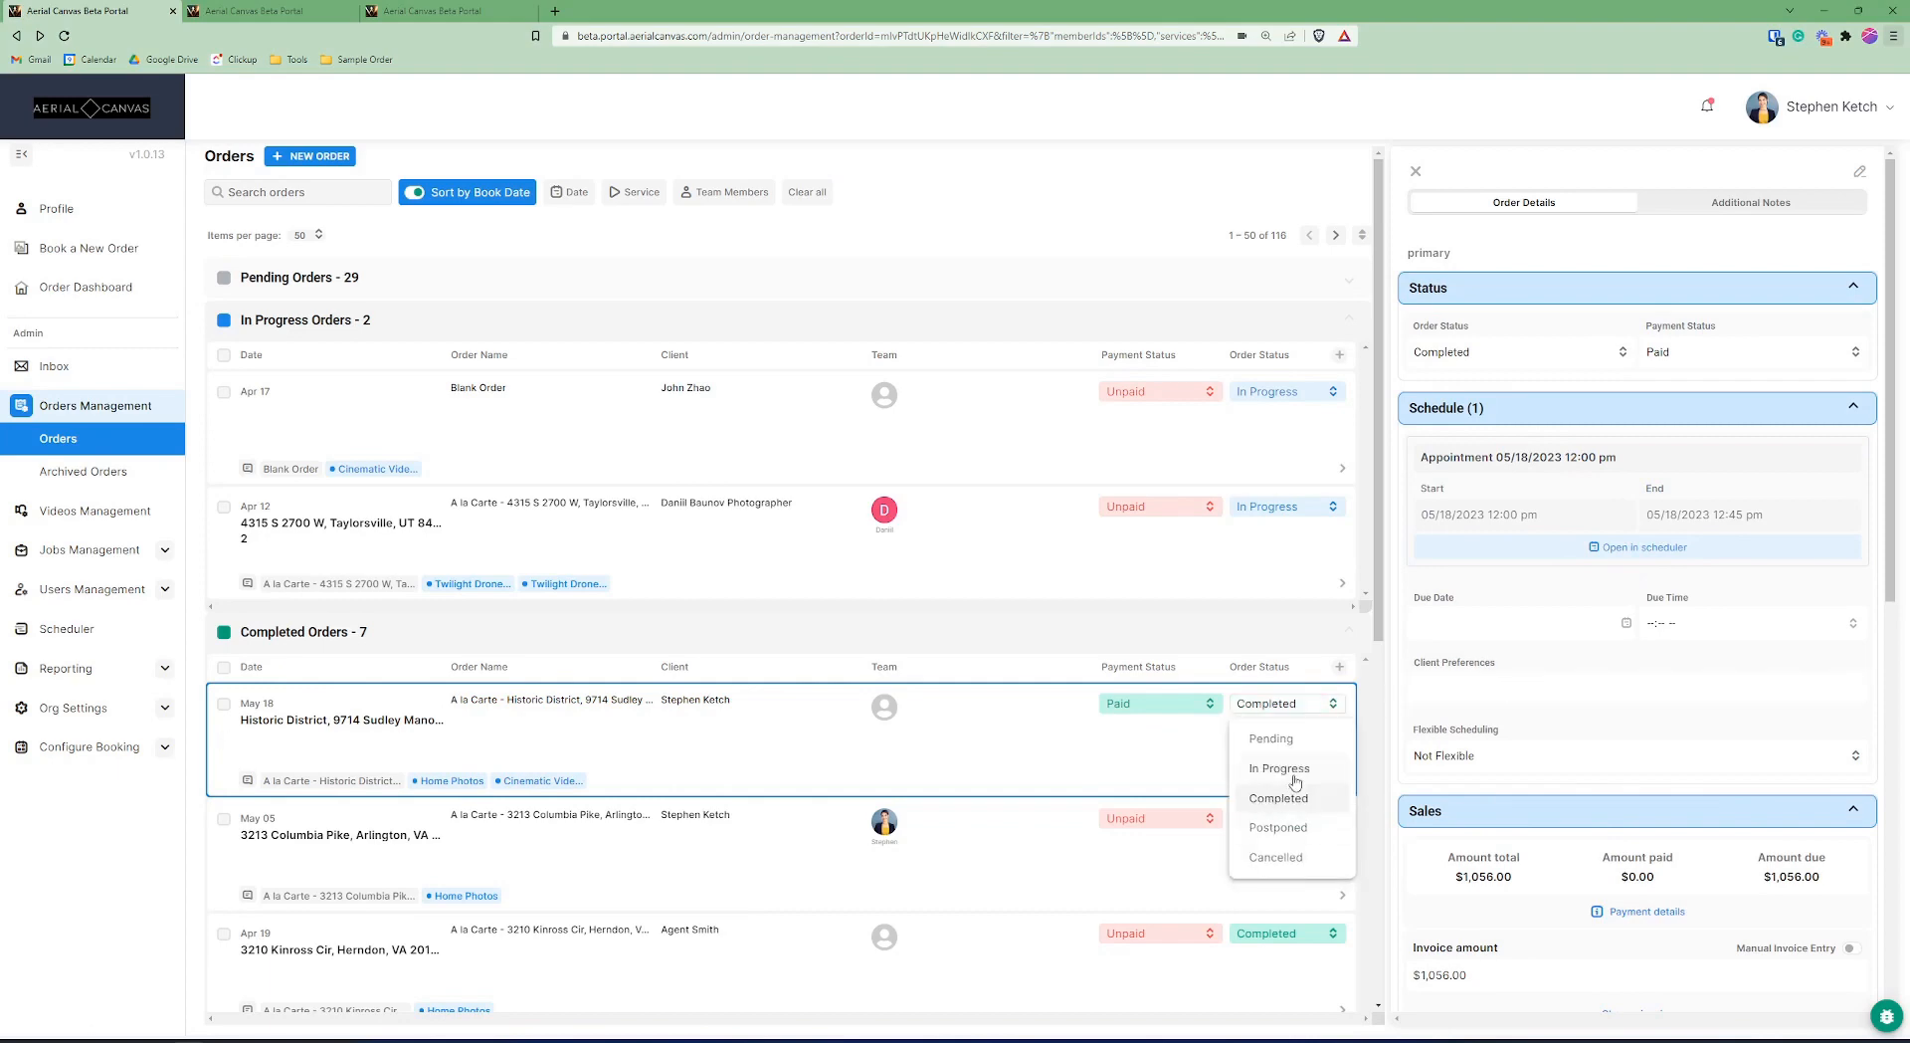
pyautogui.click(1296, 771)
pyautogui.click(1184, 463)
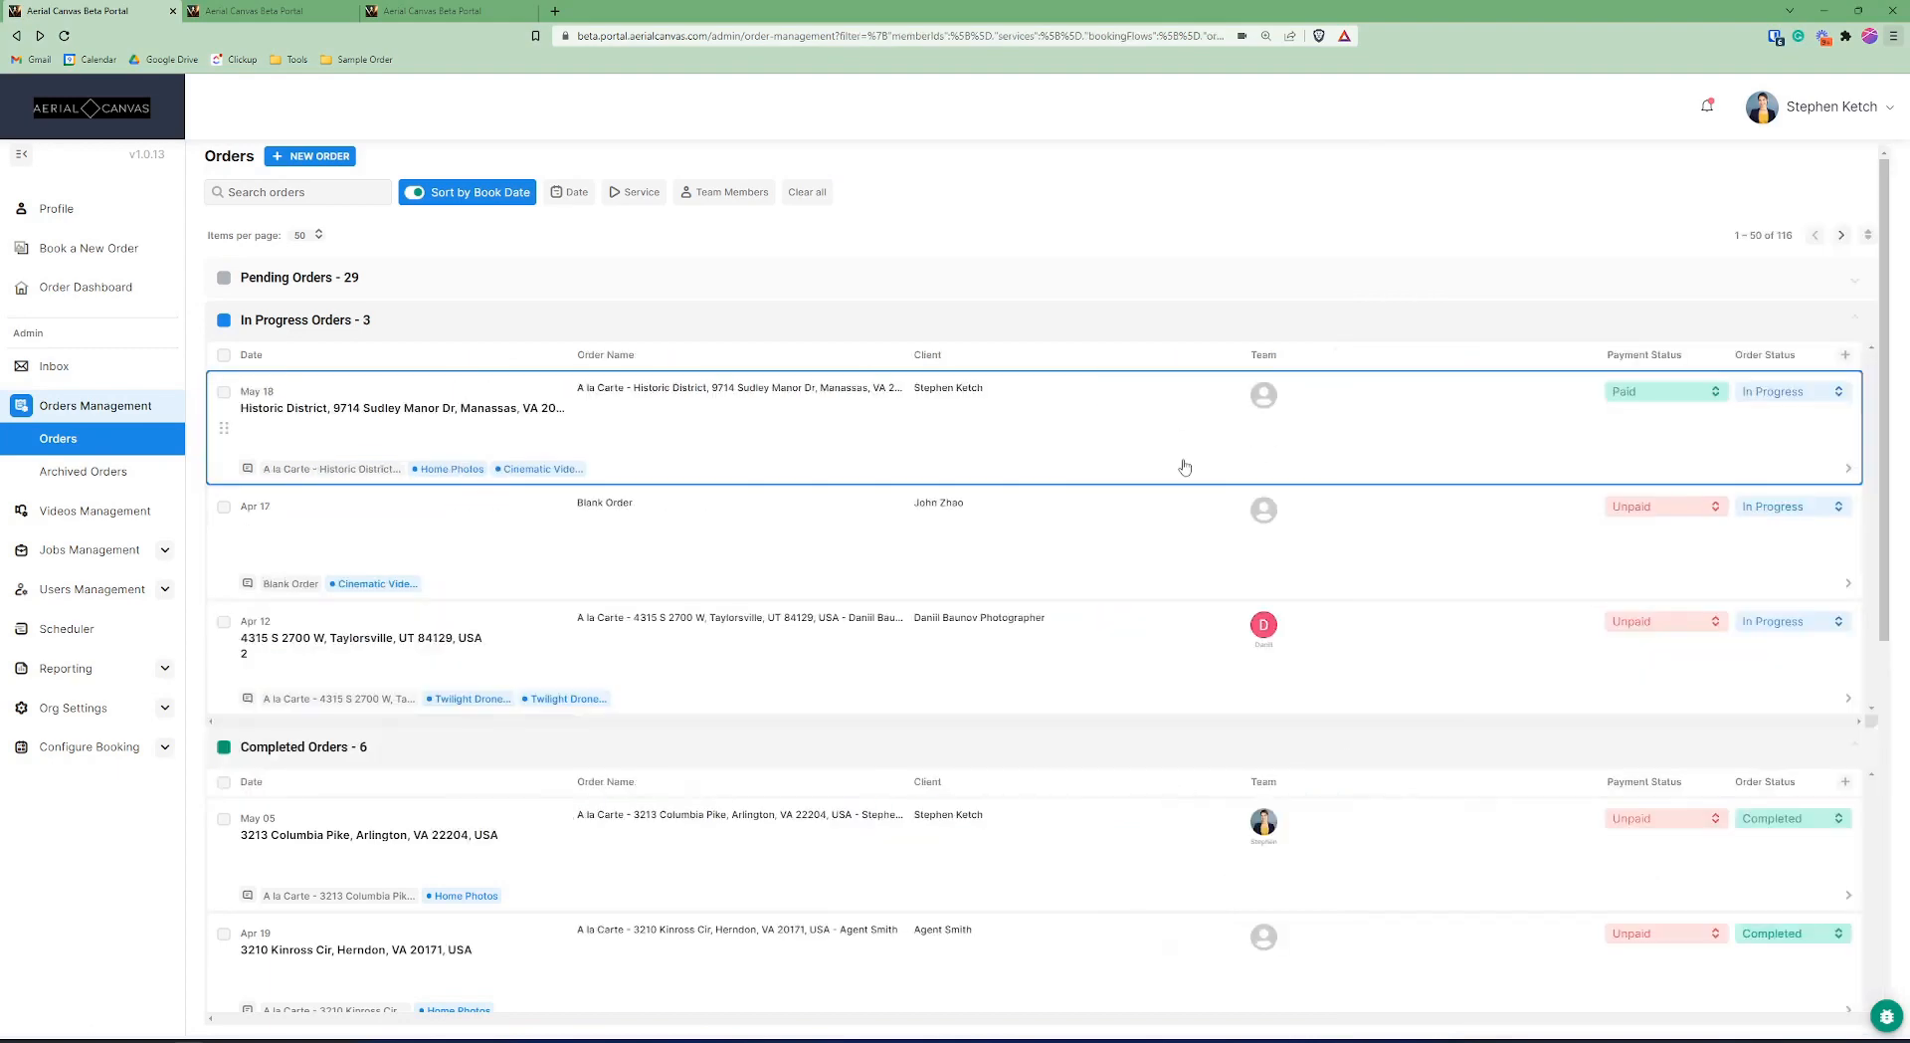
# Set the Historic District order's payment status to Unpaid.
pyautogui.click(1621, 391)
pyautogui.scroll(2, 1682, 497)
pyautogui.click(1671, 430)
pyautogui.click(1482, 393)
# Open the Historic District order's details and show its 05/18/2023 12:00 pm appointment in the scheduler.
pyautogui.click(780, 436)
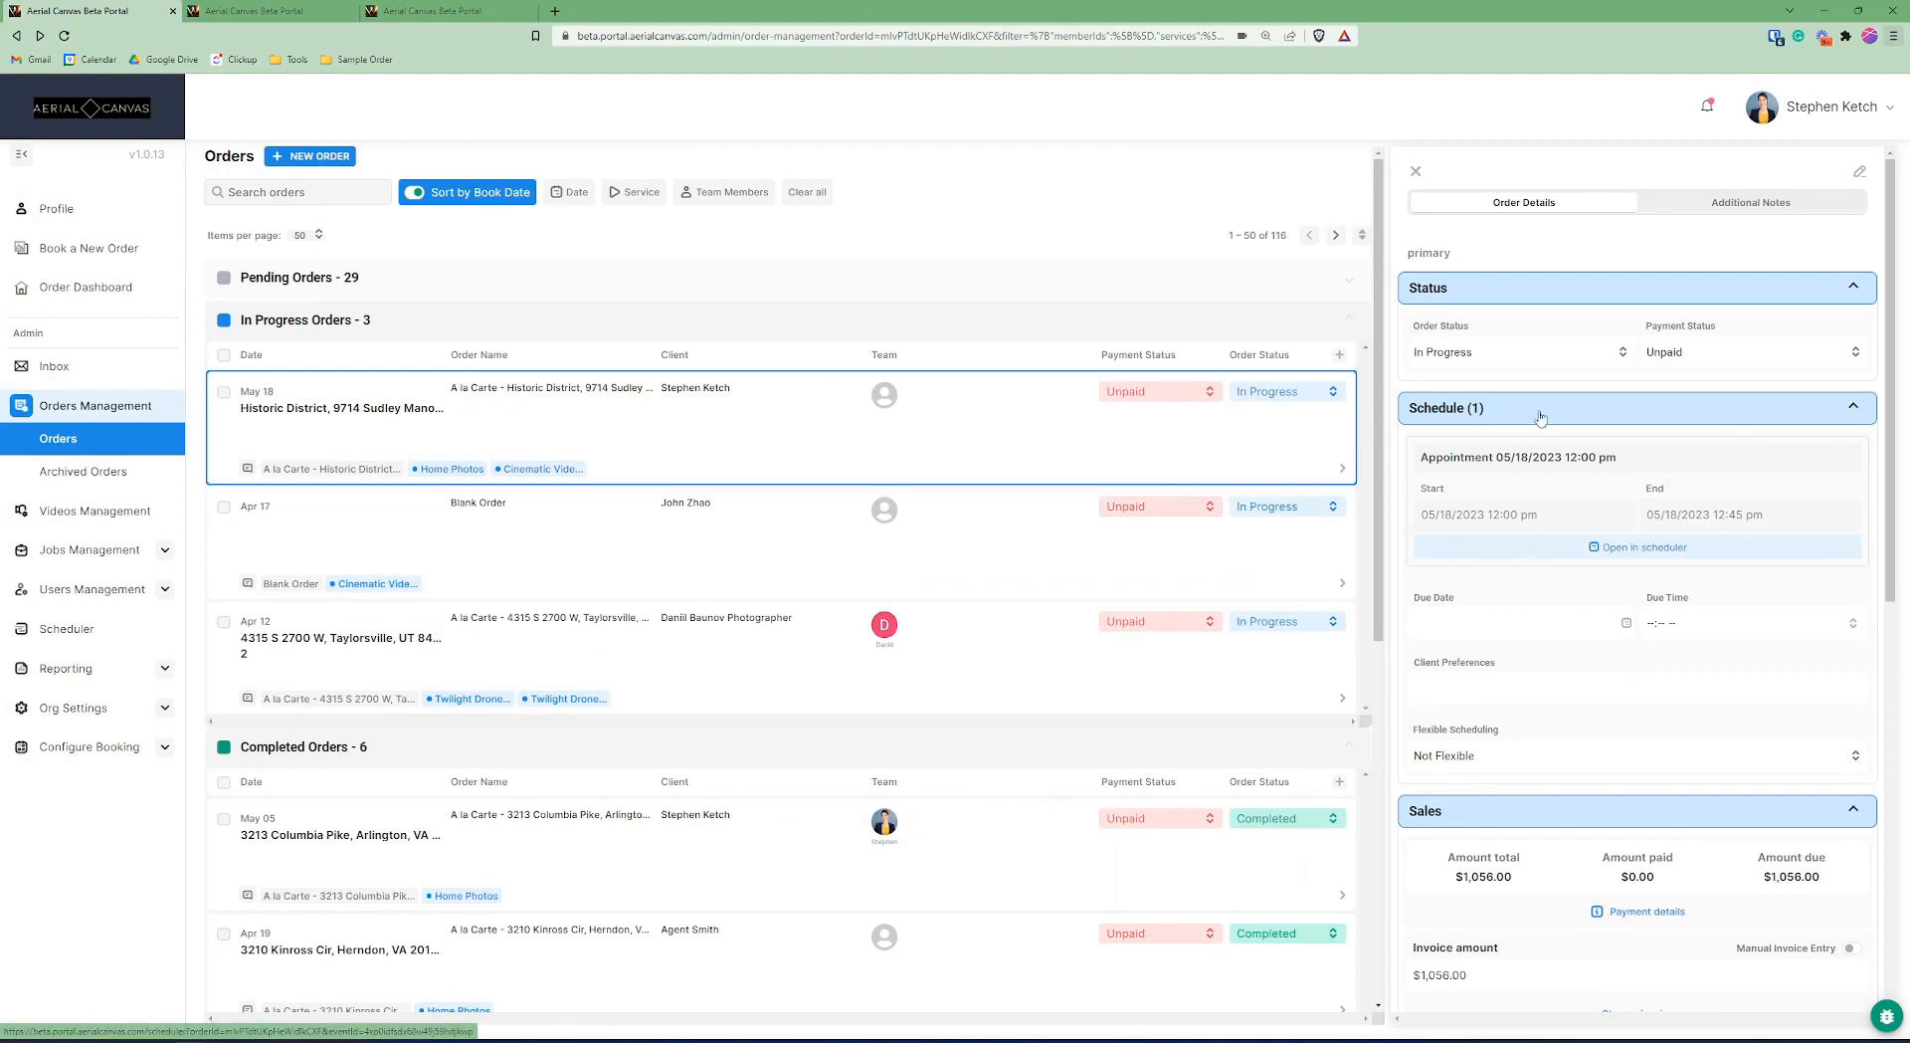
pyautogui.click(1510, 543)
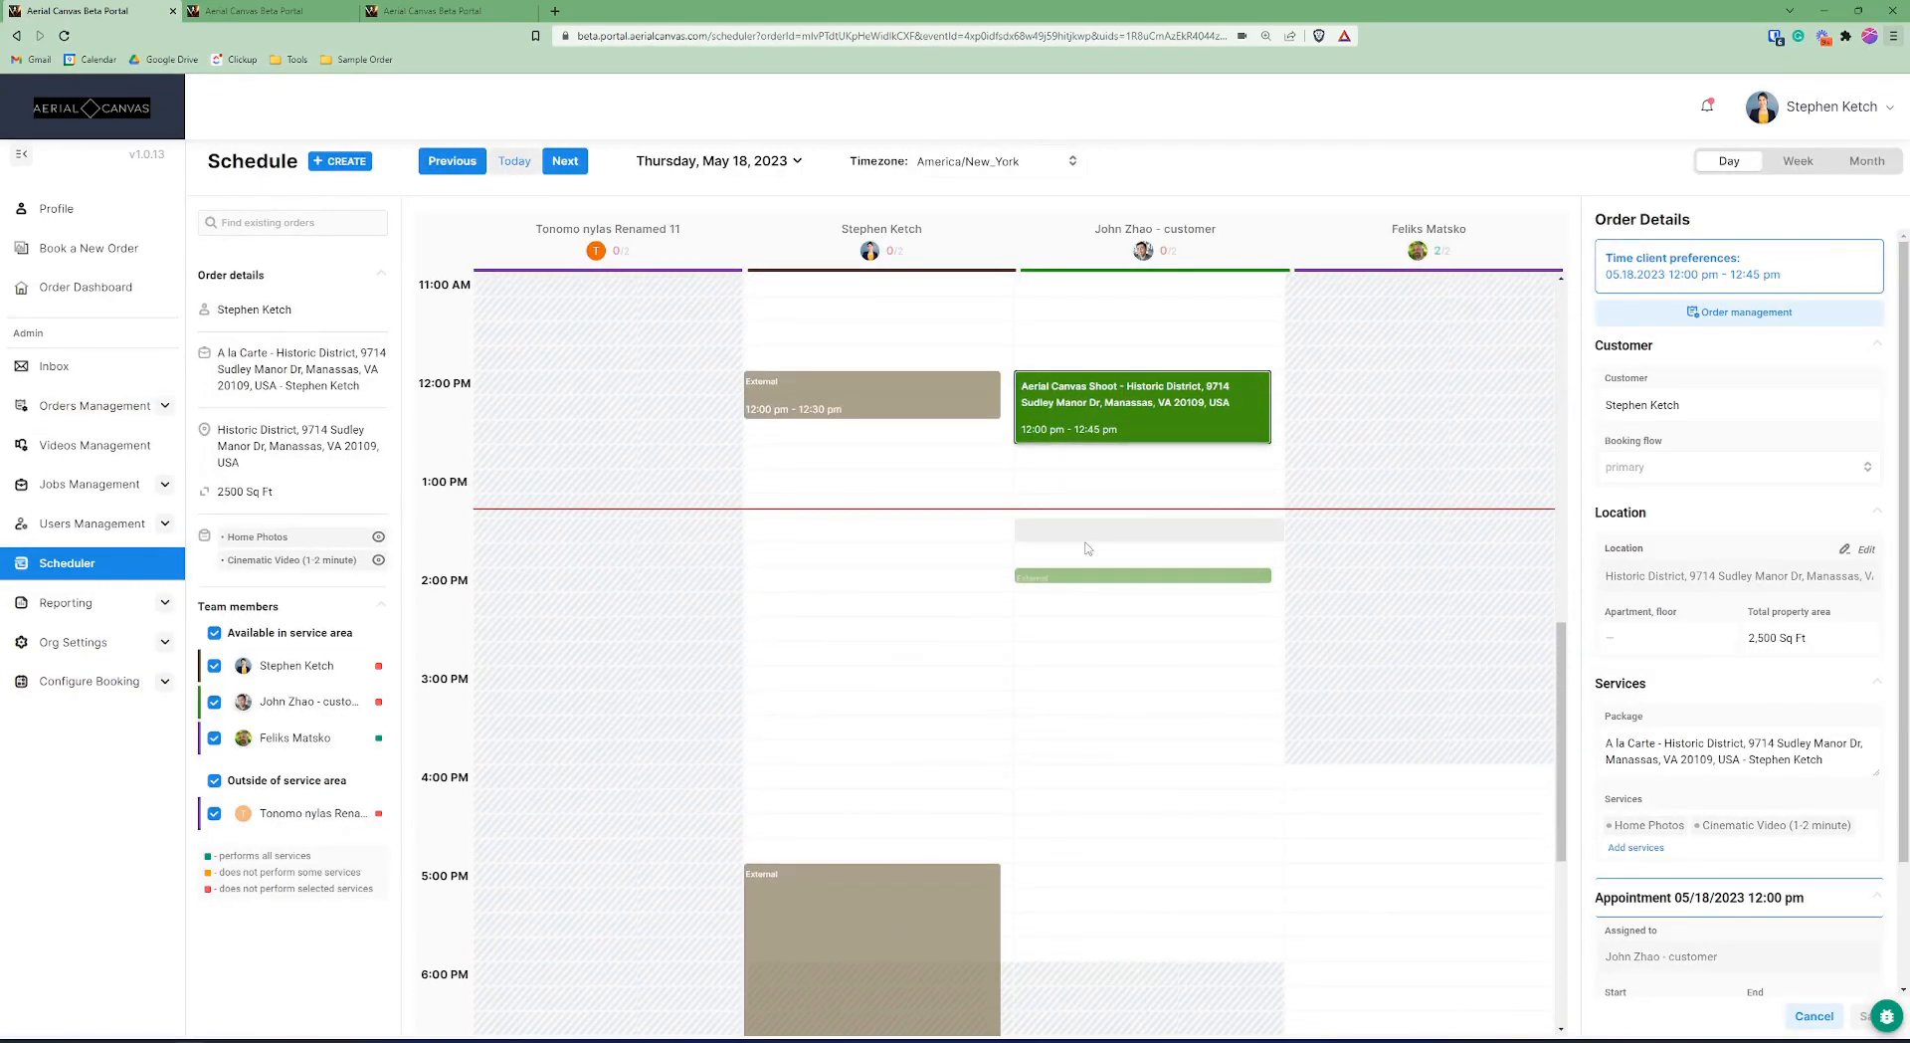
pyautogui.scroll(1, 1088, 549)
pyautogui.moveTo(1113, 492)
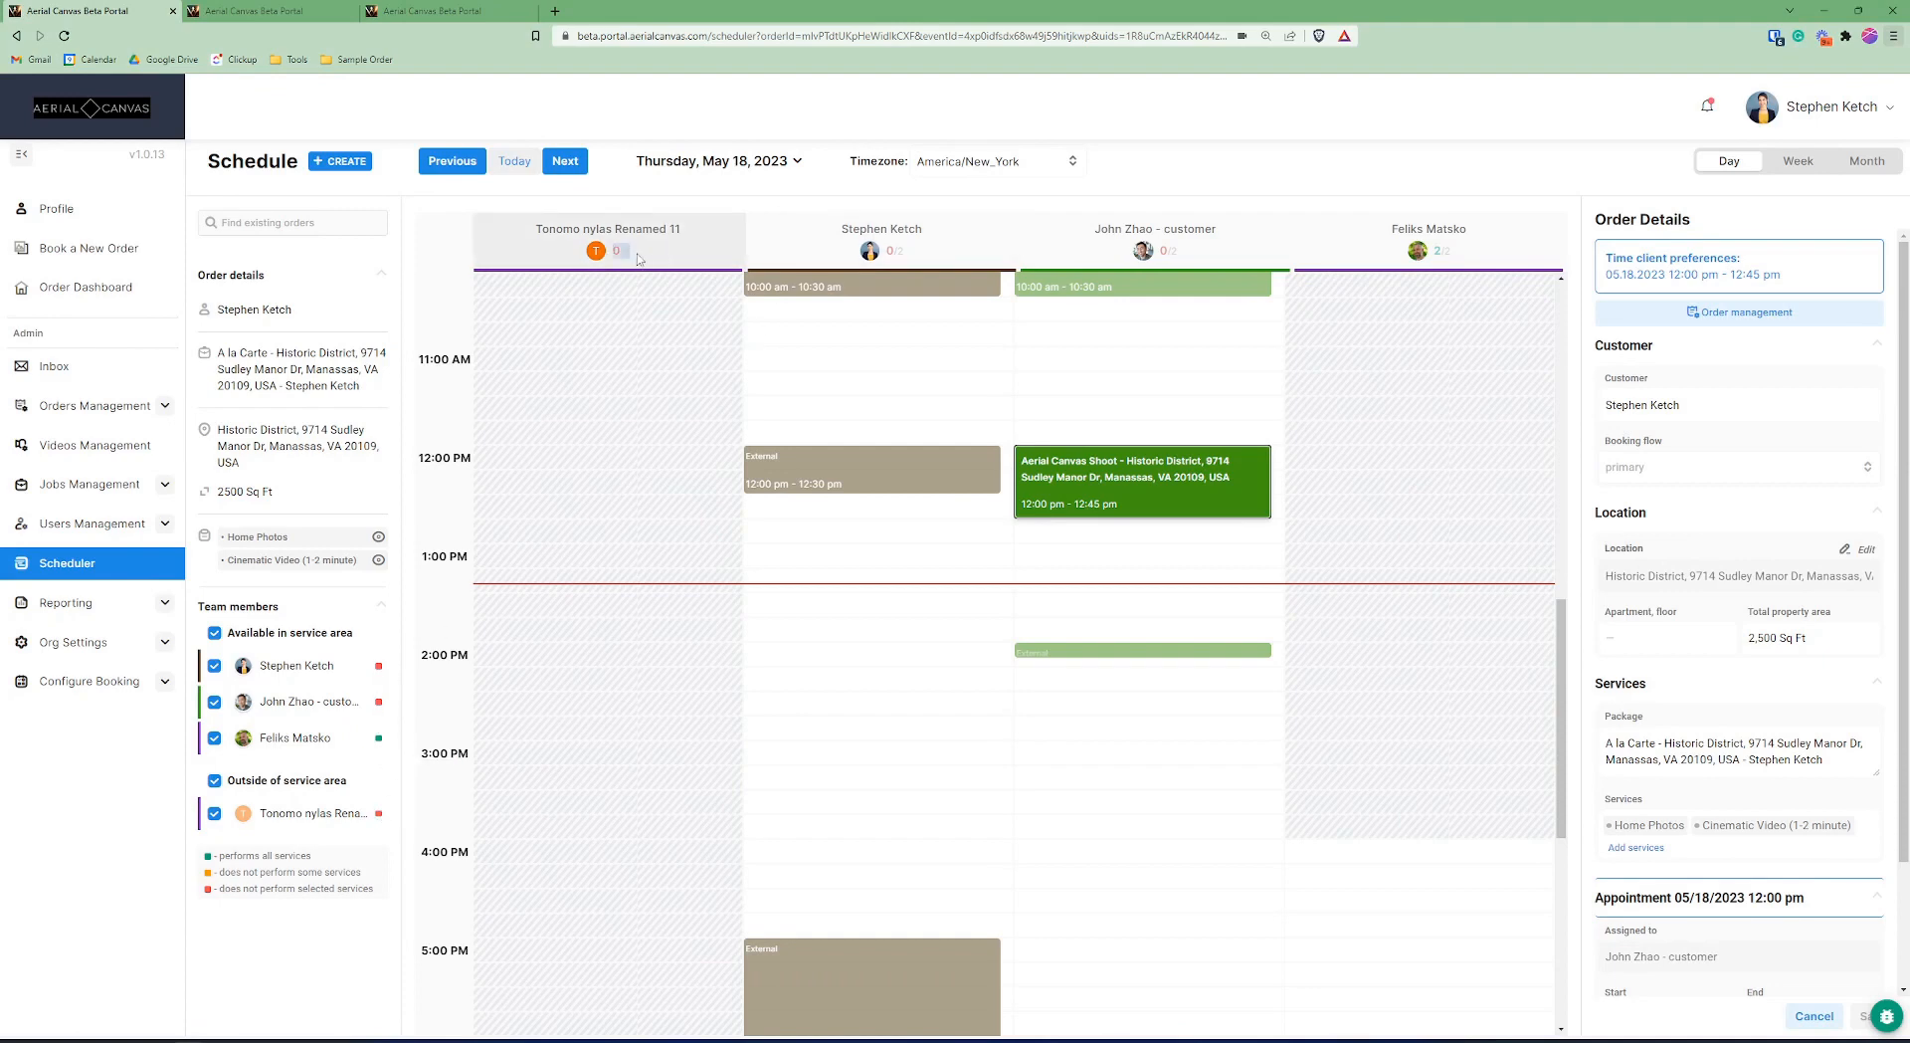
# Check how many of the requested services each team member performs and hide the members outside the service area.
pyautogui.doubleClick(1442, 251)
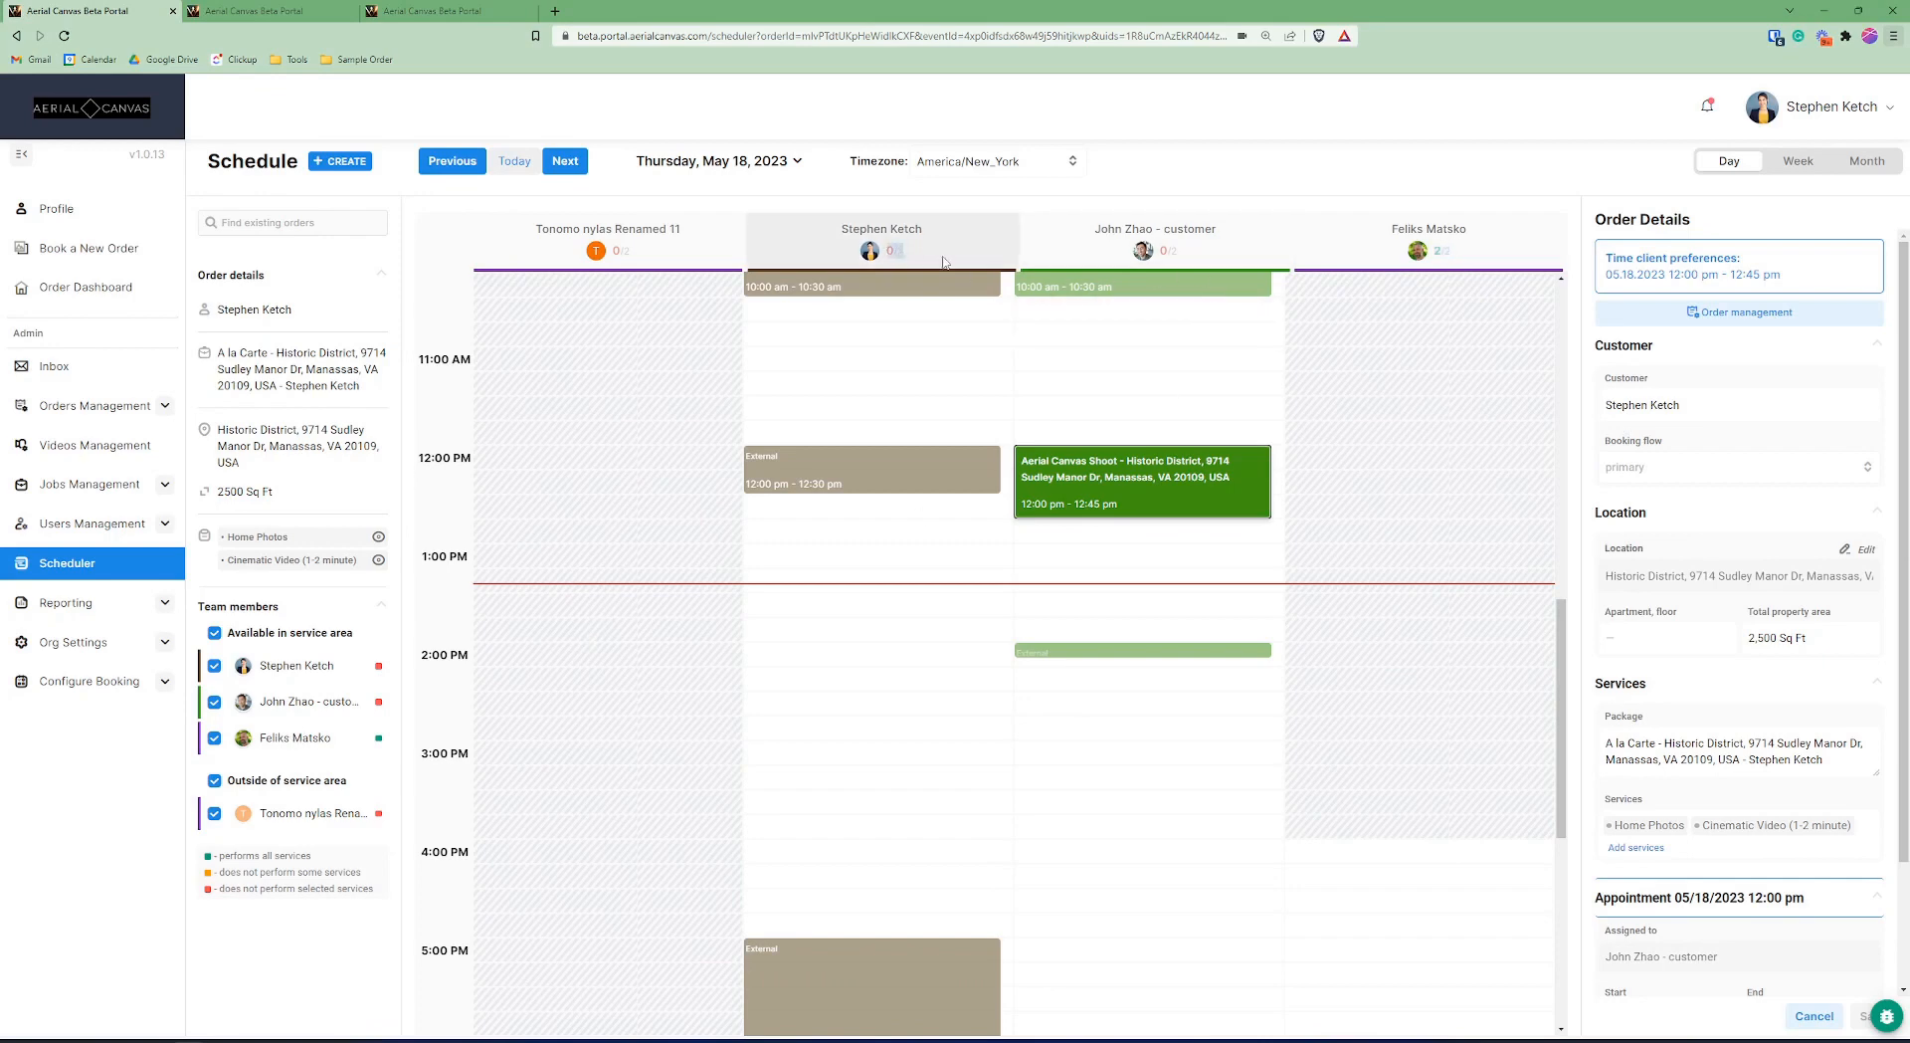
pyautogui.moveTo(1460, 253); pyautogui.dragTo(1461, 230)
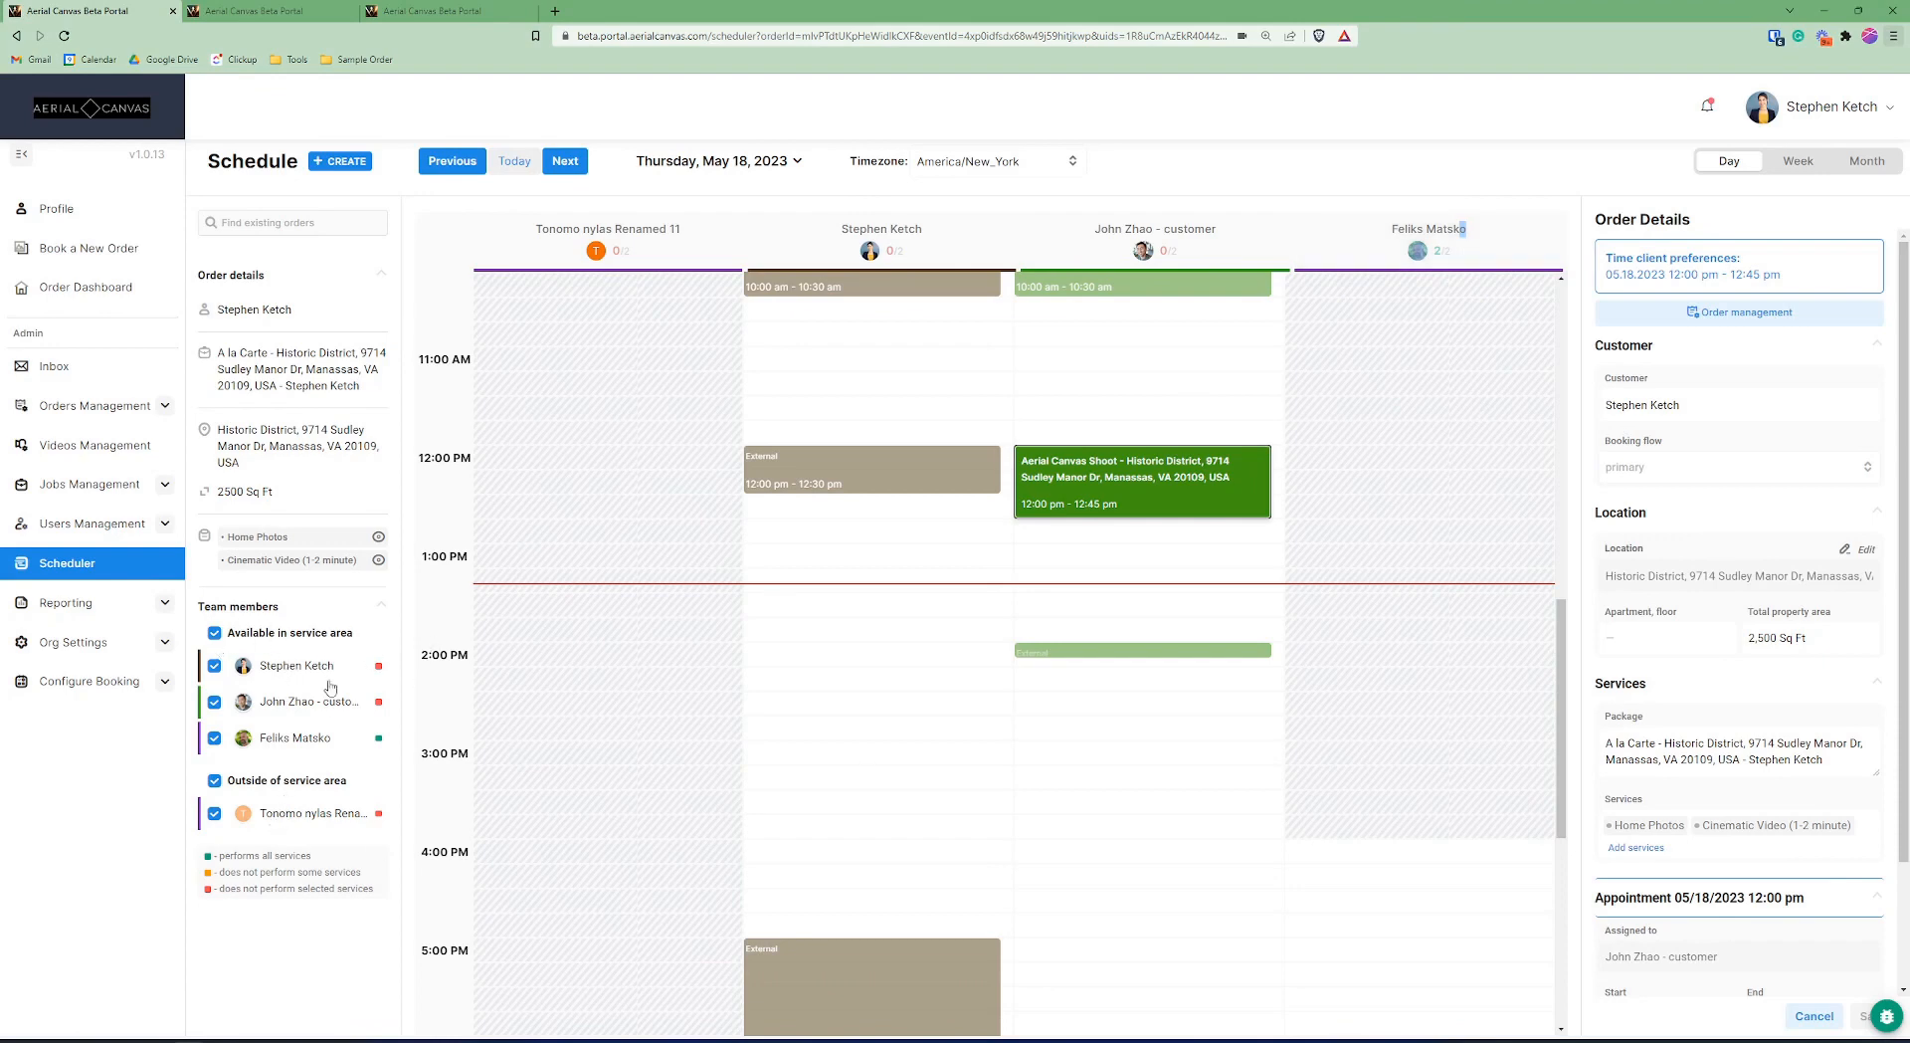
pyautogui.click(214, 780)
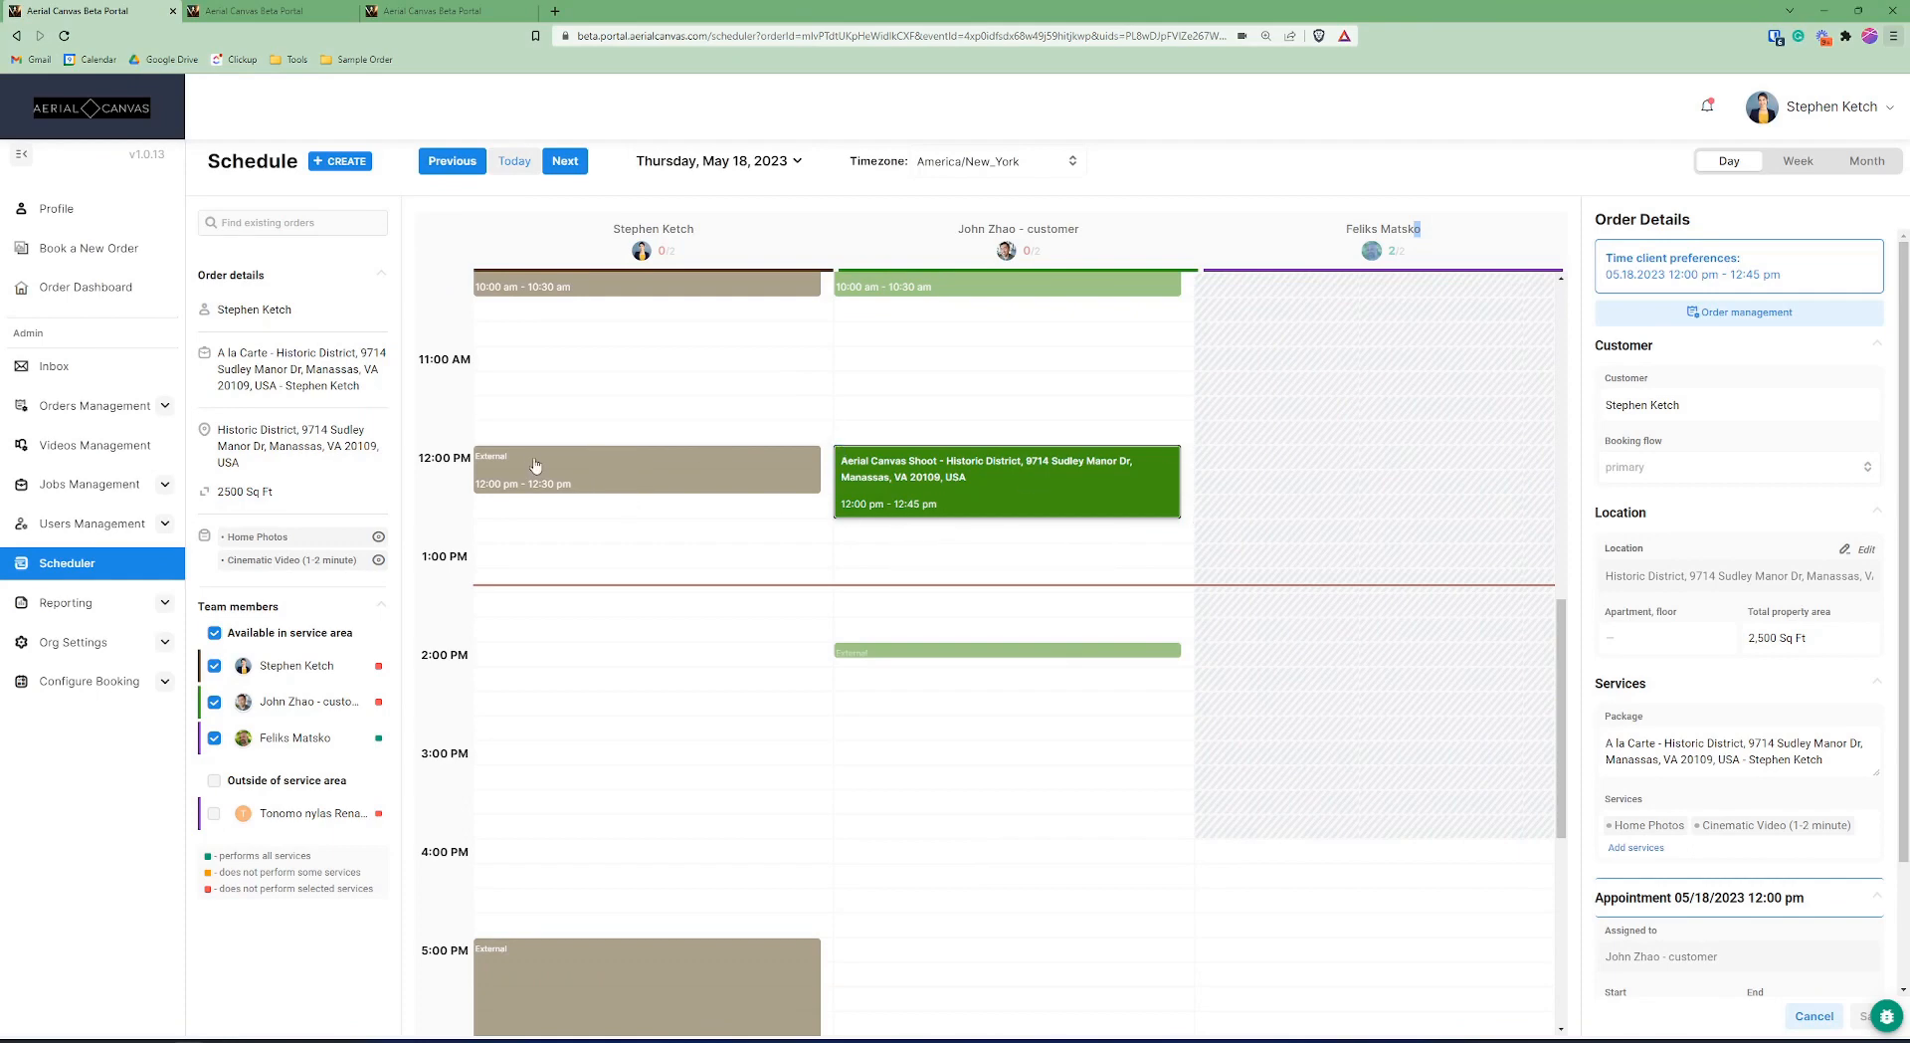
# Try moving the Historic District shoot to the other two team members' schedules and return it to the original photographer at 12:00 pm.
pyautogui.click(1008, 484)
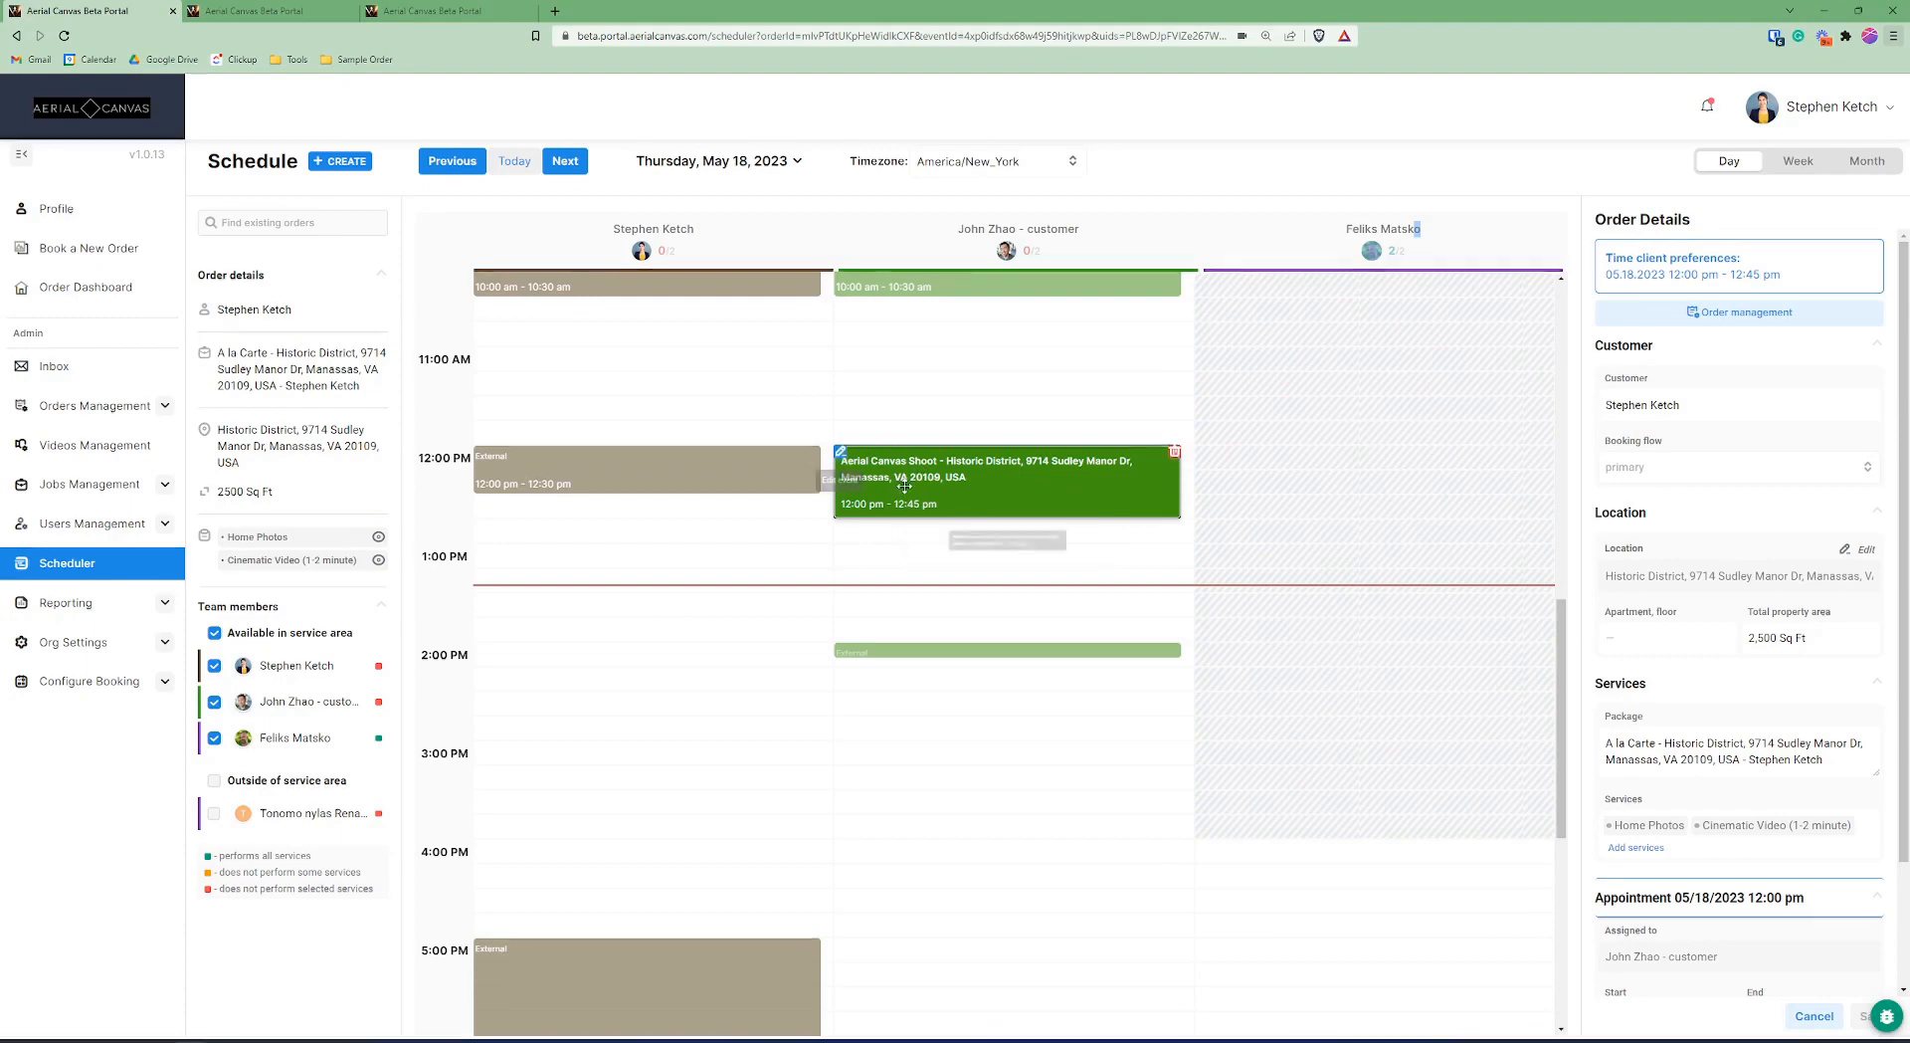
pyautogui.moveTo(868, 547); pyautogui.dragTo(715, 565)
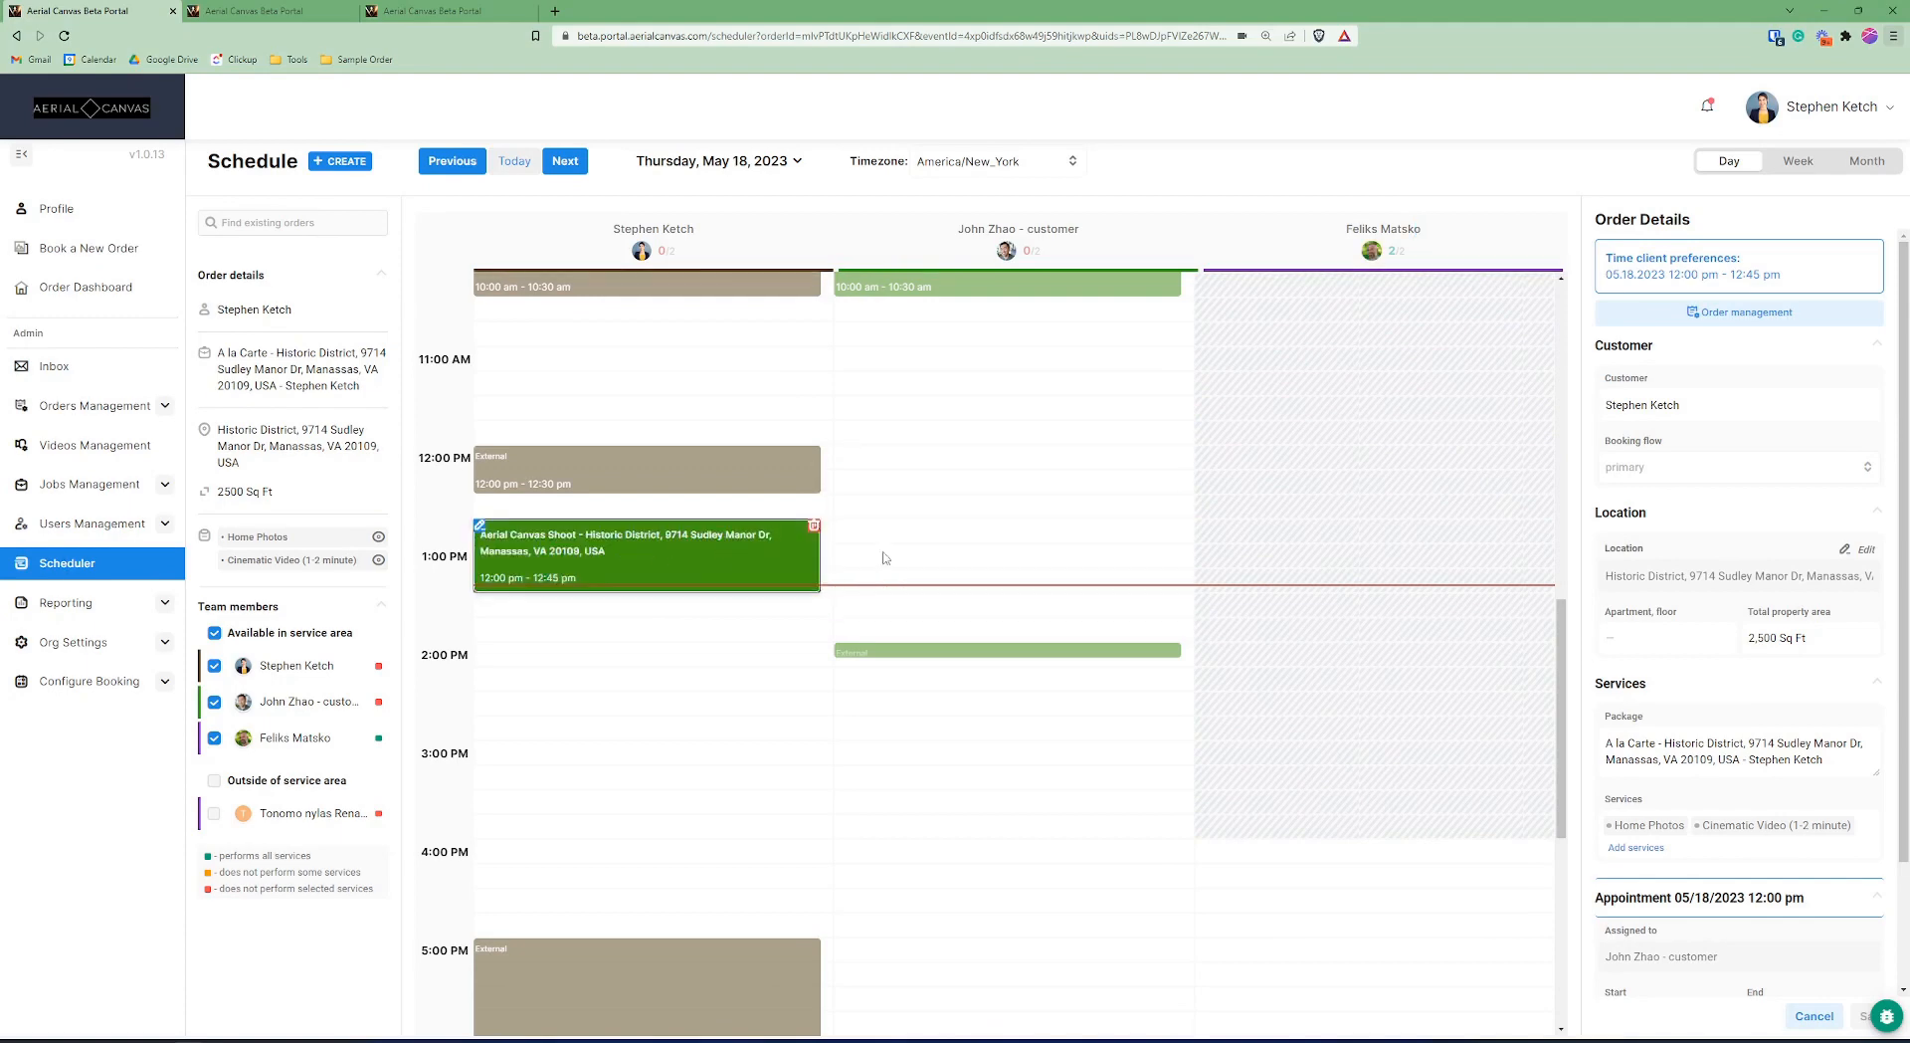
pyautogui.moveTo(885, 558); pyautogui.dragTo(1307, 485)
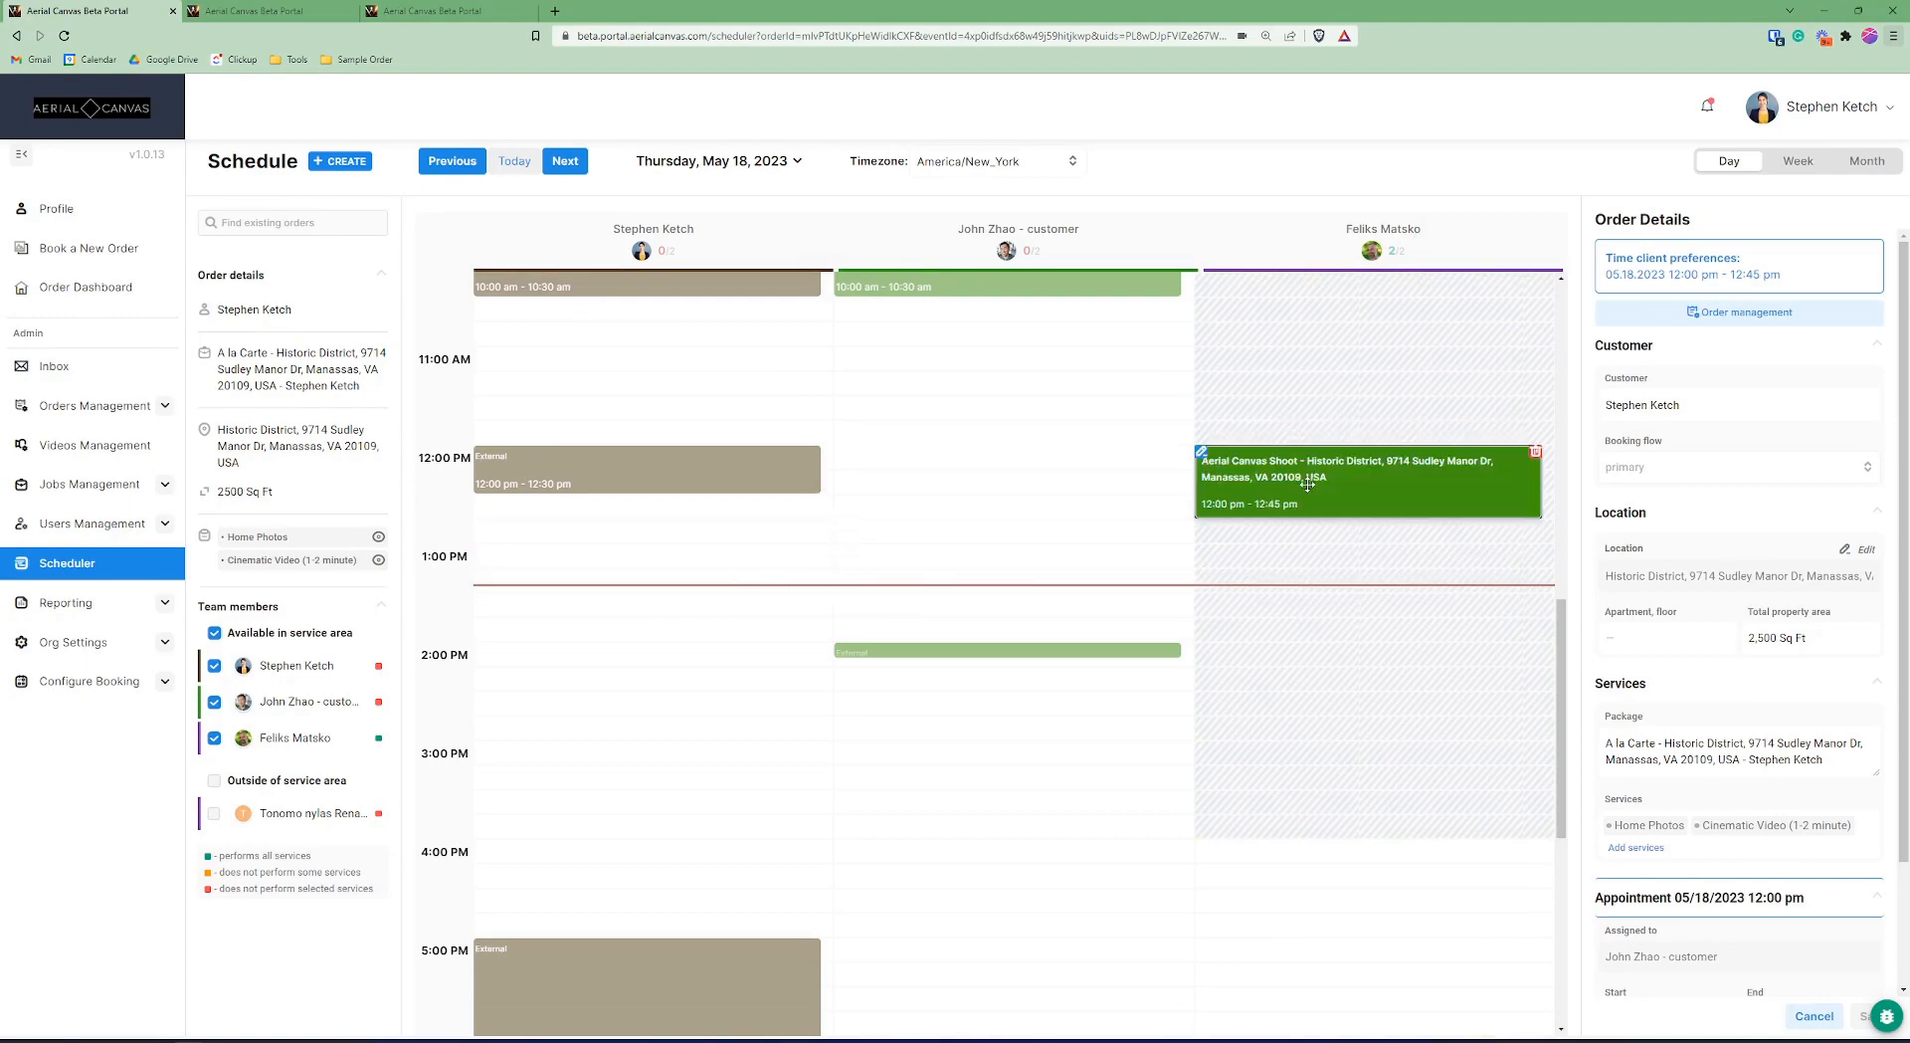
pyautogui.moveTo(1083, 495); pyautogui.dragTo(1011, 476)
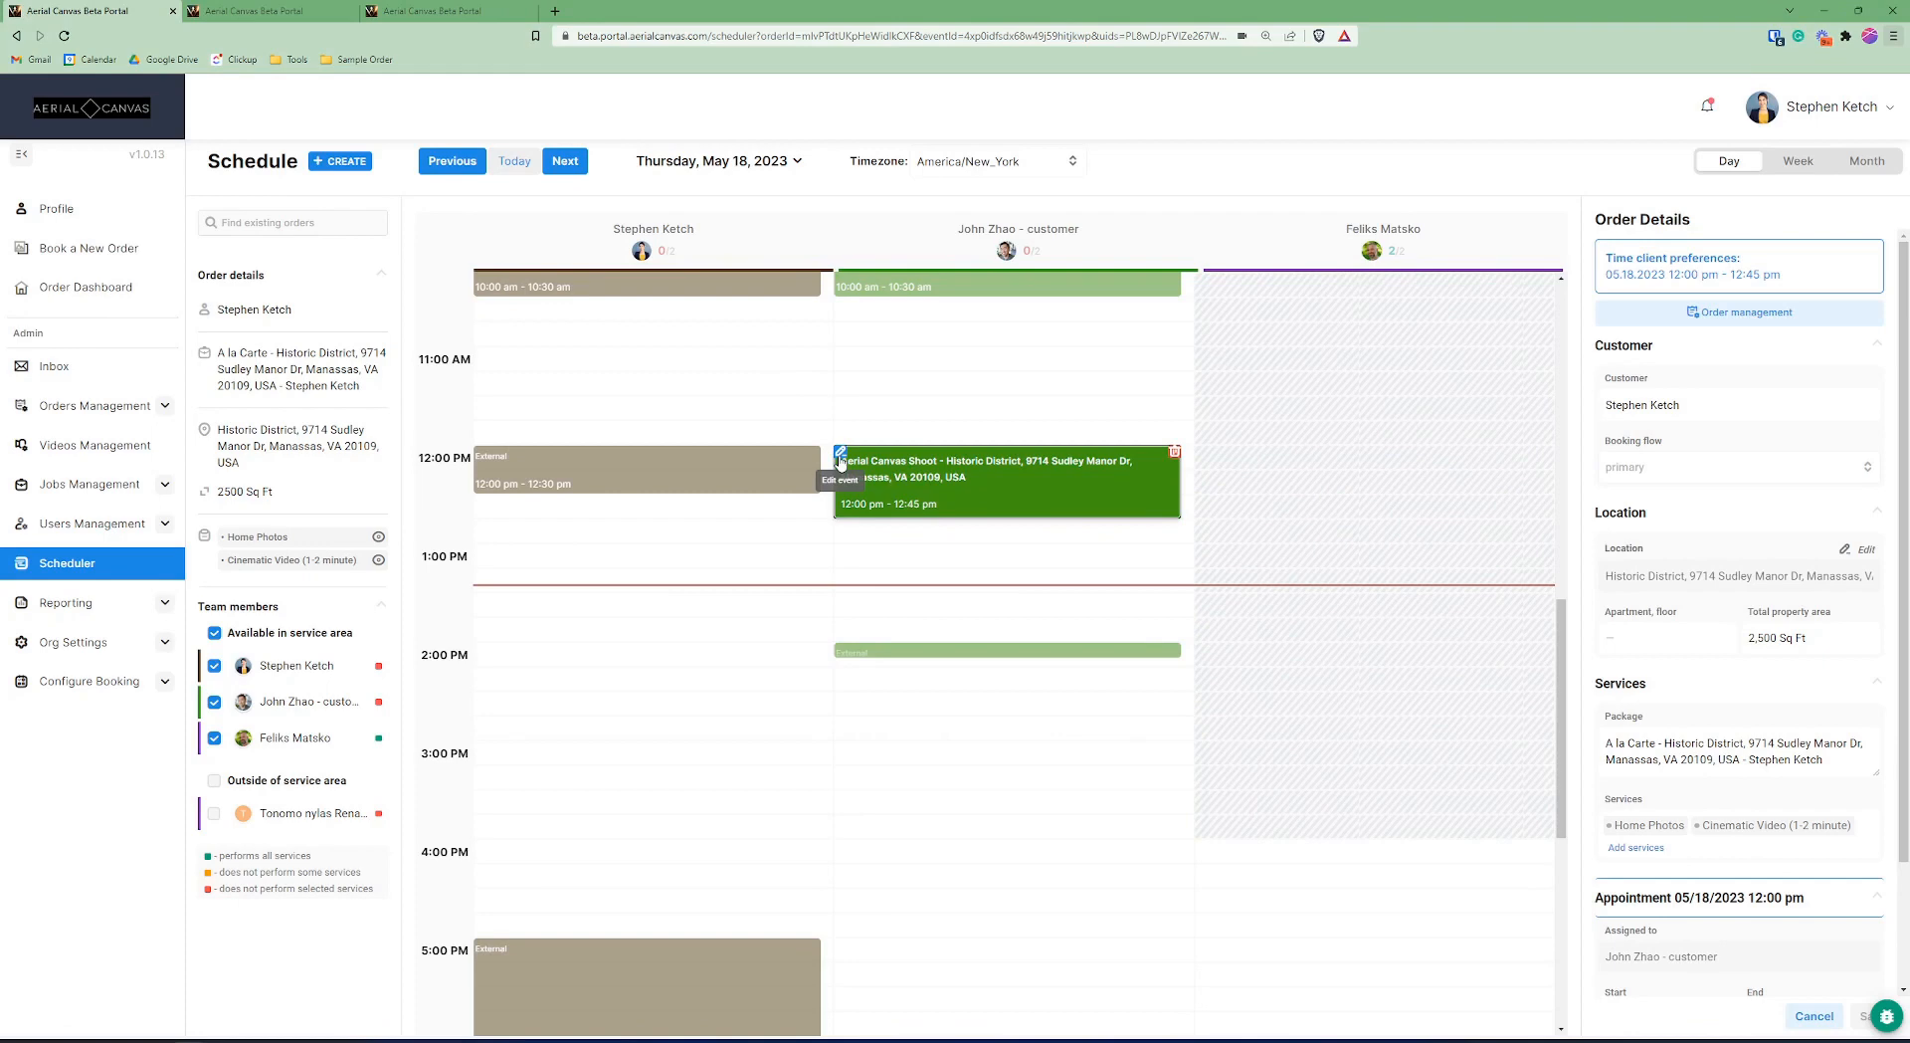
# Try assigning a different photographer in the Historic District shoot's event settings and discard the changes.
pyautogui.click(839, 456)
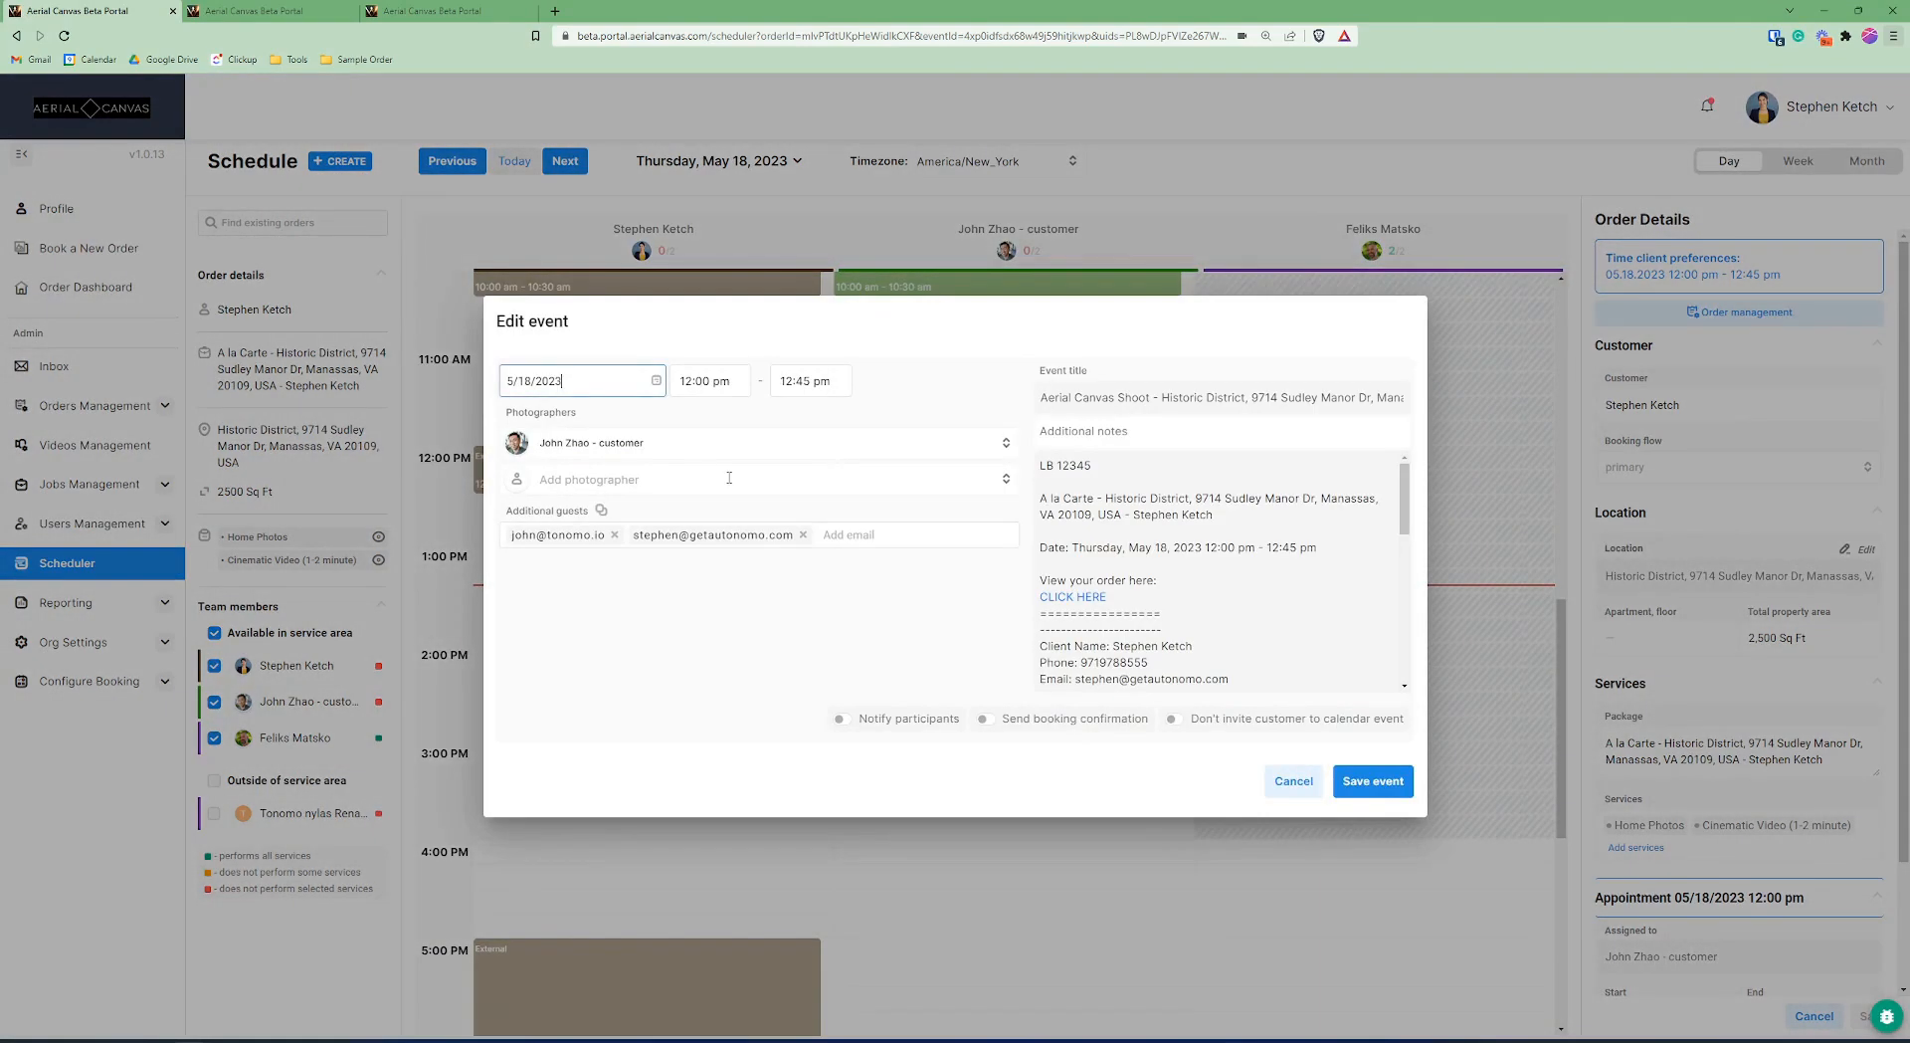
pyautogui.click(695, 388)
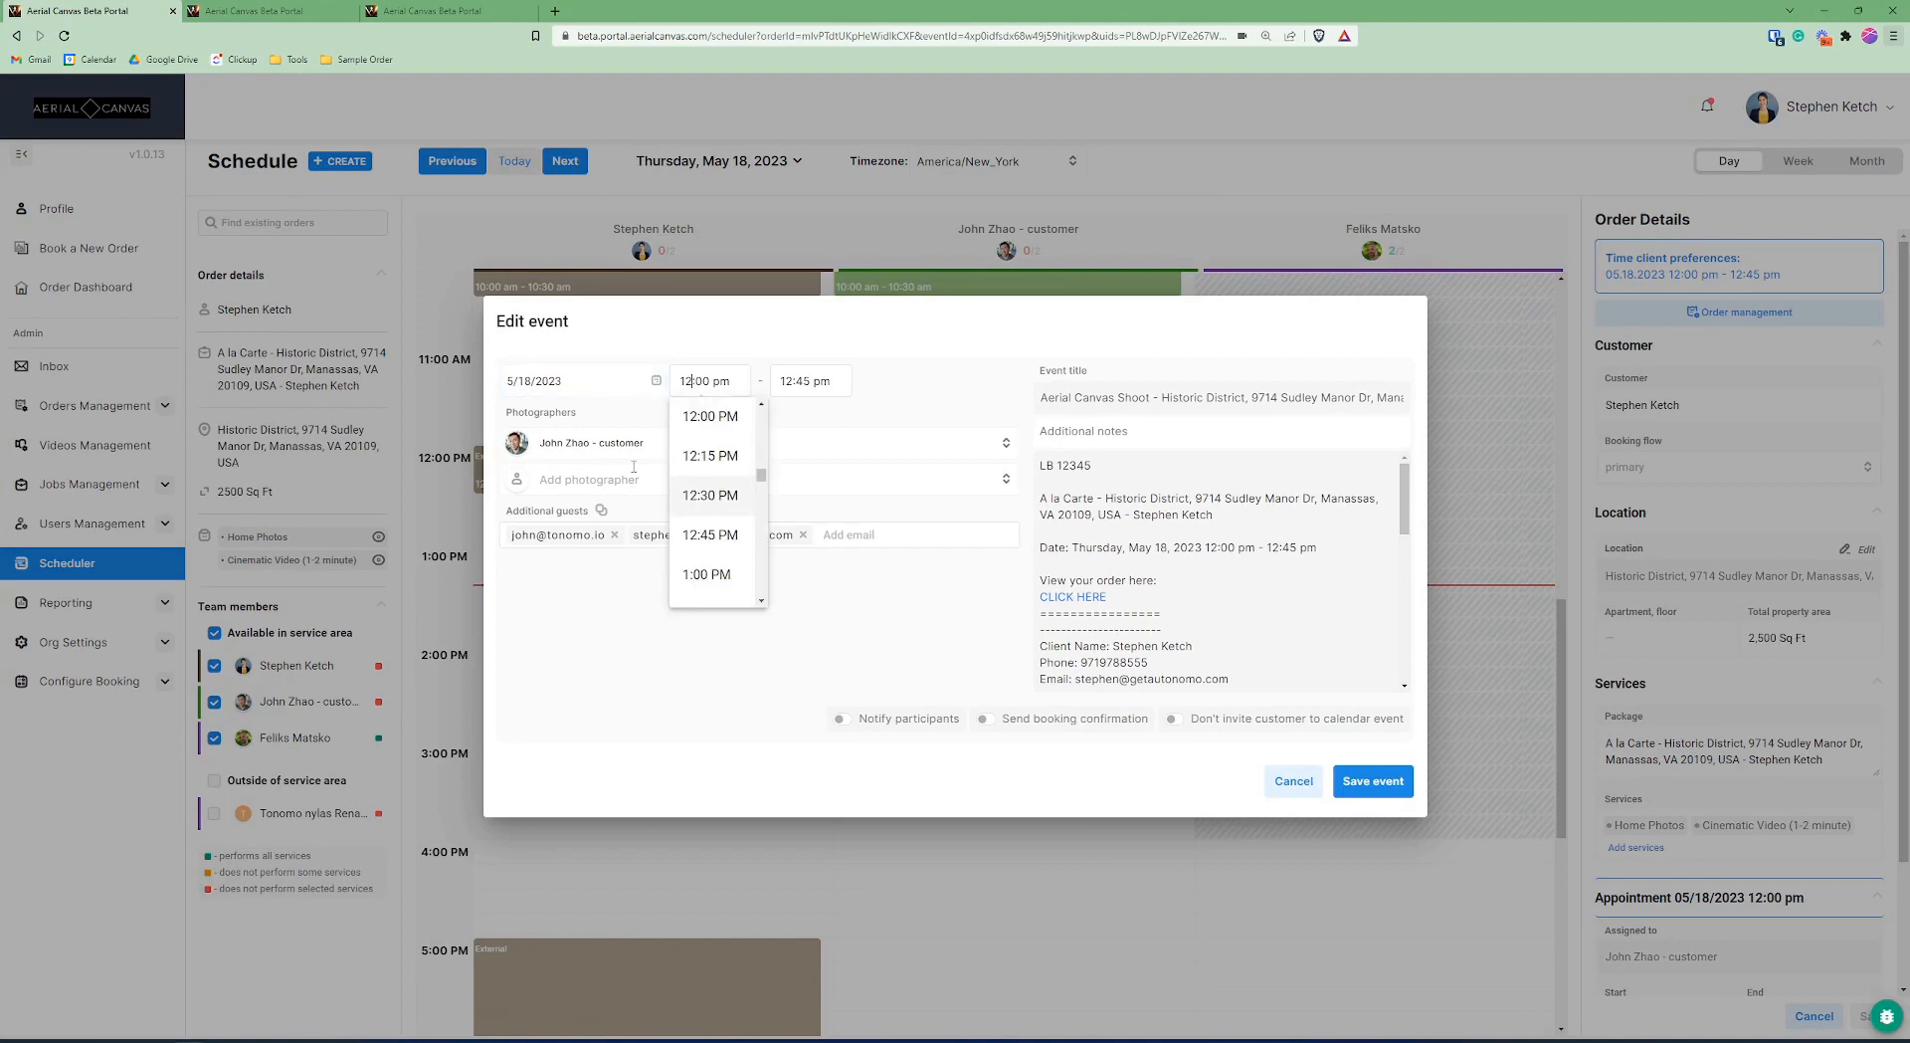
pyautogui.click(617, 446)
pyautogui.click(626, 512)
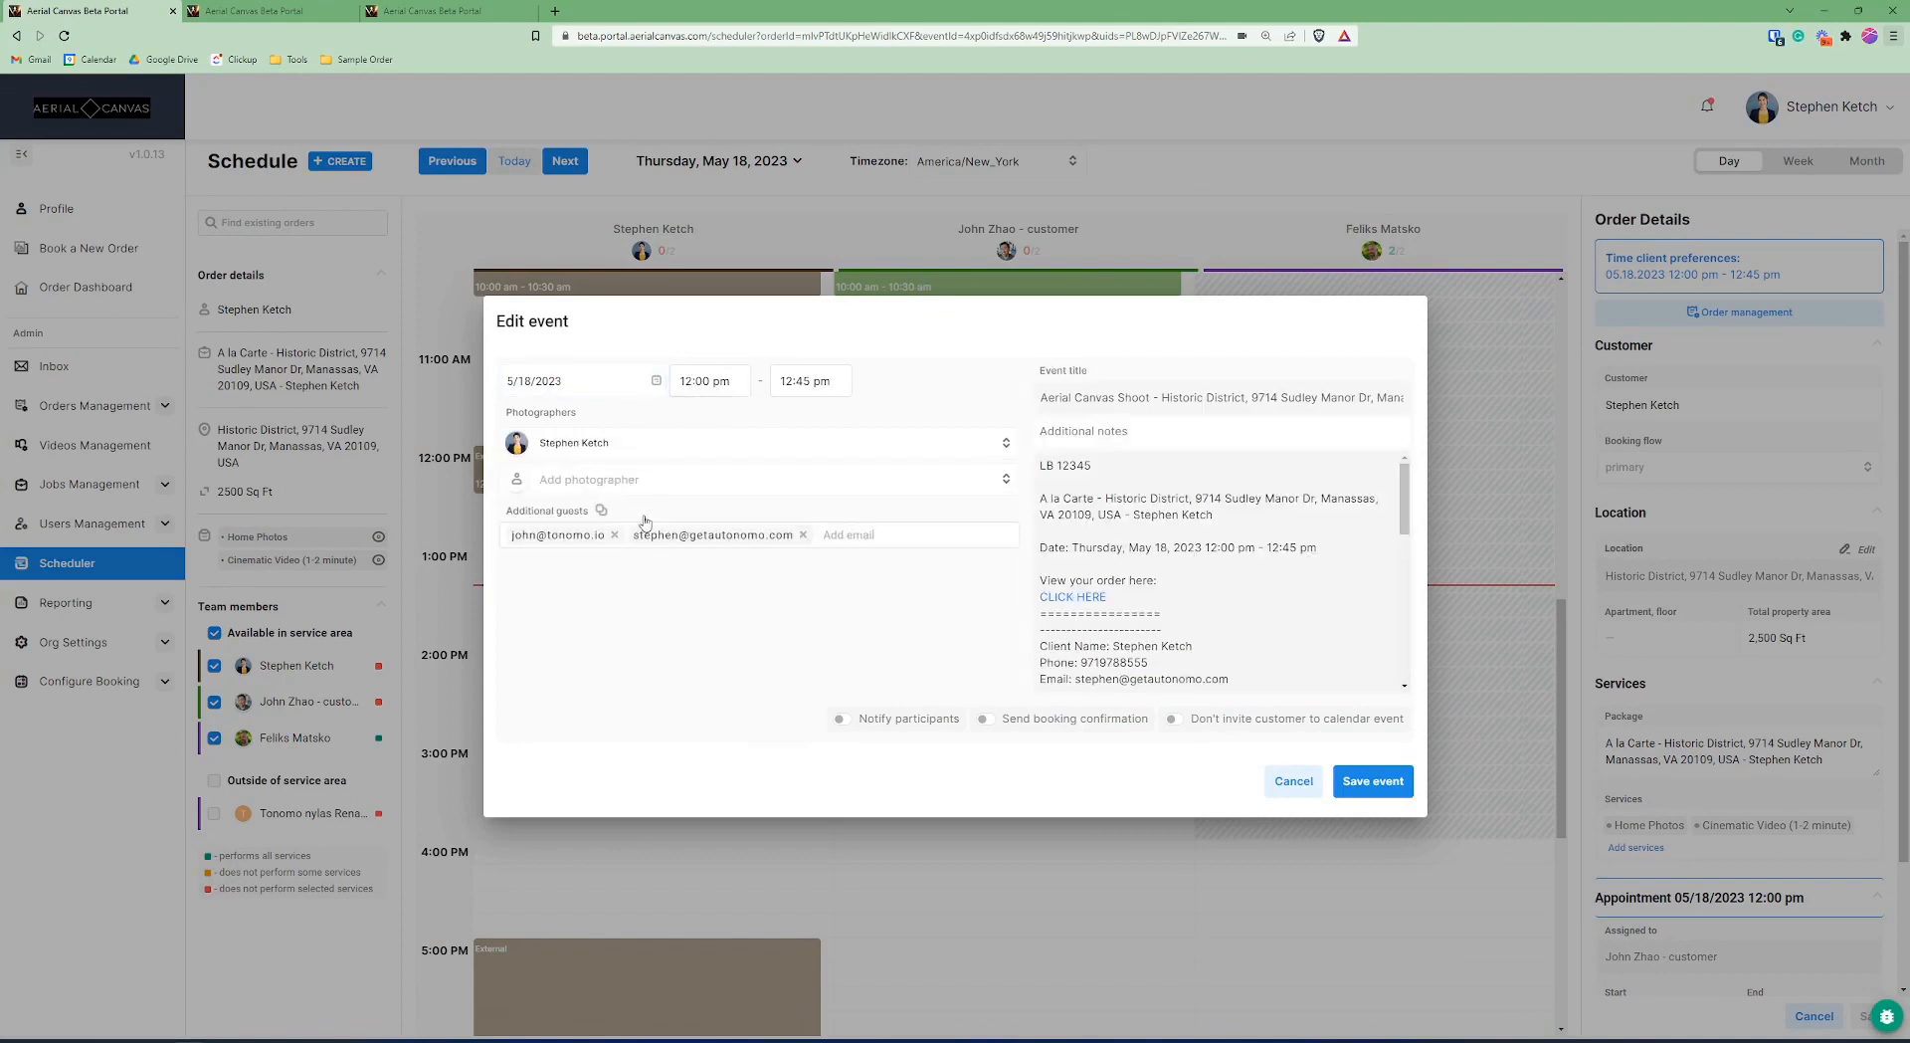
pyautogui.click(641, 479)
pyautogui.click(825, 734)
pyautogui.click(880, 737)
pyautogui.click(1289, 788)
# Return to the Historic District order's details in orders management and open its invoice for changes.
pyautogui.scroll(-3, 1671, 547)
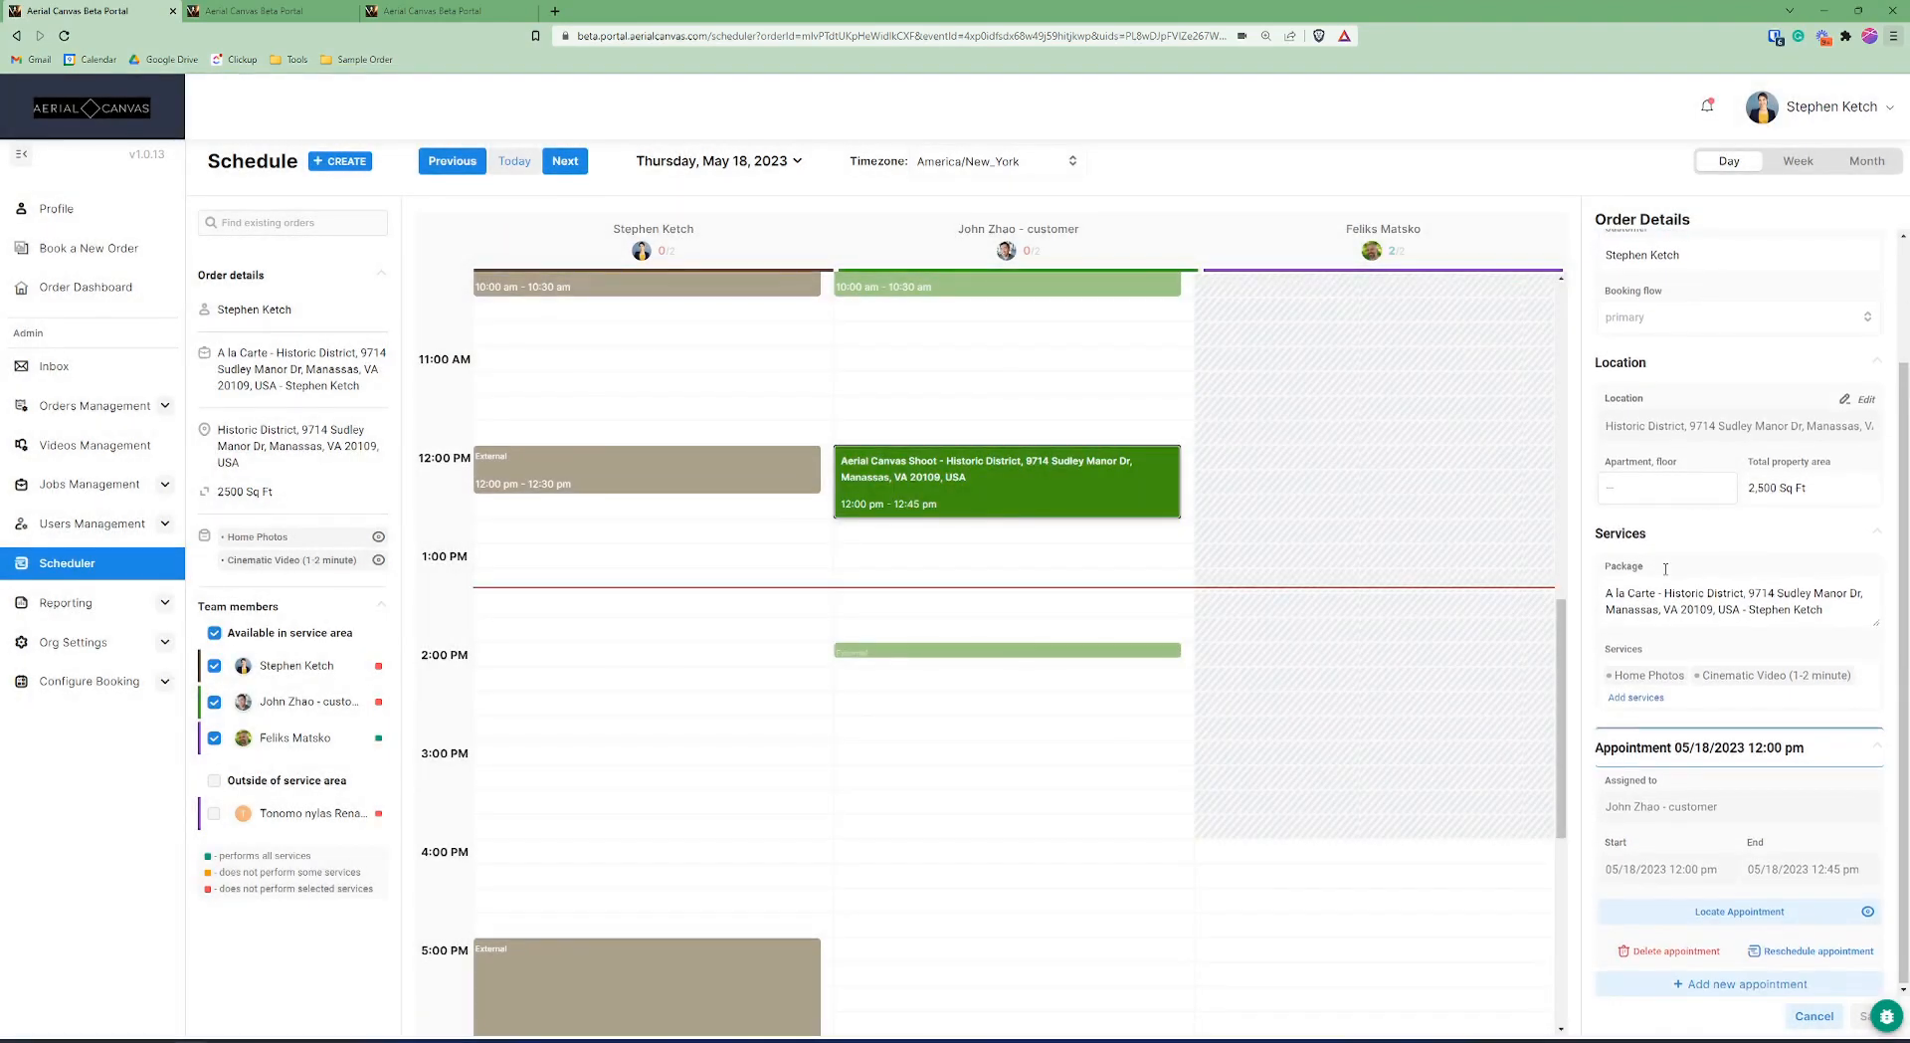
pyautogui.scroll(3, 1671, 546)
pyautogui.click(18, 36)
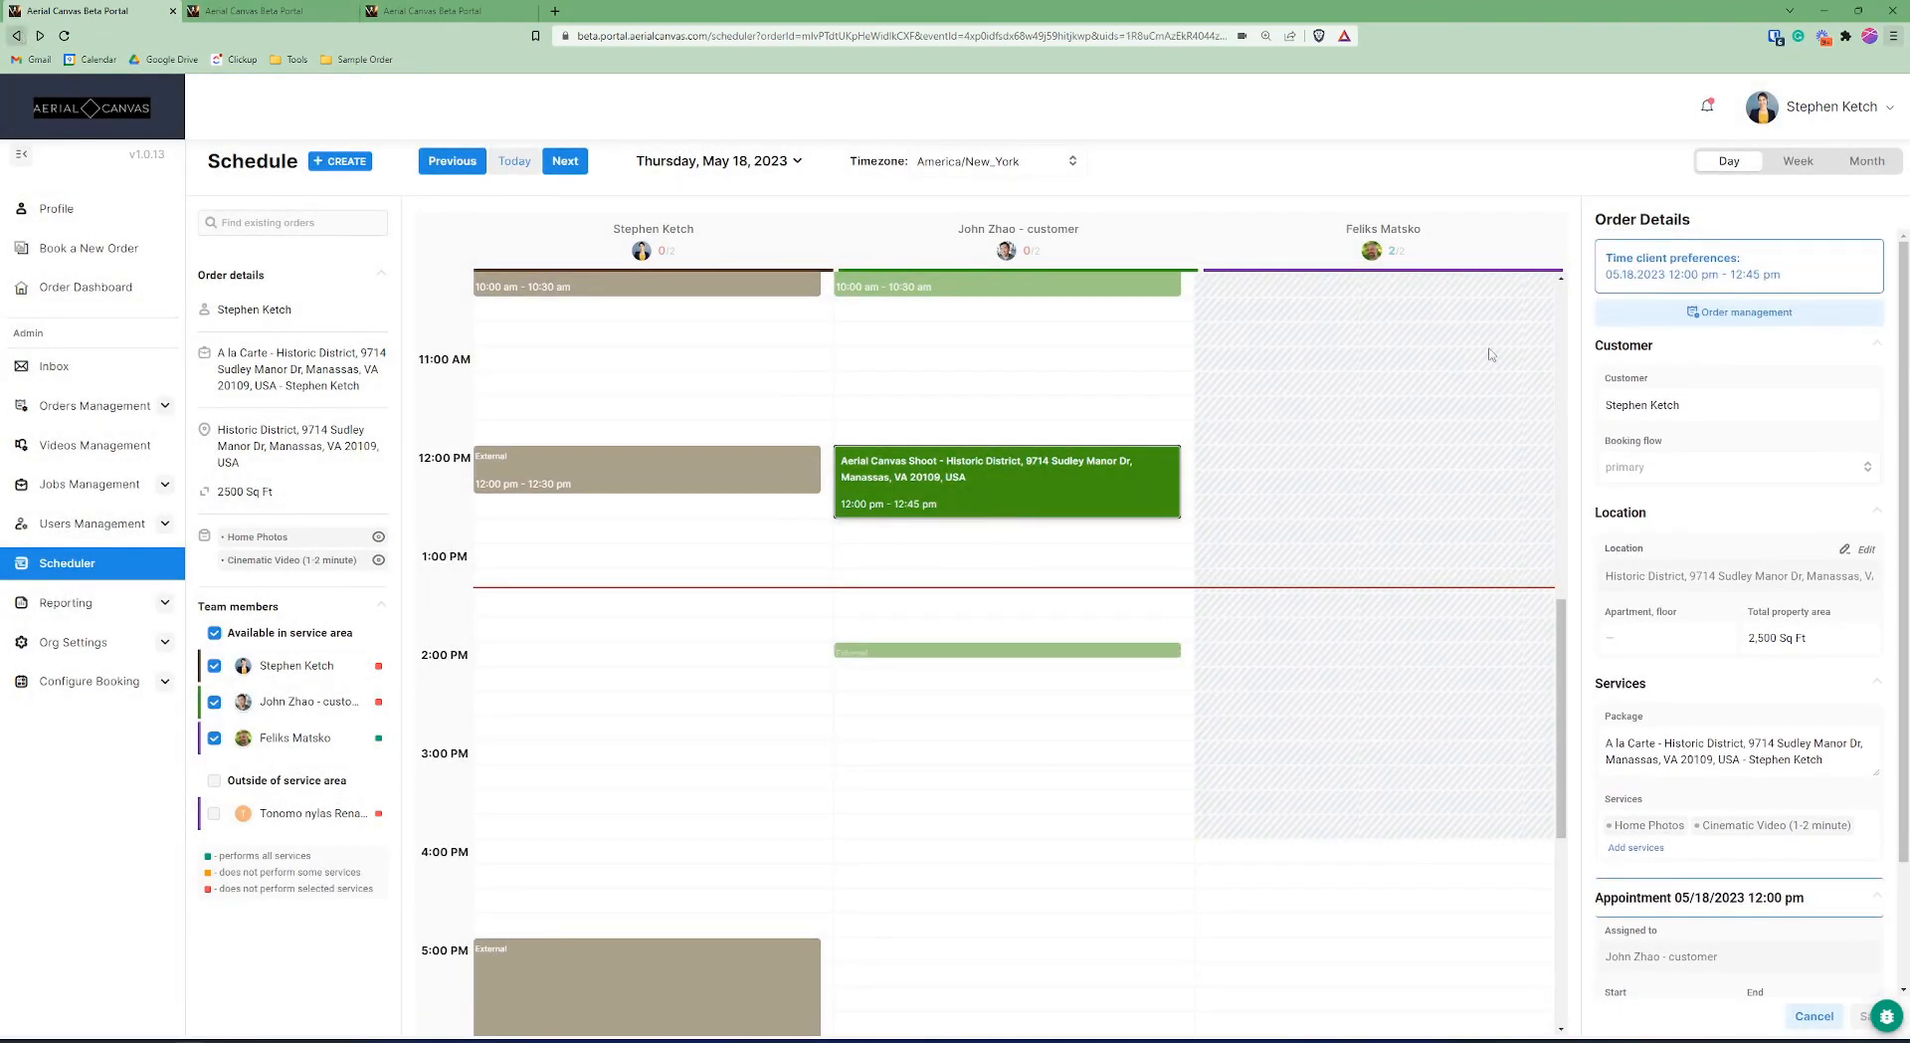
pyautogui.click(18, 35)
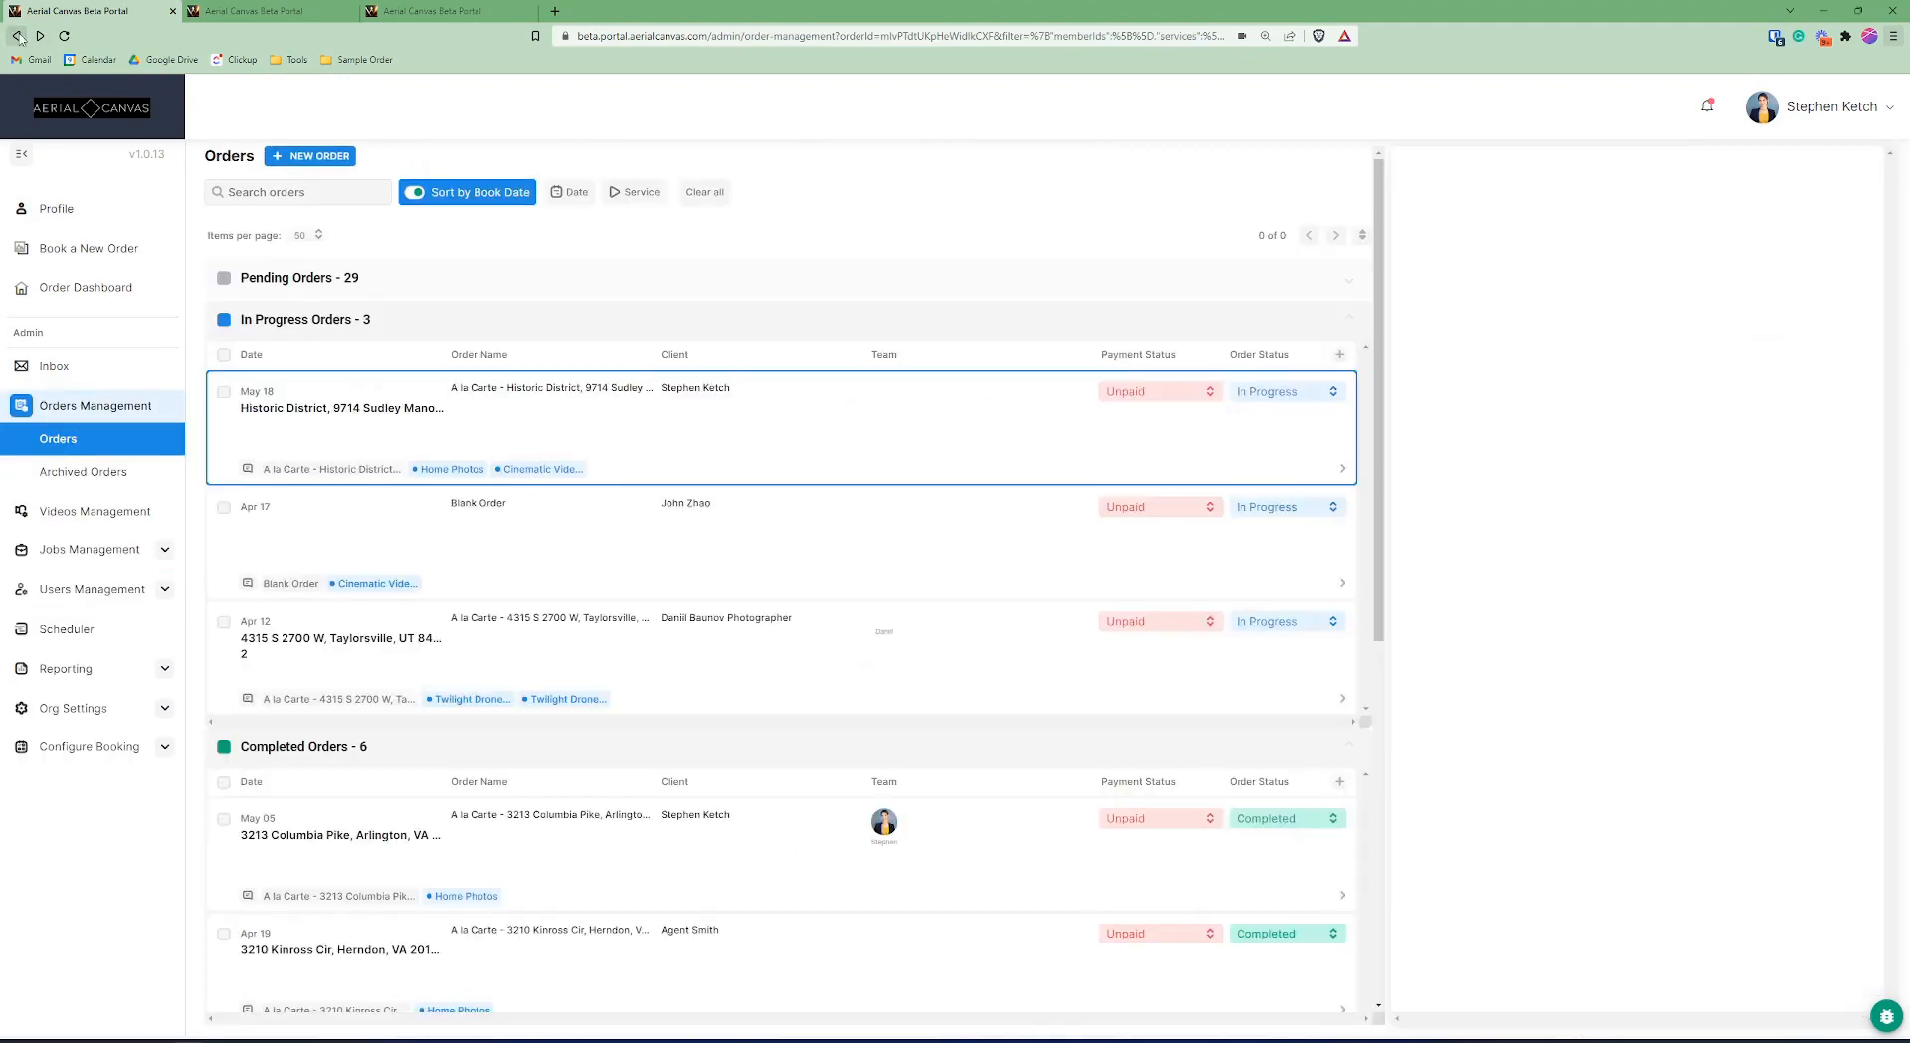
pyautogui.scroll(-5, 1657, 522)
pyautogui.scroll(-1, 1657, 521)
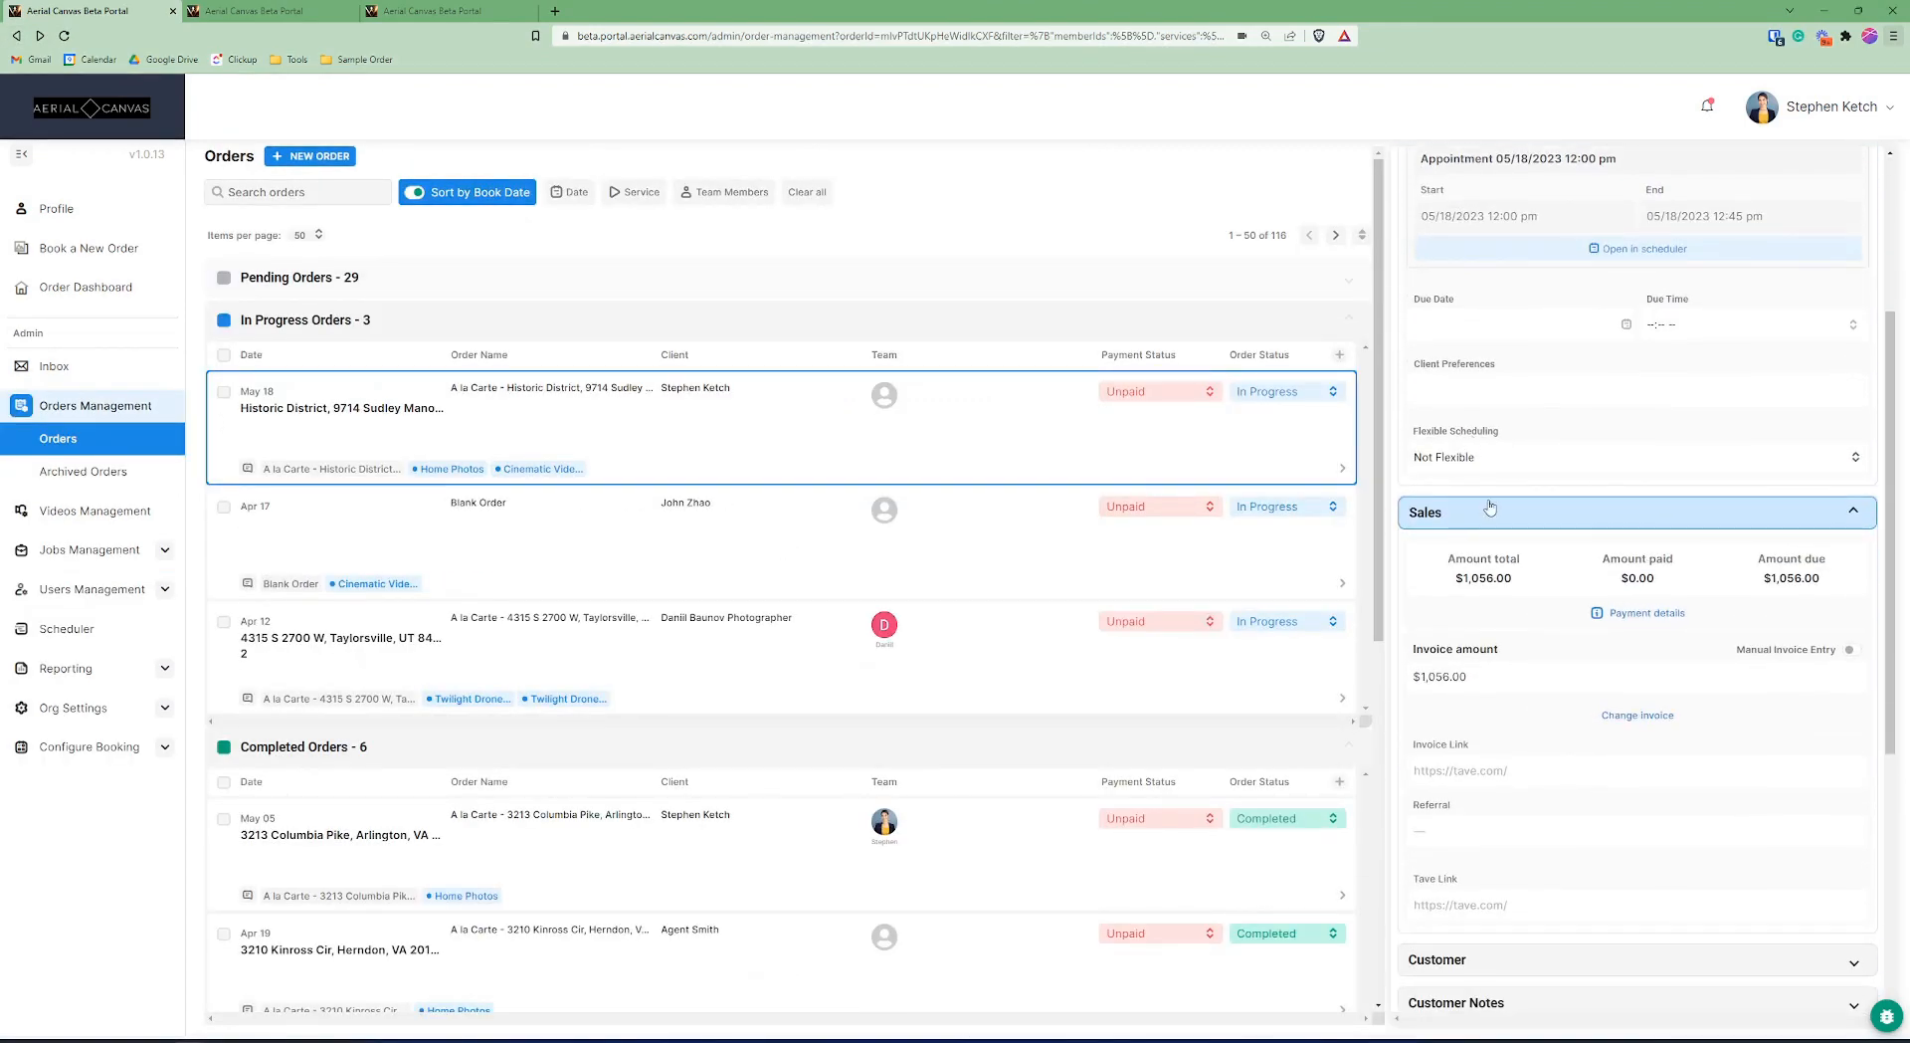
pyautogui.click(1648, 721)
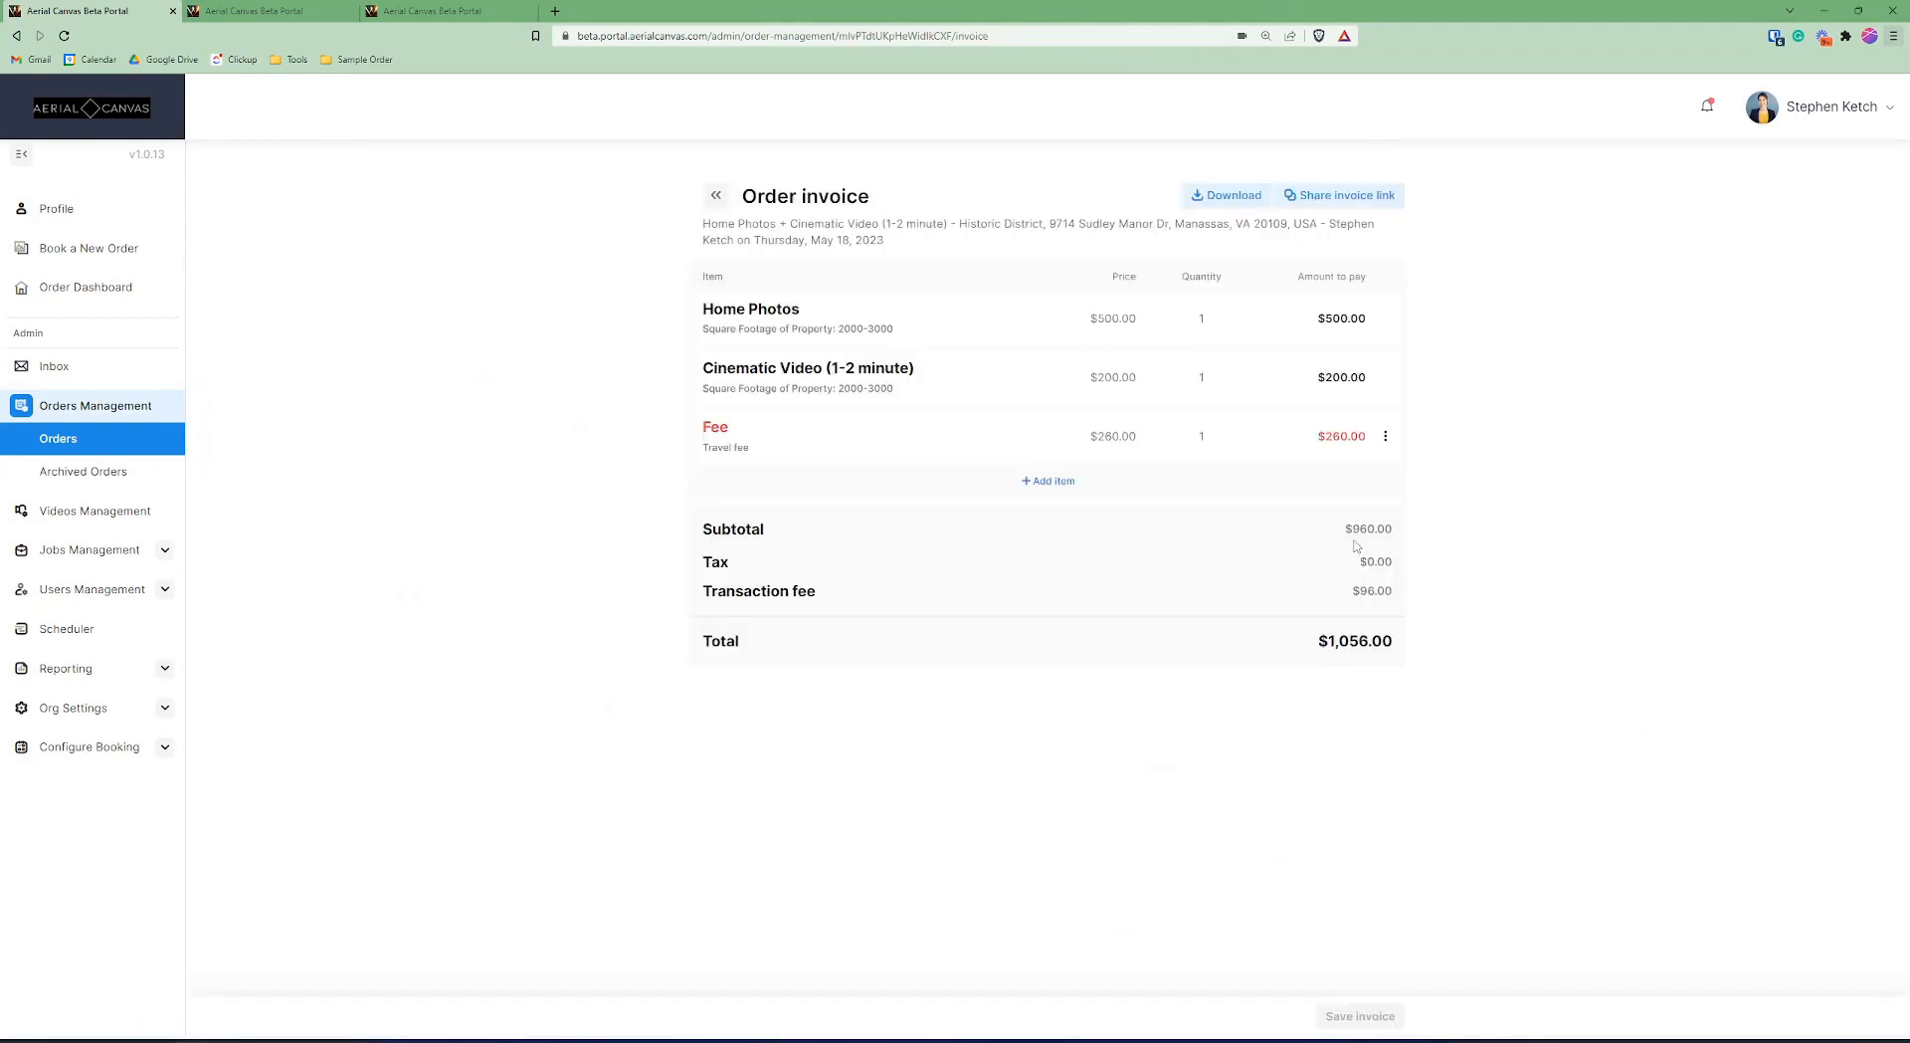
# Check the available actions for the travel fee and the item types that can be added, and leave the invoice.
pyautogui.click(1386, 436)
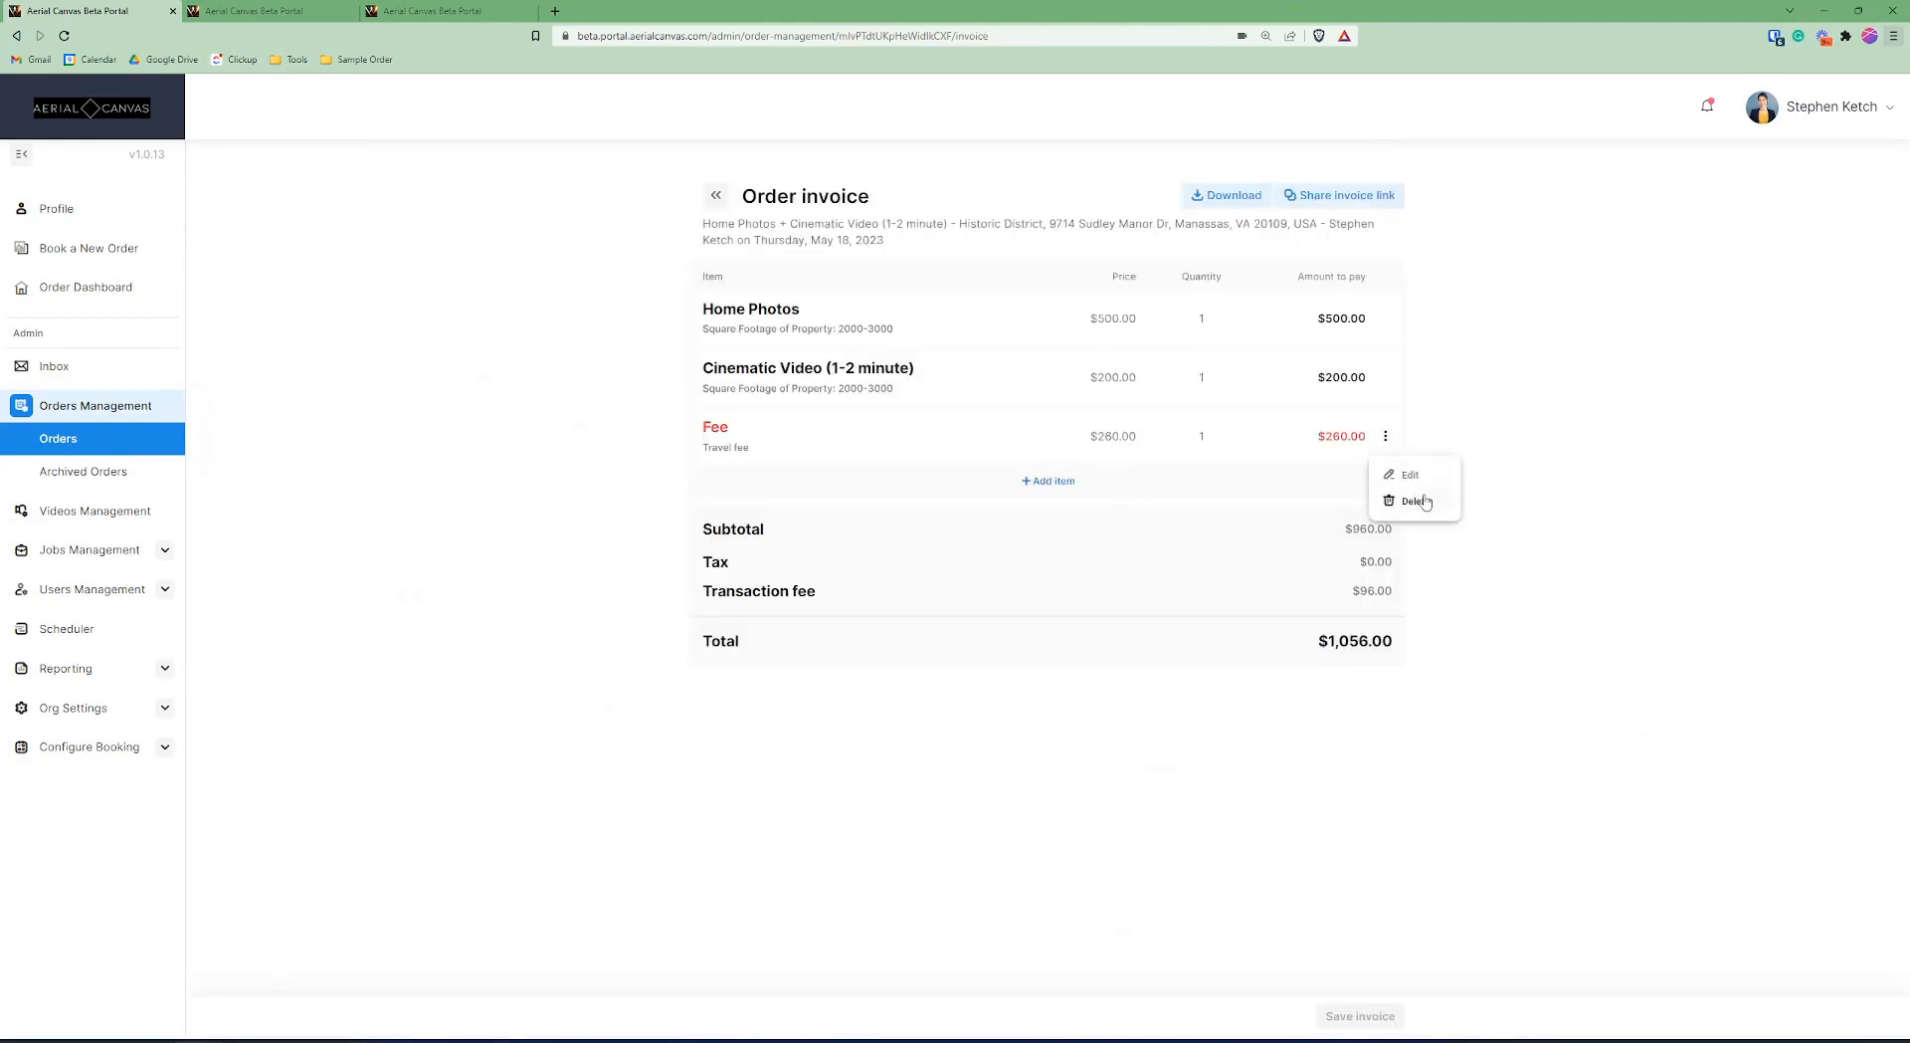
pyautogui.click(1475, 425)
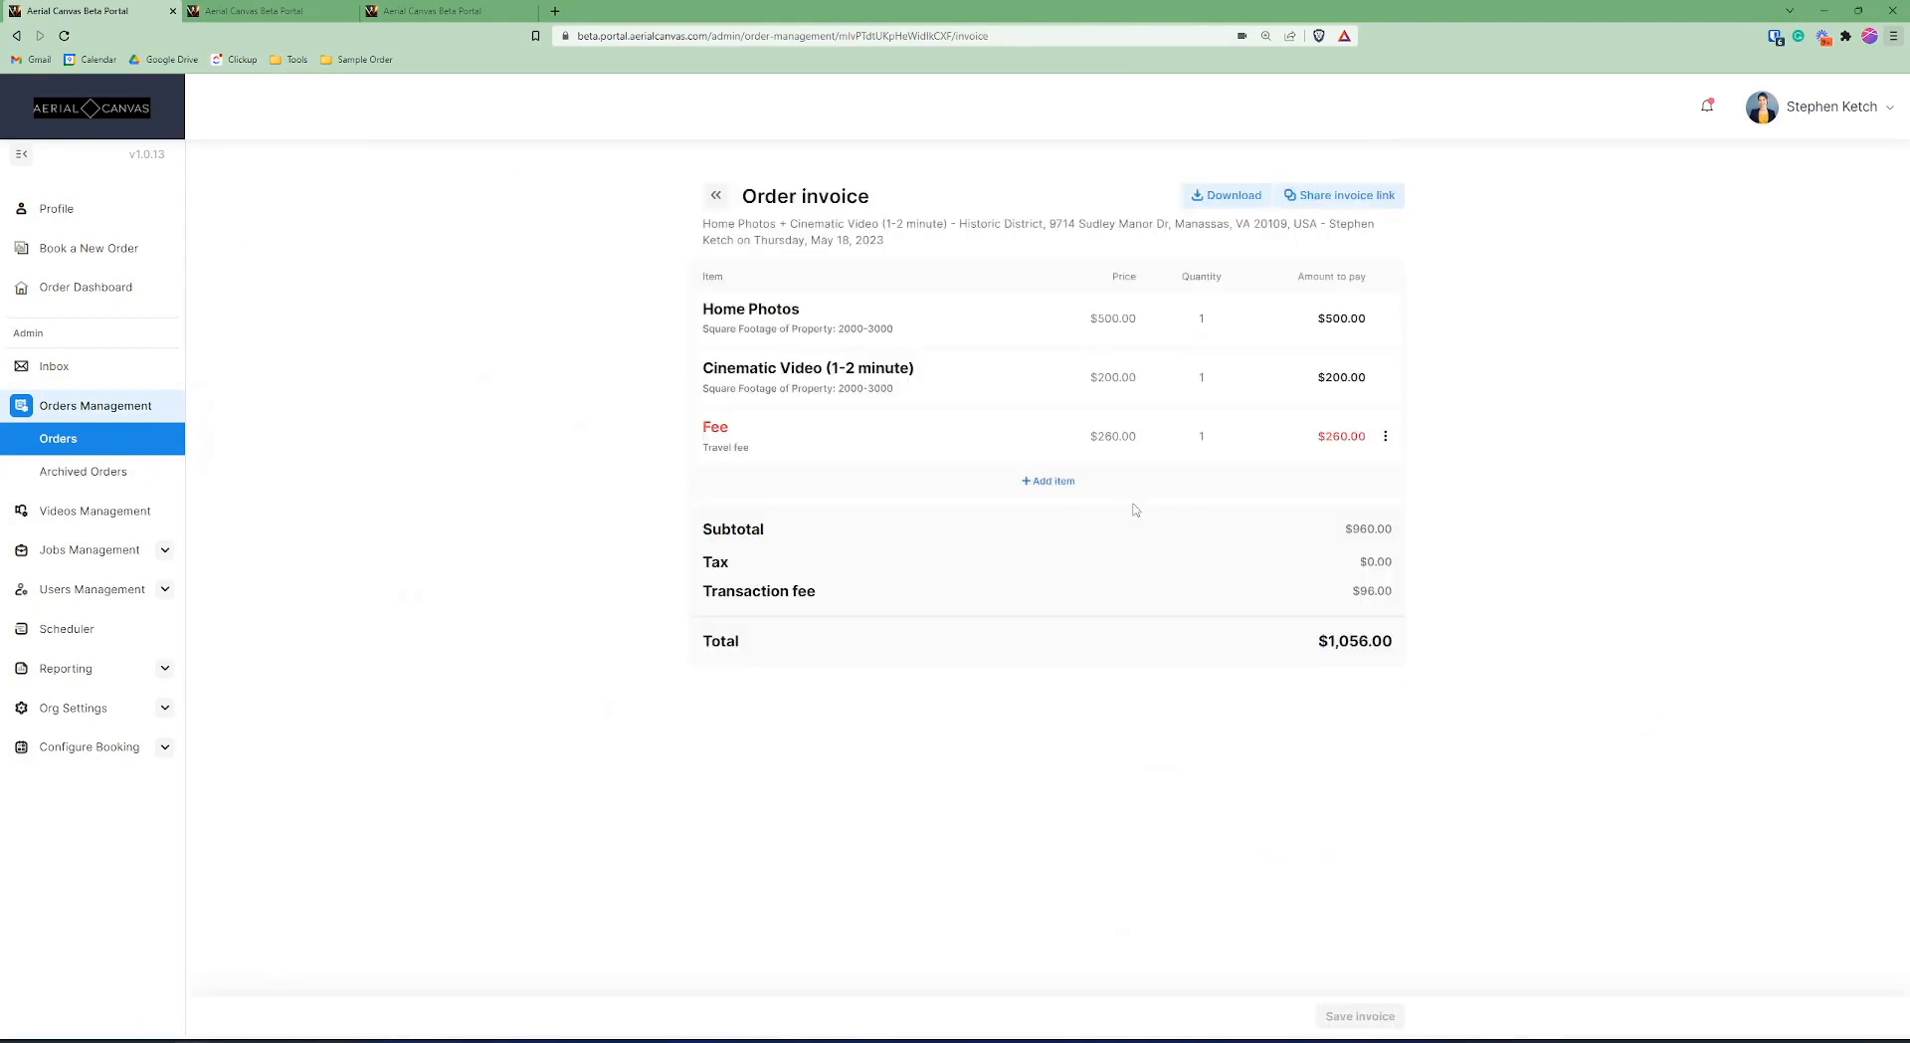
pyautogui.click(1052, 482)
pyautogui.click(935, 573)
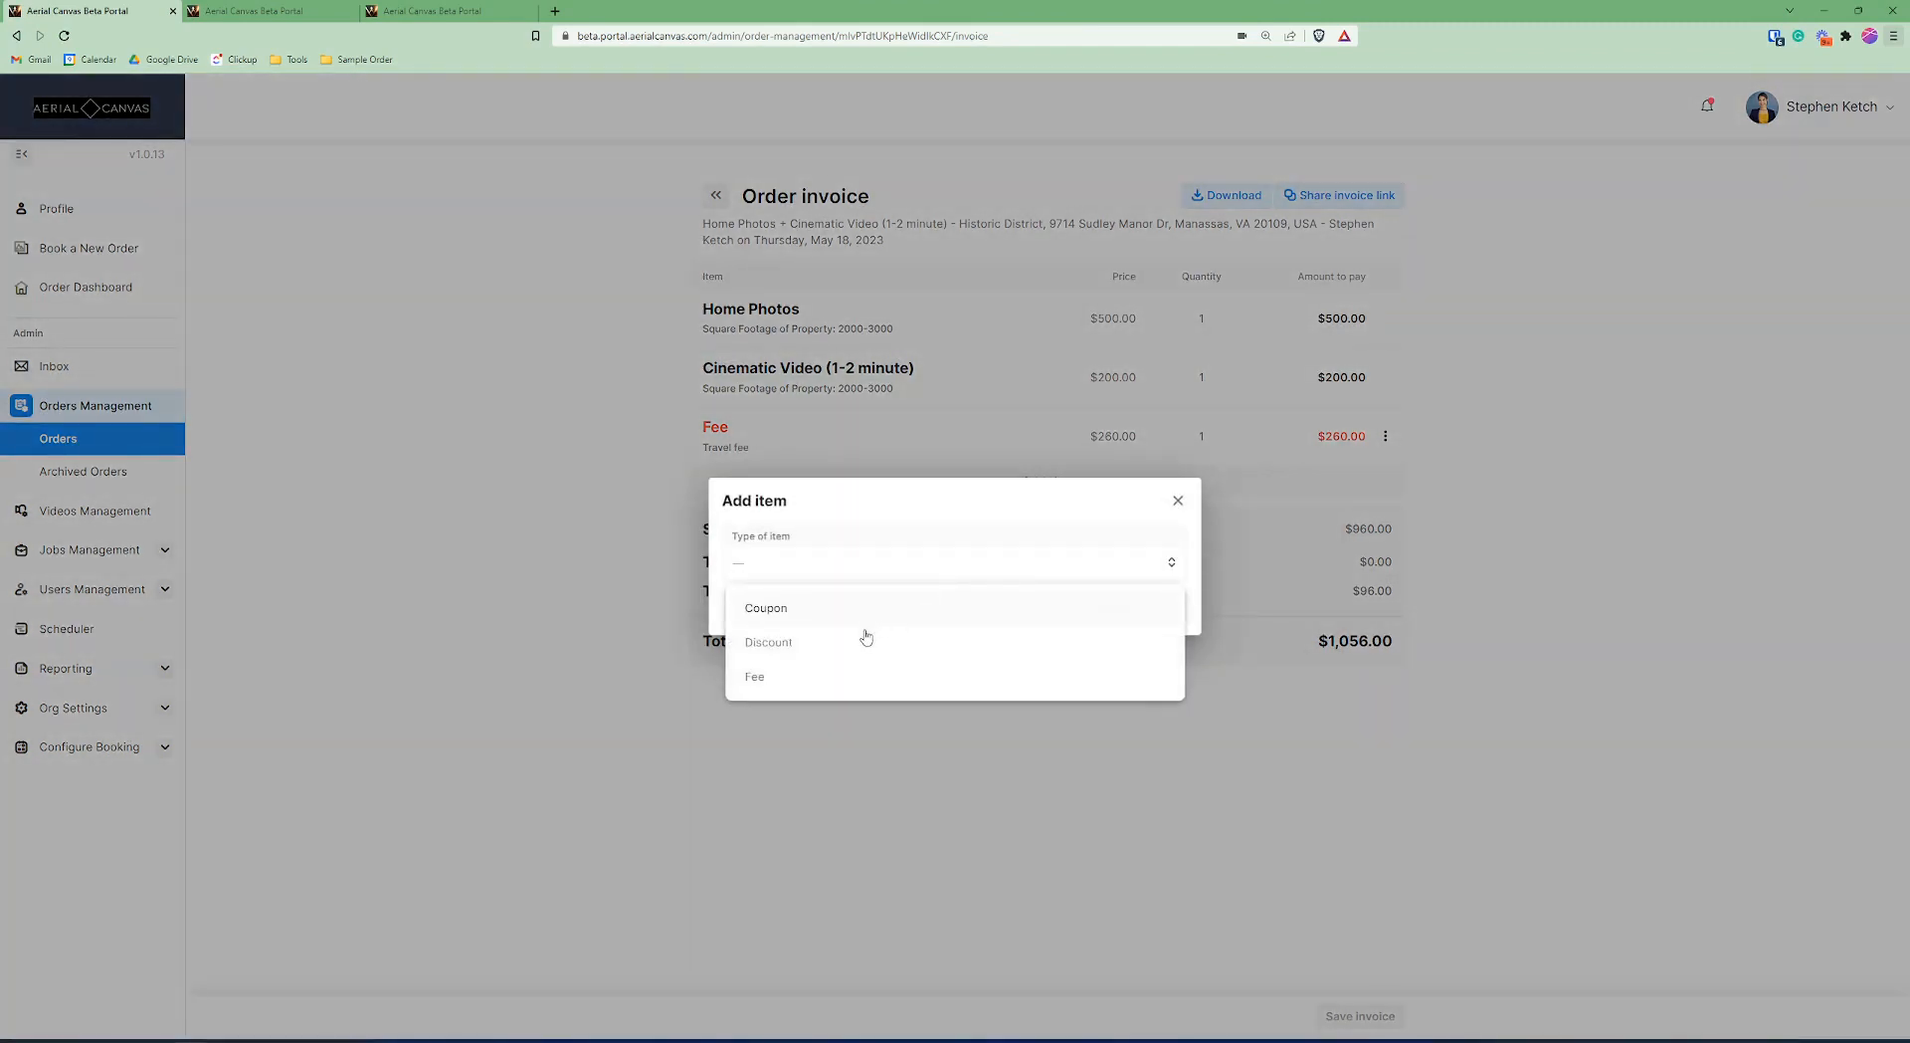
pyautogui.click(1088, 779)
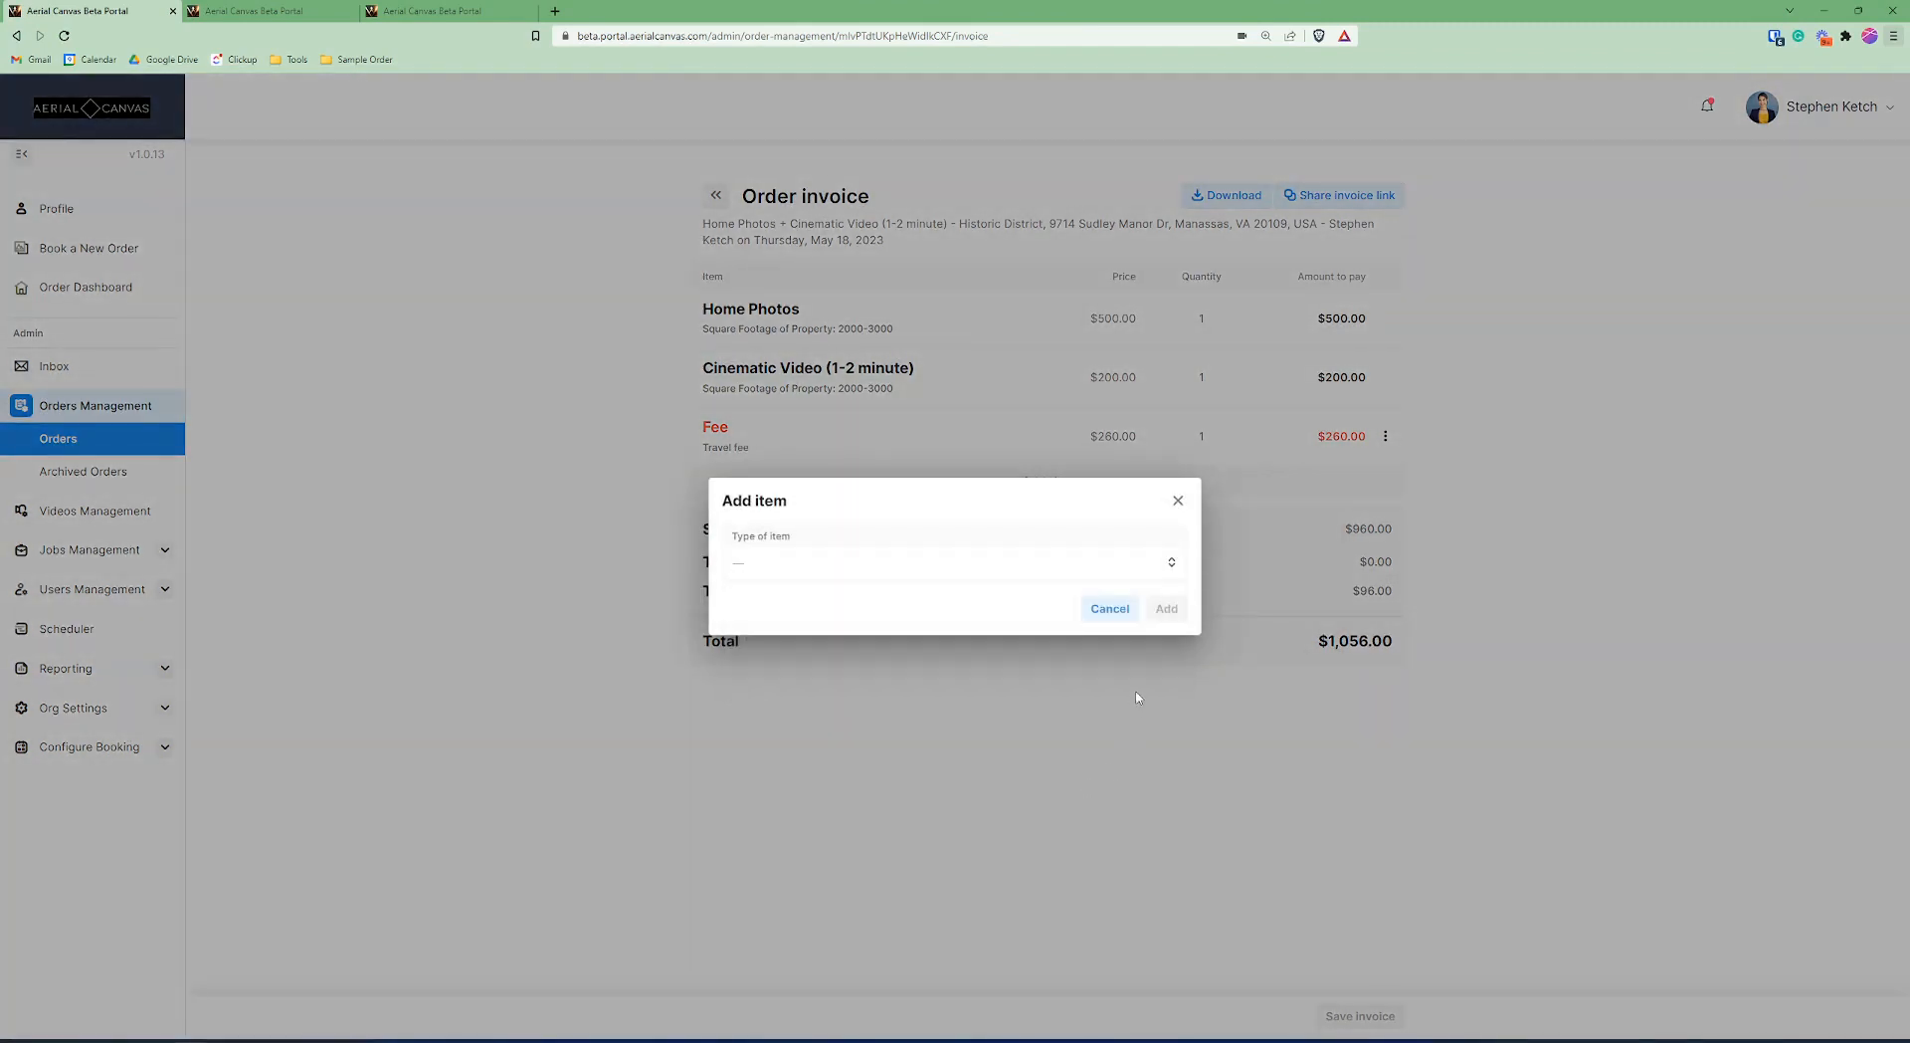
pyautogui.click(1110, 608)
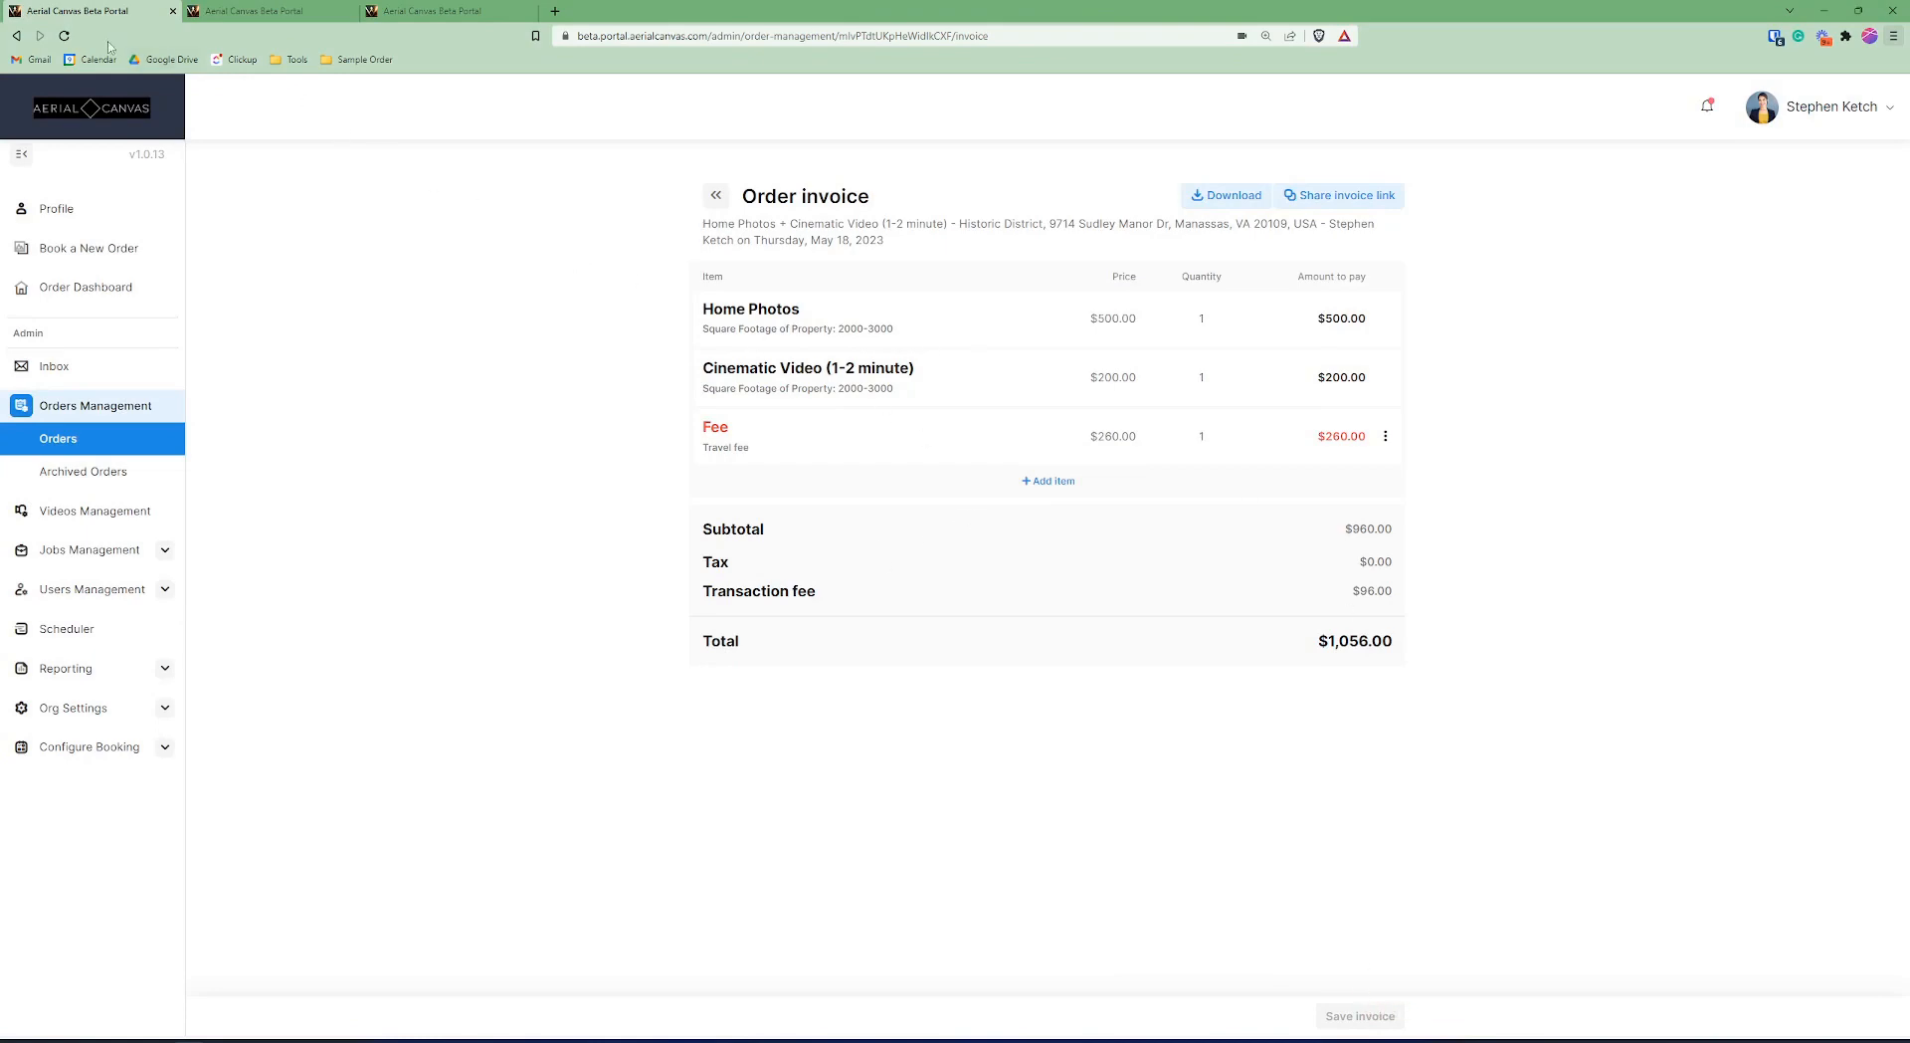
pyautogui.click(16, 35)
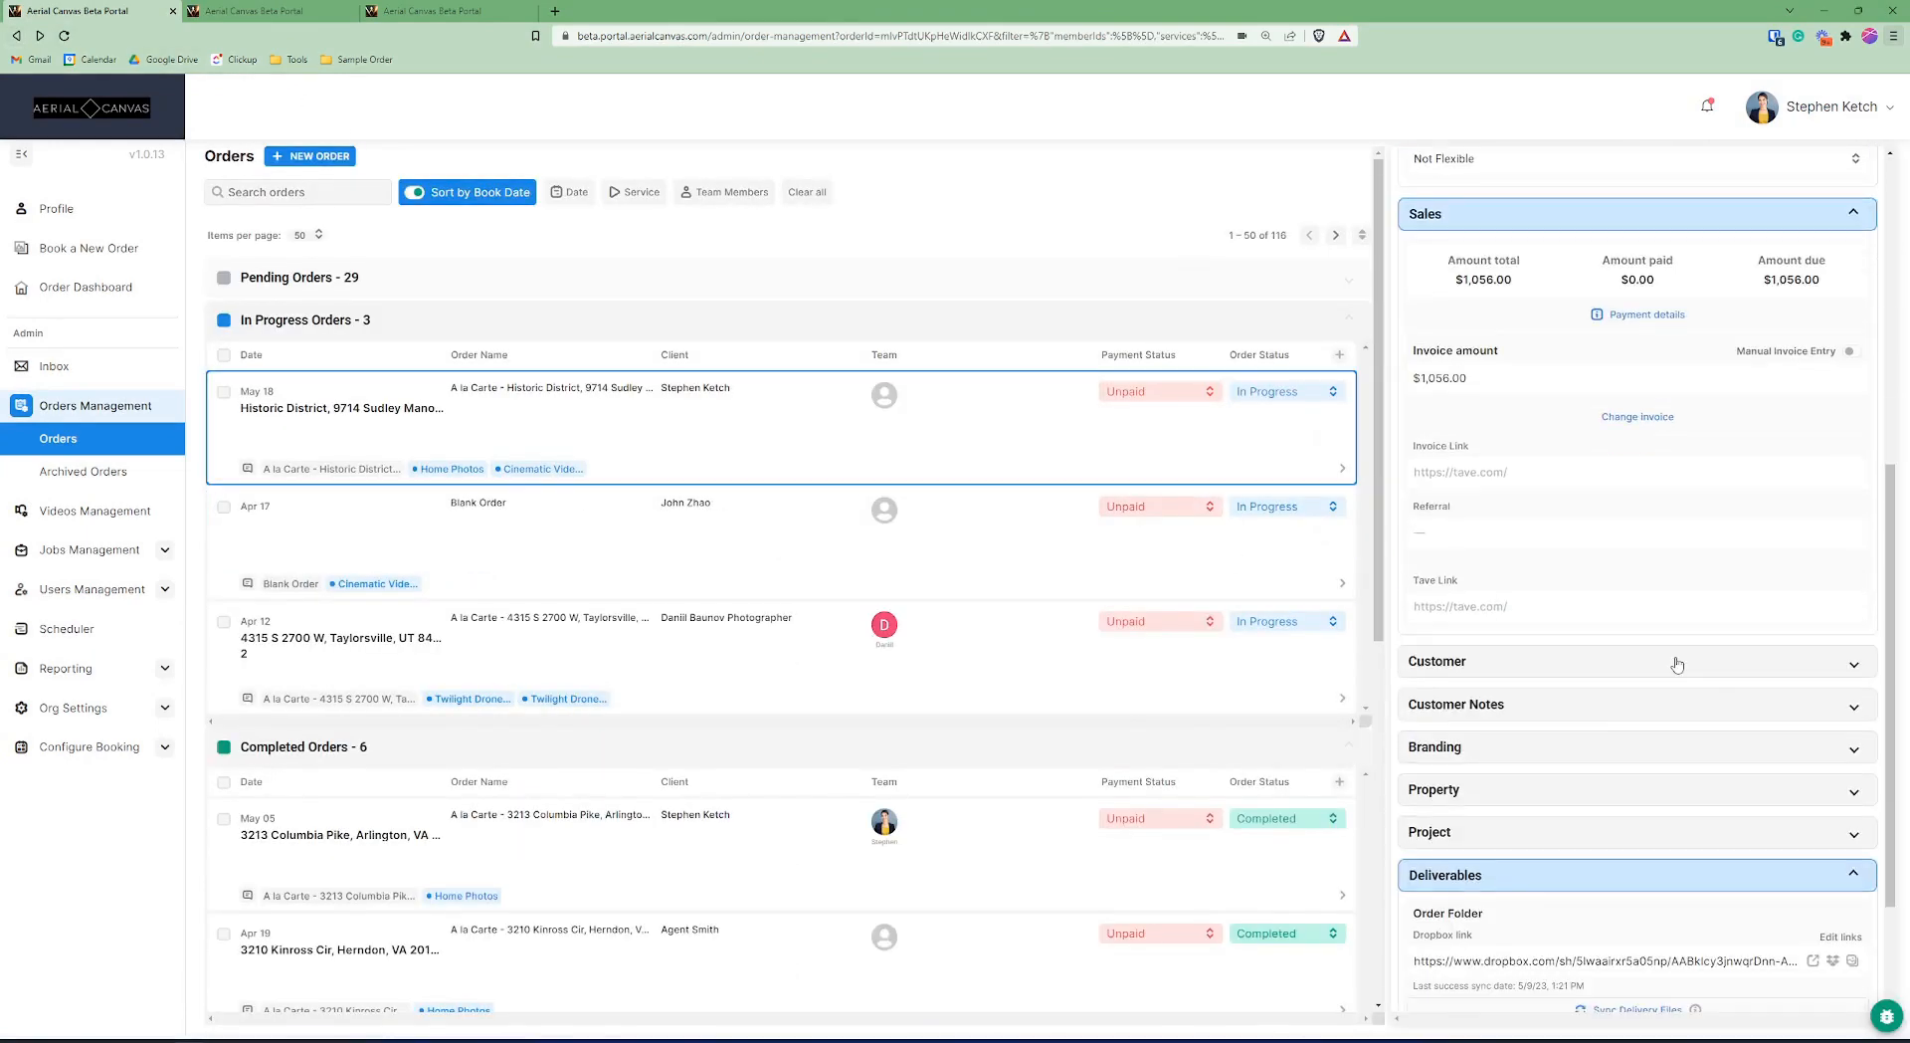
# Add the City | Lifestyle Photos service to the Historic District order, updating the invoice amount and the calendar event.
pyautogui.click(1632, 659)
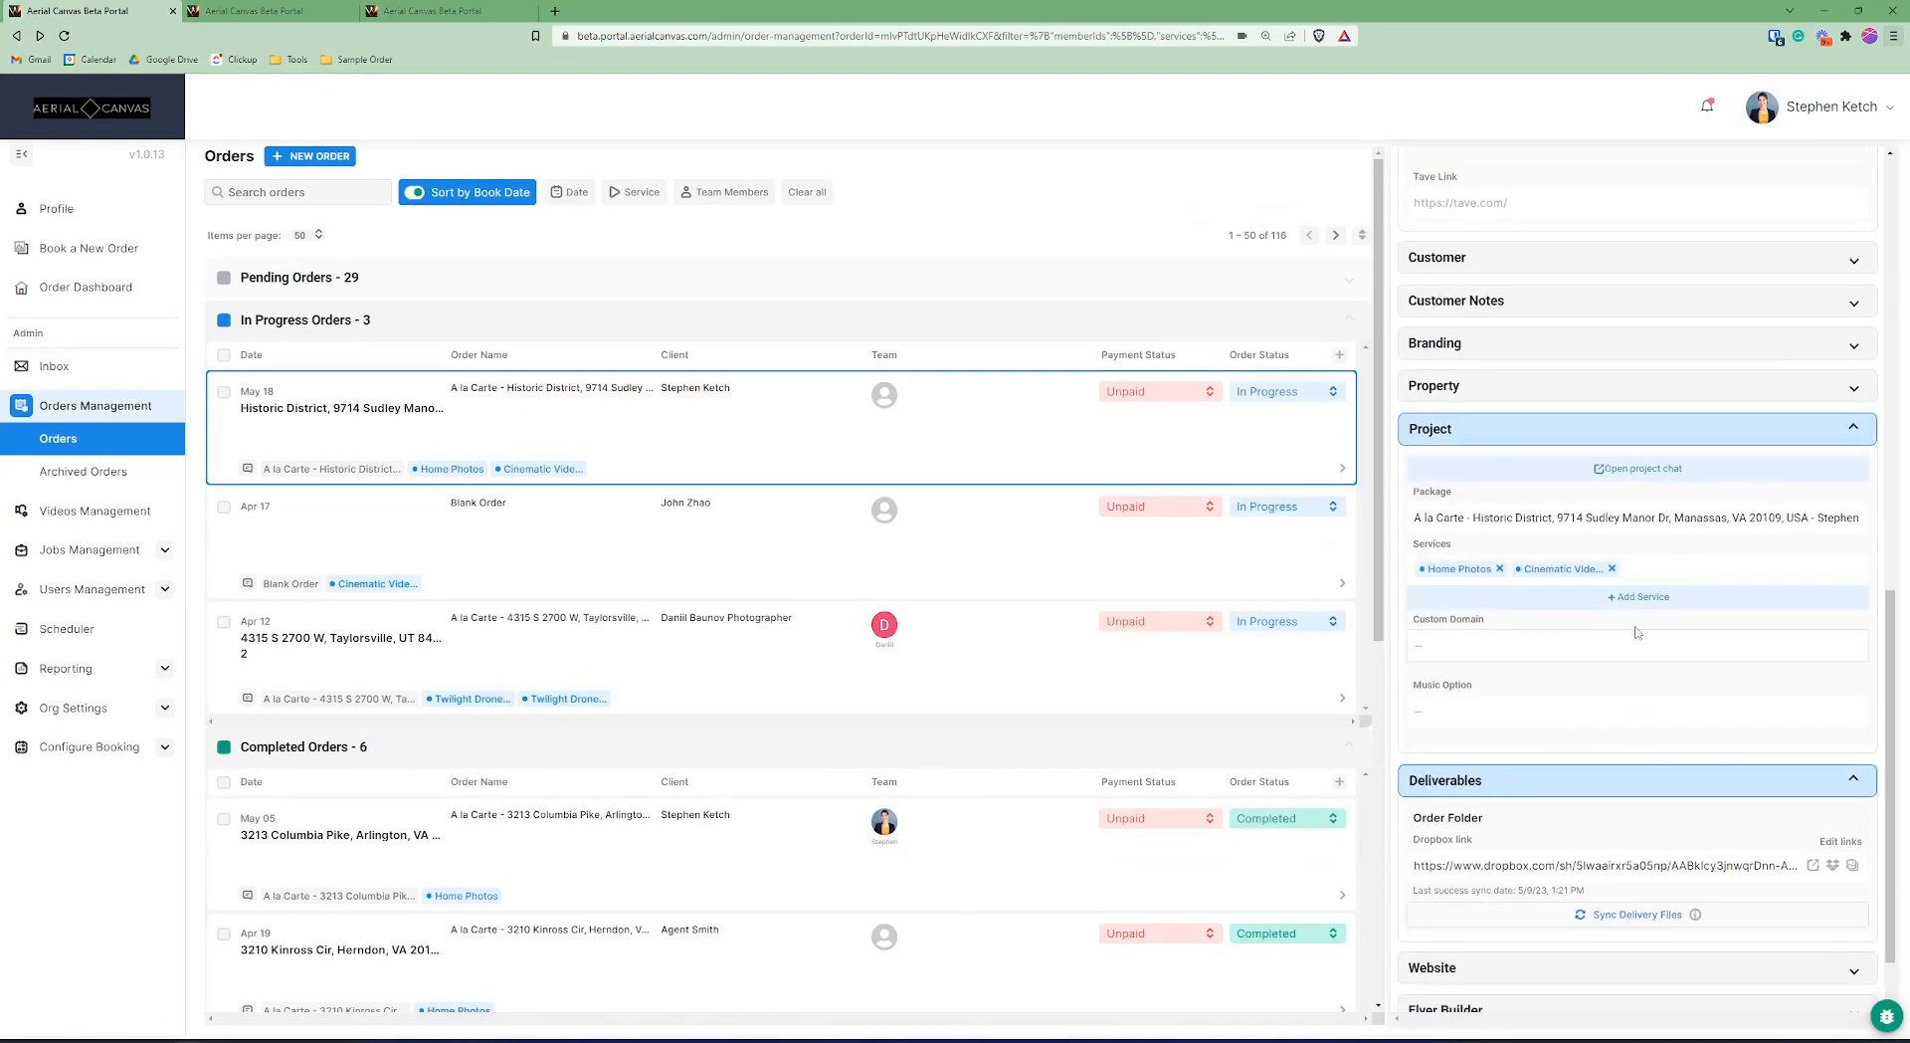
pyautogui.click(1644, 597)
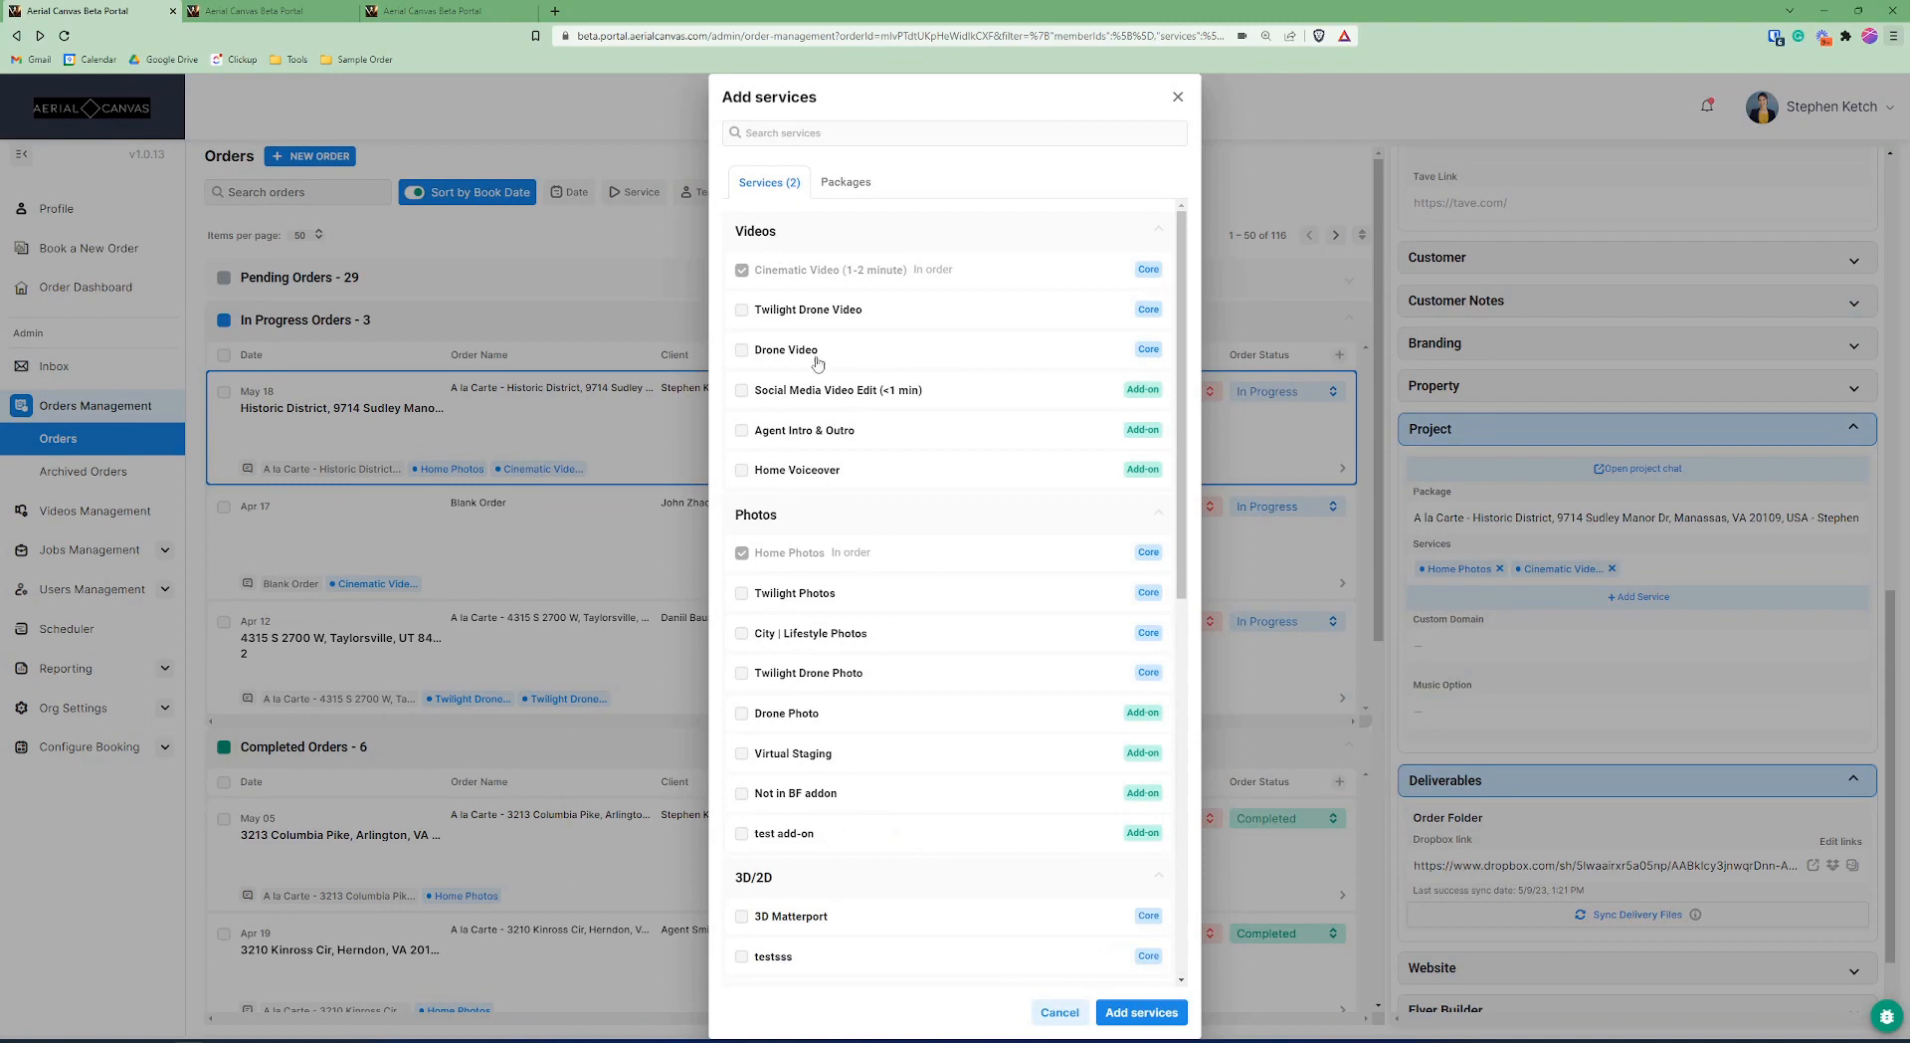
pyautogui.click(742, 645)
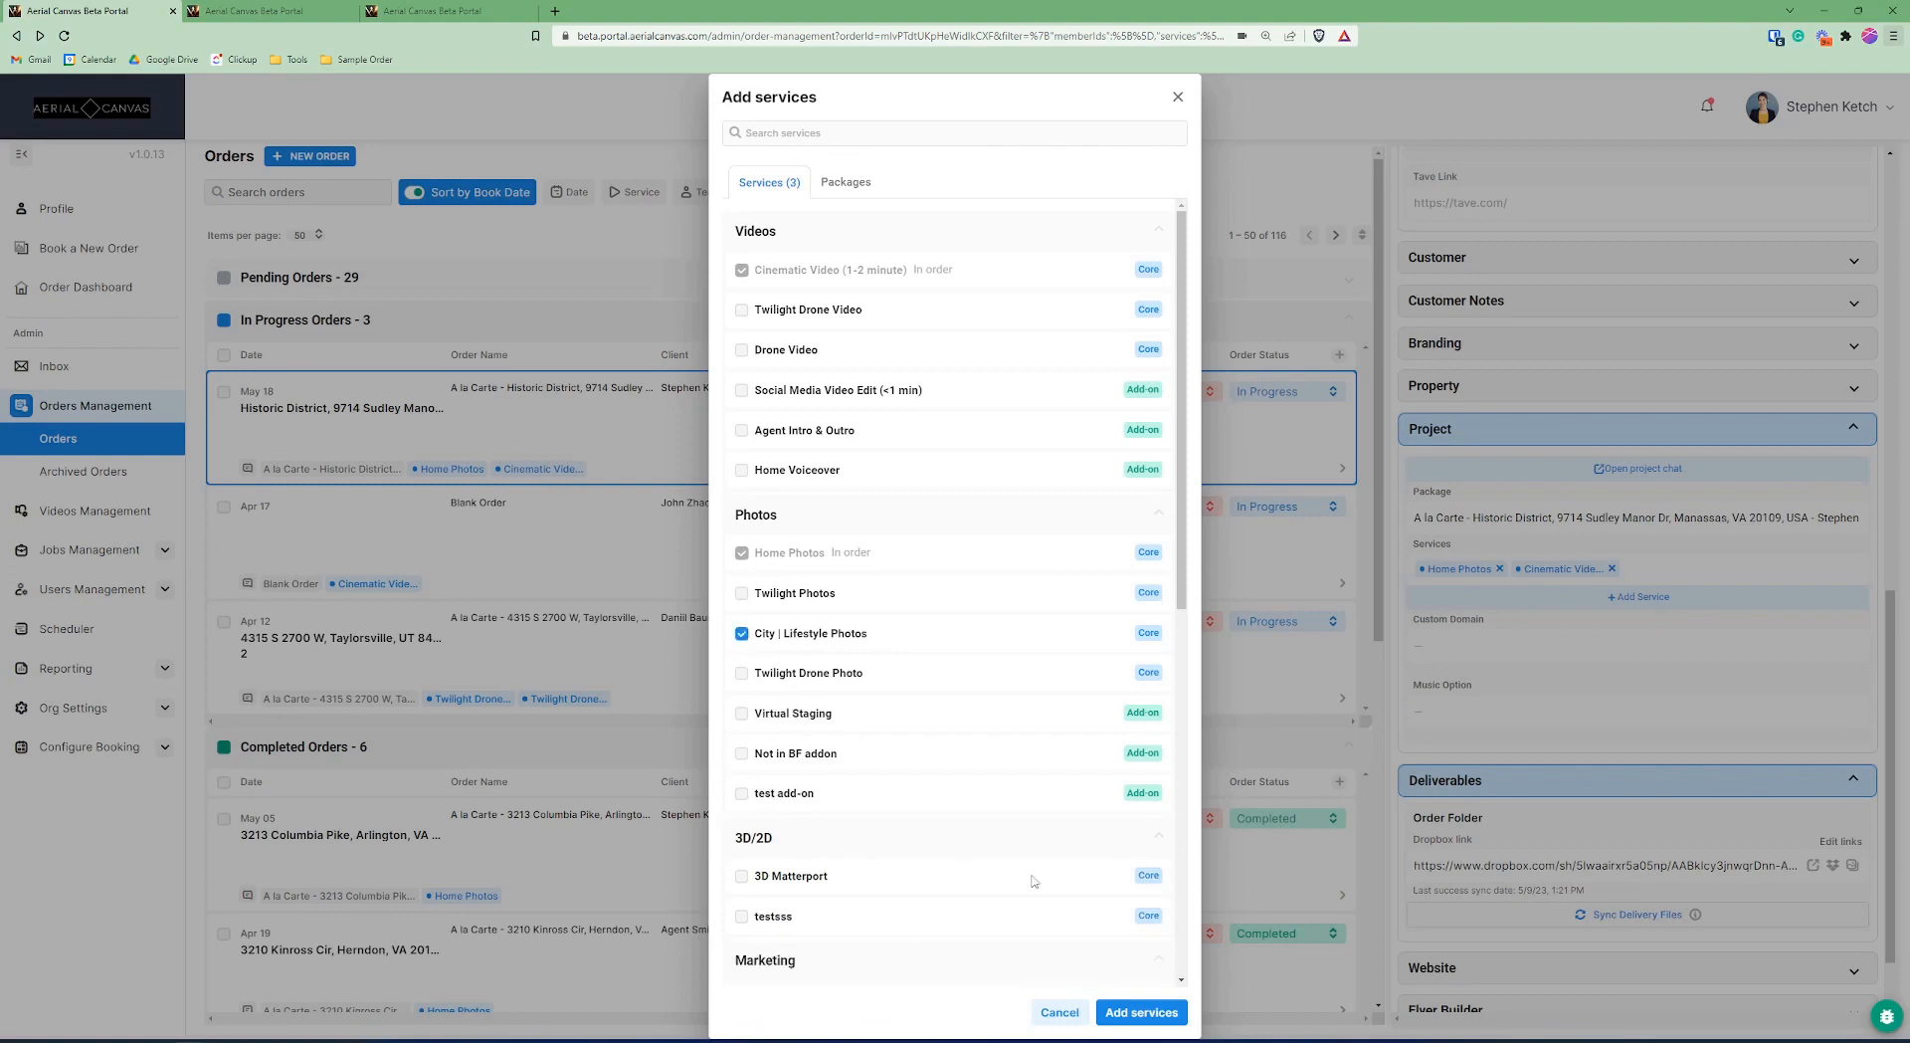
pyautogui.click(1144, 1013)
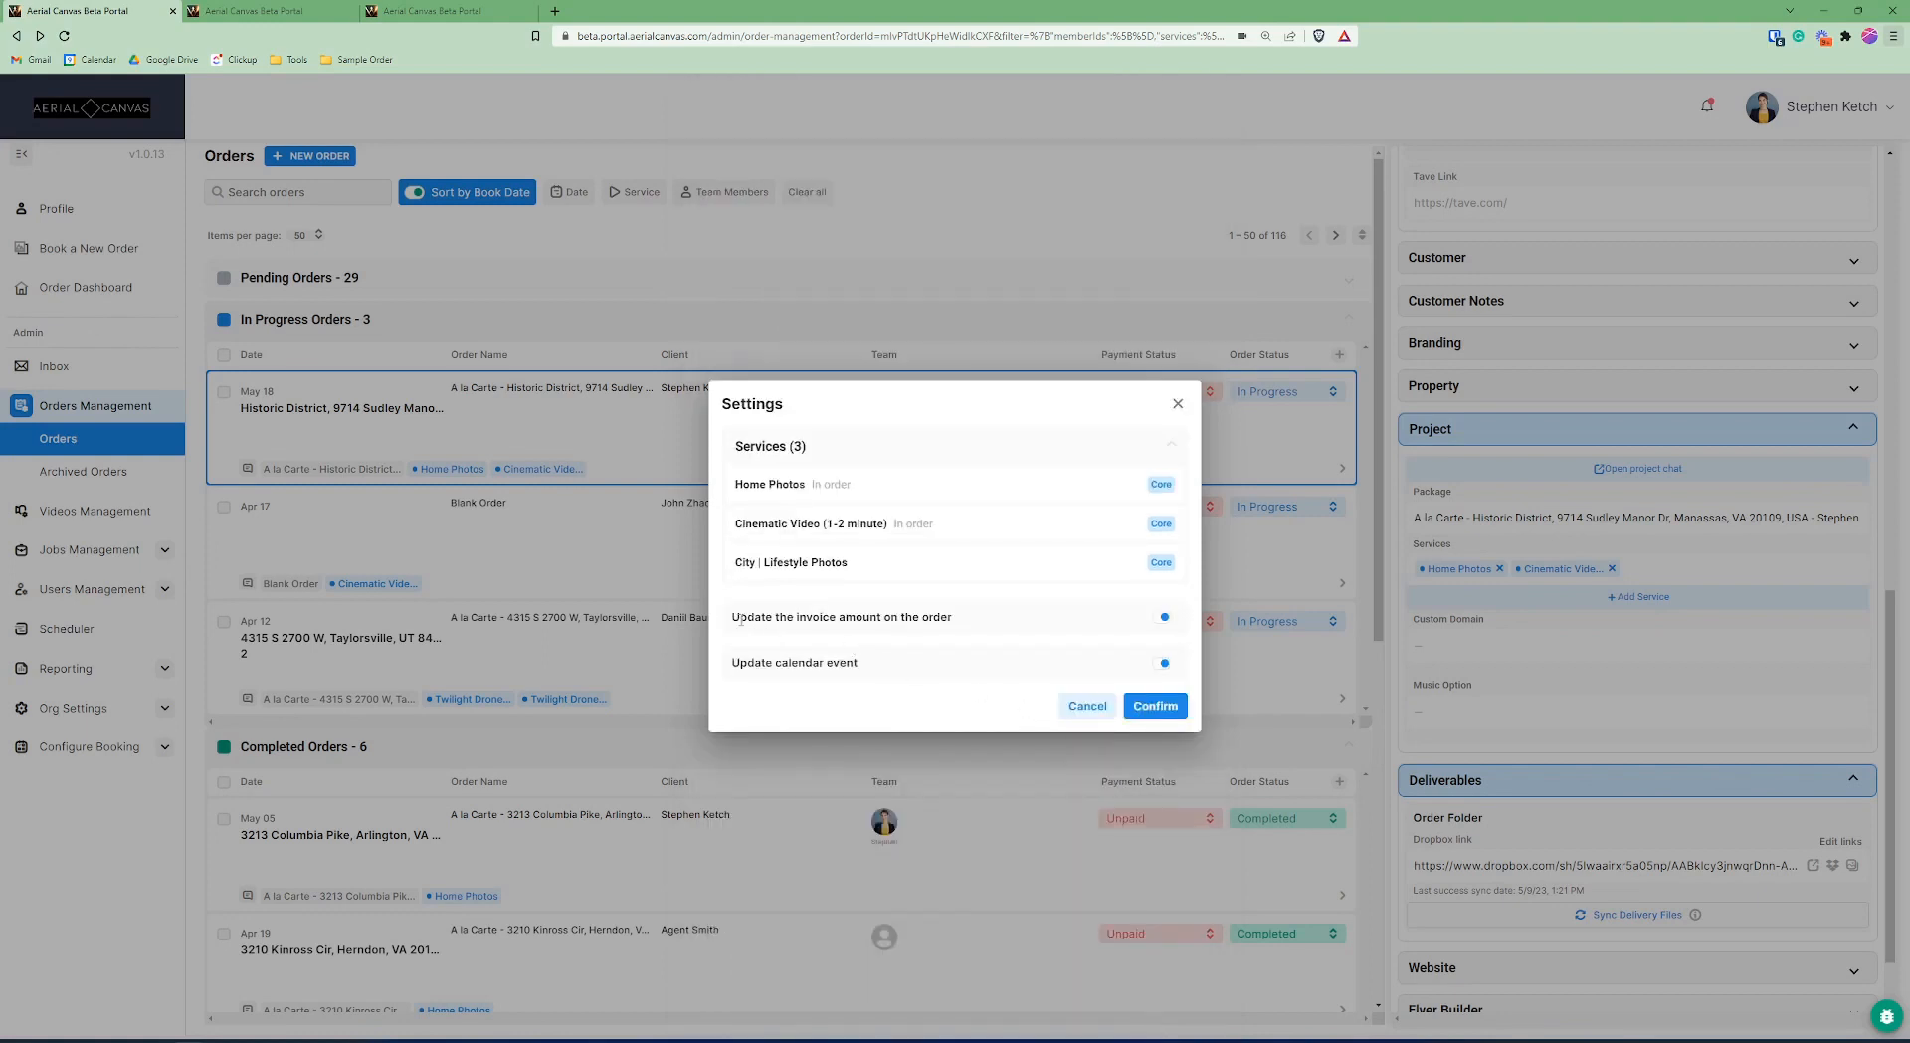
pyautogui.moveTo(735, 619); pyautogui.dragTo(952, 642)
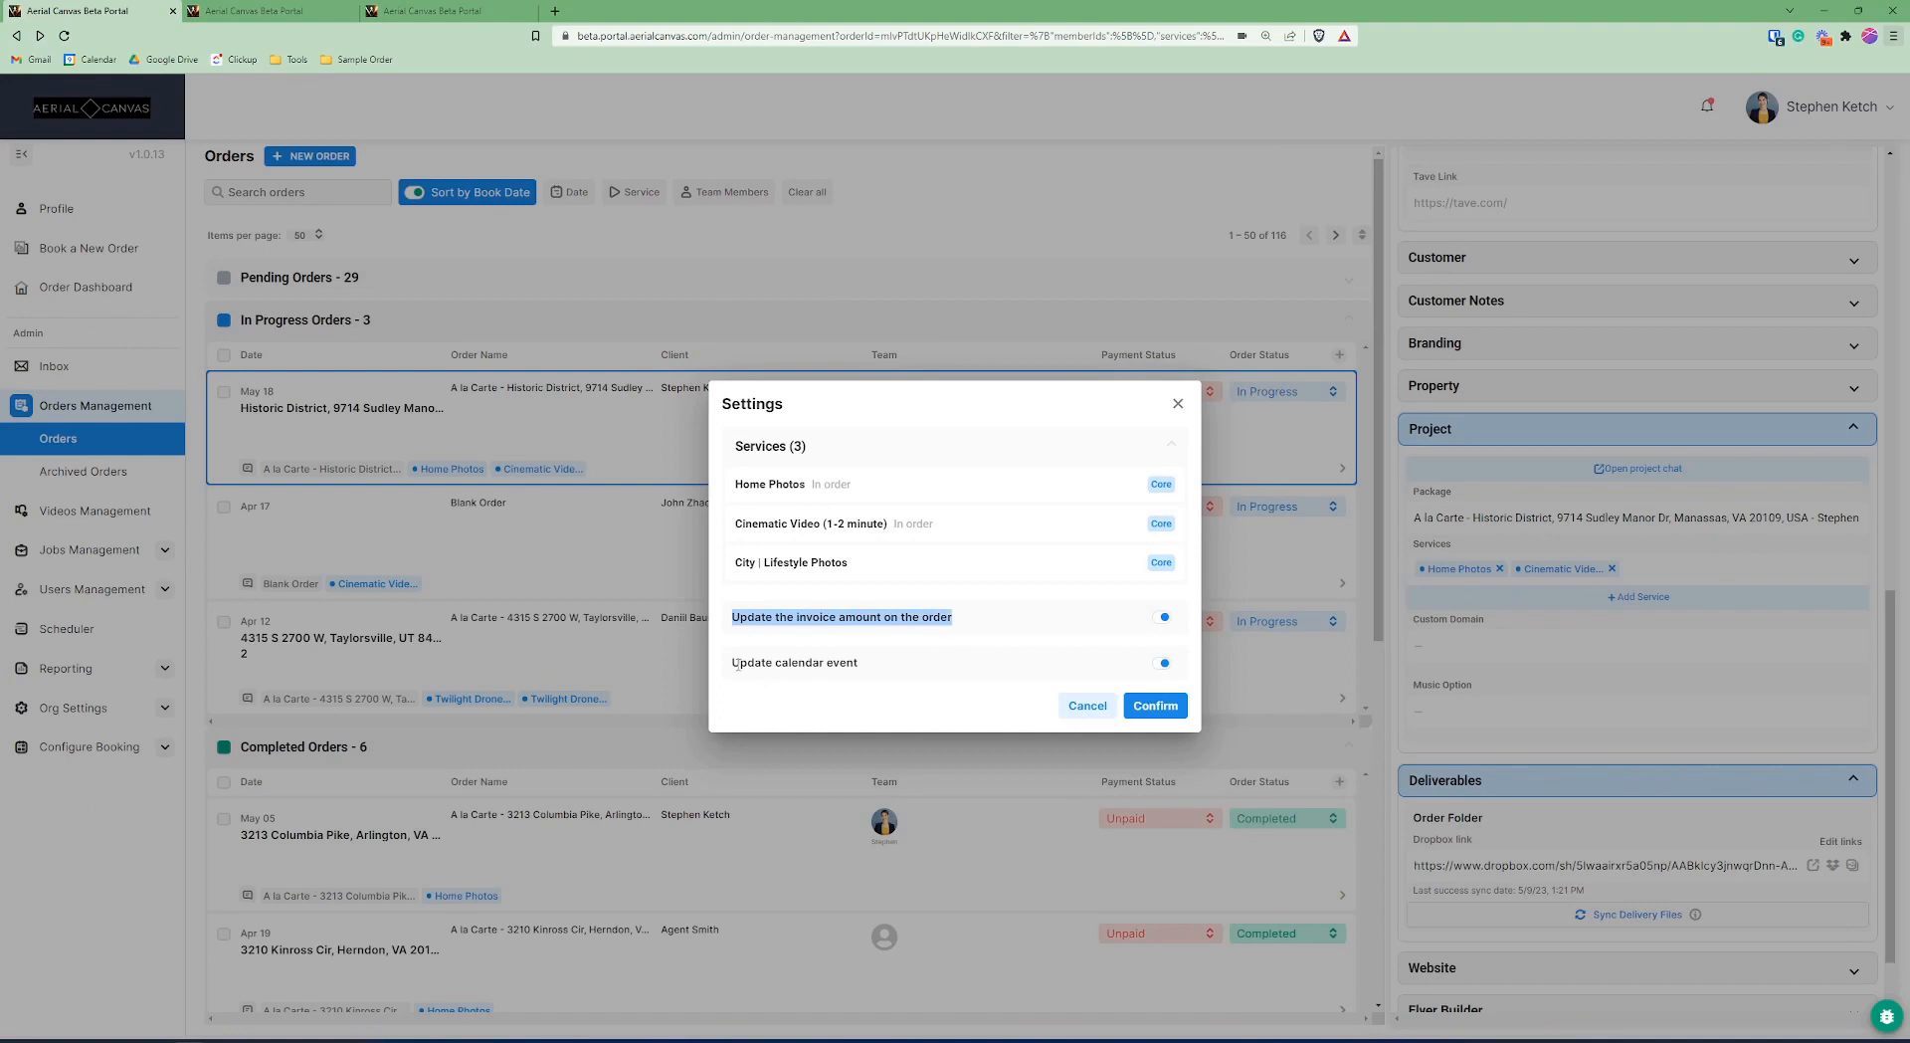
pyautogui.moveTo(738, 665); pyautogui.dragTo(881, 679)
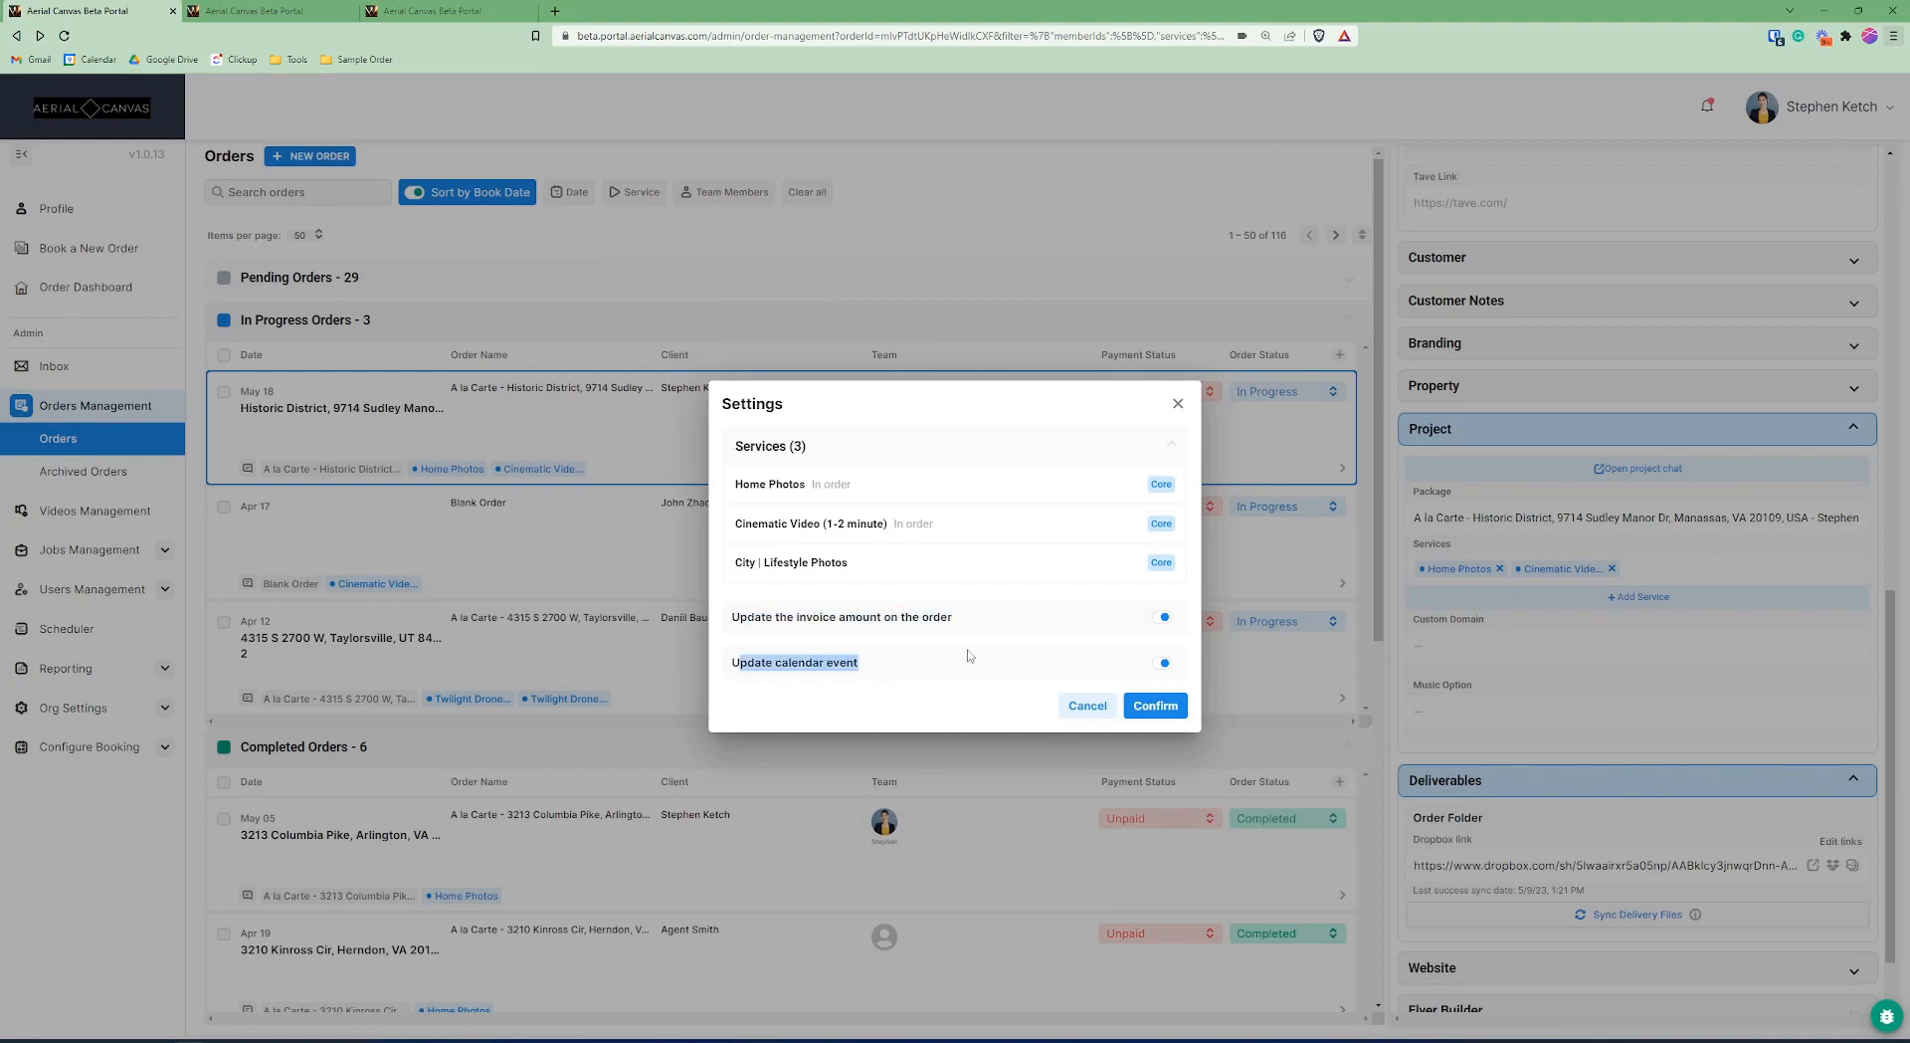
pyautogui.click(1161, 618)
pyautogui.click(1157, 708)
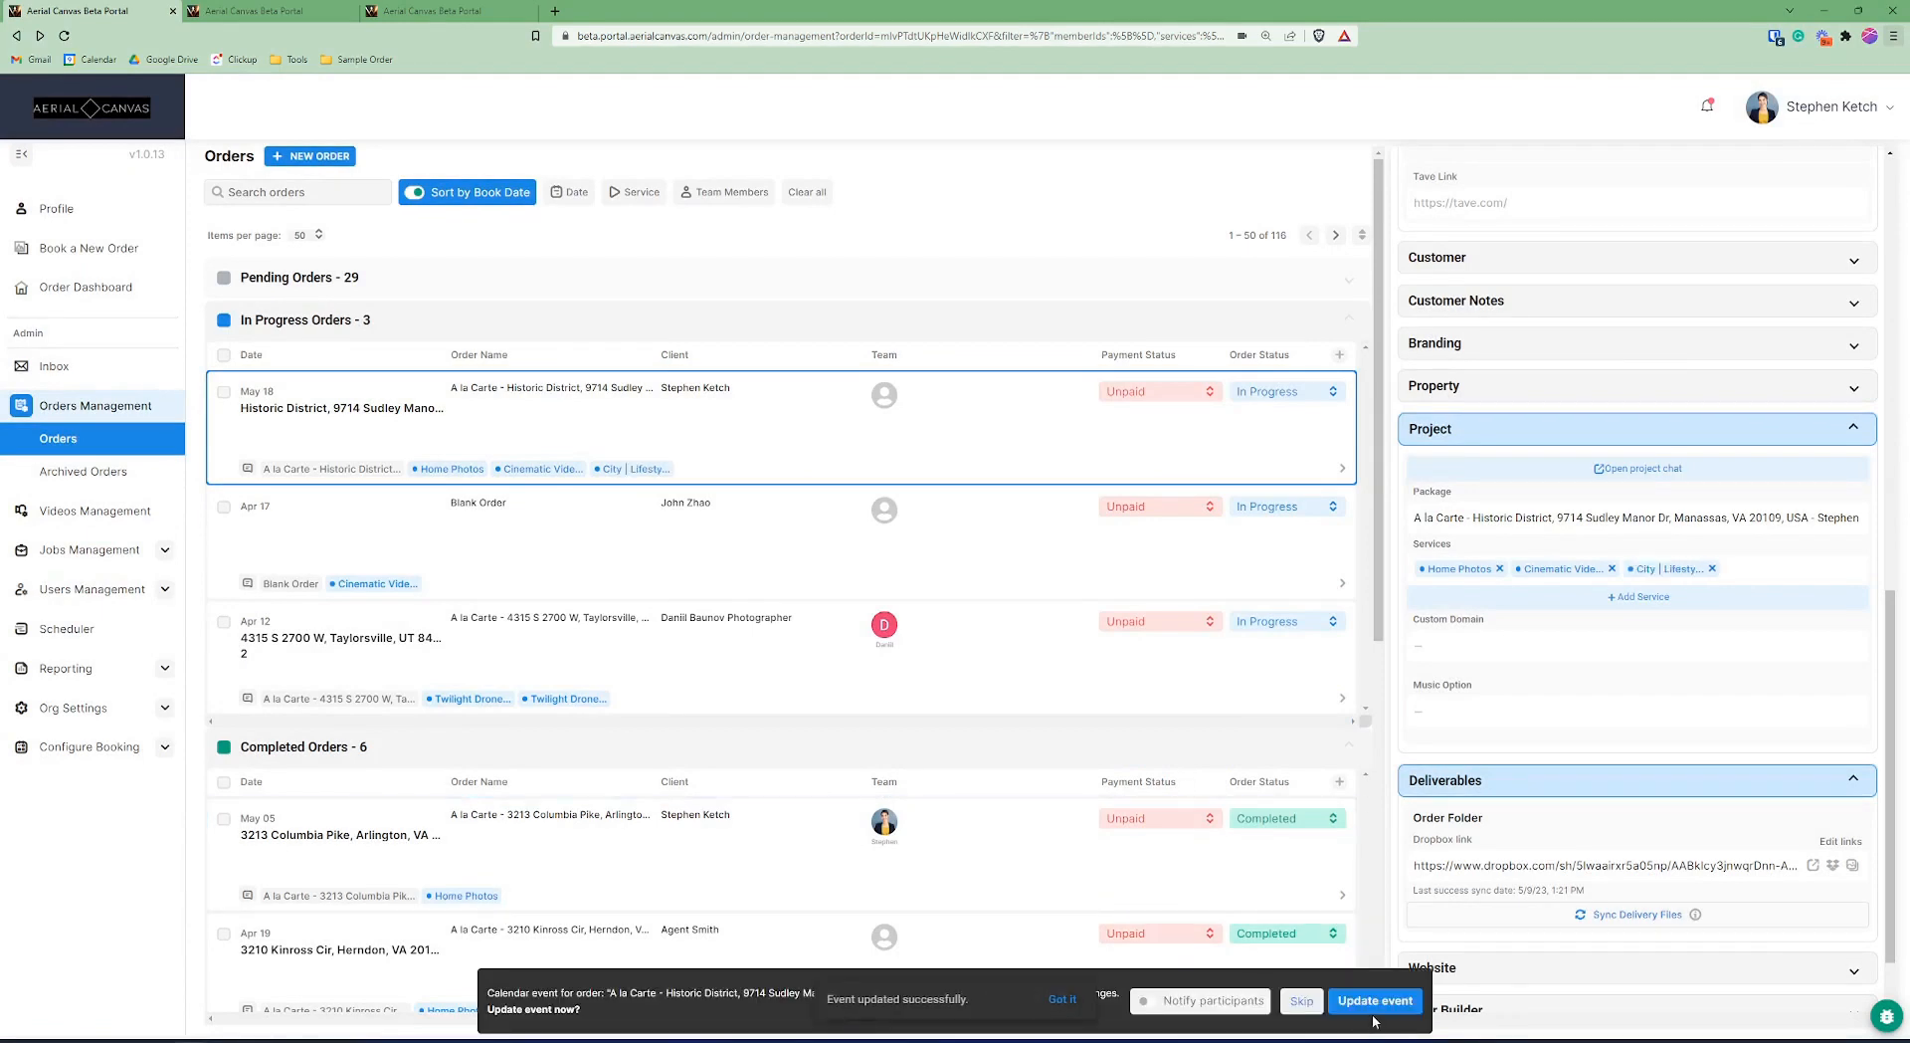
# Dismiss the event notification and skip the further calendar event update for the order.
pyautogui.click(1059, 1007)
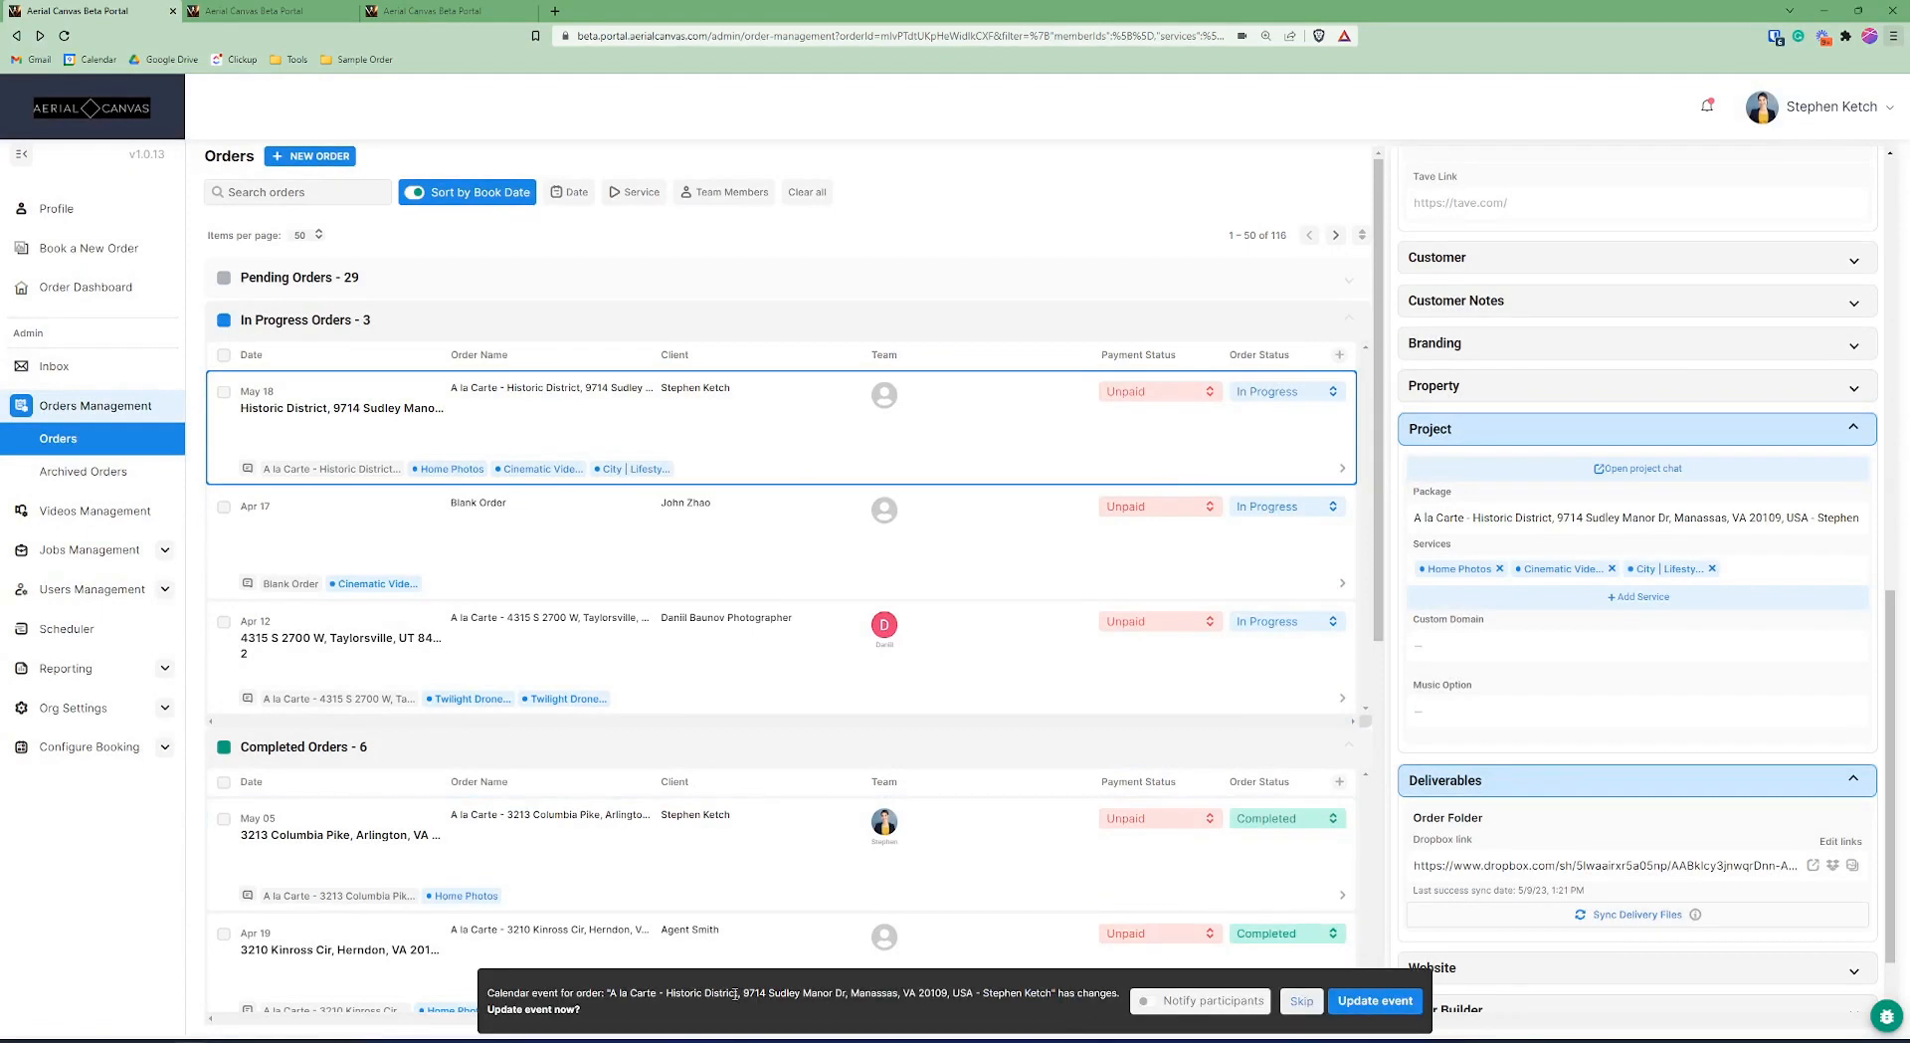
pyautogui.moveTo(734, 993); pyautogui.dragTo(888, 1013)
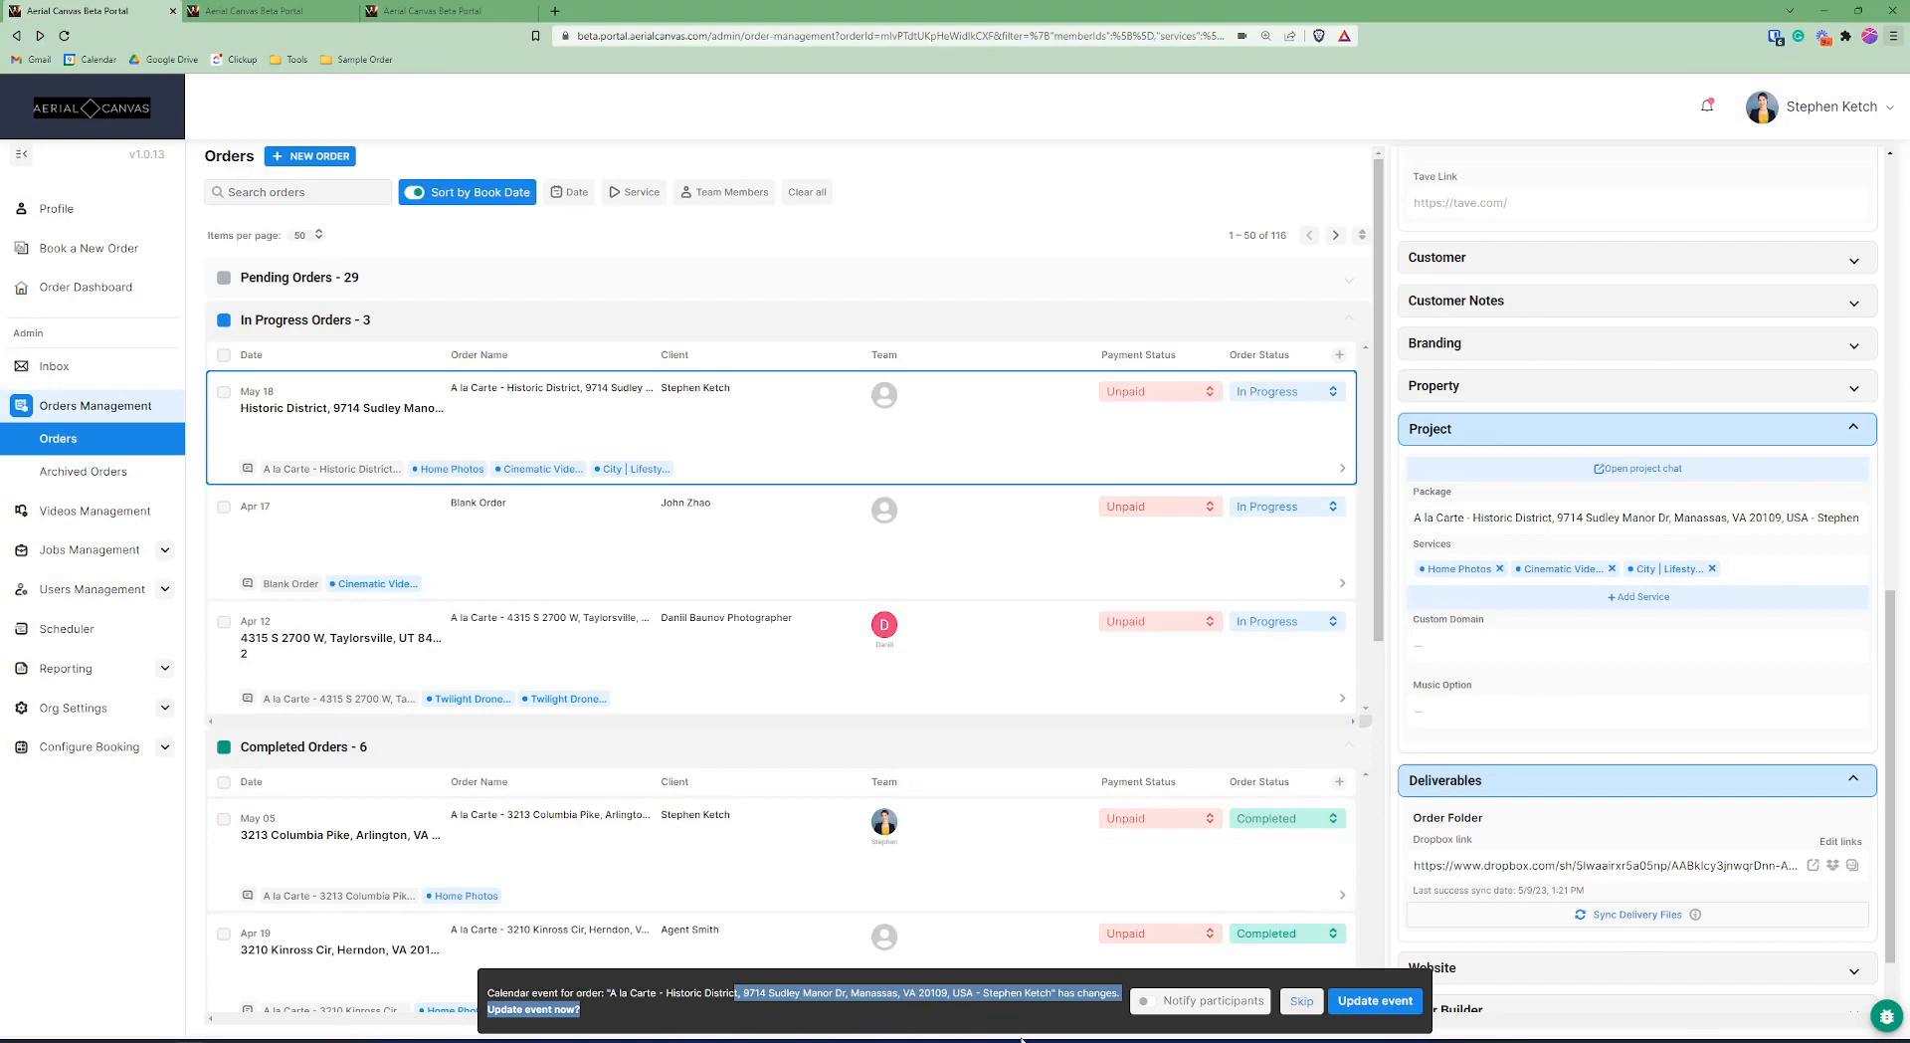
pyautogui.click(1303, 1004)
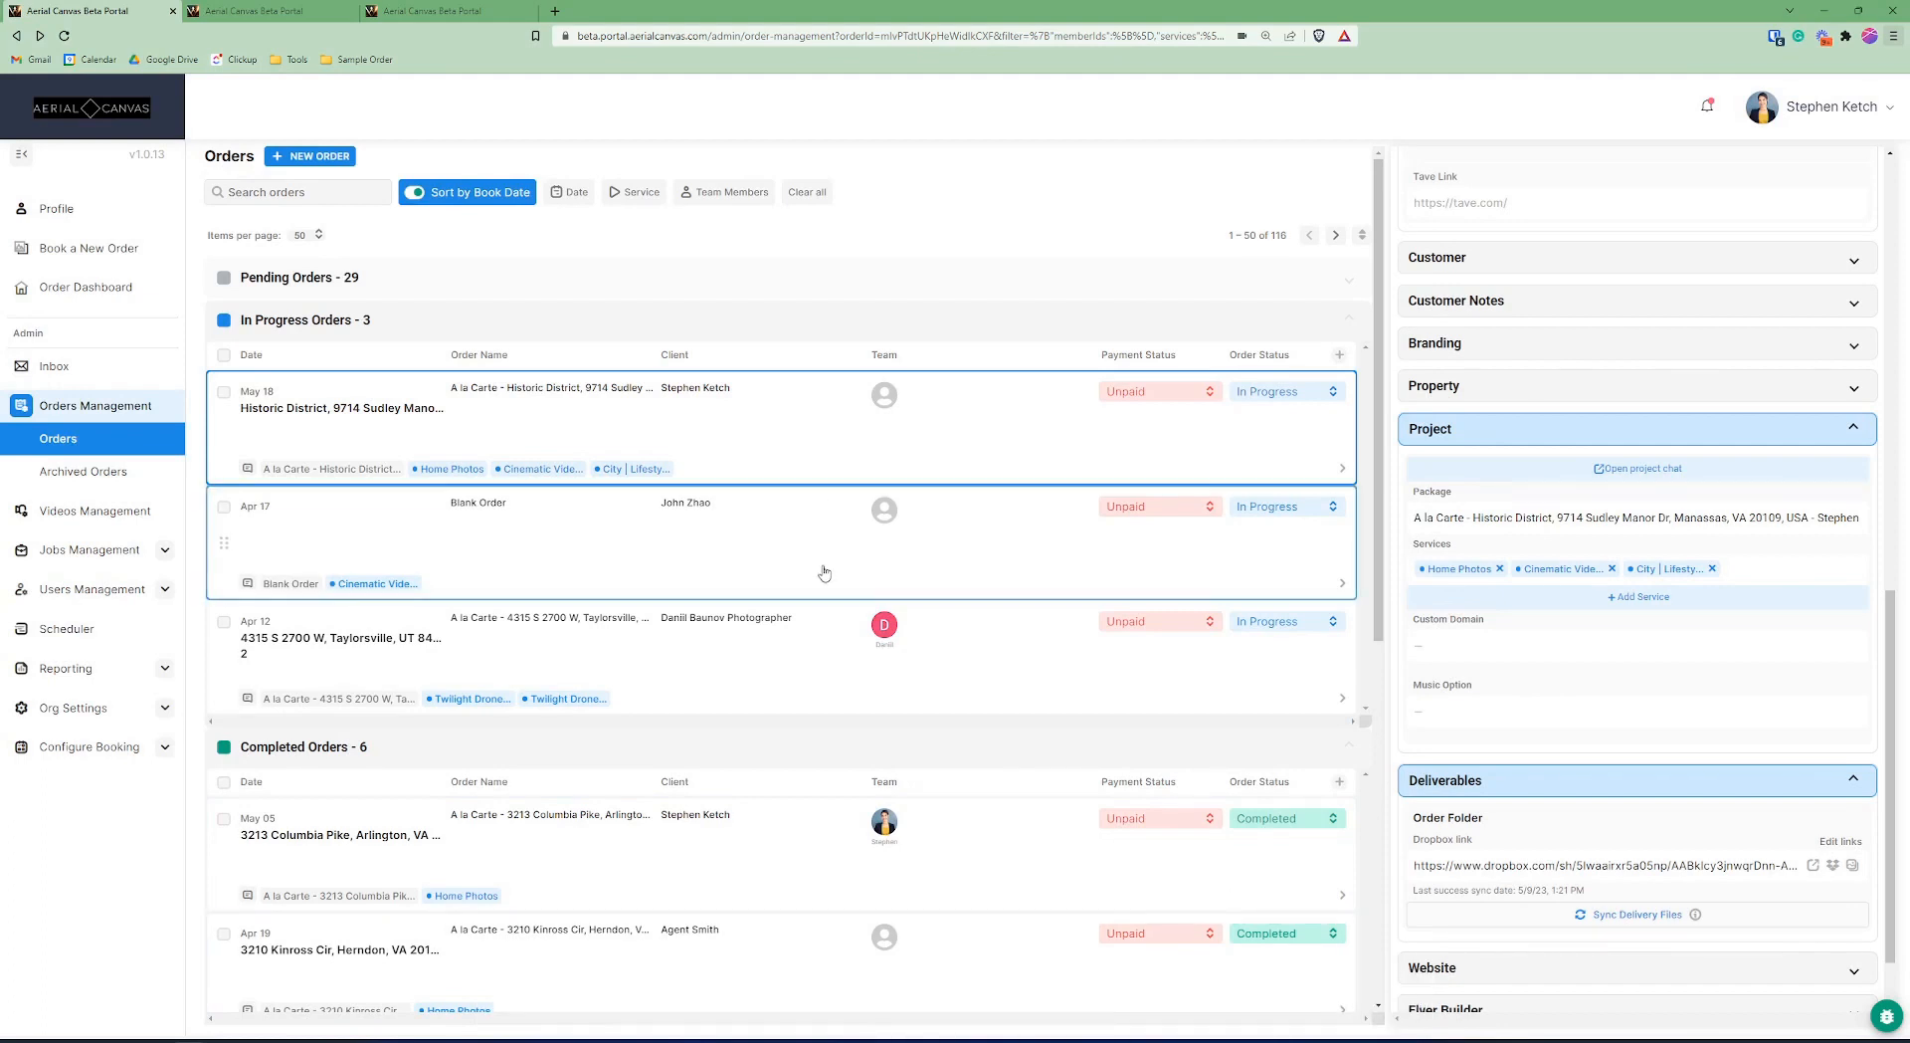
# Archive the City | Lifestyle Photos service in the order's project stages and update the invoice amount.
pyautogui.click(247, 470)
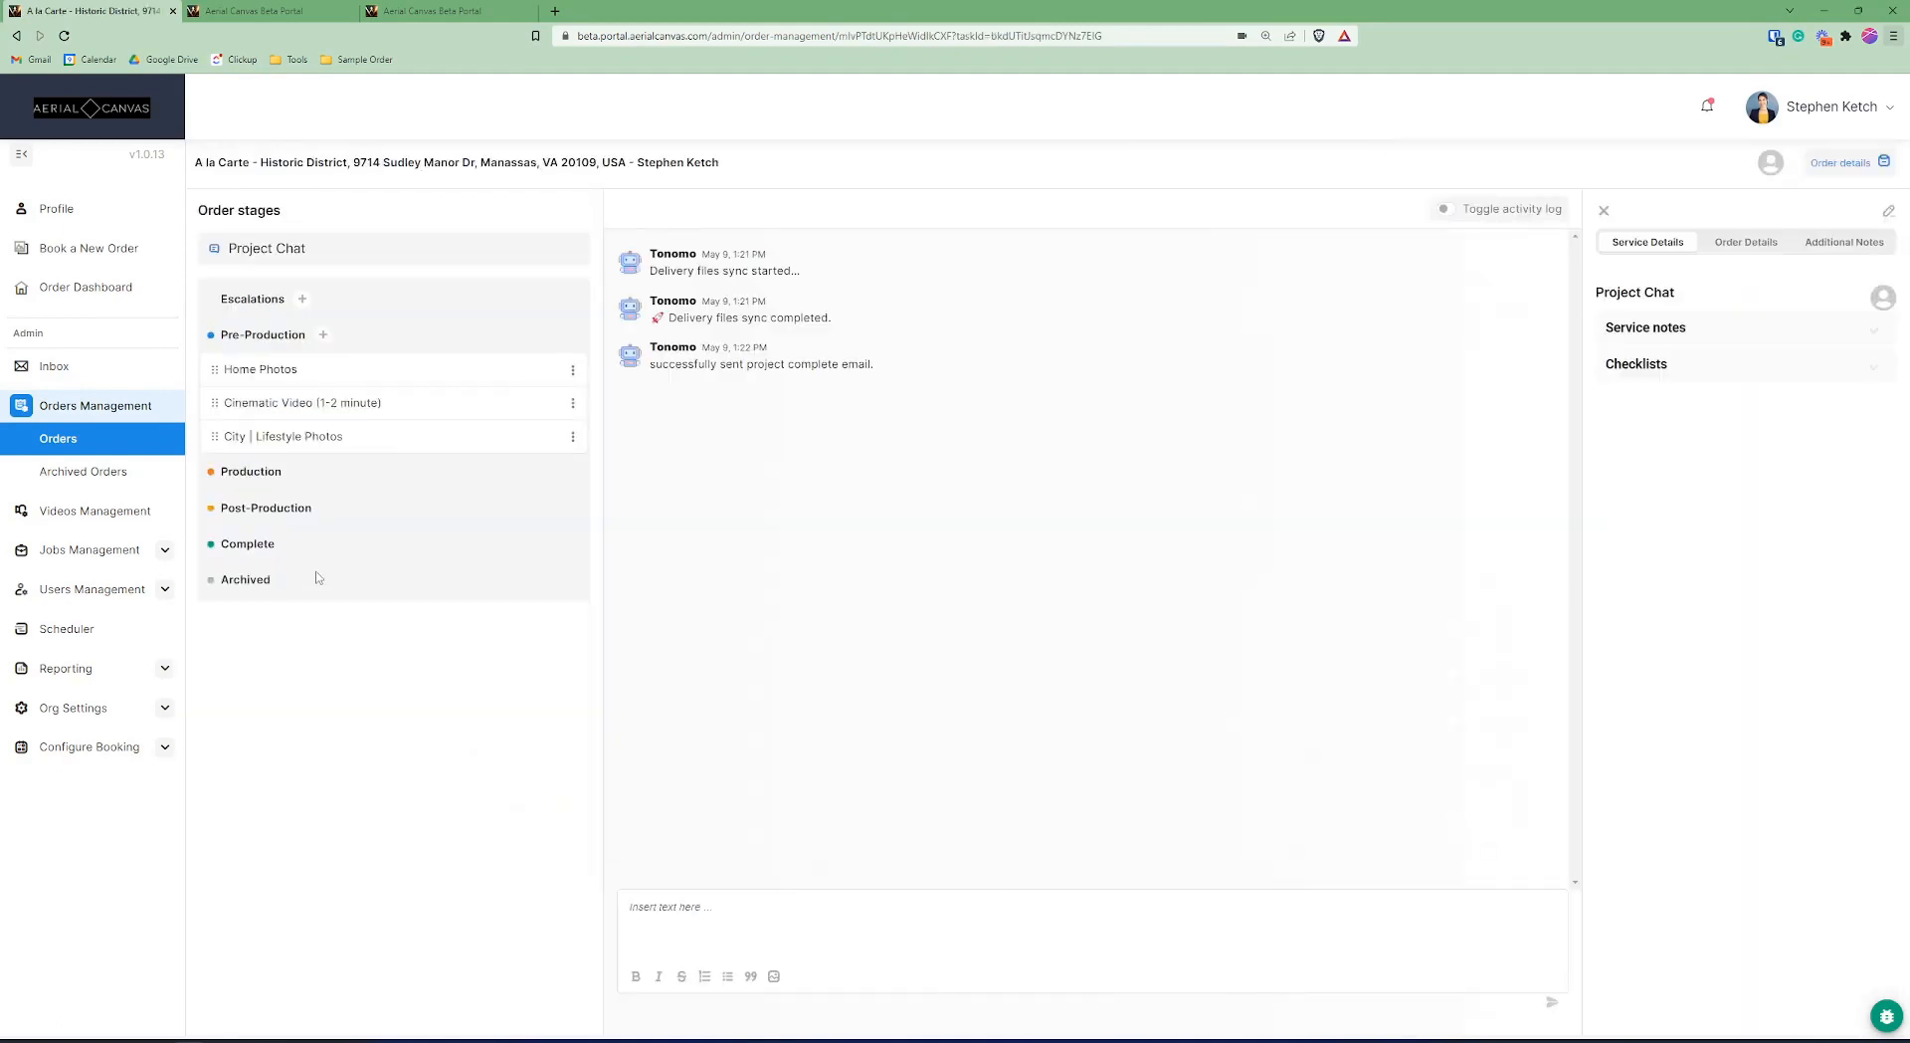
pyautogui.click(17, 36)
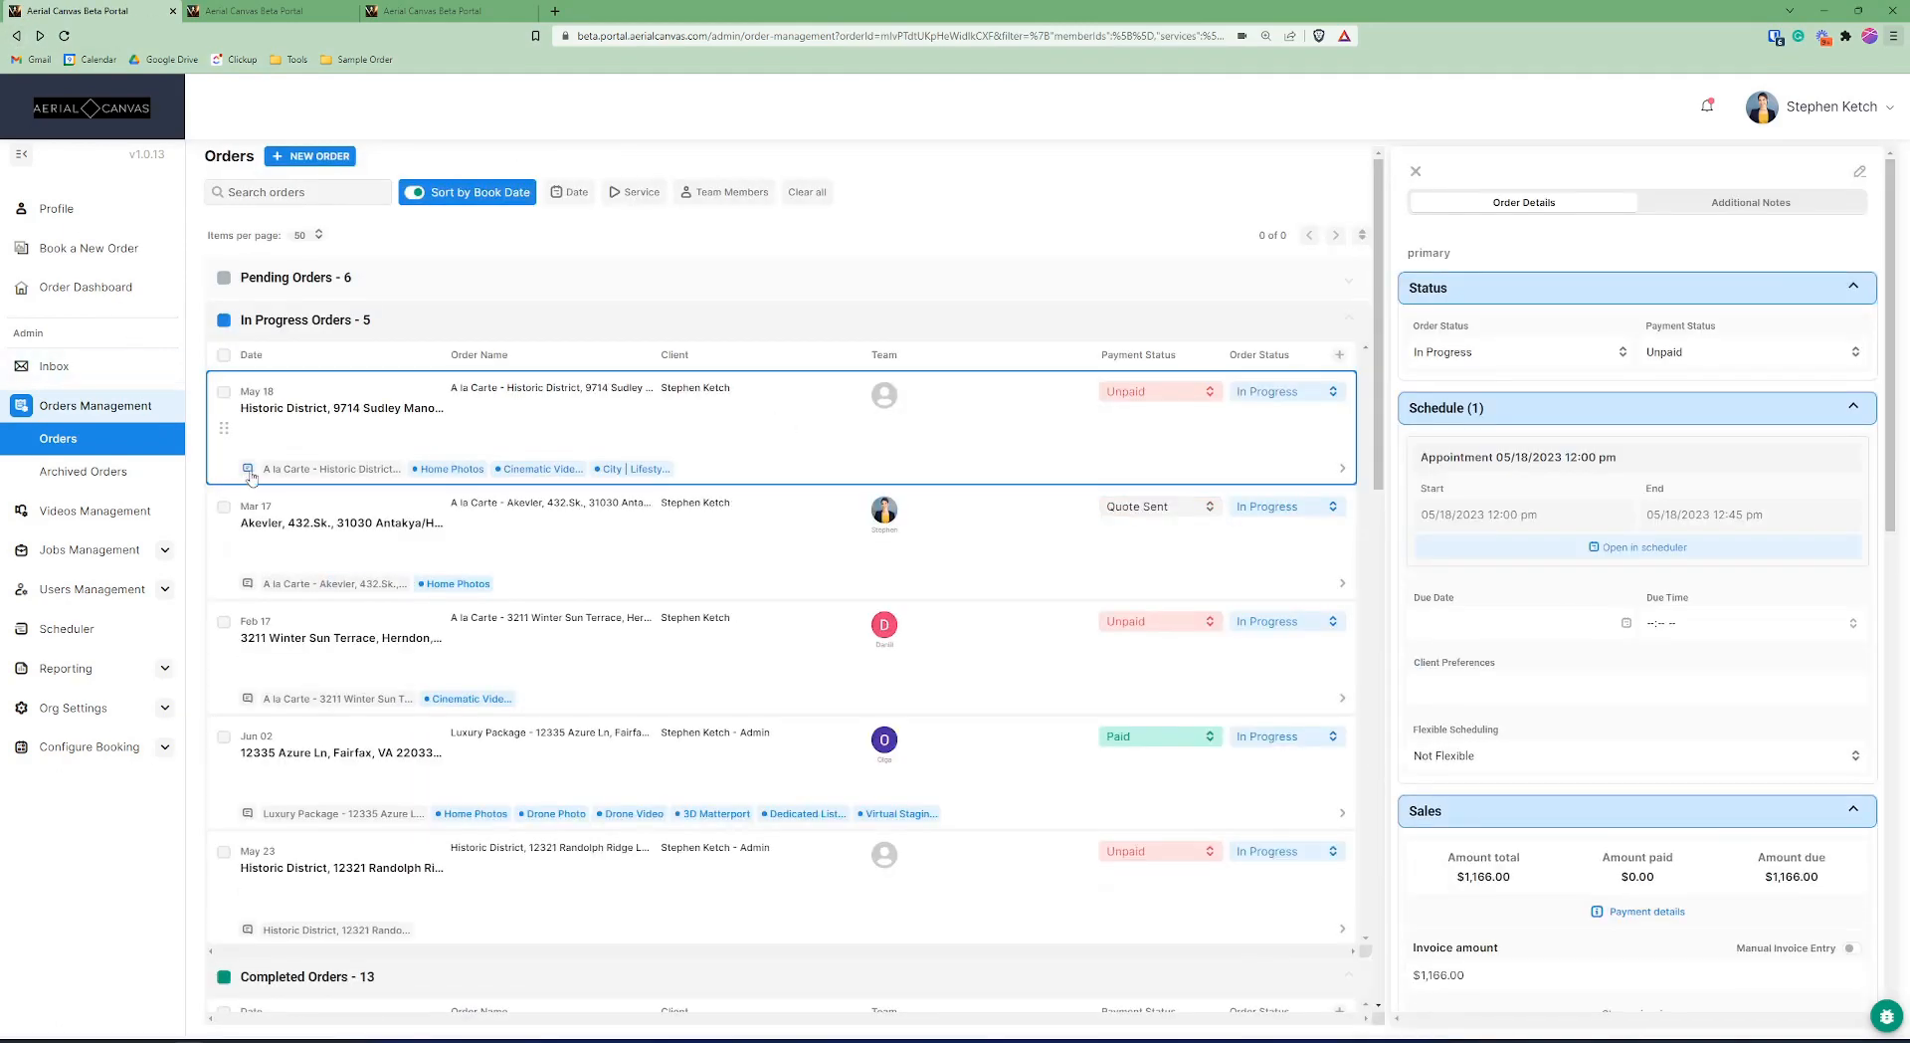
pyautogui.click(249, 471)
pyautogui.click(573, 436)
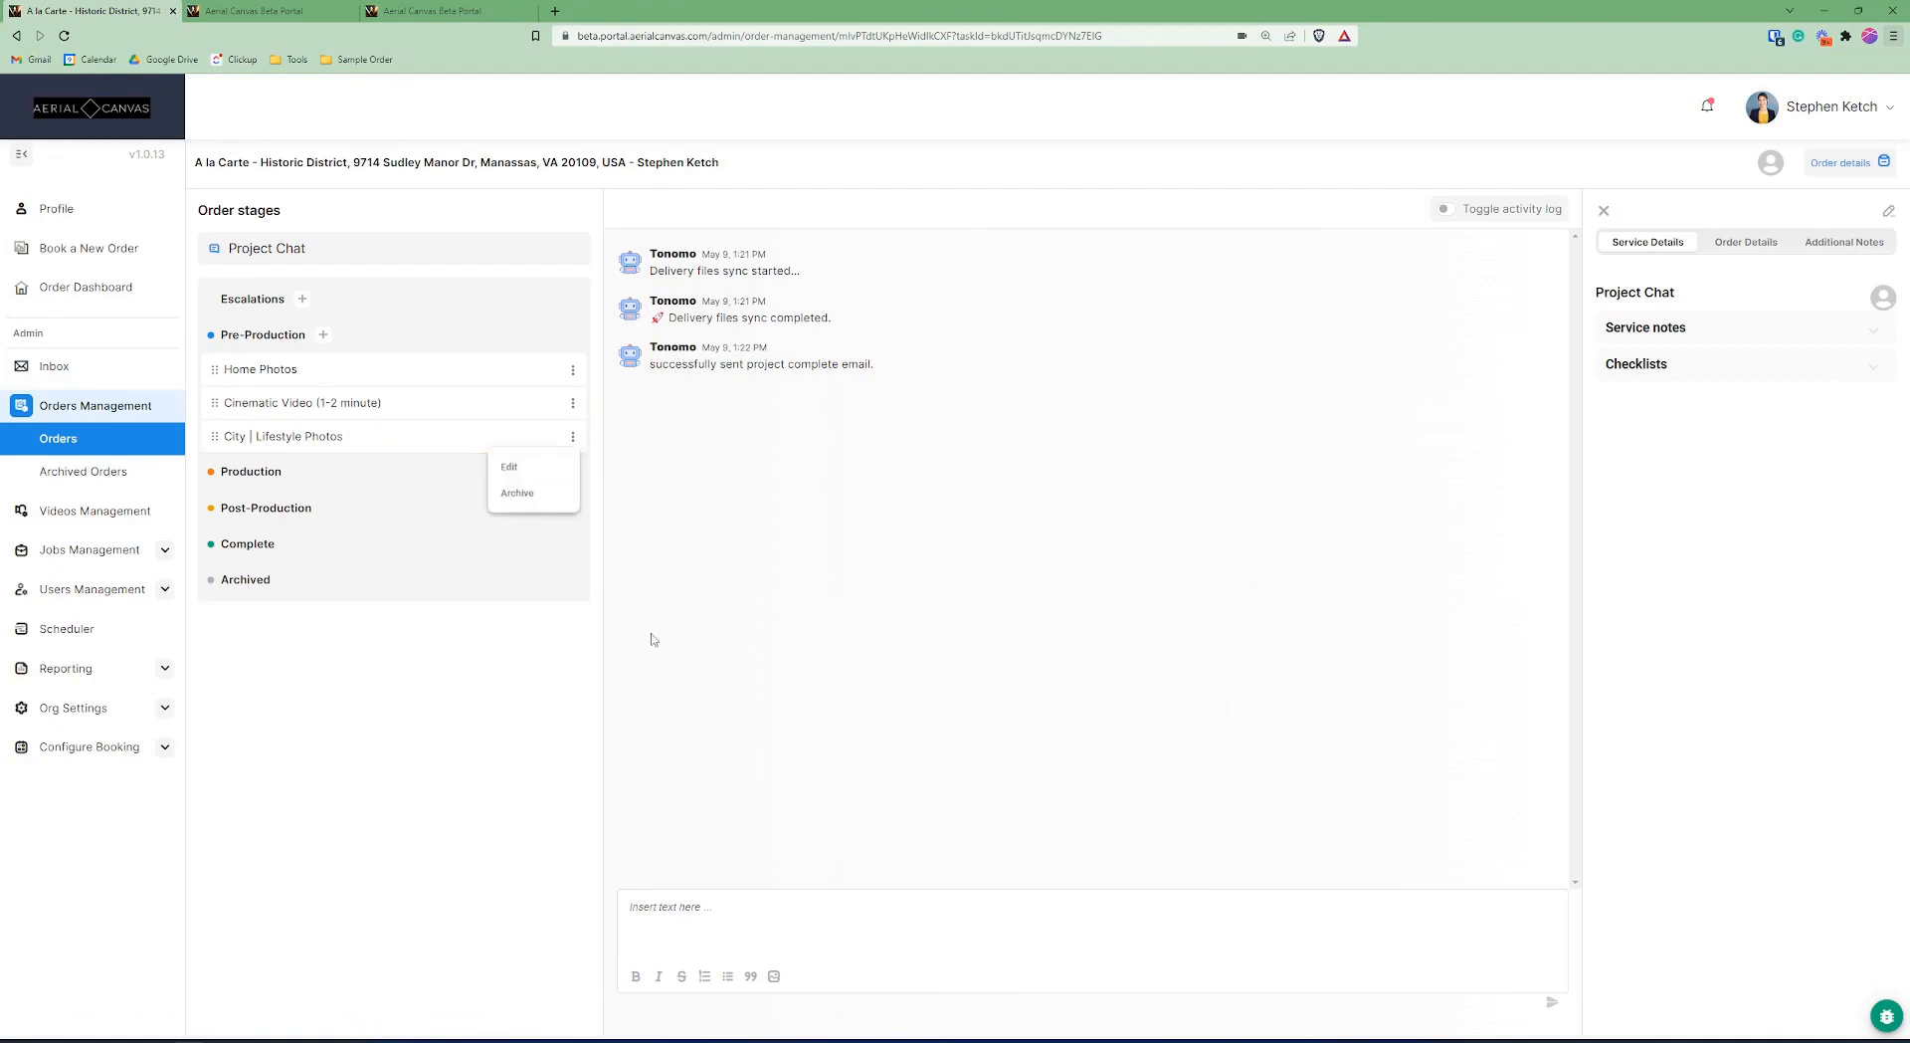
pyautogui.click(547, 492)
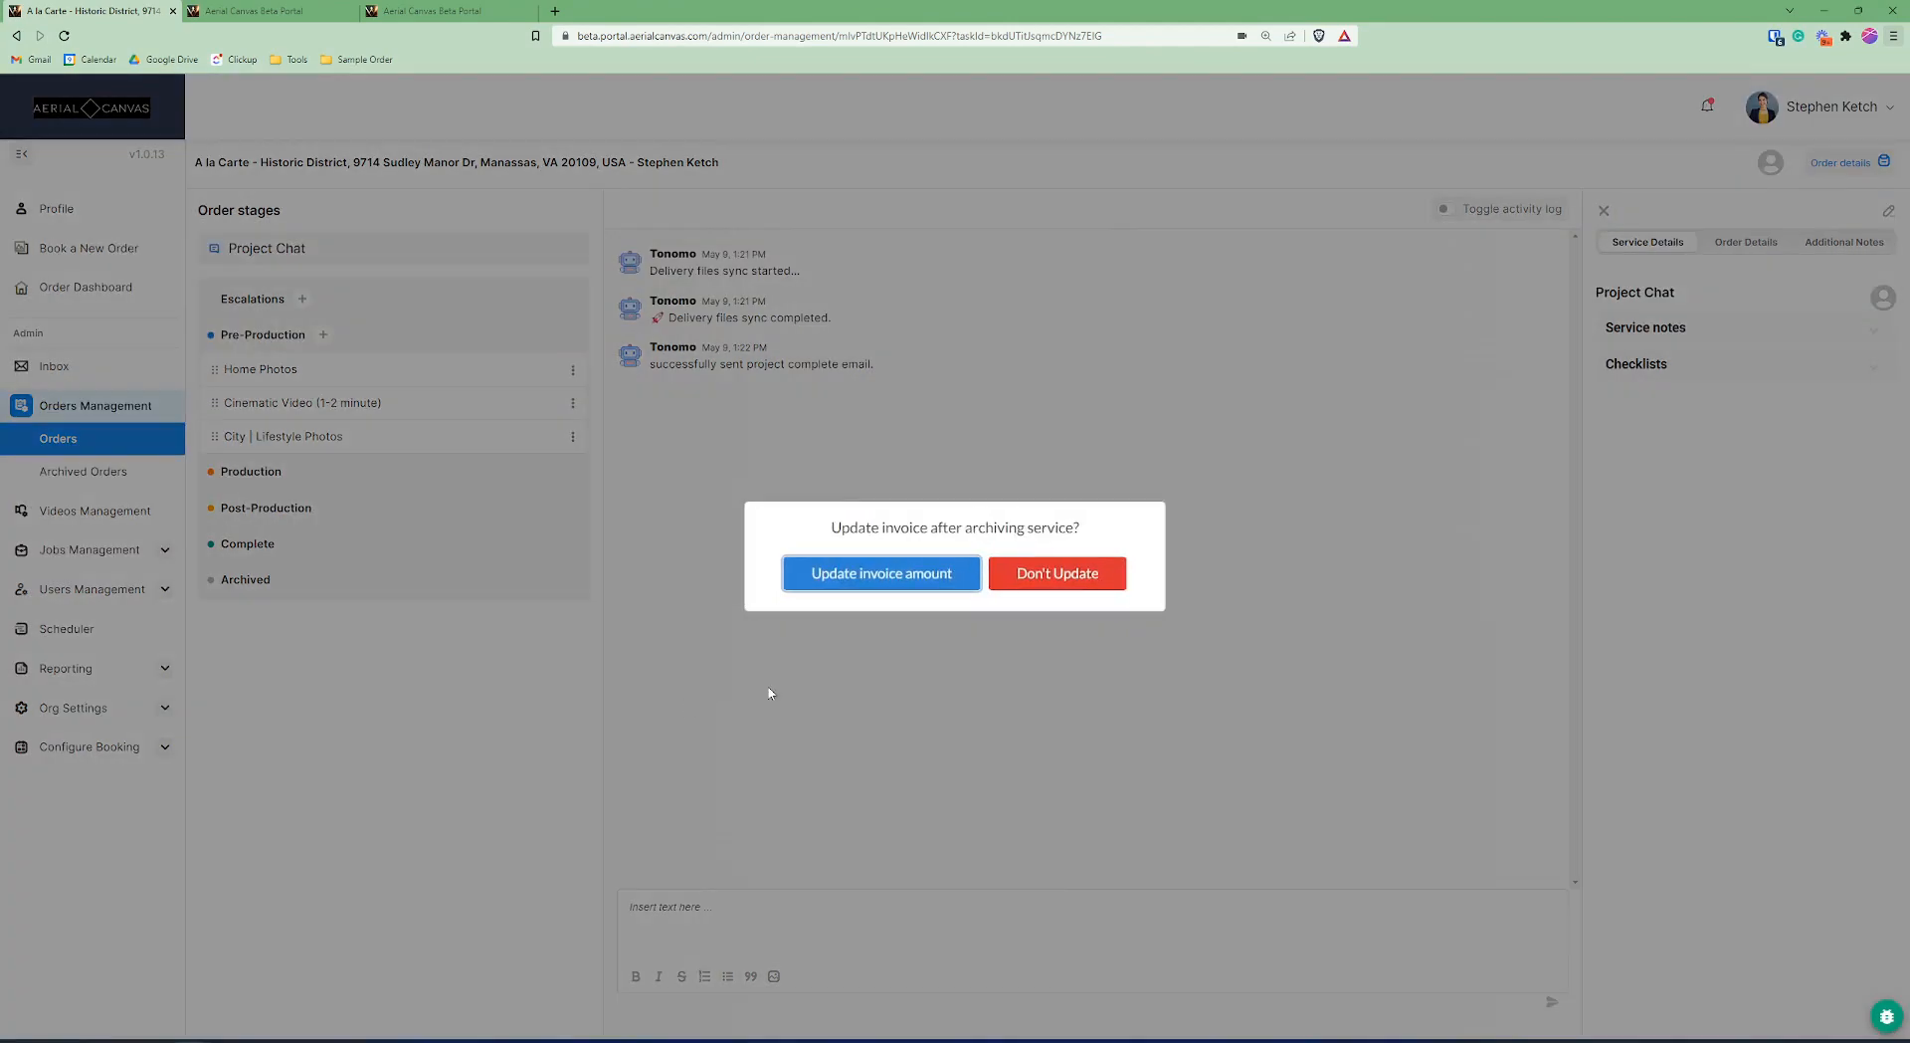
pyautogui.click(945, 588)
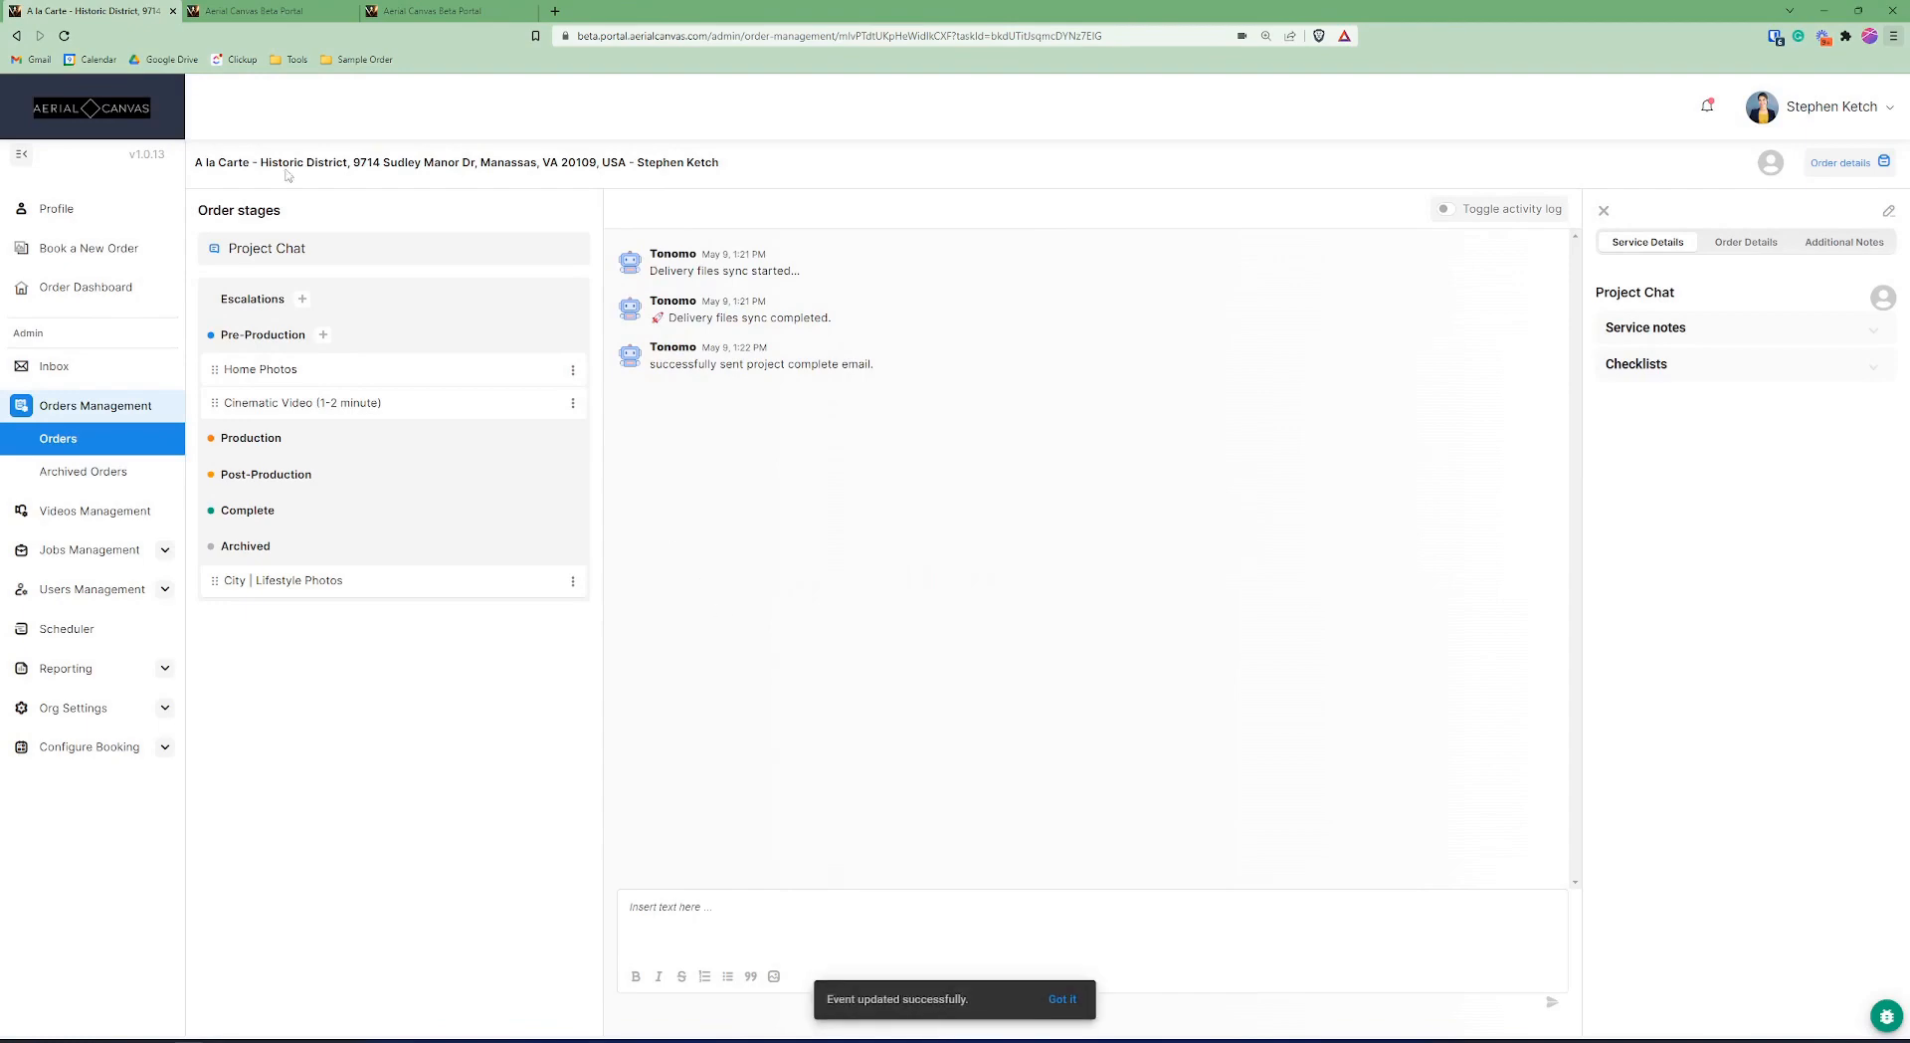
# Return to the Historic District order's details and expand its Website and Flyer Builder sections.
pyautogui.click(16, 34)
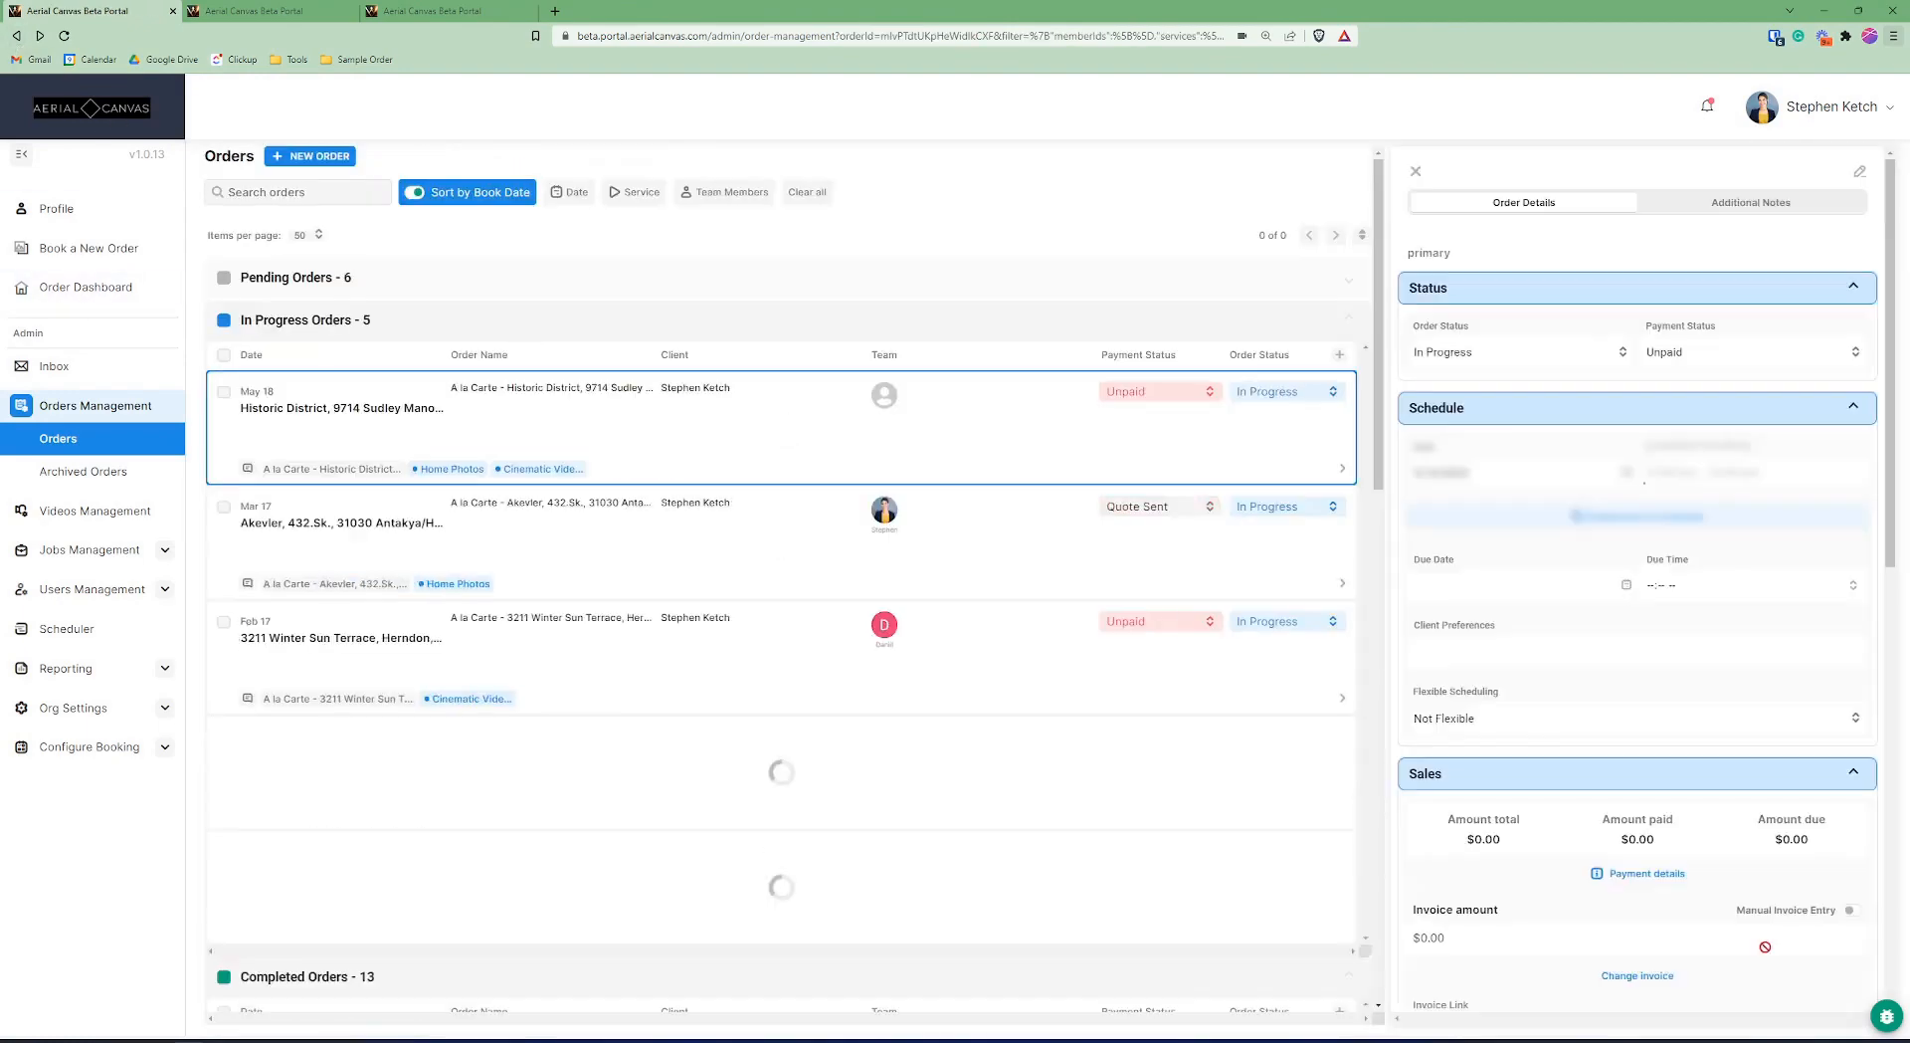
pyautogui.scroll(-3, 1766, 955)
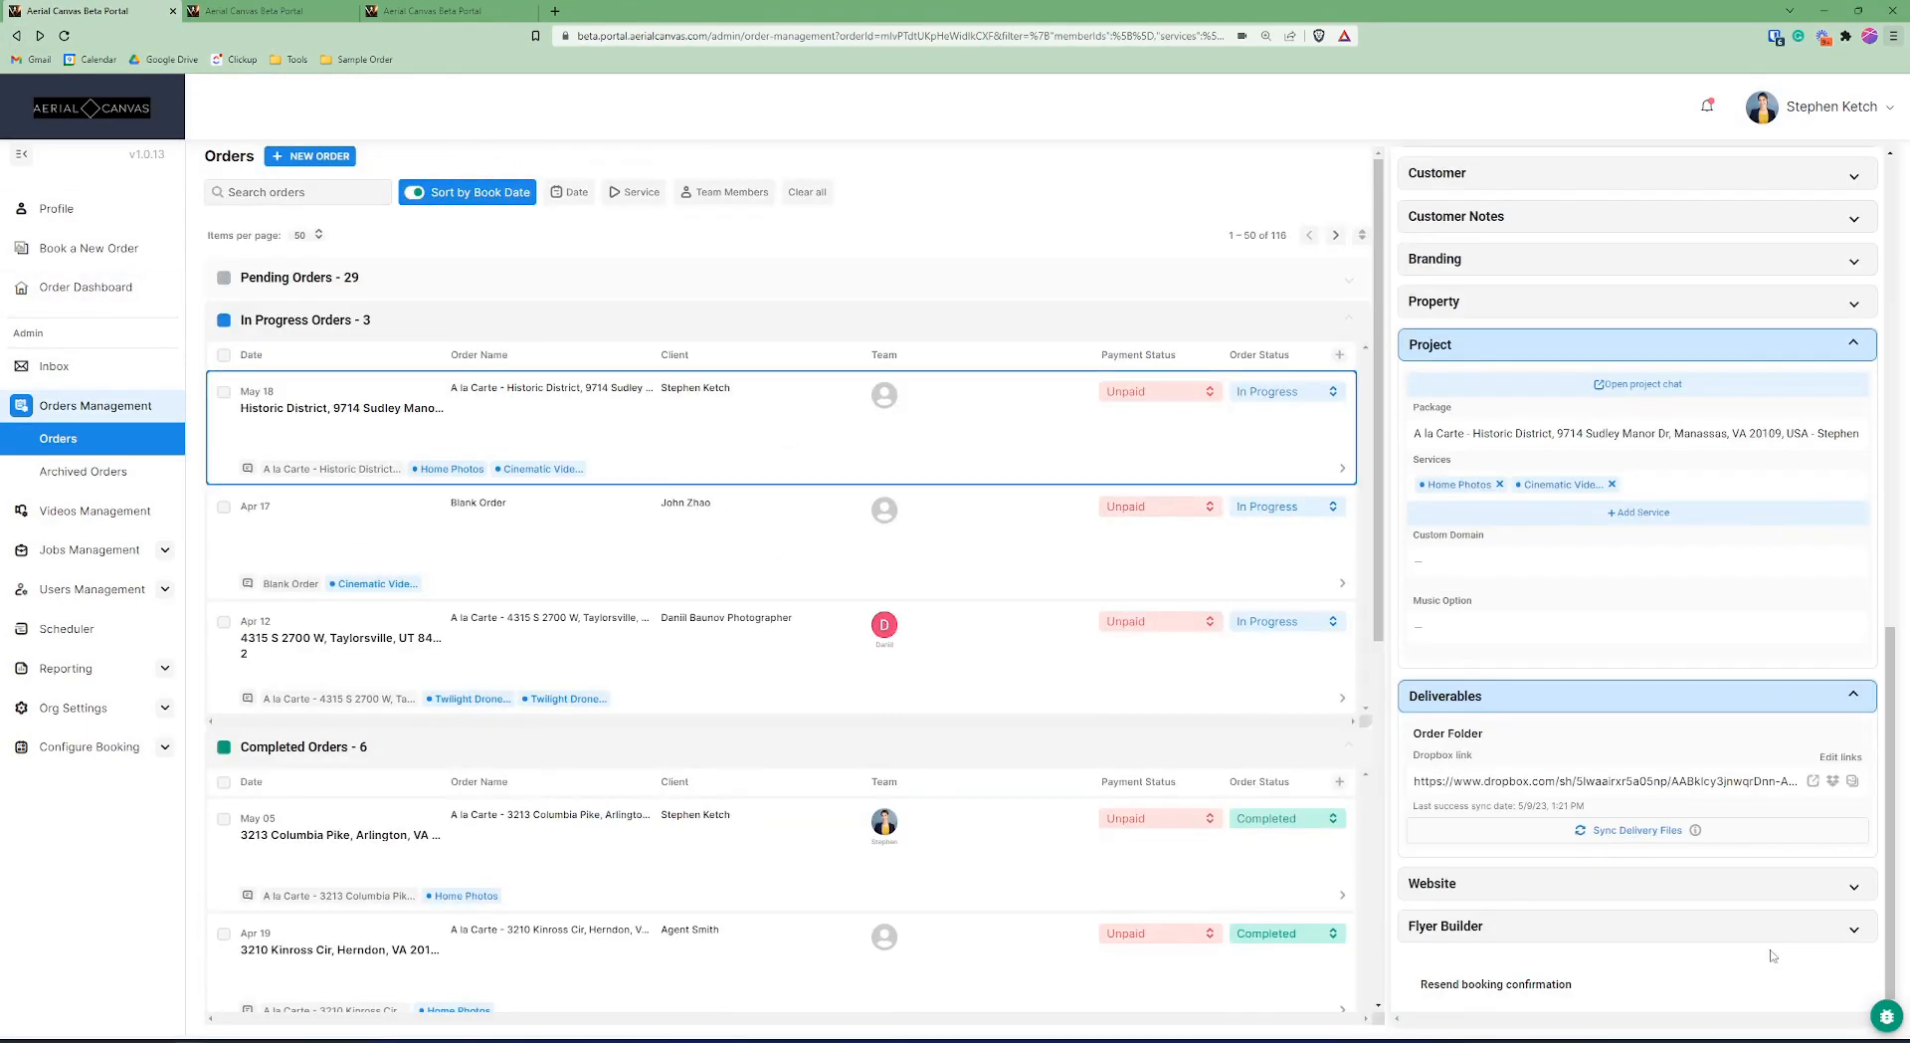
pyautogui.click(1781, 880)
pyautogui.scroll(-1, 1719, 860)
pyautogui.click(1721, 927)
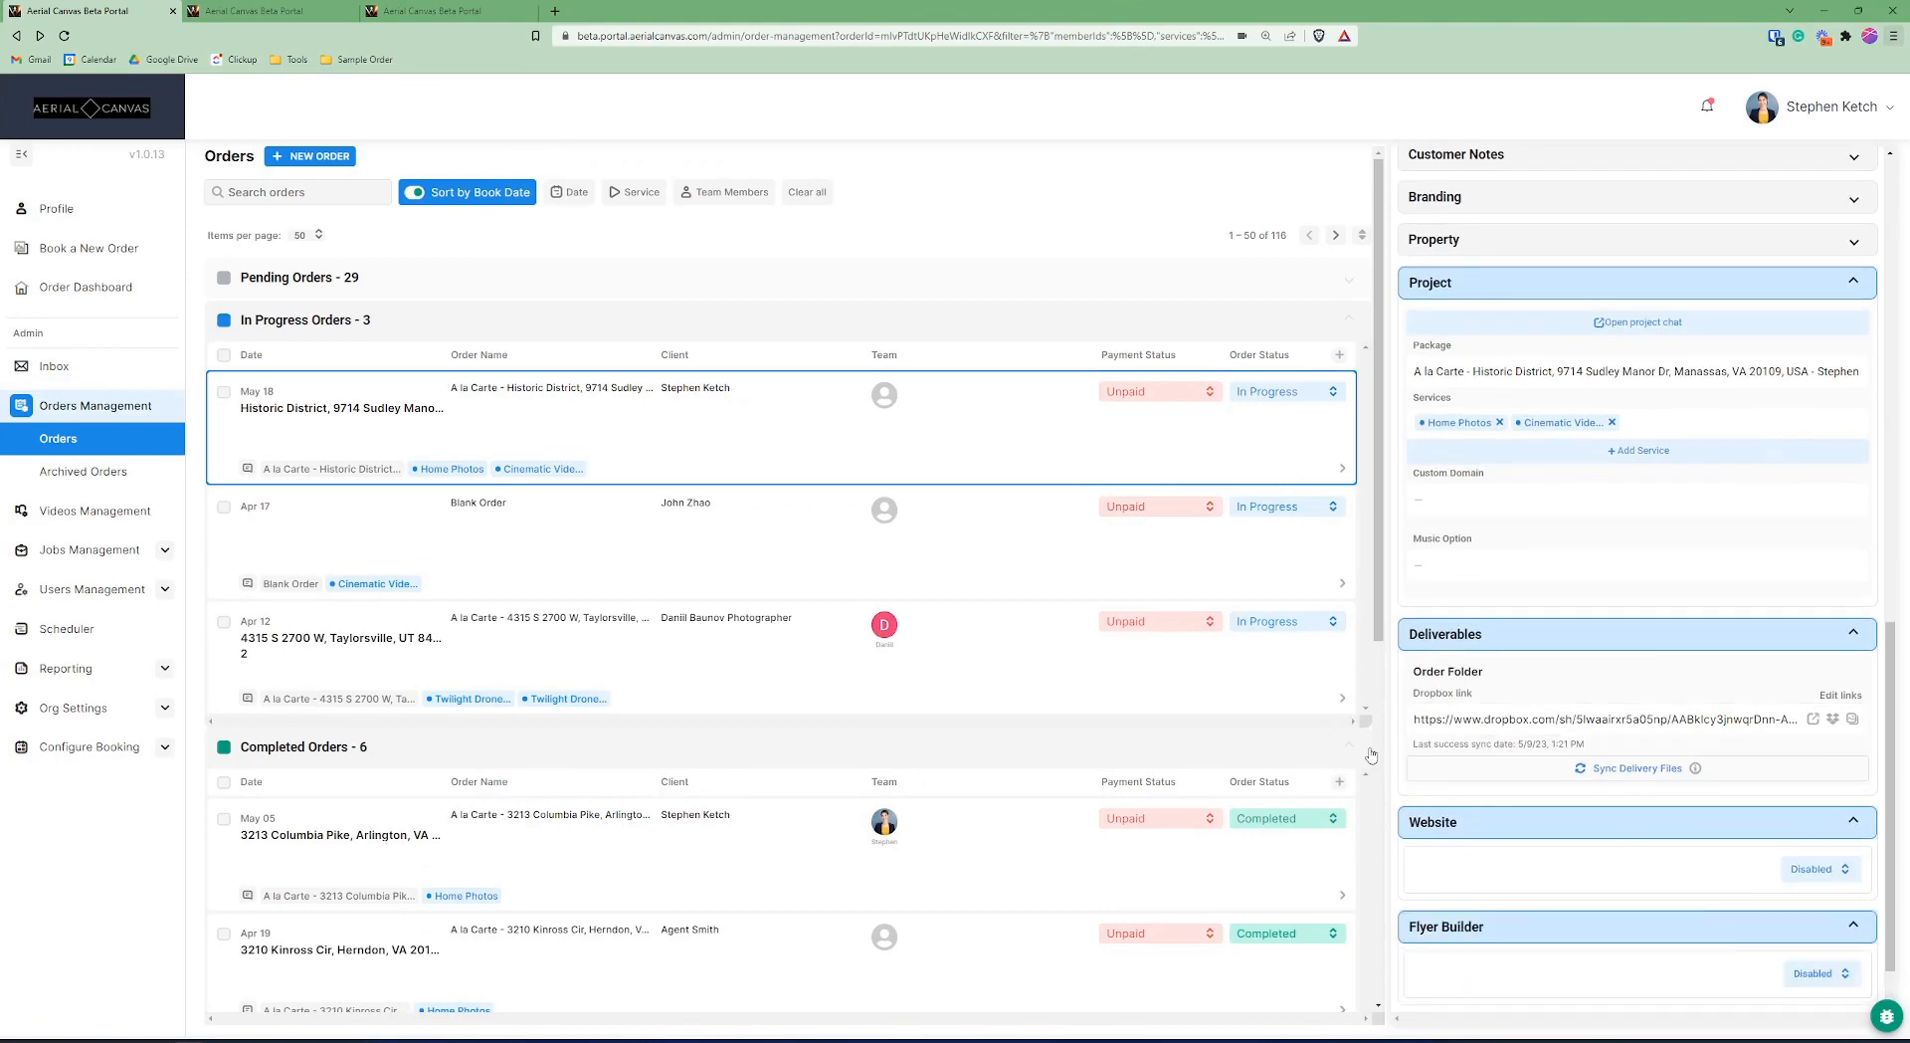
pyautogui.scroll(-1, 1628, 878)
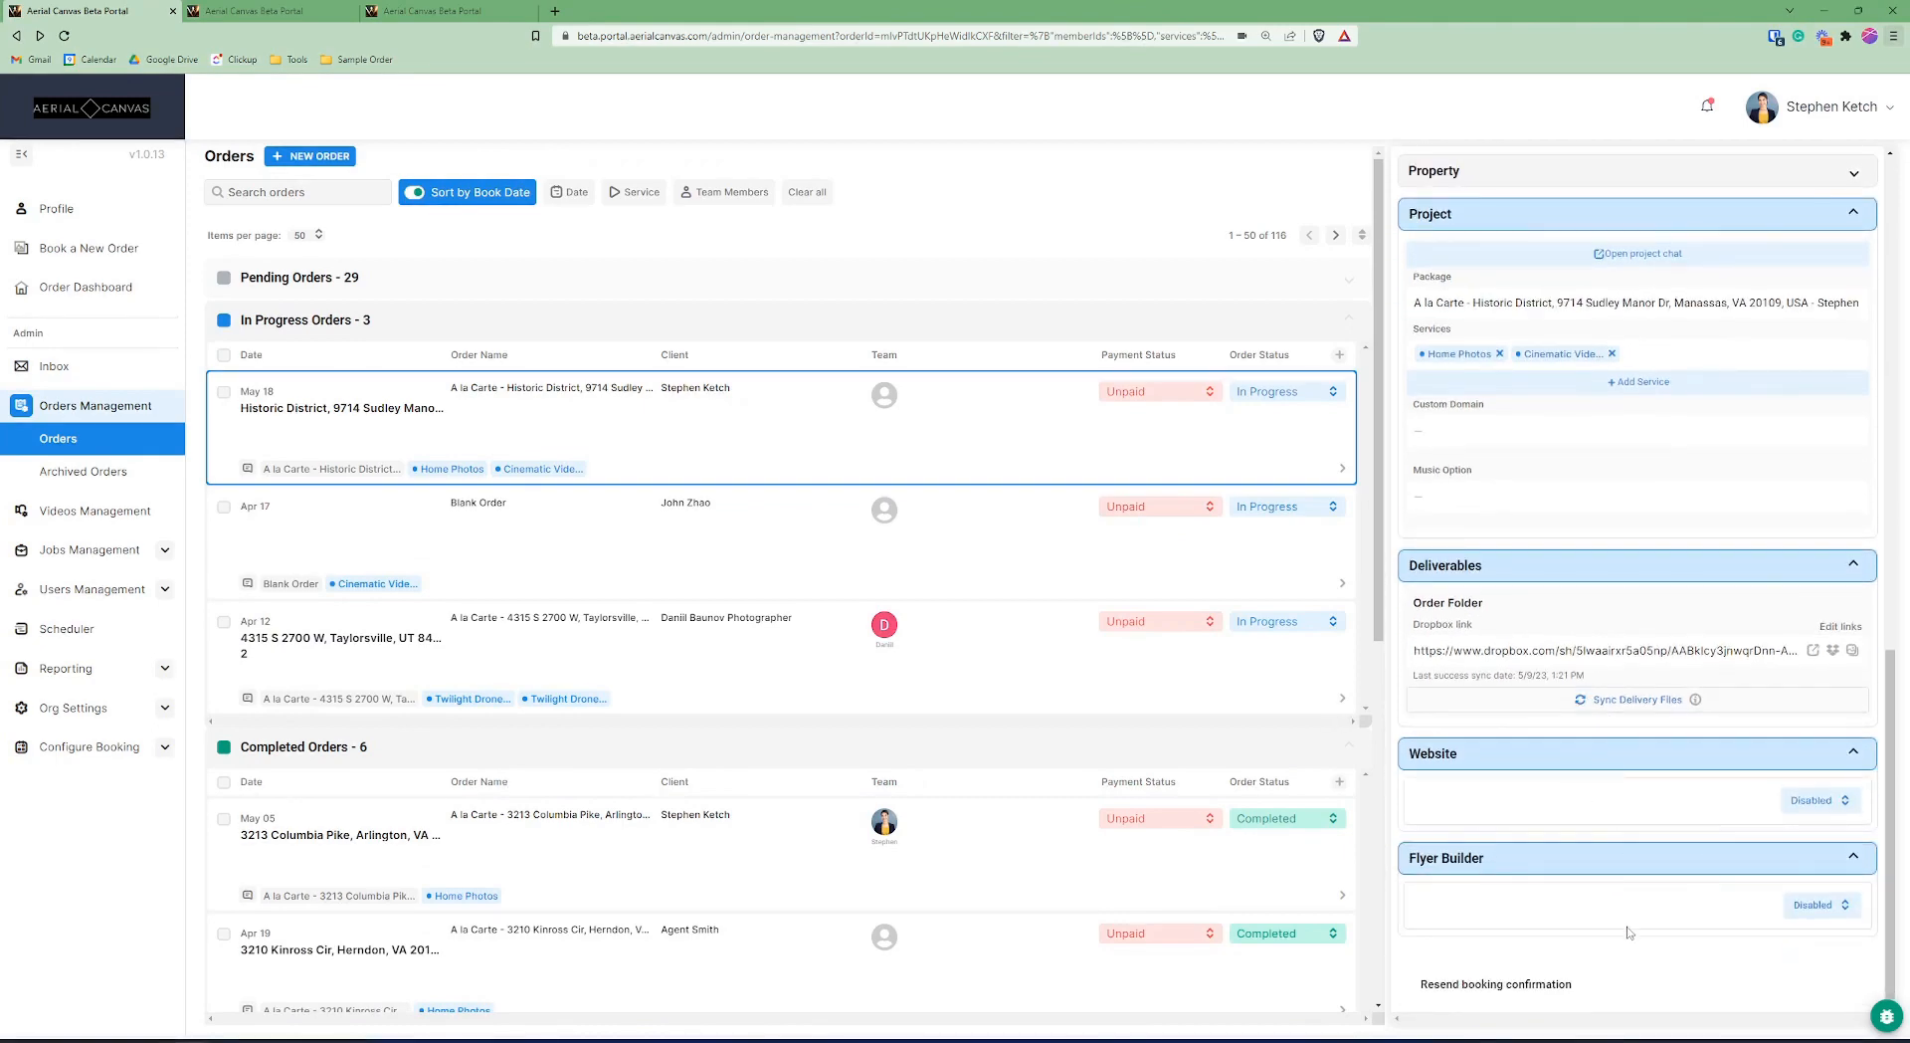
# Set both the website and the flyer builder of the Historic District order to Enabled.
pyautogui.click(1813, 801)
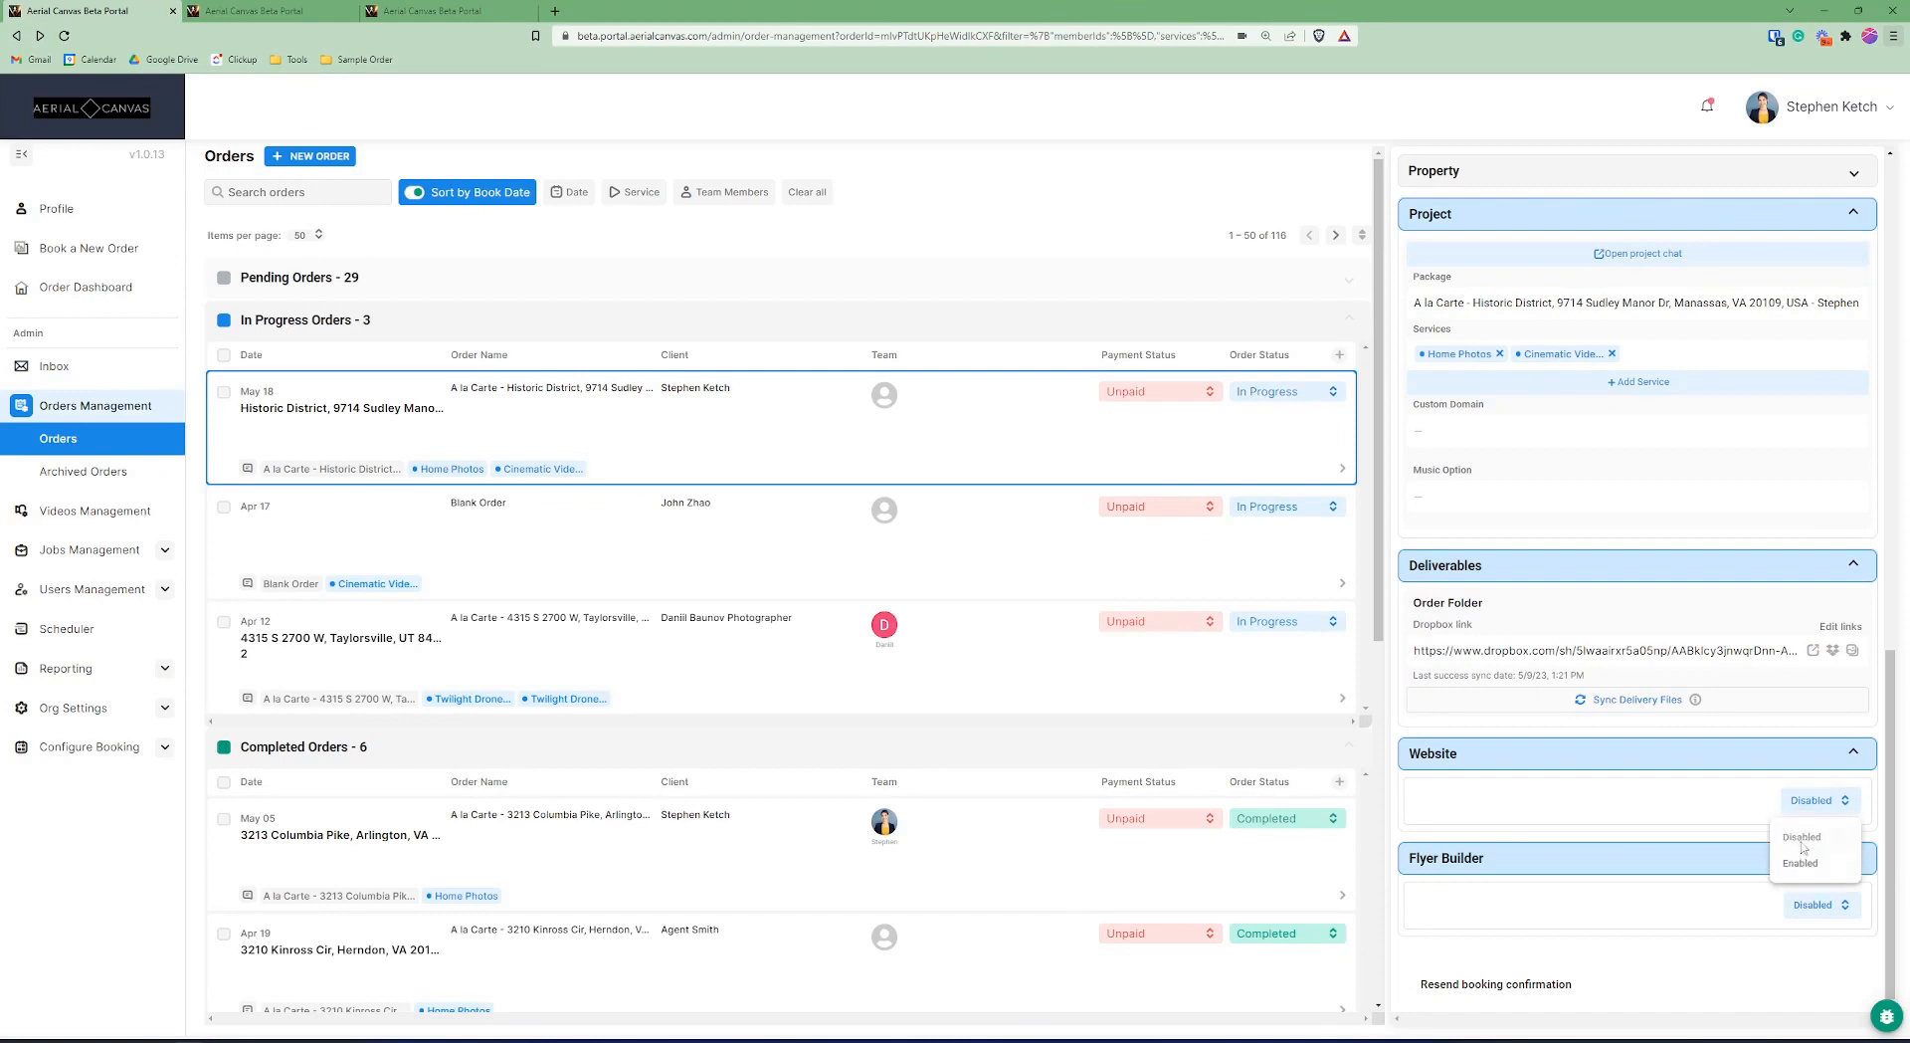
pyautogui.click(1795, 868)
pyautogui.click(1807, 925)
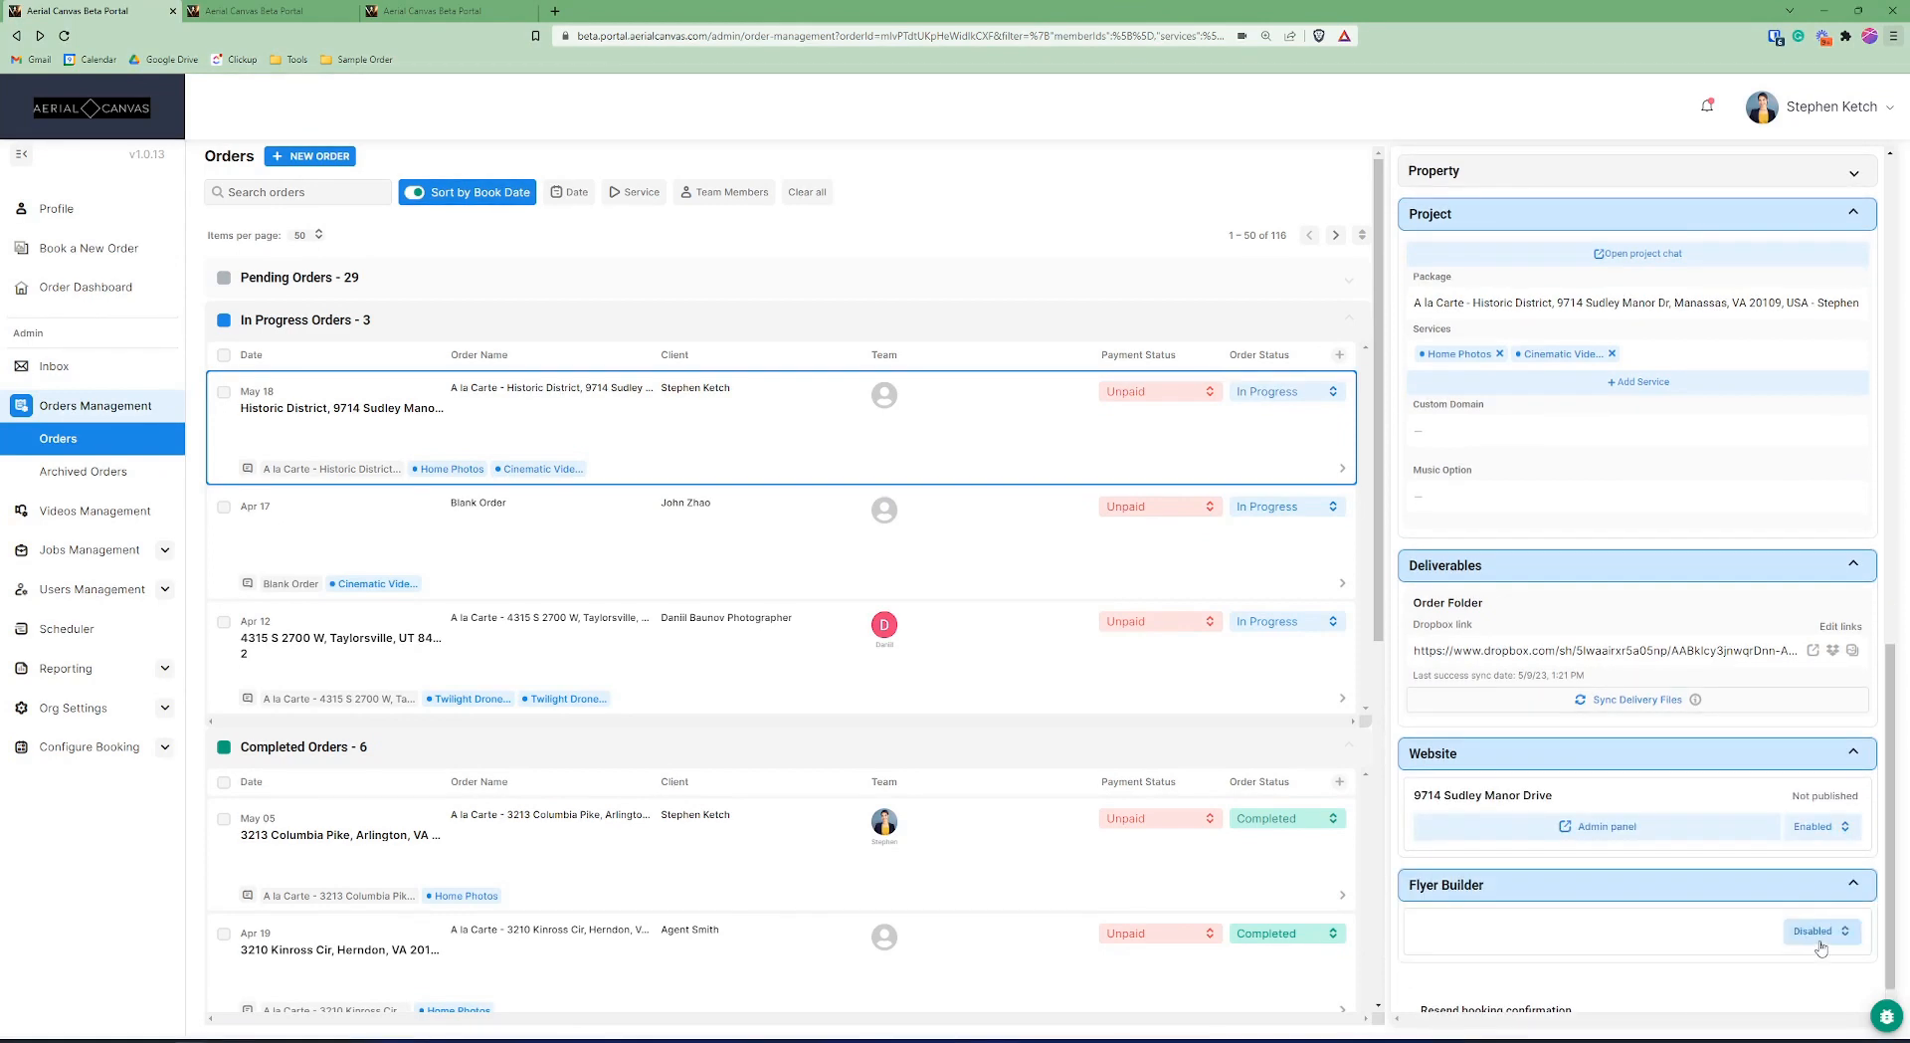
pyautogui.click(1821, 932)
pyautogui.click(1798, 996)
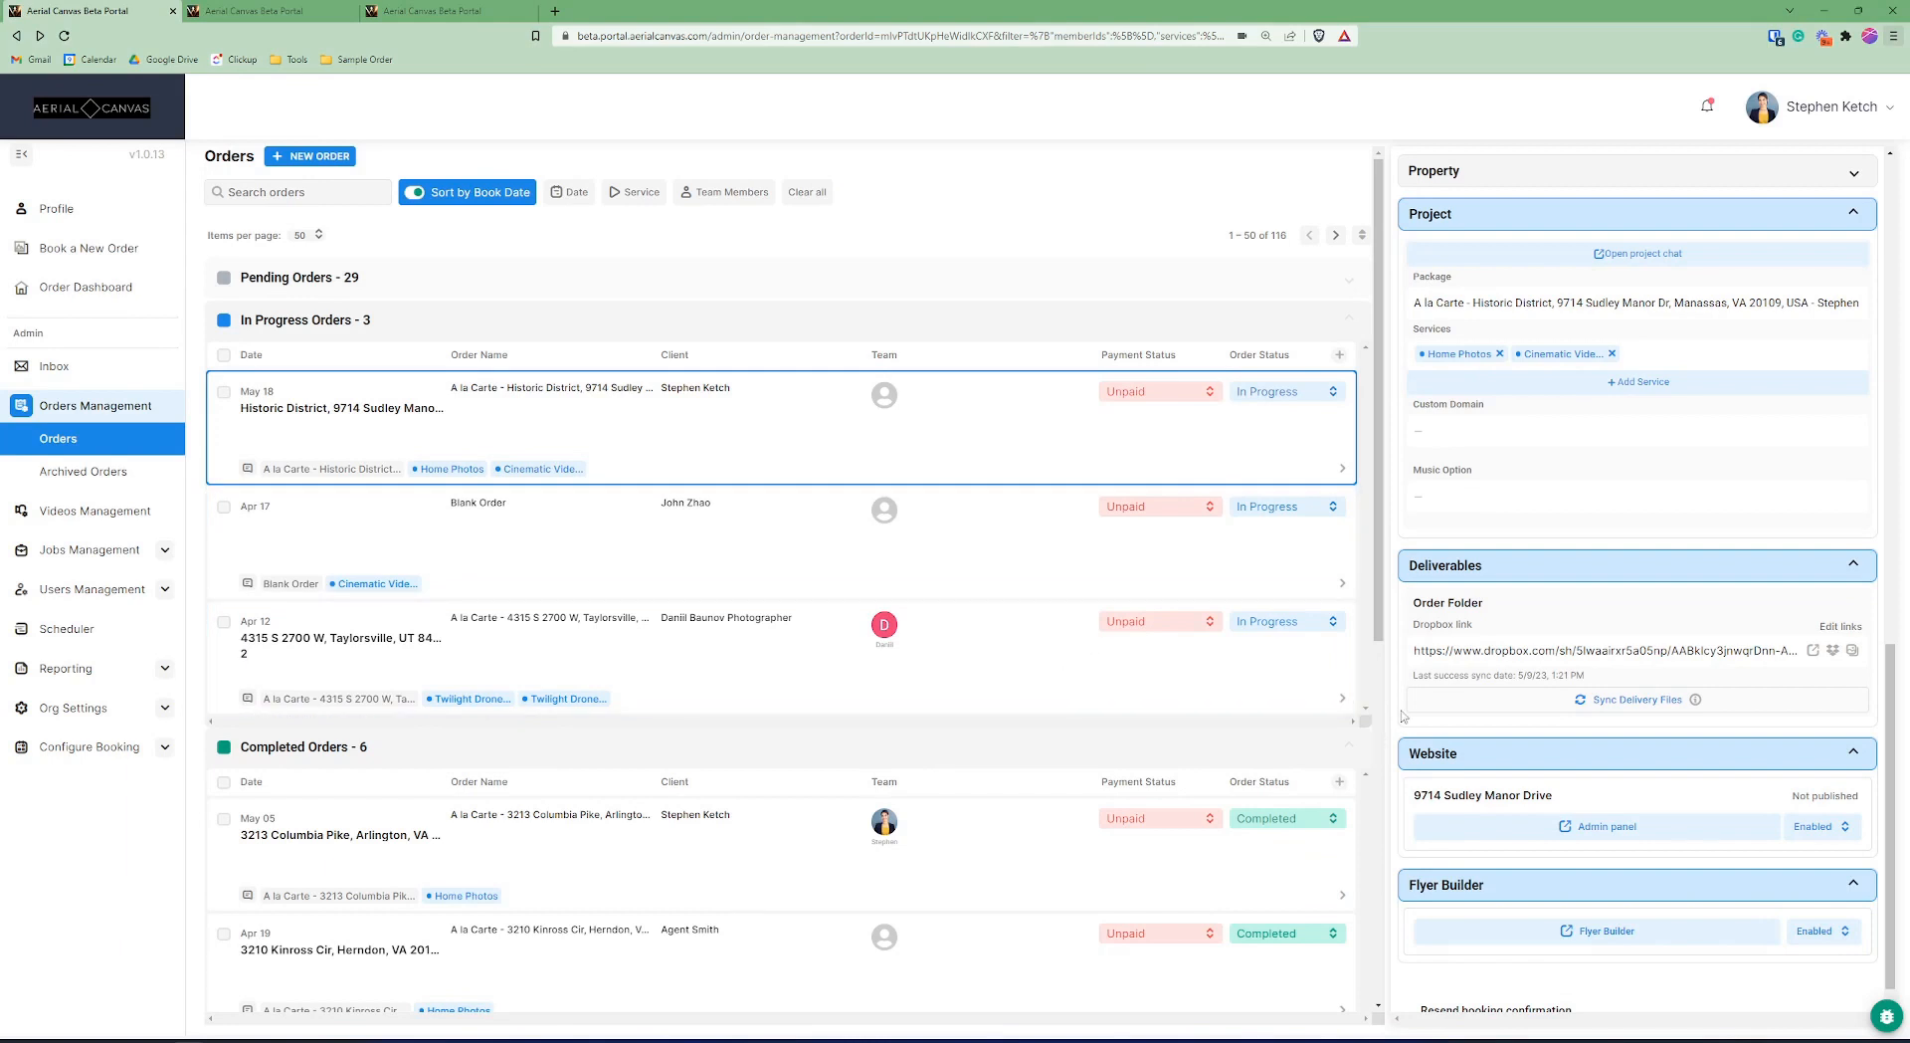
# Synchronize the order's delivery files with Photo, Video, 3D tour and Floor plan included, and dismiss the progress notification.
pyautogui.click(1635, 700)
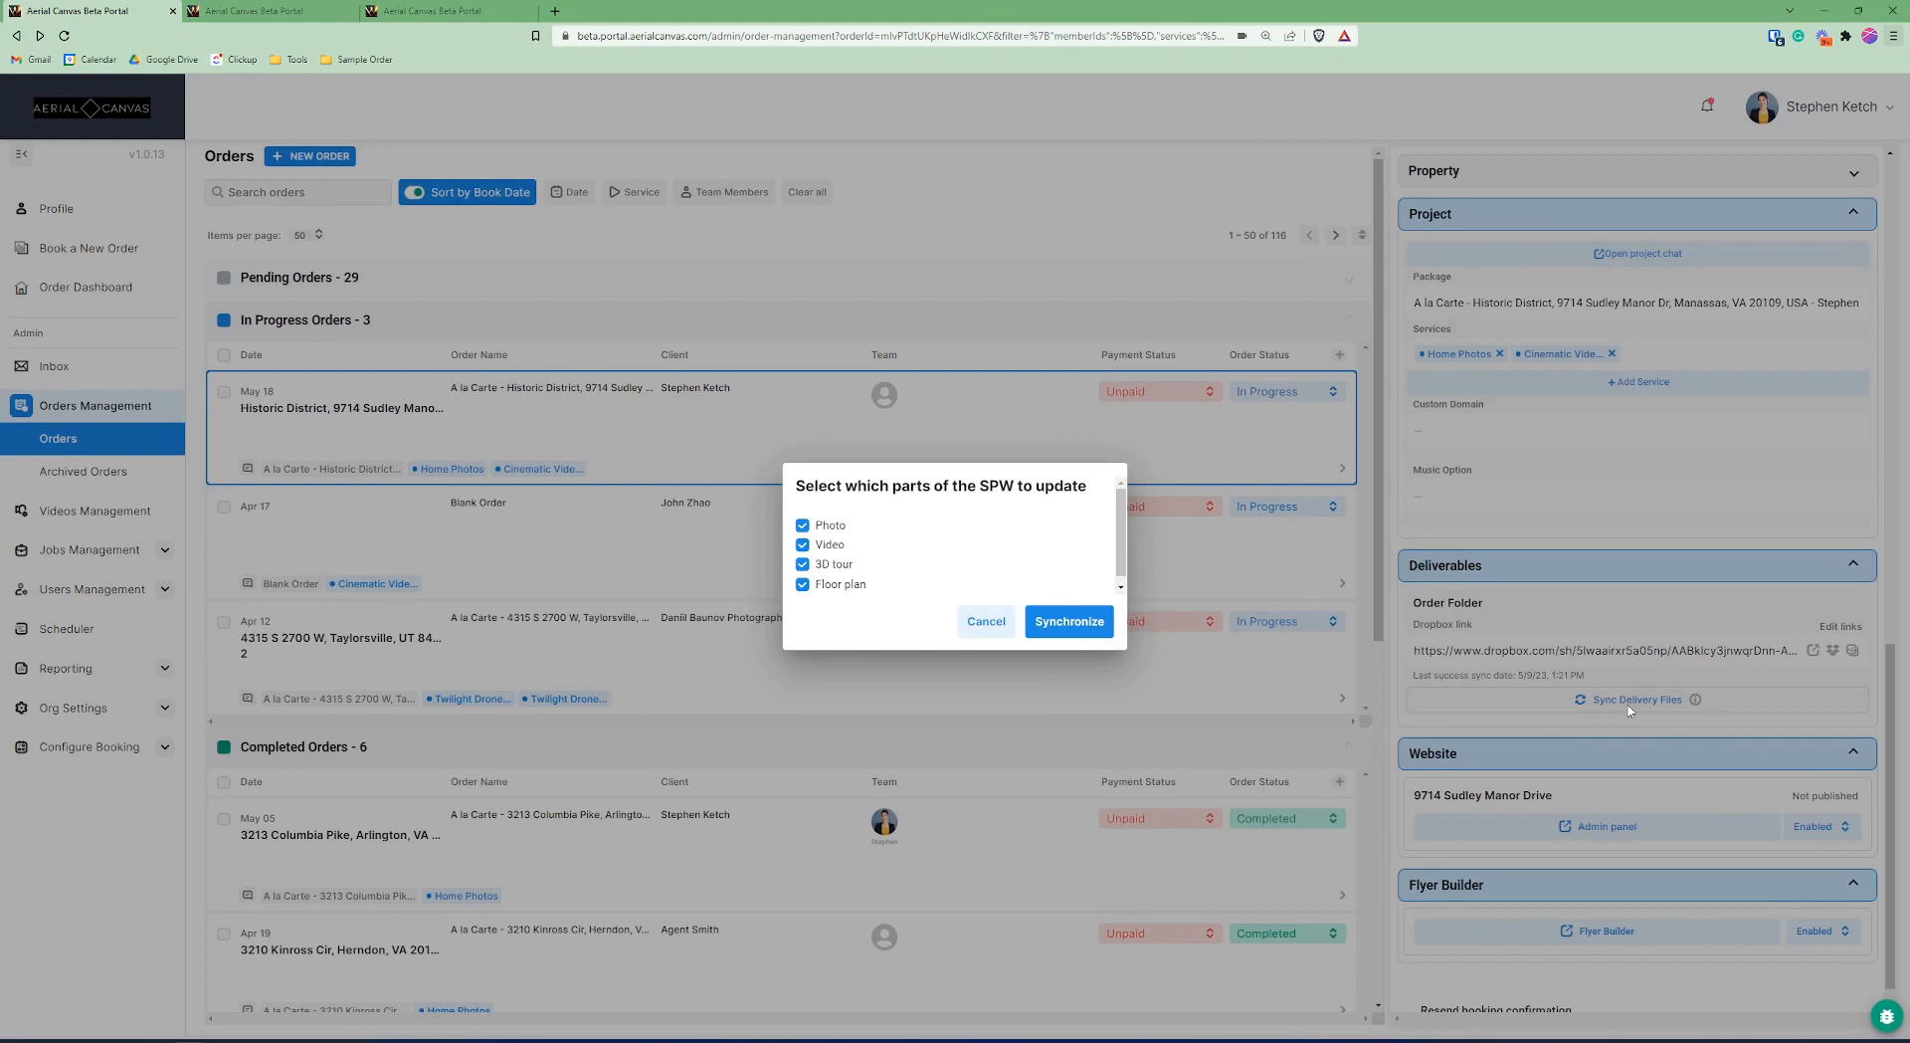
pyautogui.click(1082, 622)
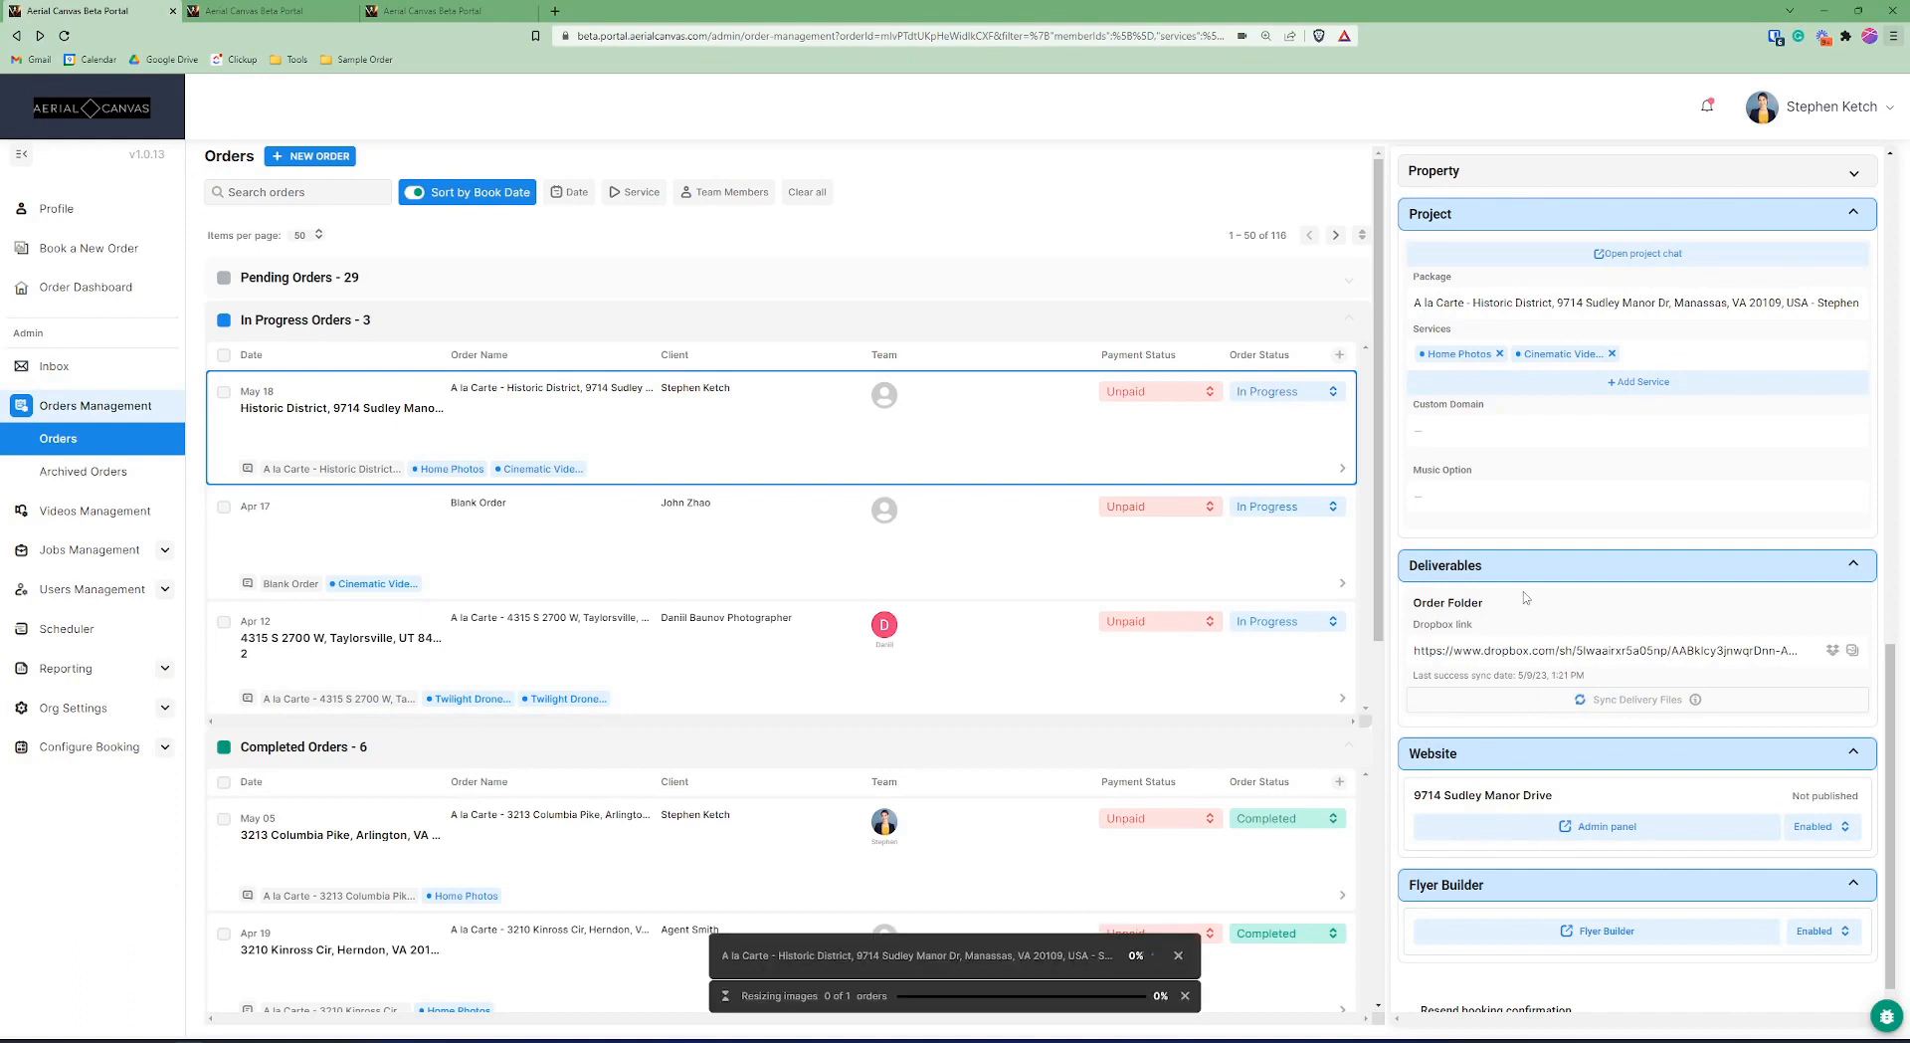
pyautogui.click(1184, 997)
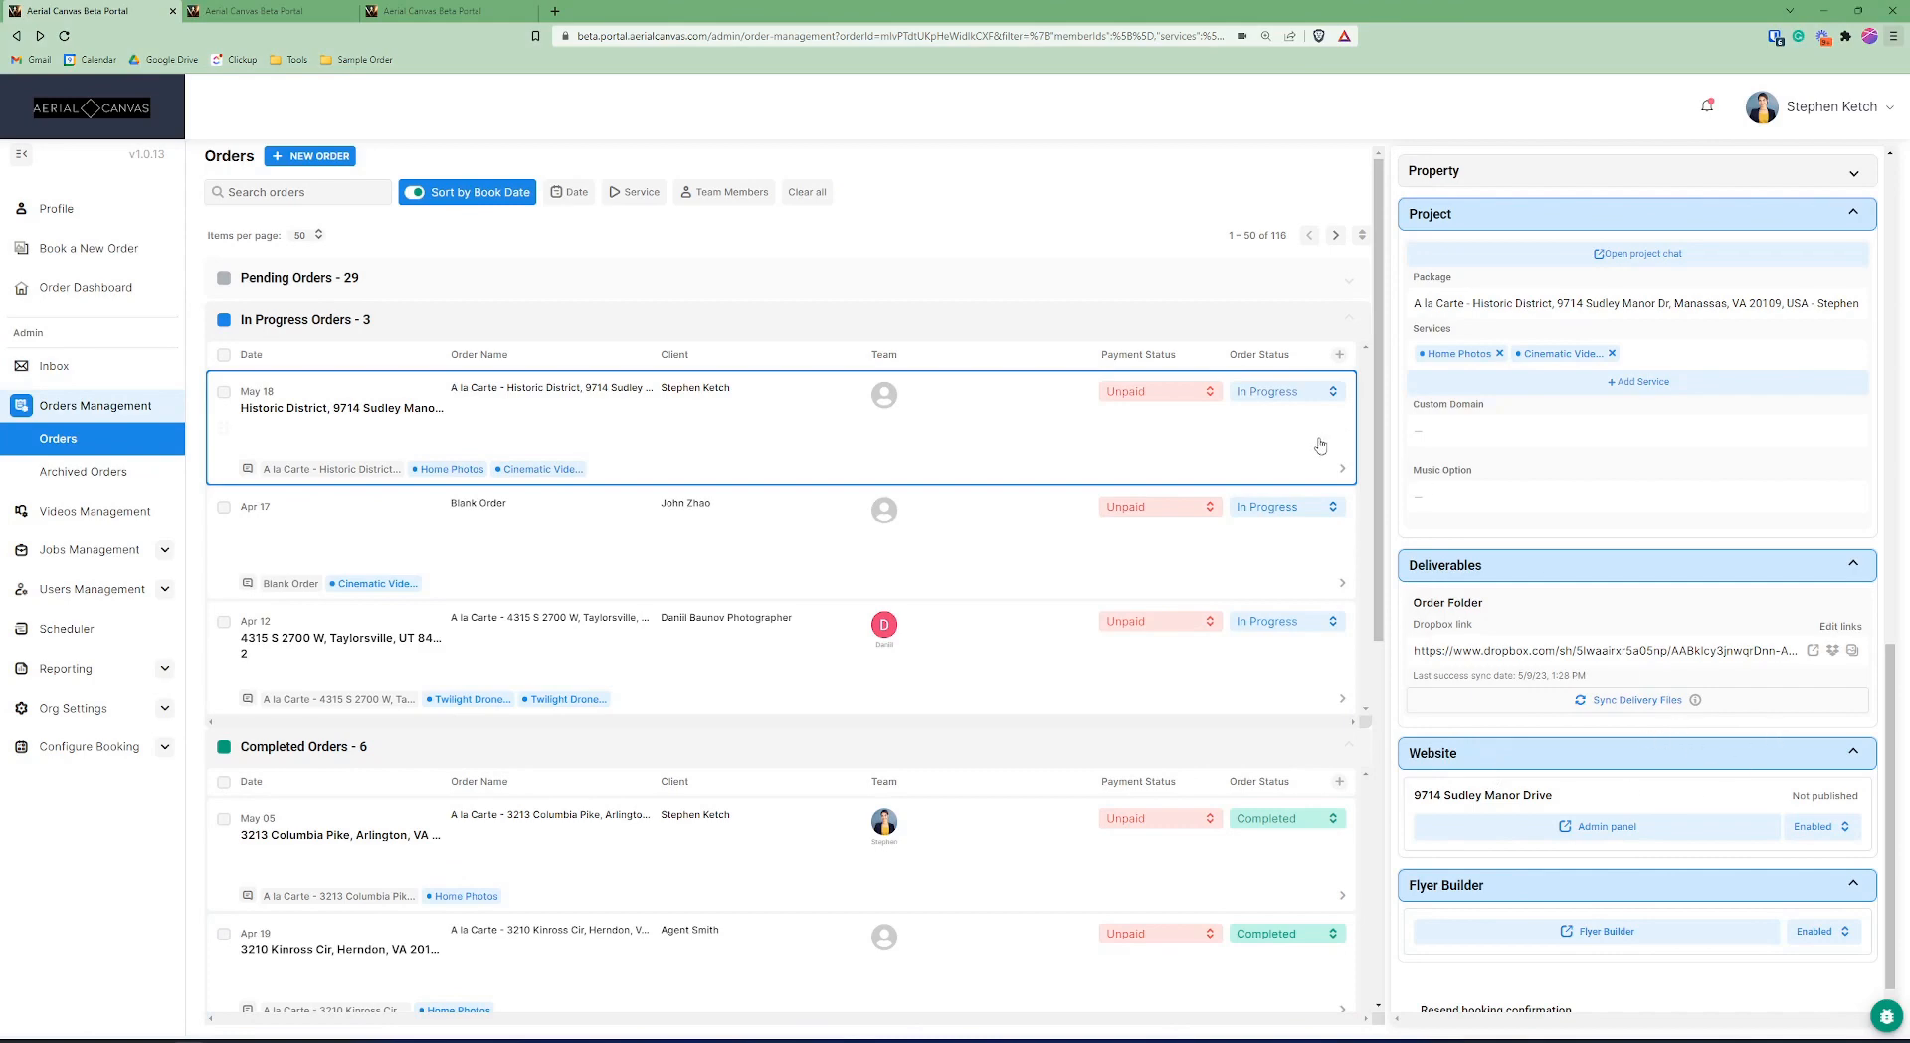
# Examine the order's delivery page from its Dropbox link entry, and return to look through the order details.
pyautogui.click(1812, 651)
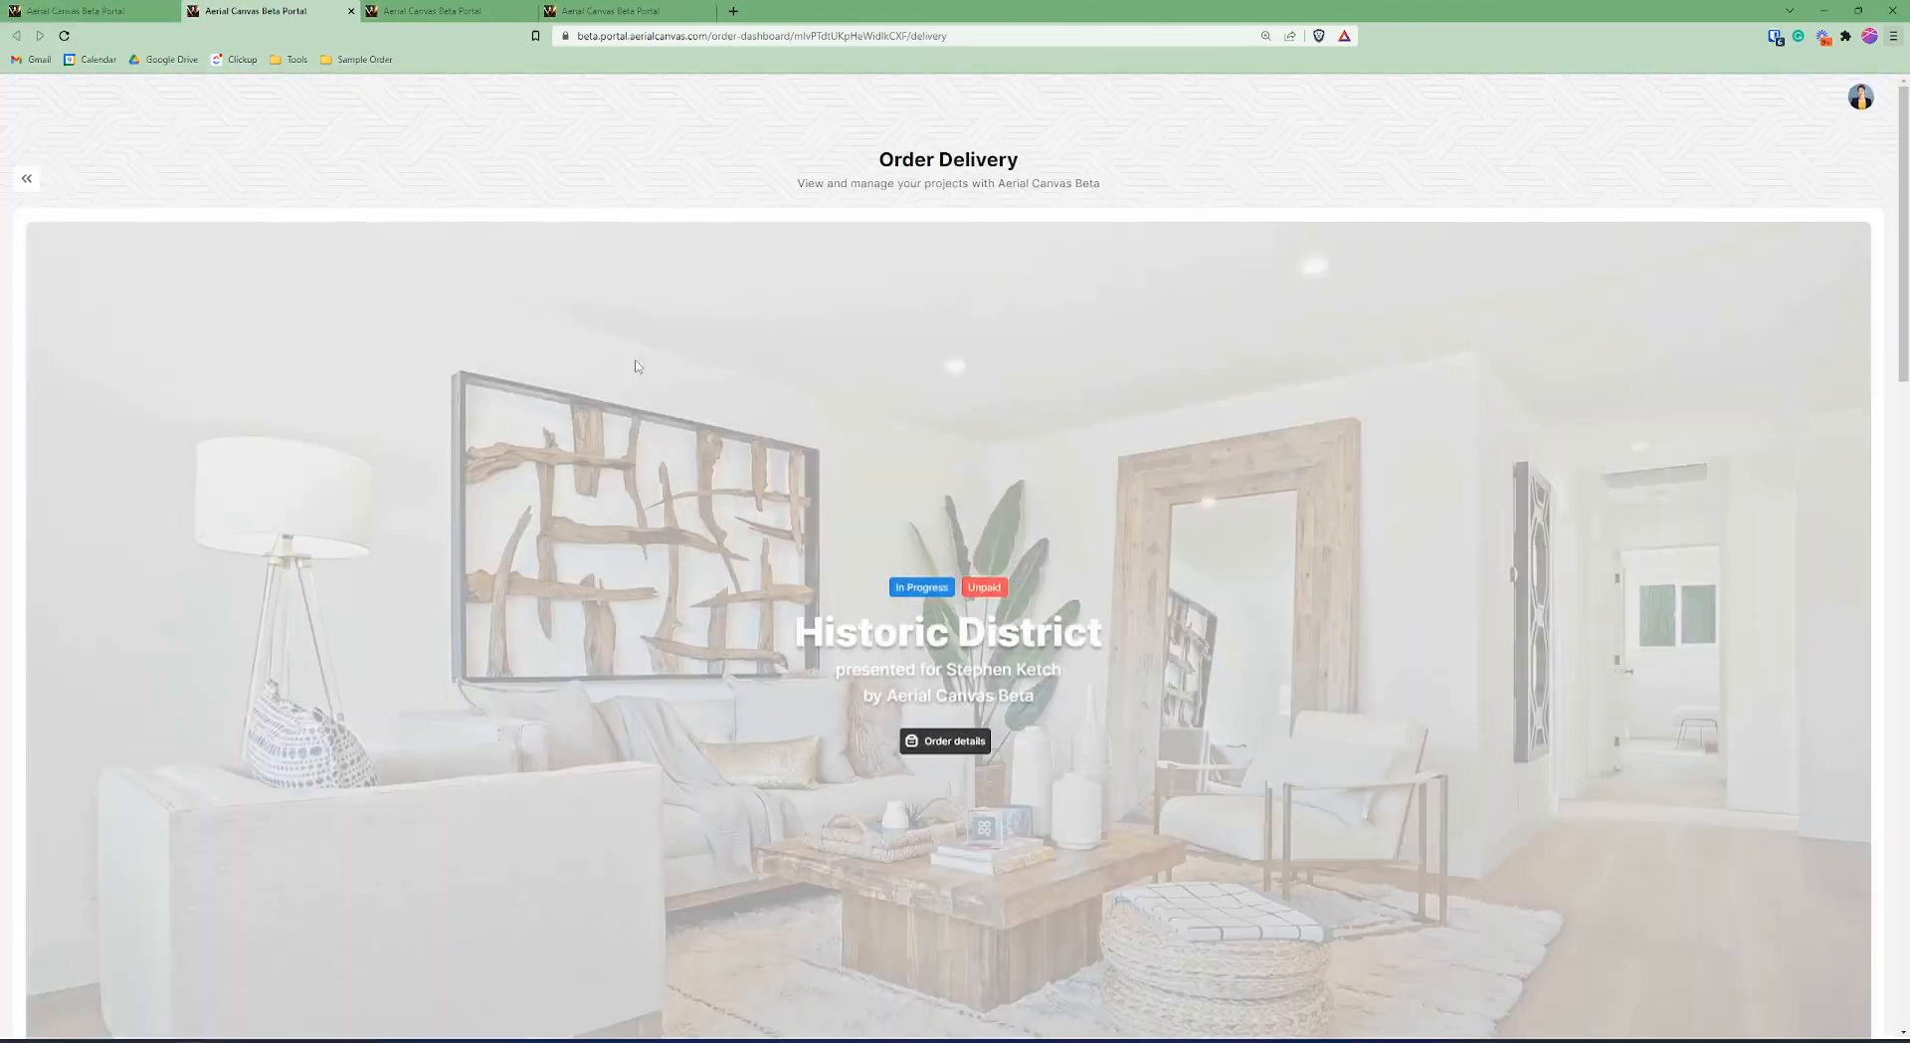
pyautogui.scroll(-10, 651, 411)
pyautogui.scroll(-3, 652, 411)
pyautogui.scroll(4, 651, 411)
pyautogui.hotkey('ctrl', 'shift', 'Tab')
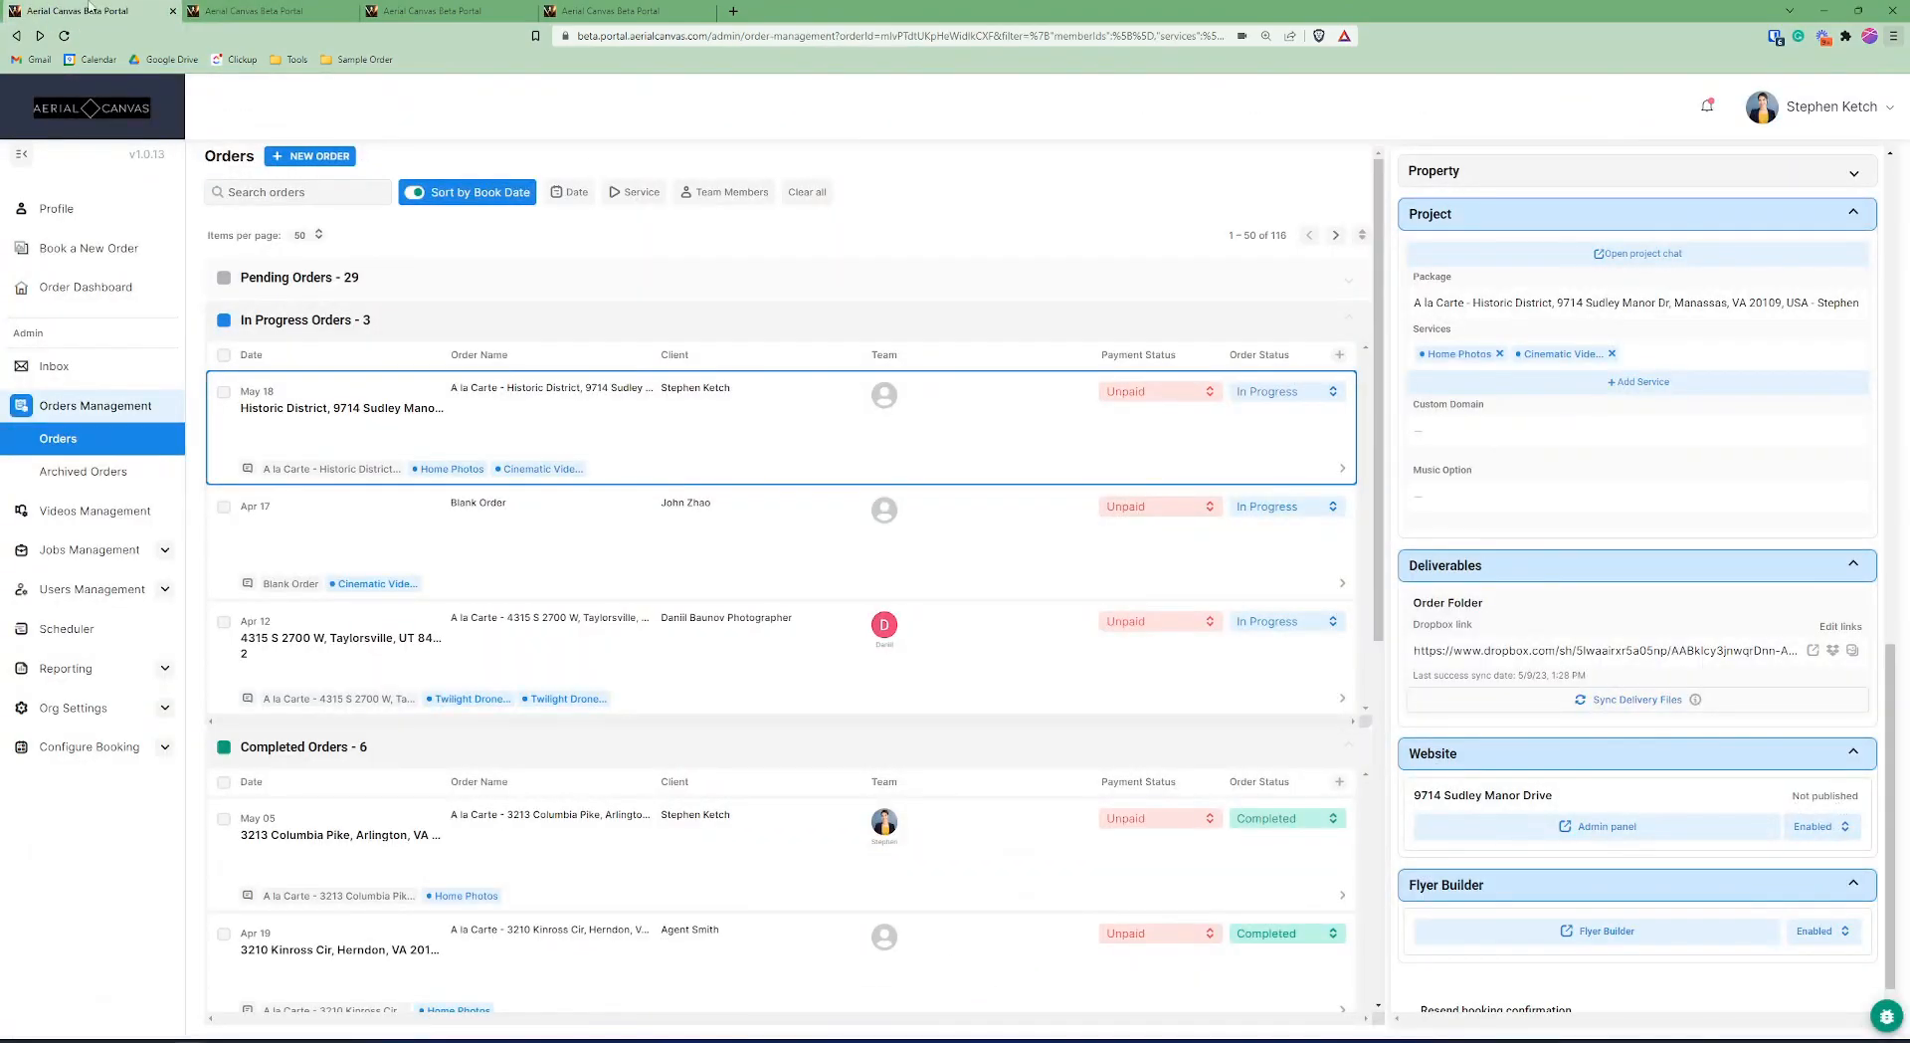
pyautogui.hotkey('ctrl', 'Tab')
pyautogui.scroll(9, 1208, 346)
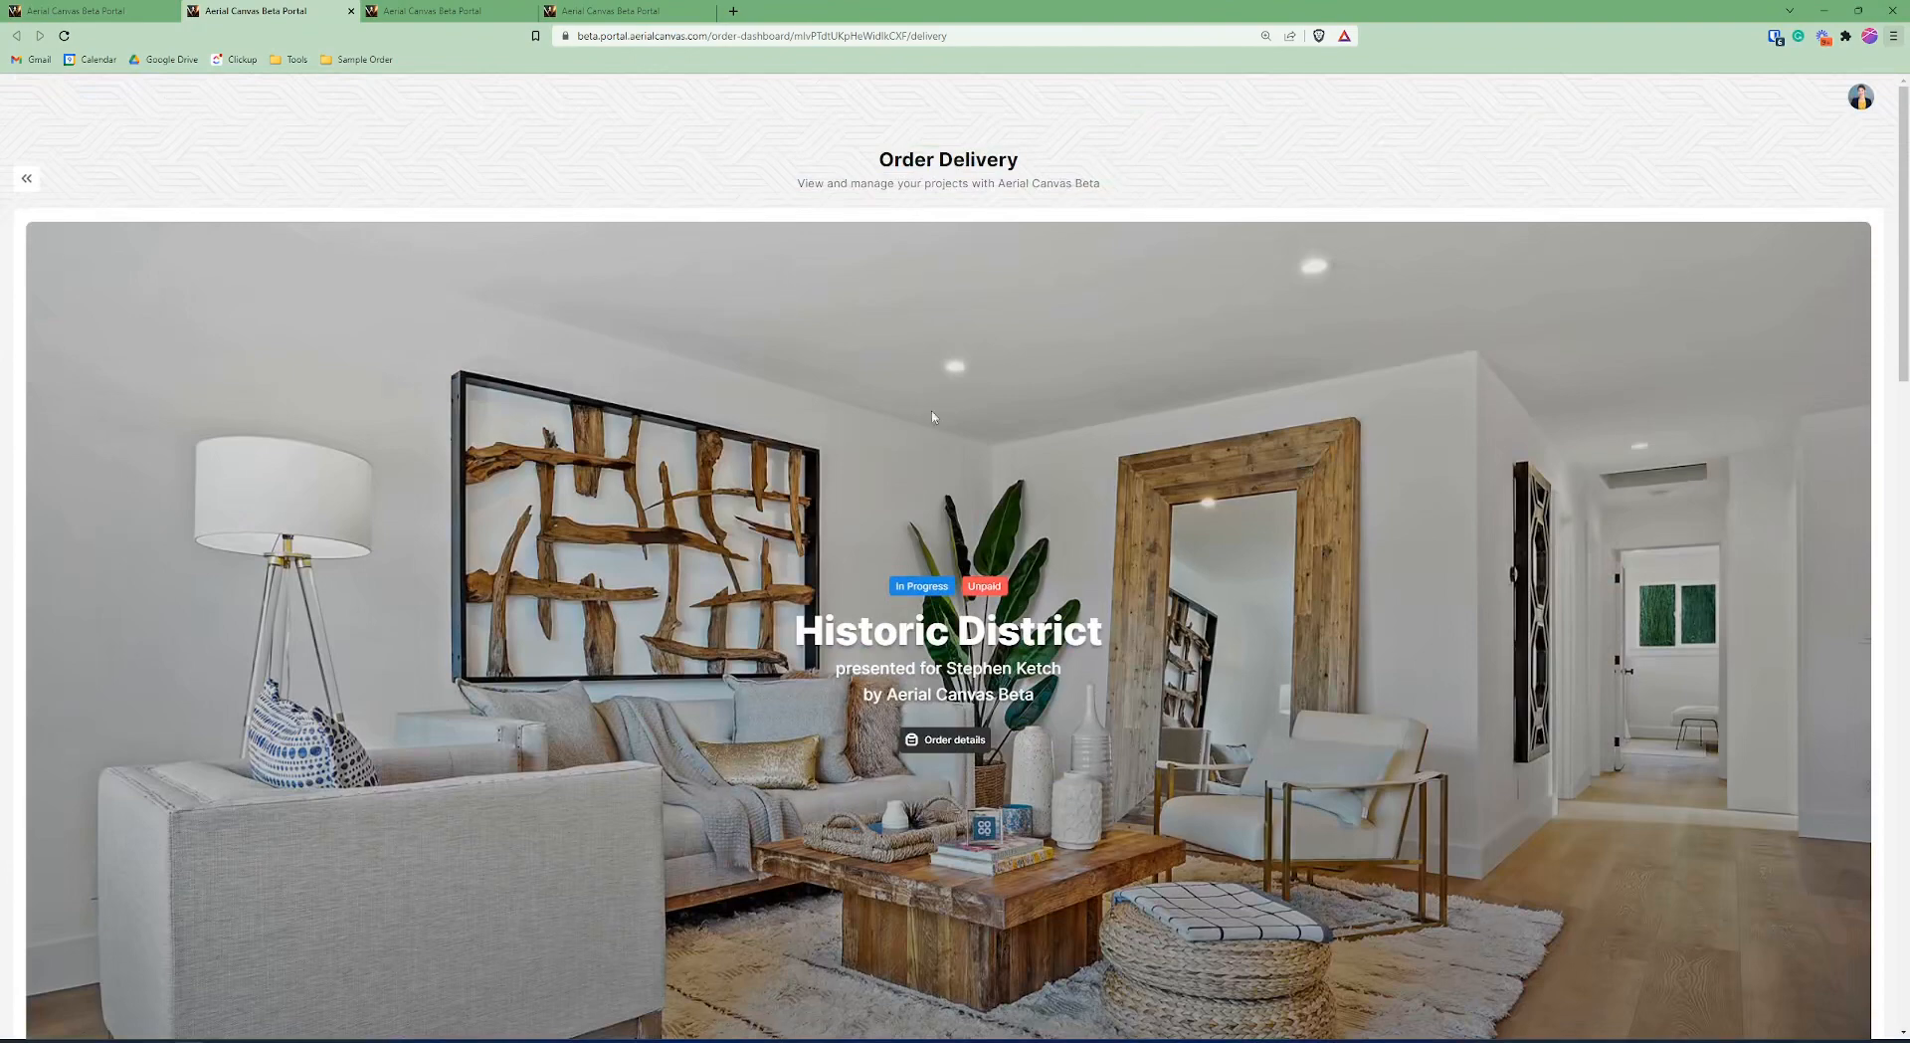
pyautogui.hotkey('ctrl', 'shift', 'Tab')
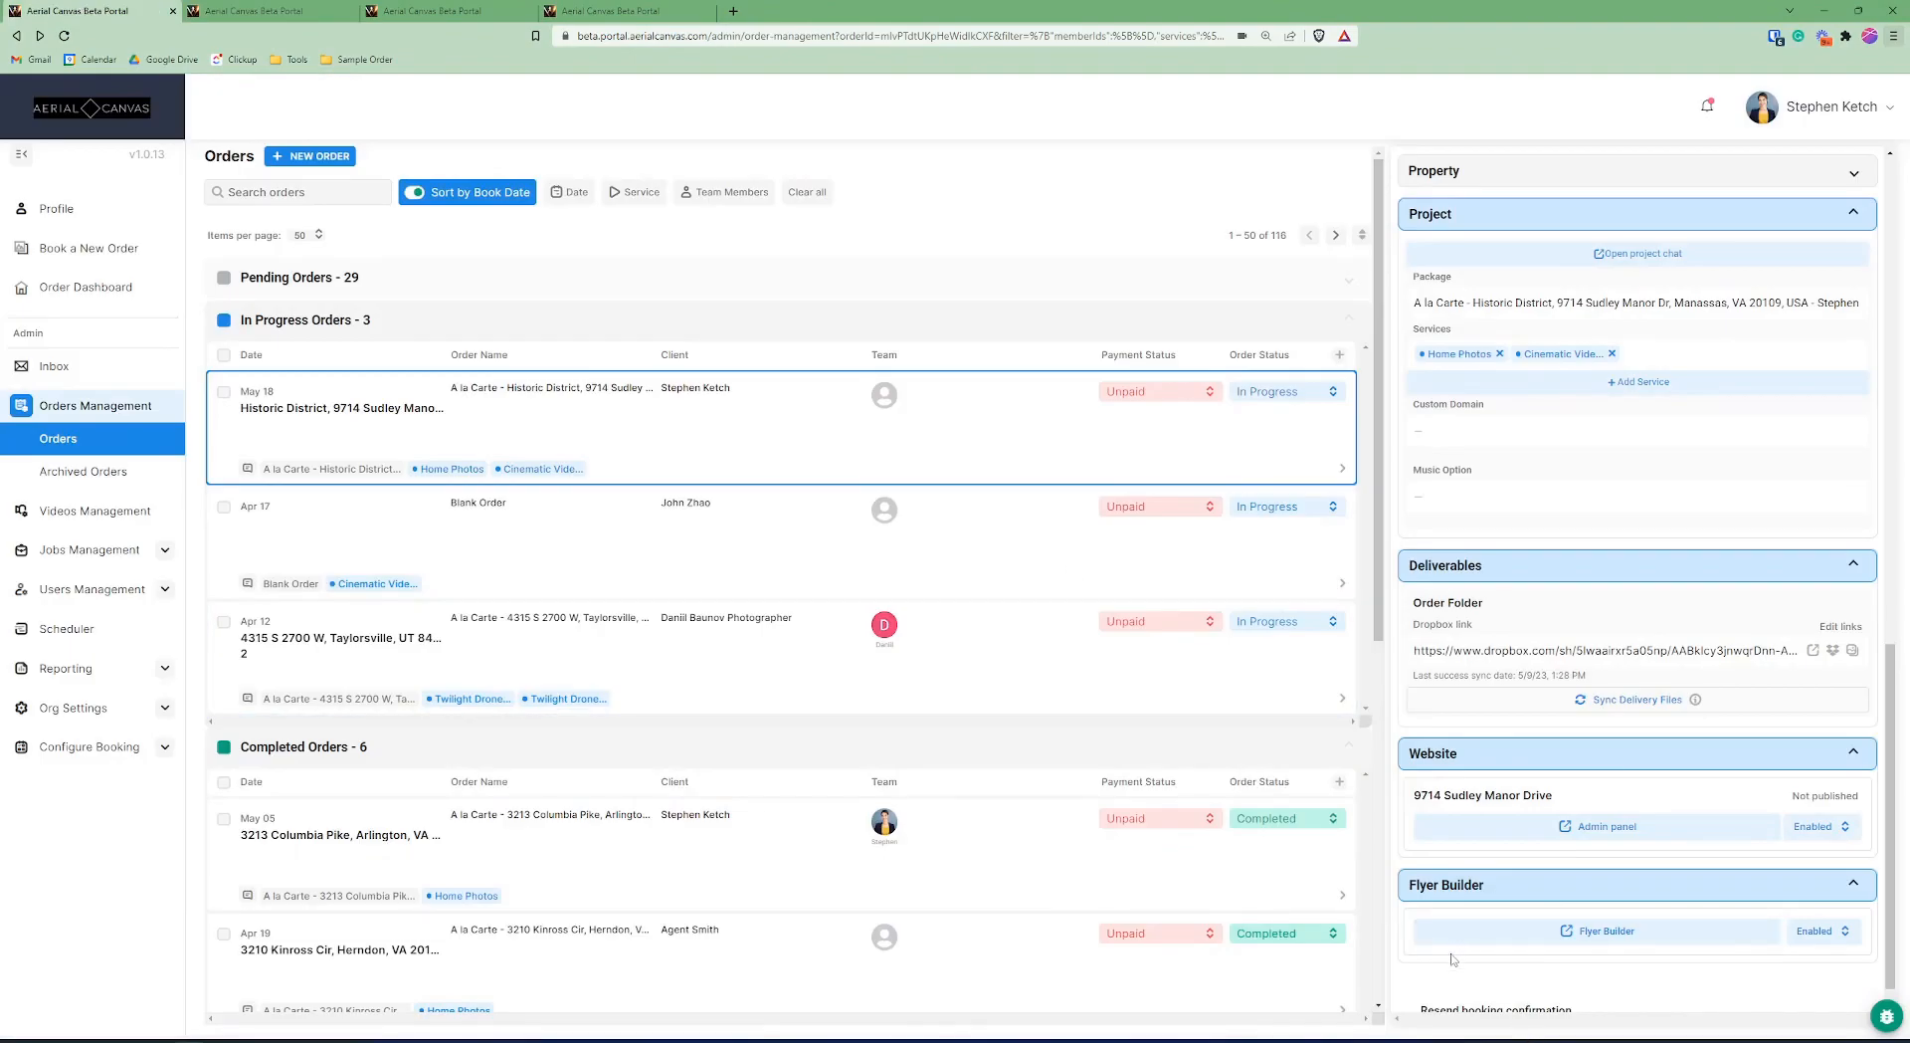
pyautogui.scroll(10, 1639, 711)
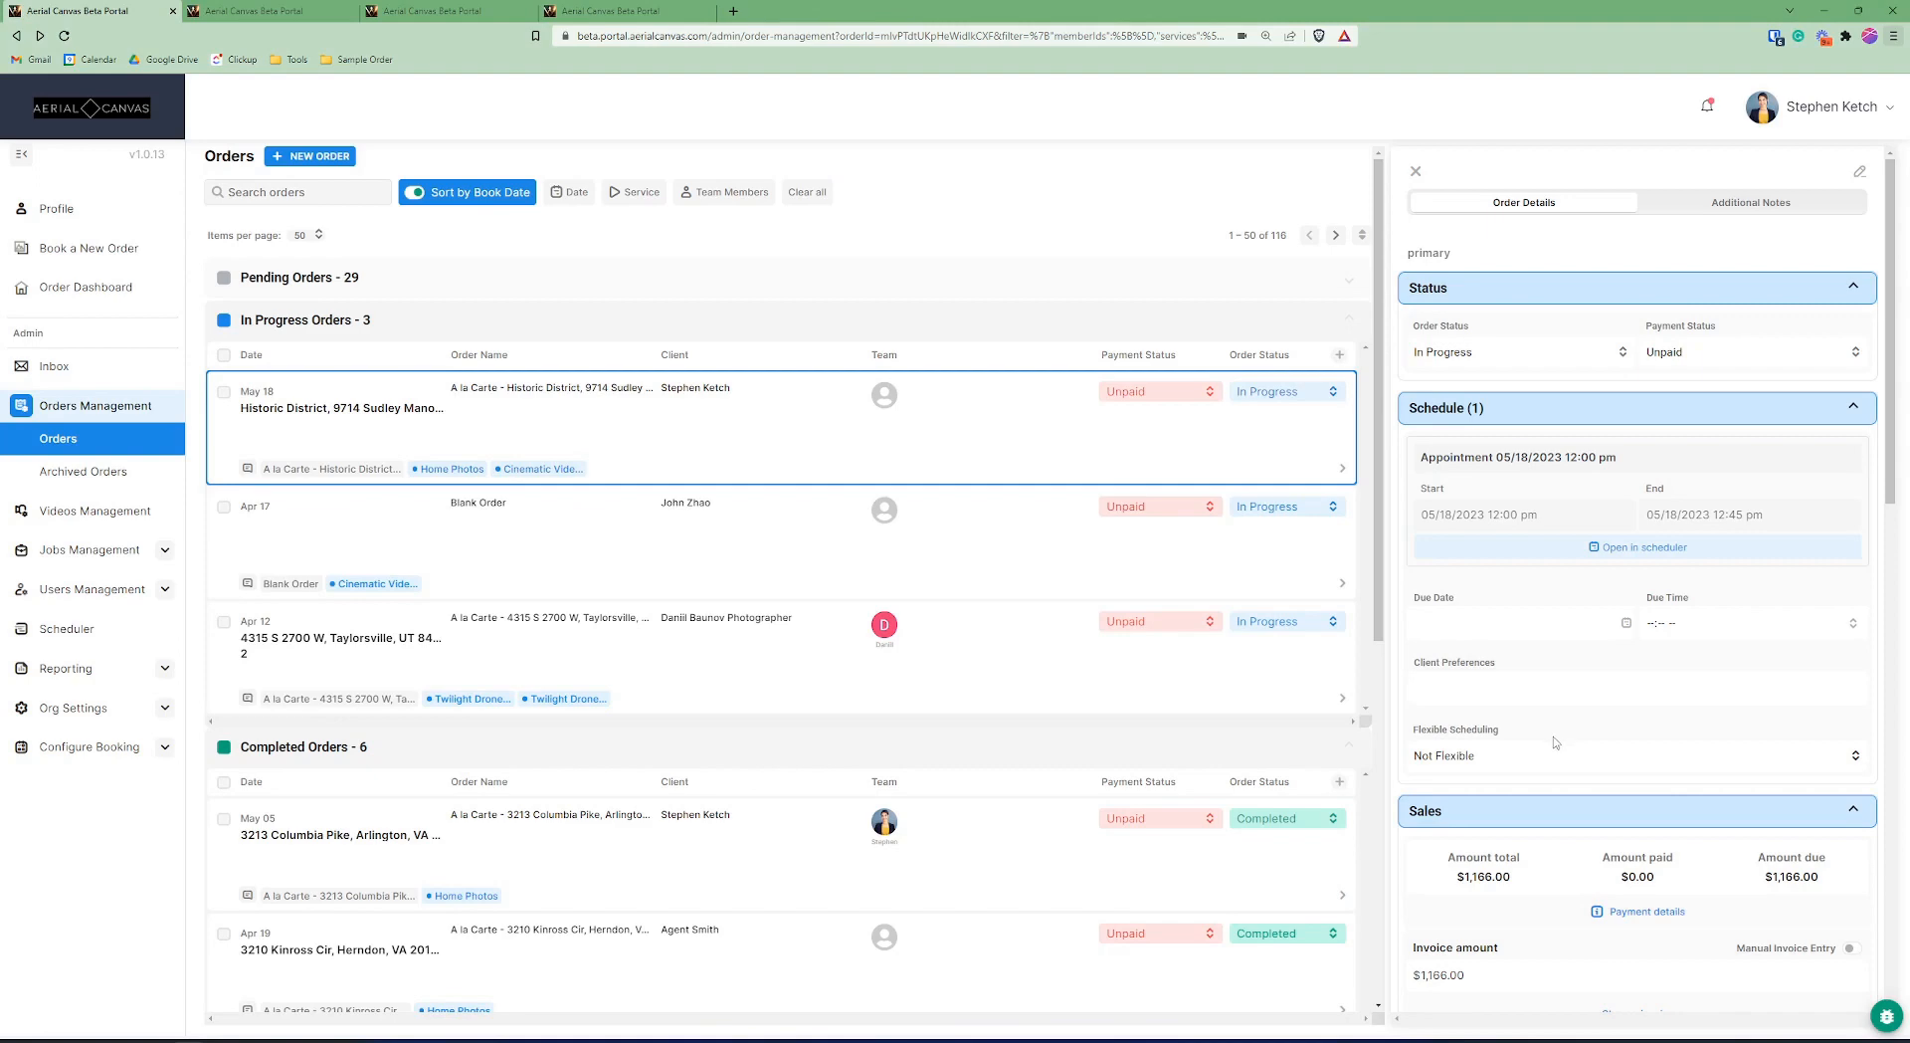
pyautogui.scroll(-10, 1555, 744)
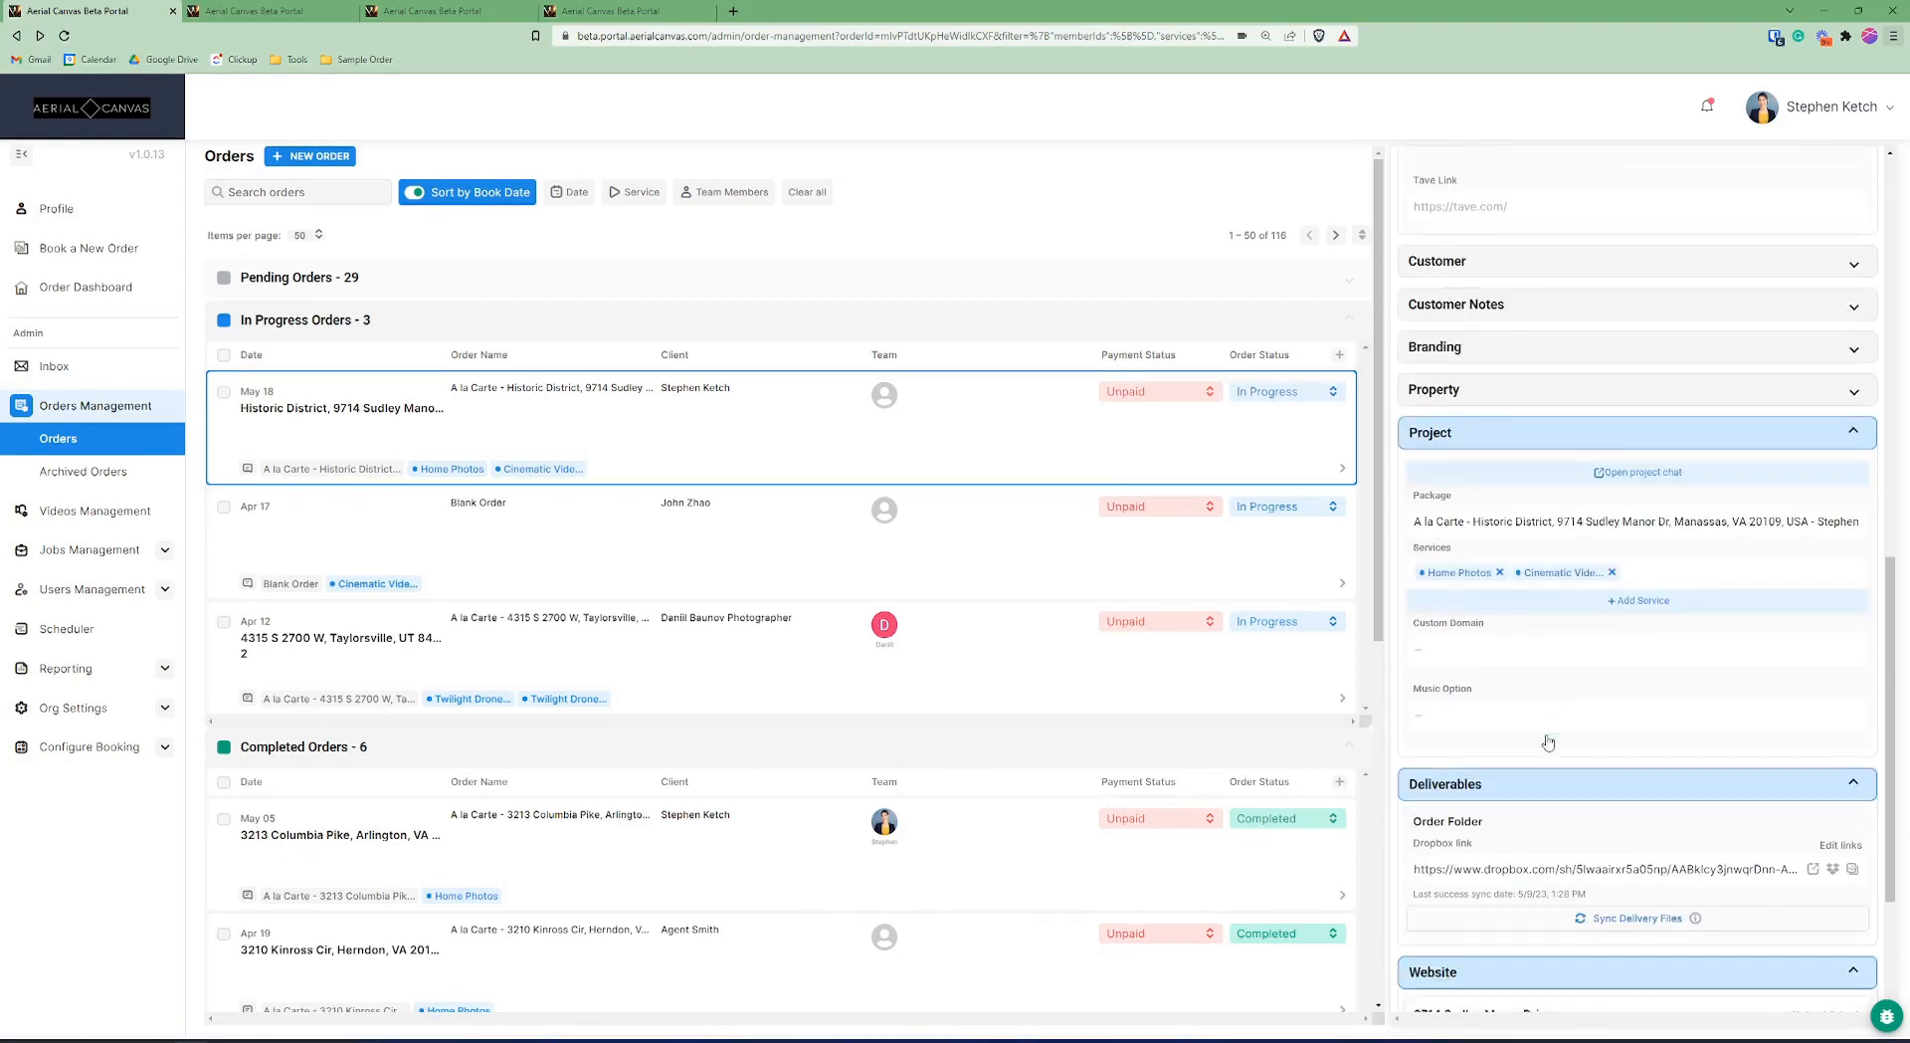